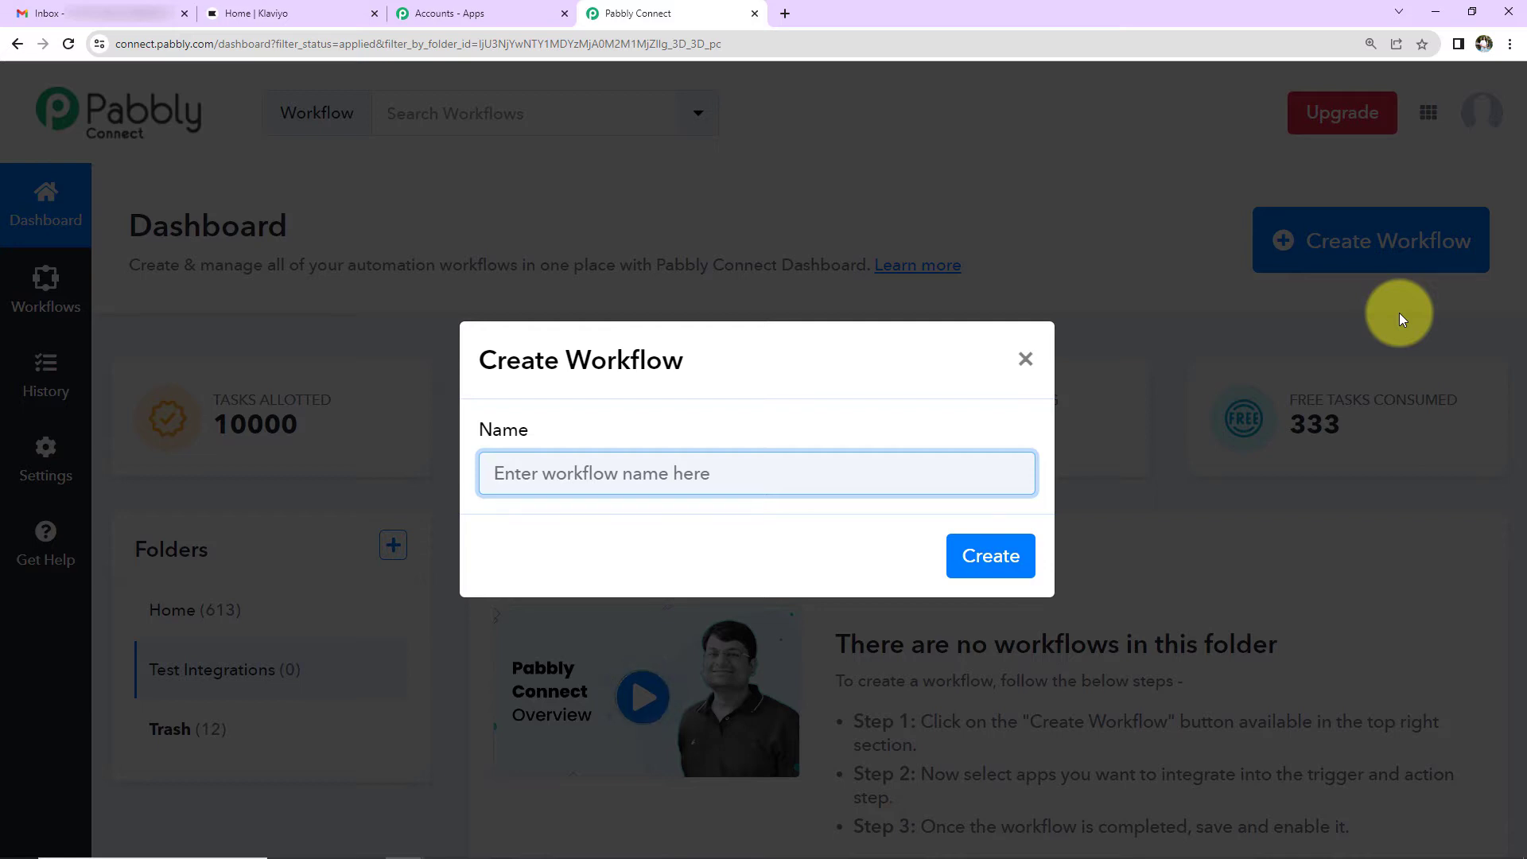
Step: Name the new workflow 'Add Or Update Klaviyo Subscriber From Email' and create it
{"action": "type", "text": "Add Or Update Klaviyo Subscriber From Email"}
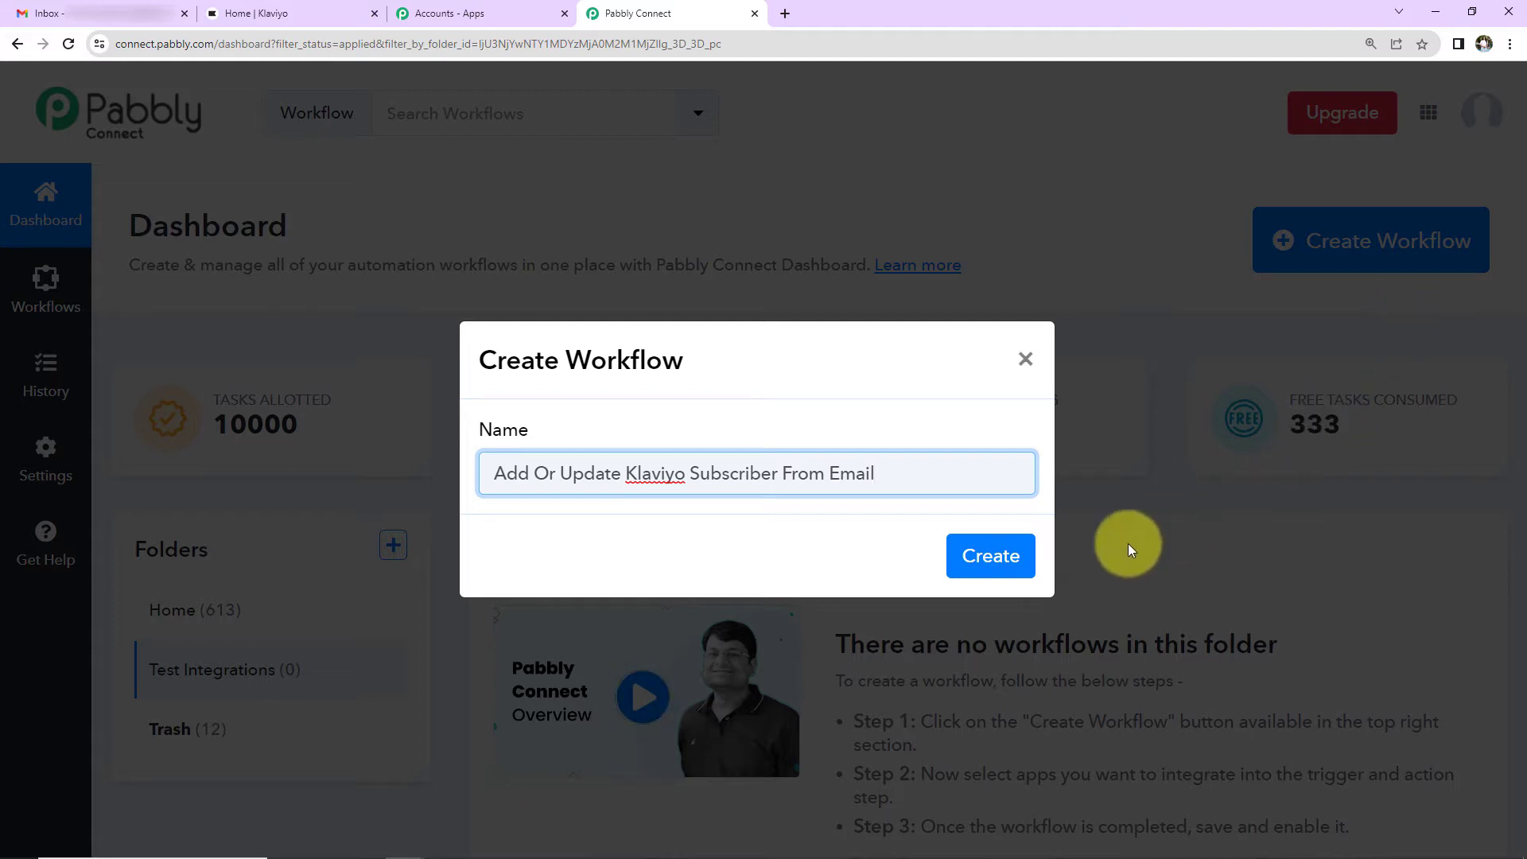
{"action": "left_click", "coordinate": [995, 556]}
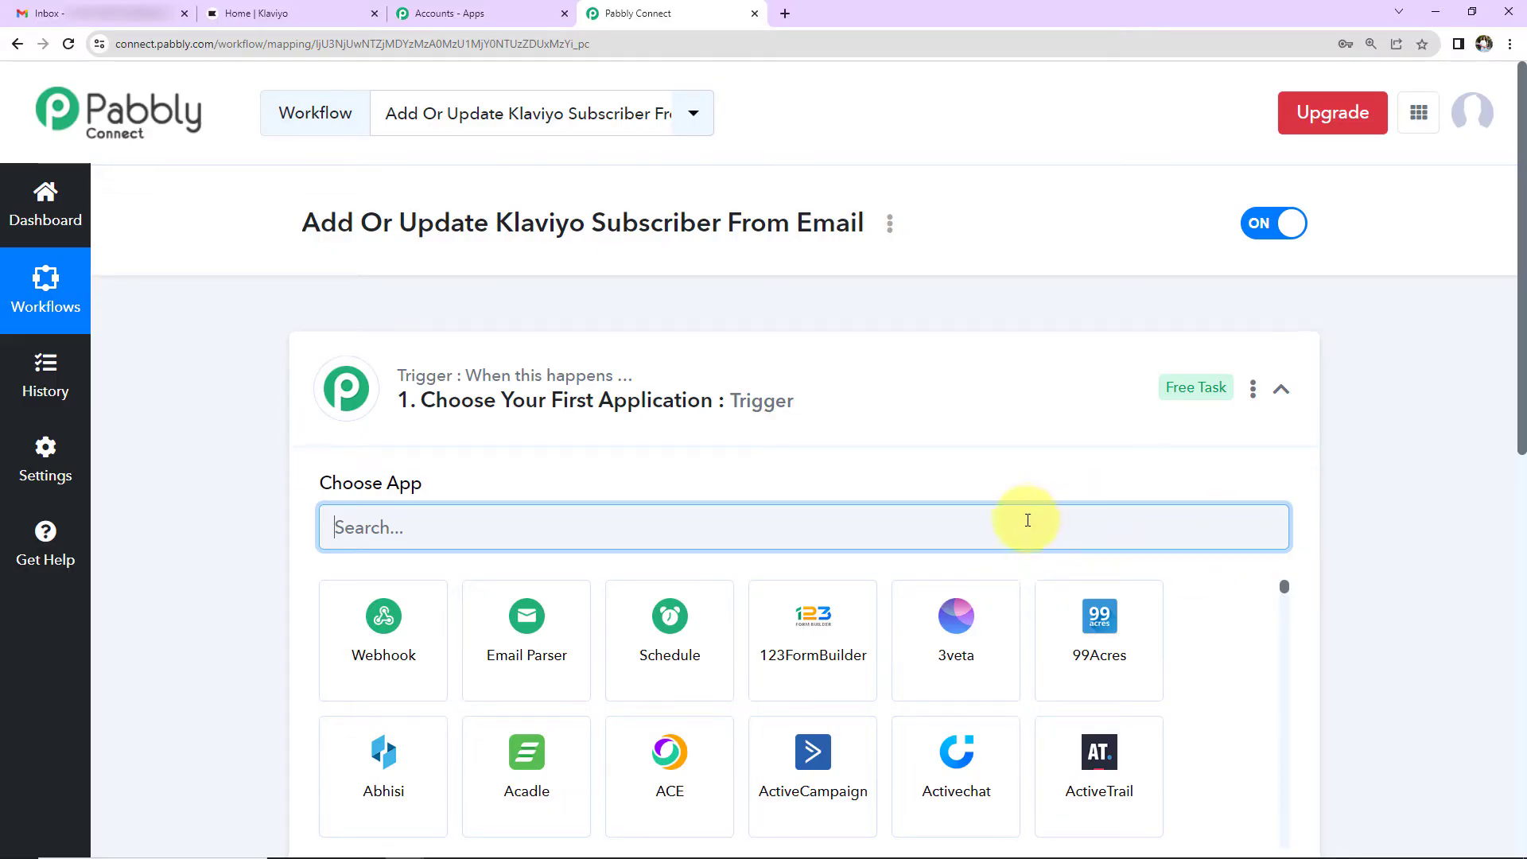
{"action": "scroll", "coordinate": [790, 398], "scroll_direction": "down", "scroll_amount": 4}
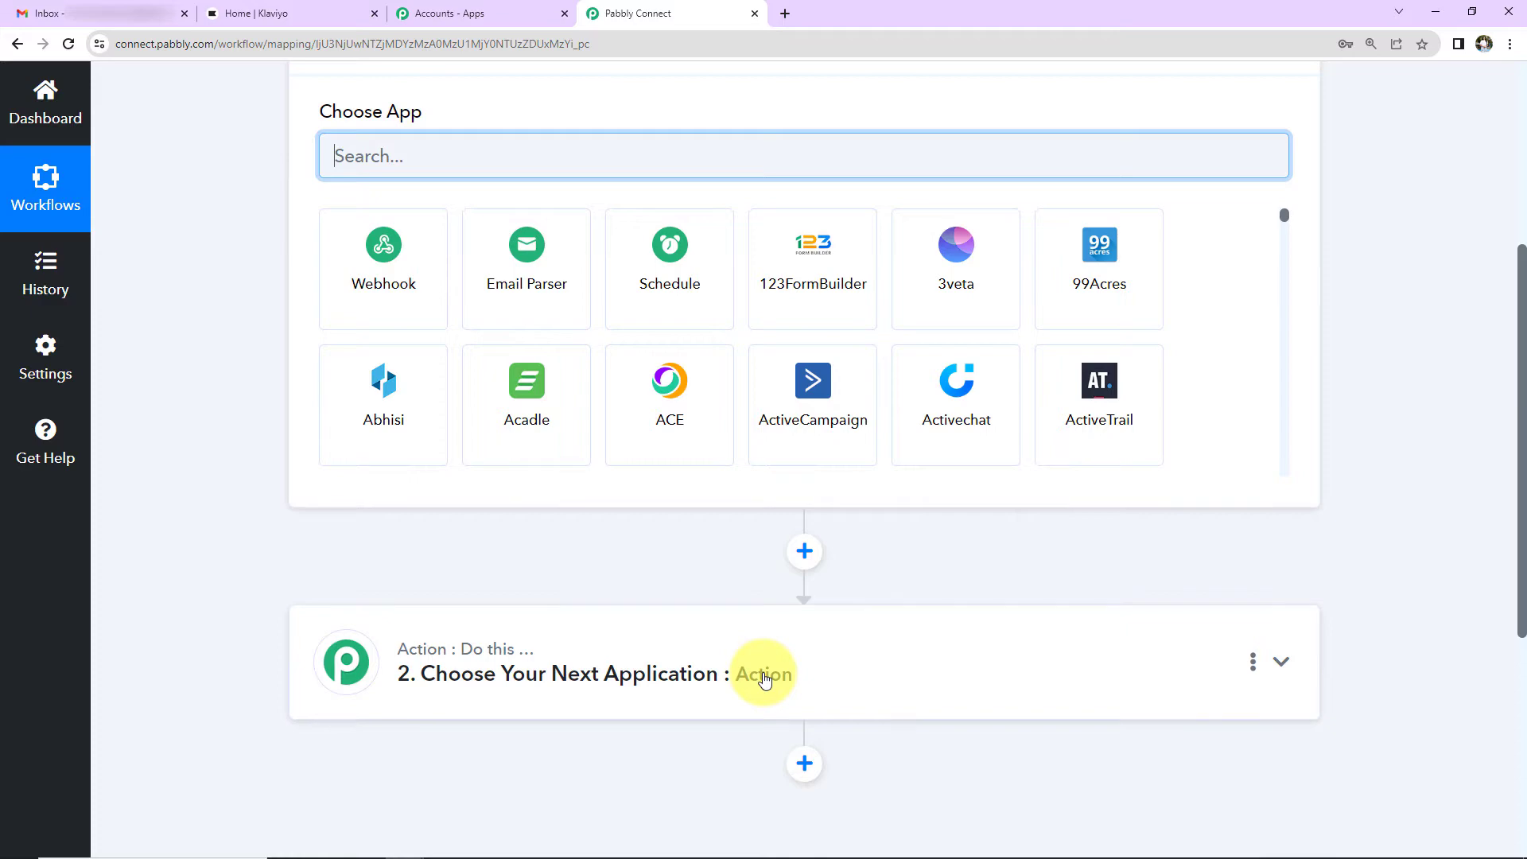
{"action": "scroll", "coordinate": [1485, 606], "scroll_direction": "up", "scroll_amount": 4}
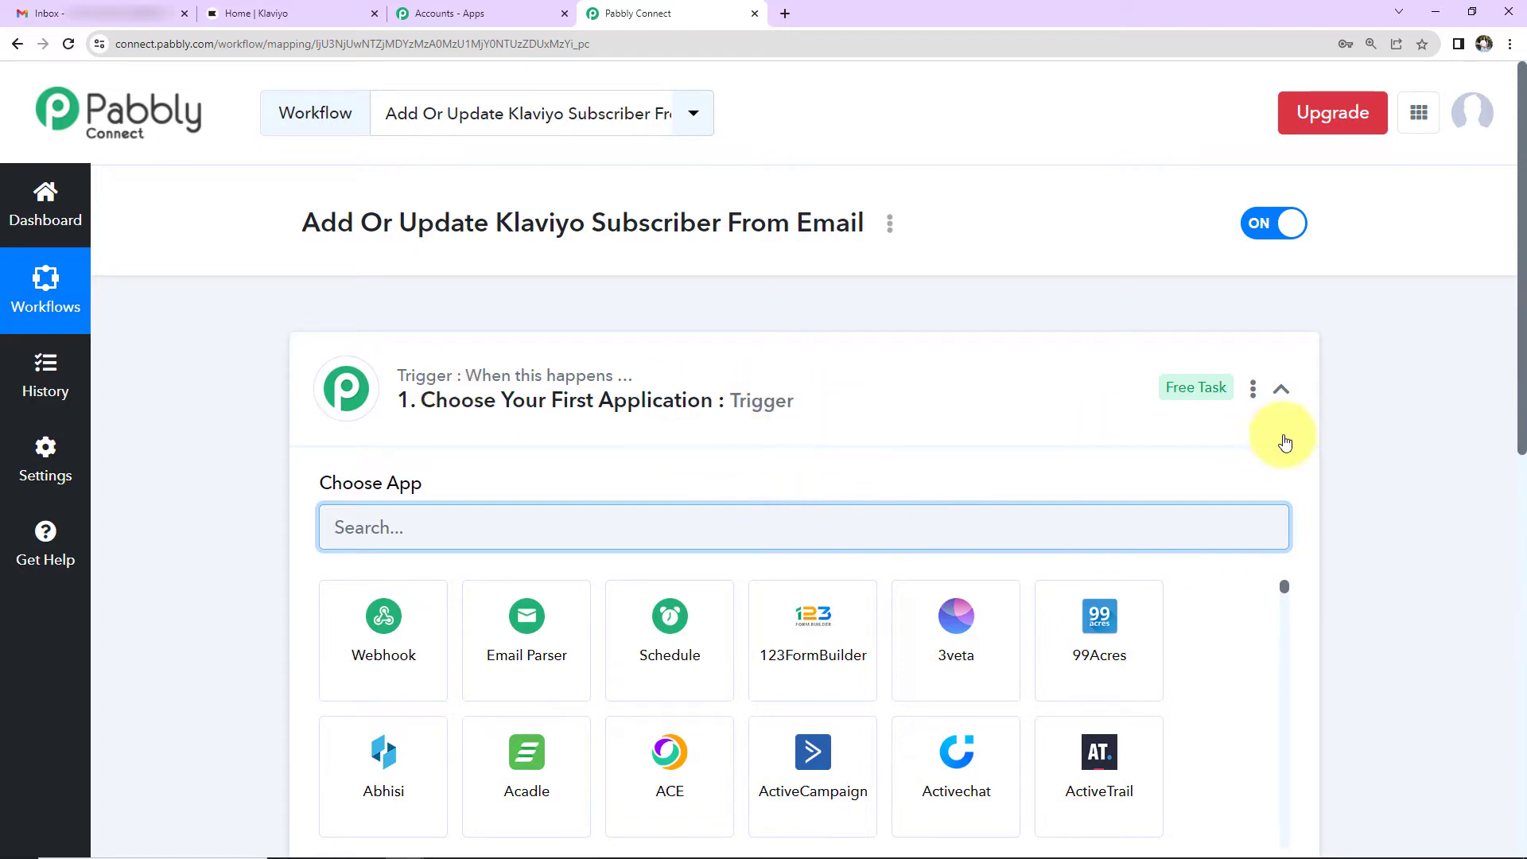
{"action": "scroll", "coordinate": [1366, 439], "scroll_direction": "down", "scroll_amount": 8}
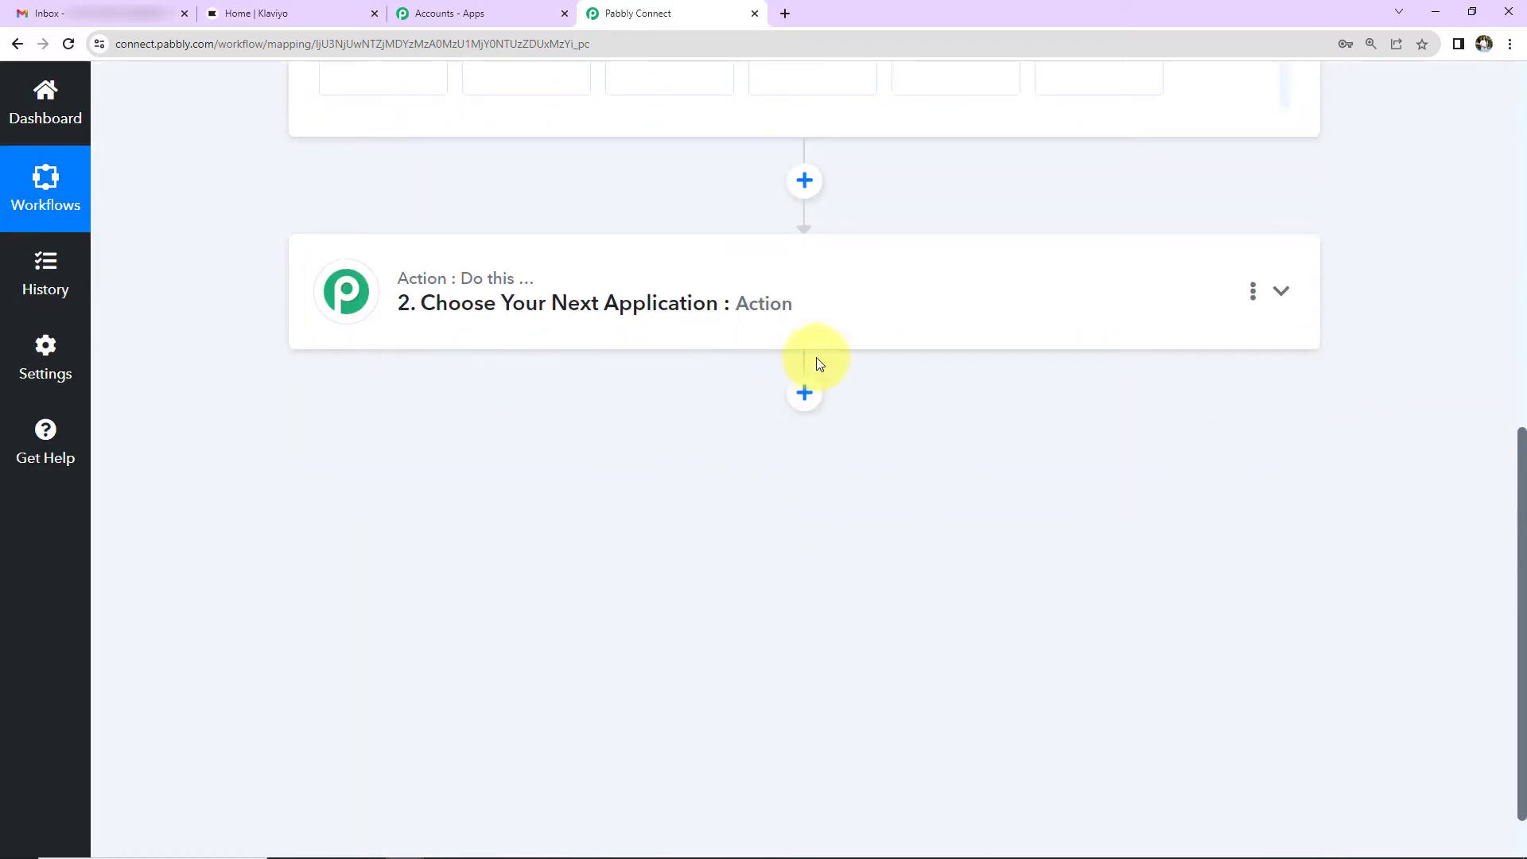
{"action": "scroll", "coordinate": [1400, 516], "scroll_direction": "up", "scroll_amount": 1}
{"action": "scroll", "coordinate": [1400, 516], "scroll_direction": "up", "scroll_amount": 5}
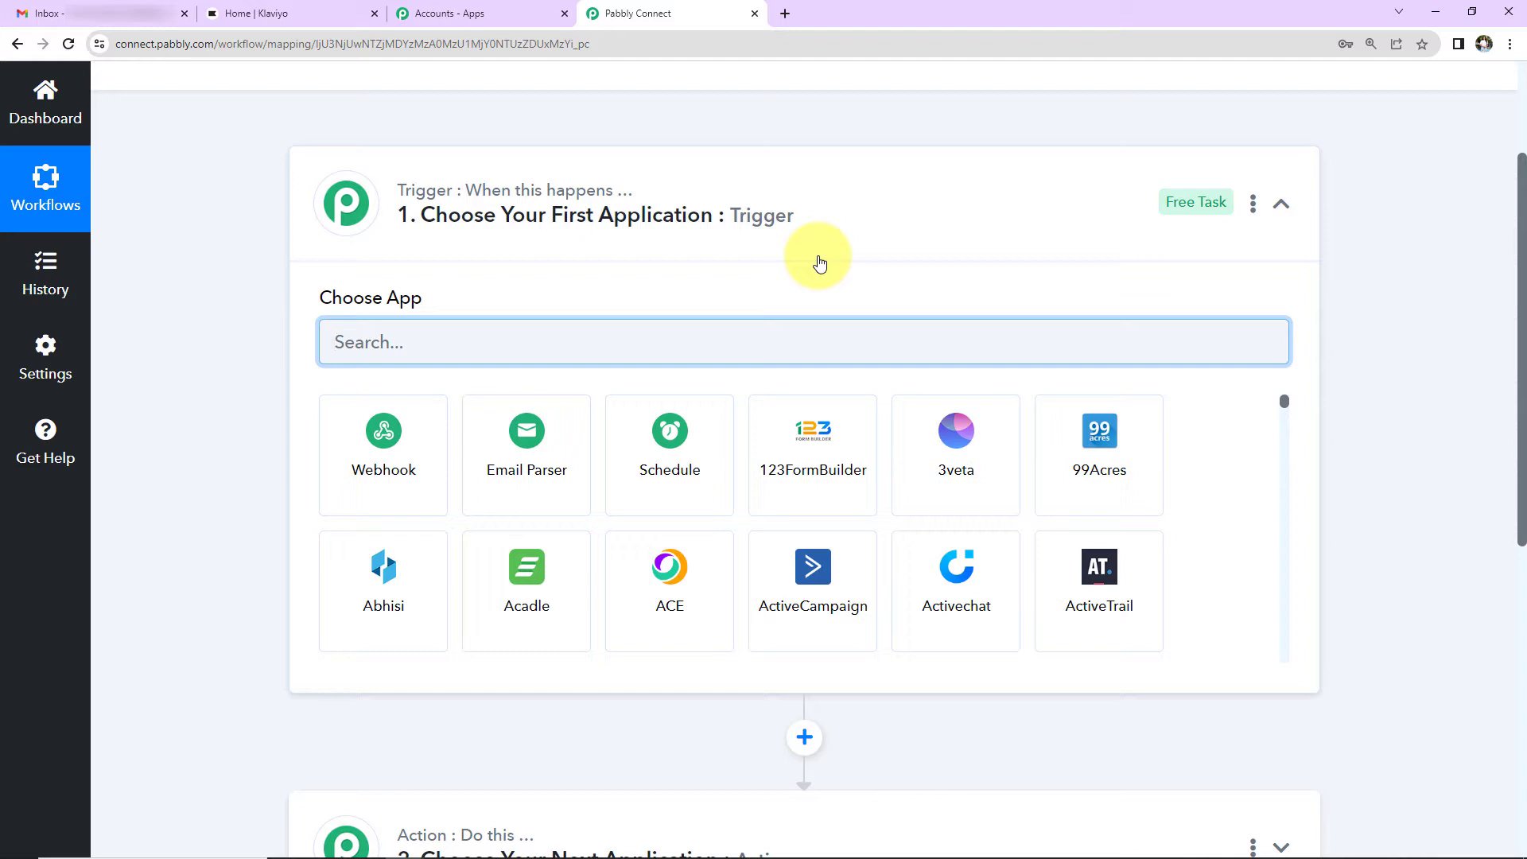
{"action": "scroll", "coordinate": [773, 316], "scroll_direction": "down", "scroll_amount": 1}
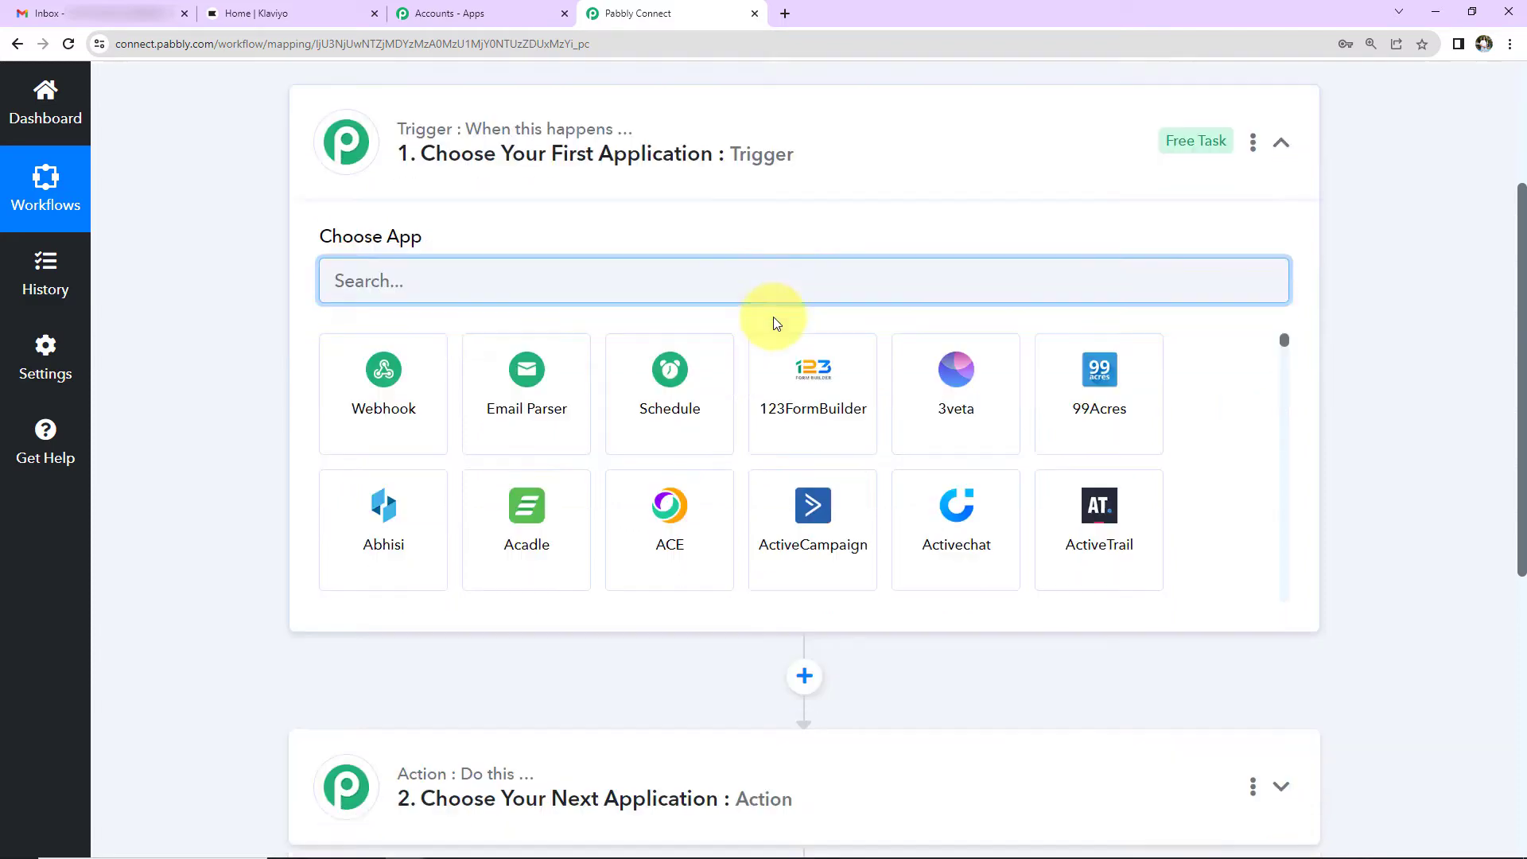
{"action": "scroll", "coordinate": [777, 322], "scroll_direction": "down", "scroll_amount": 4}
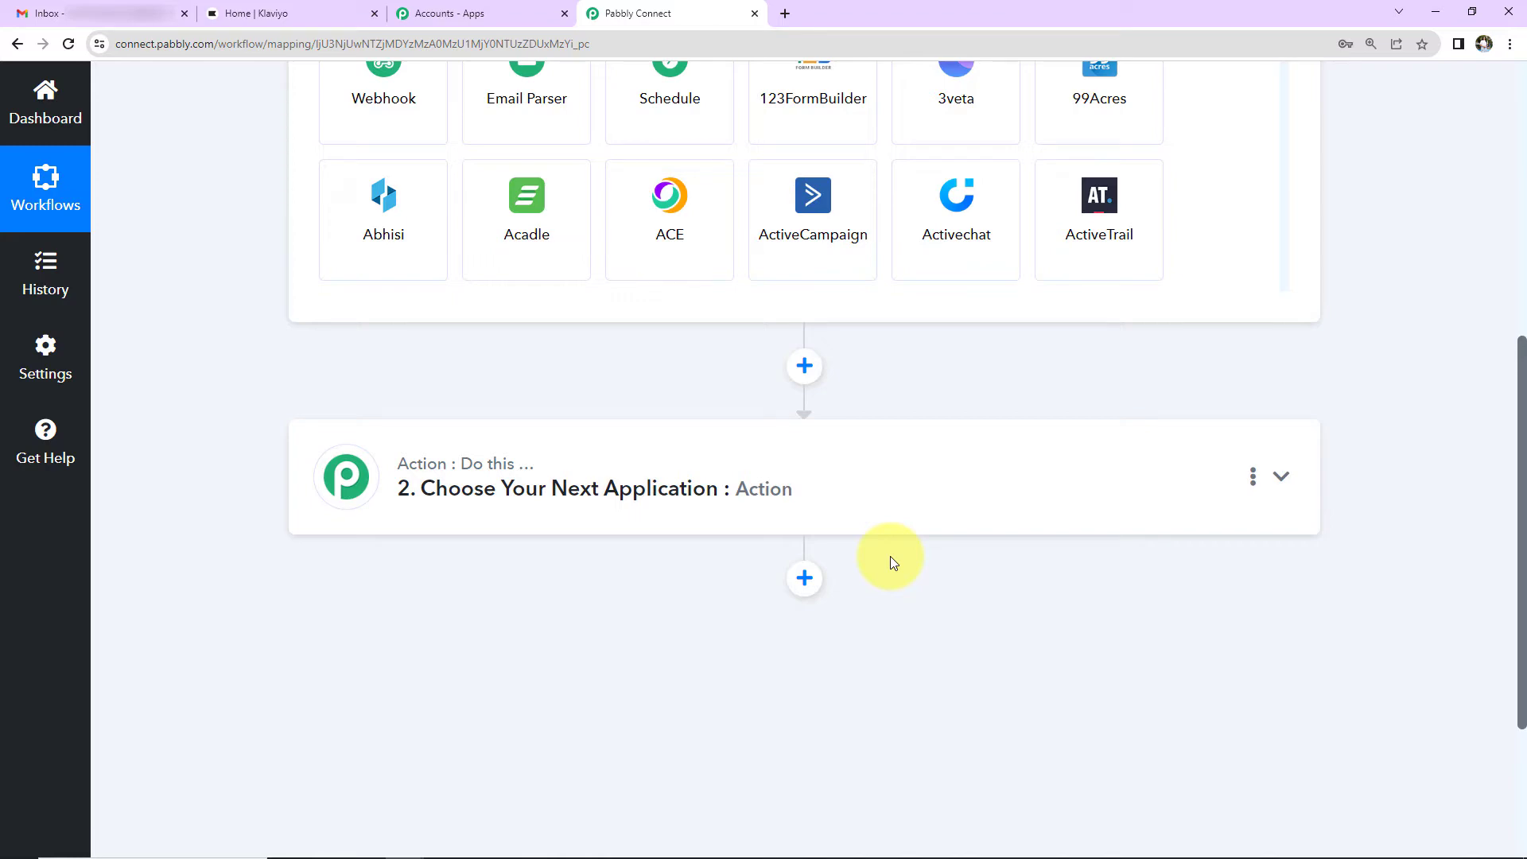
{"action": "scroll", "coordinate": [890, 556], "scroll_direction": "up", "scroll_amount": 7}
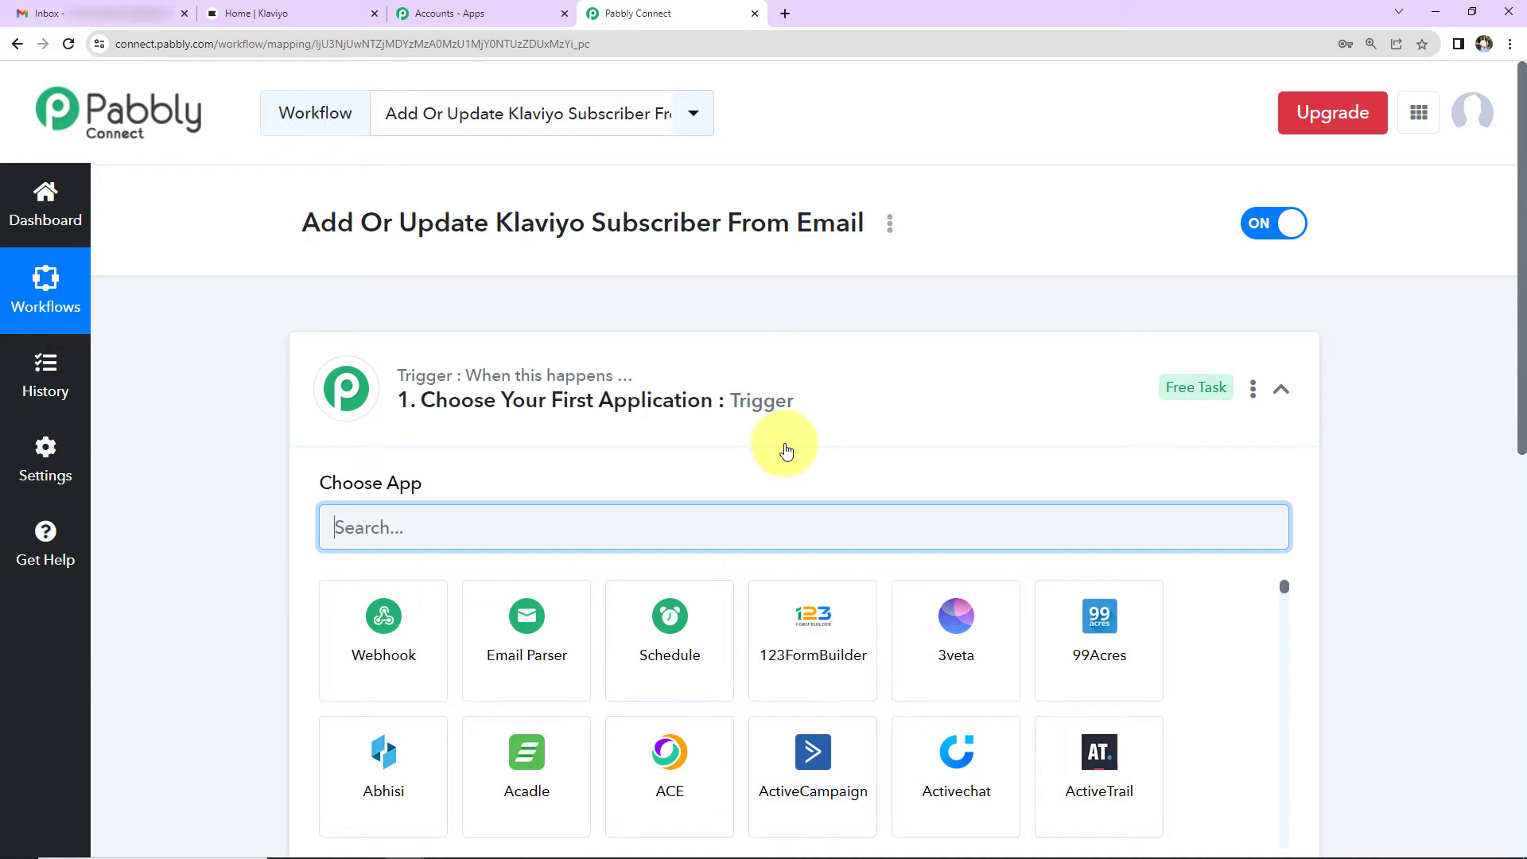
Step: Search apps for 'email' and pick Email Parser by Pabbly as the trigger
{"action": "type", "text": "email"}
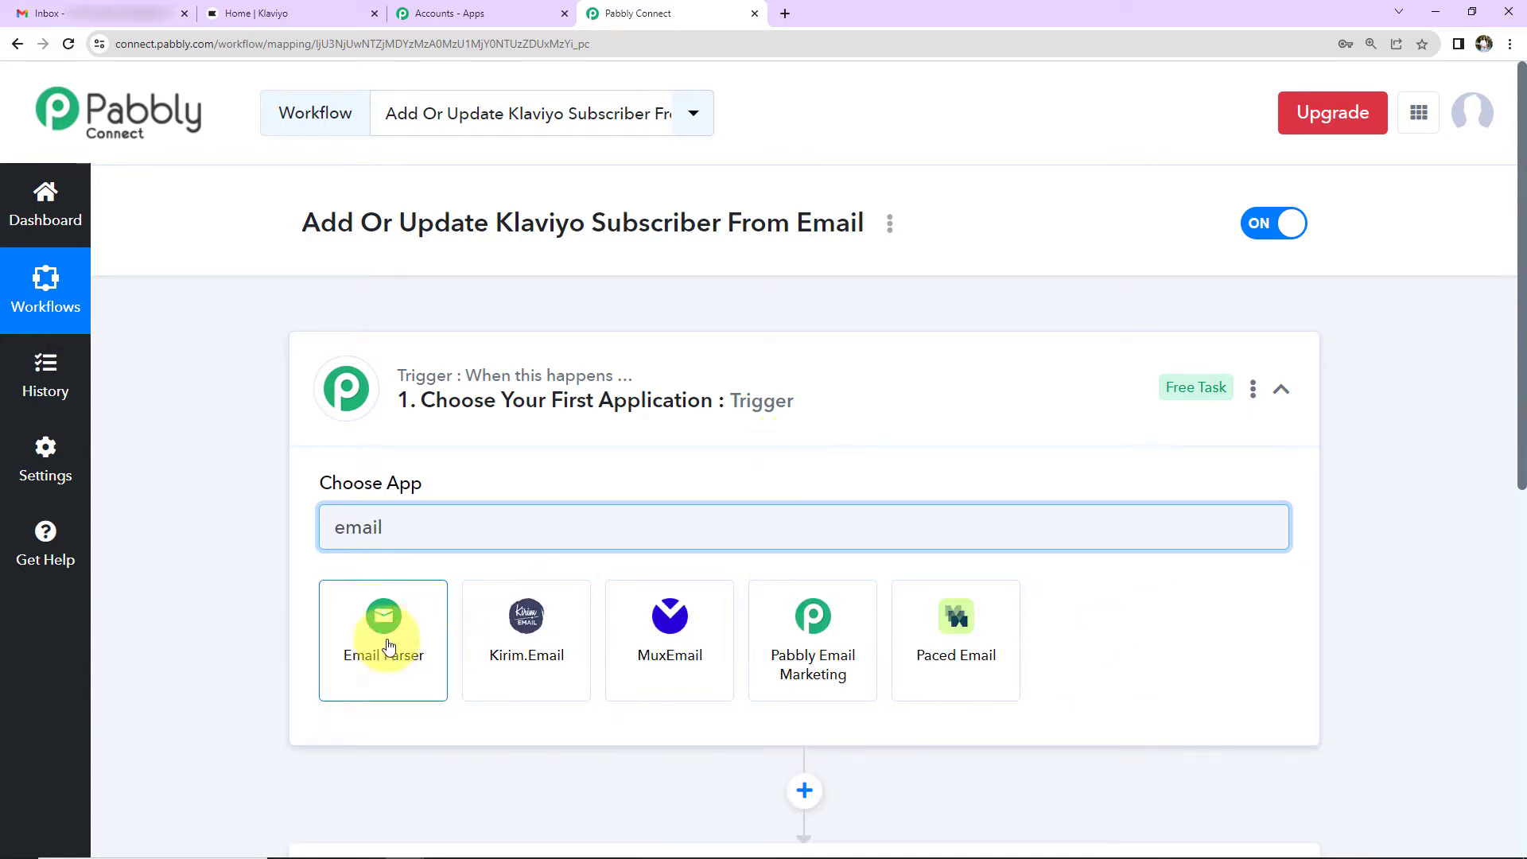
{"action": "left_click", "coordinate": [383, 636]}
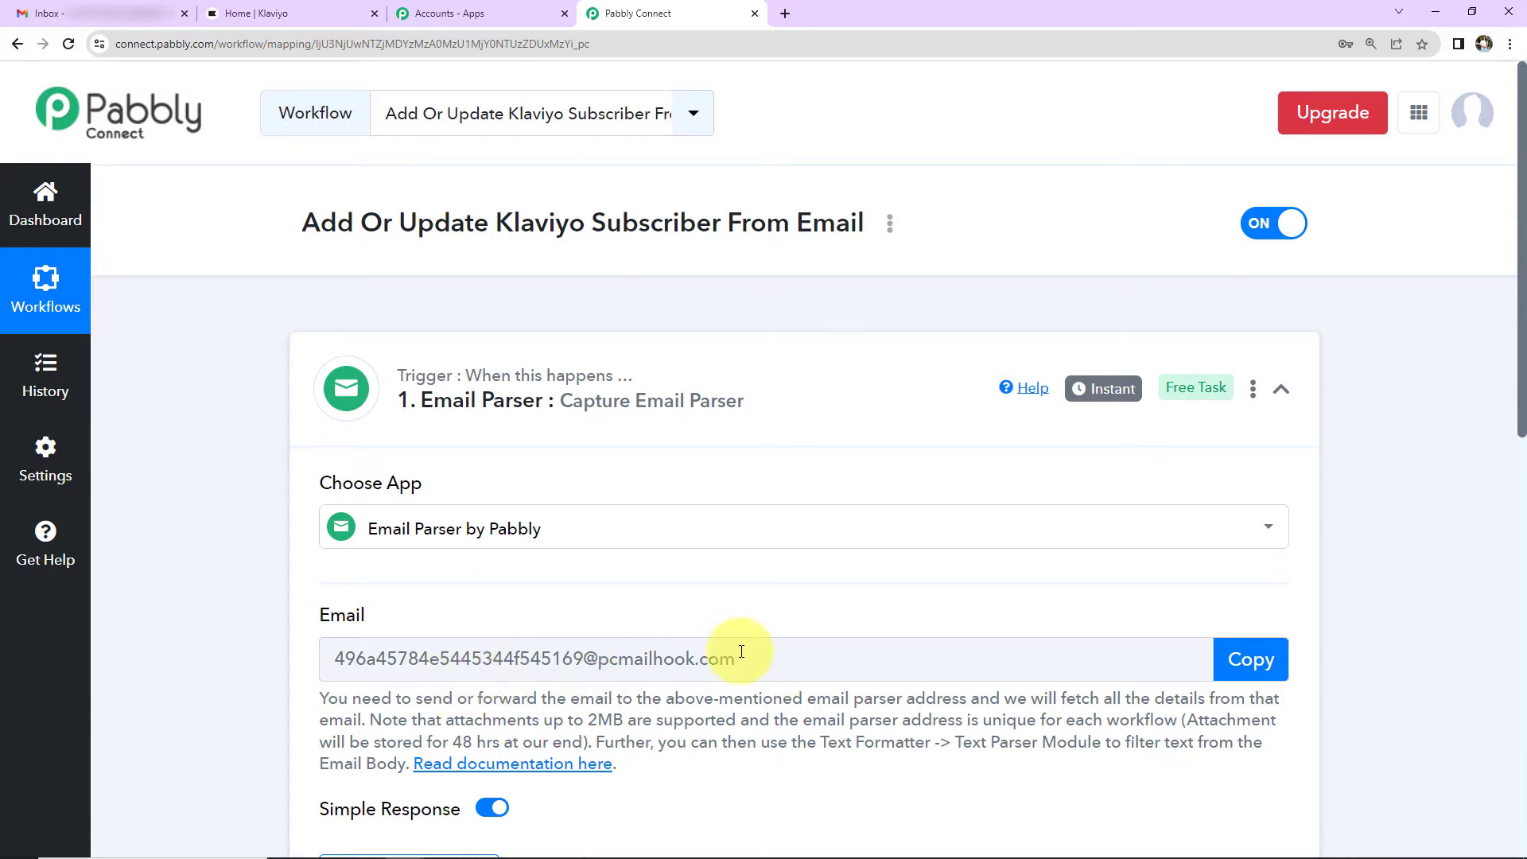
Step: Copy the Email Parser's unique parser email address
{"action": "mouse_move", "coordinate": [626, 412]}
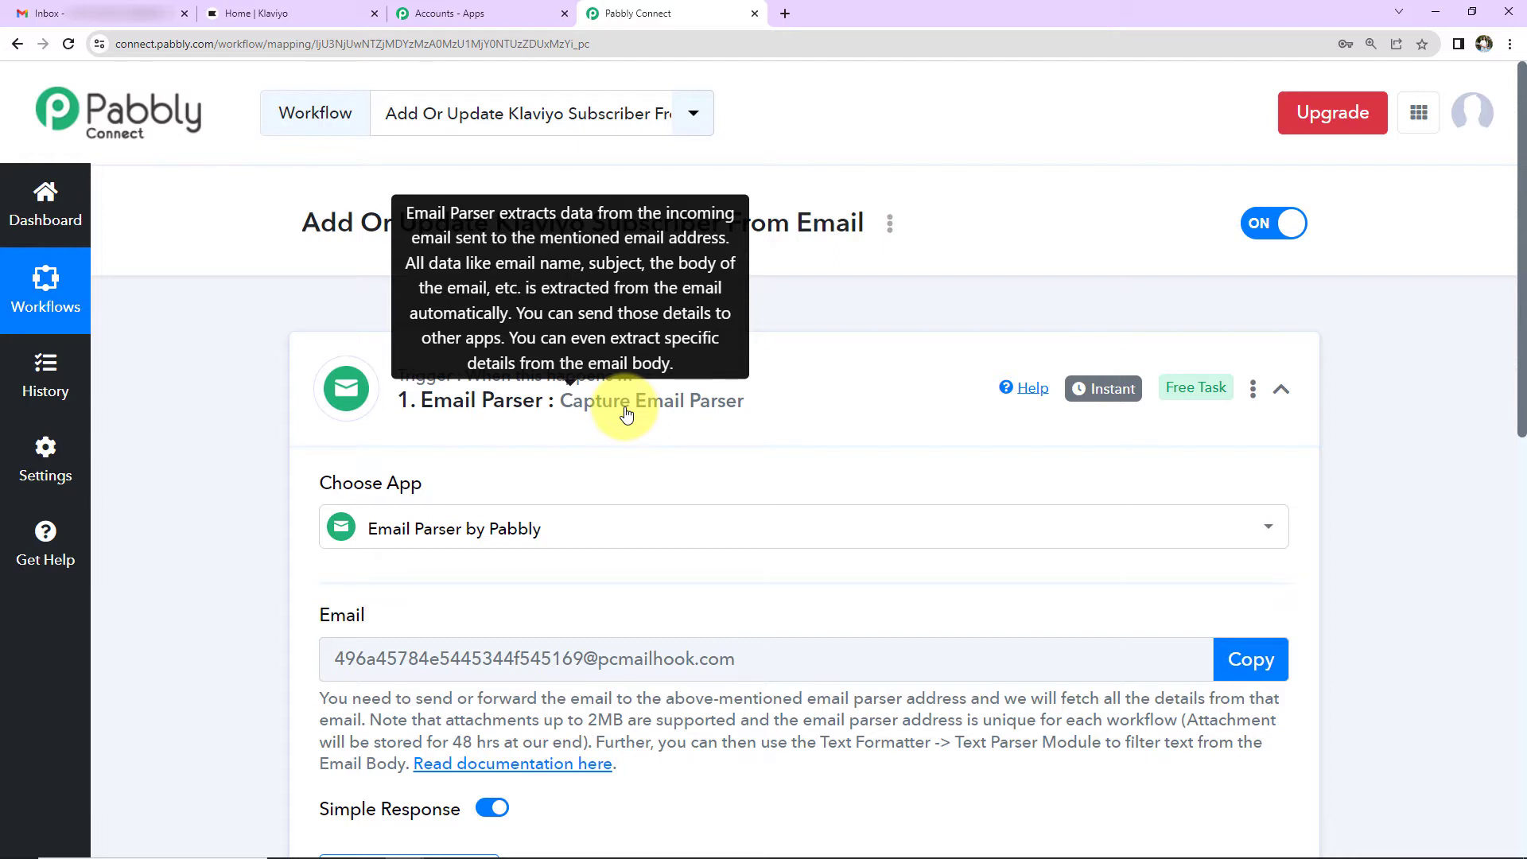
{"action": "scroll", "coordinate": [672, 474], "scroll_direction": "down", "scroll_amount": 2}
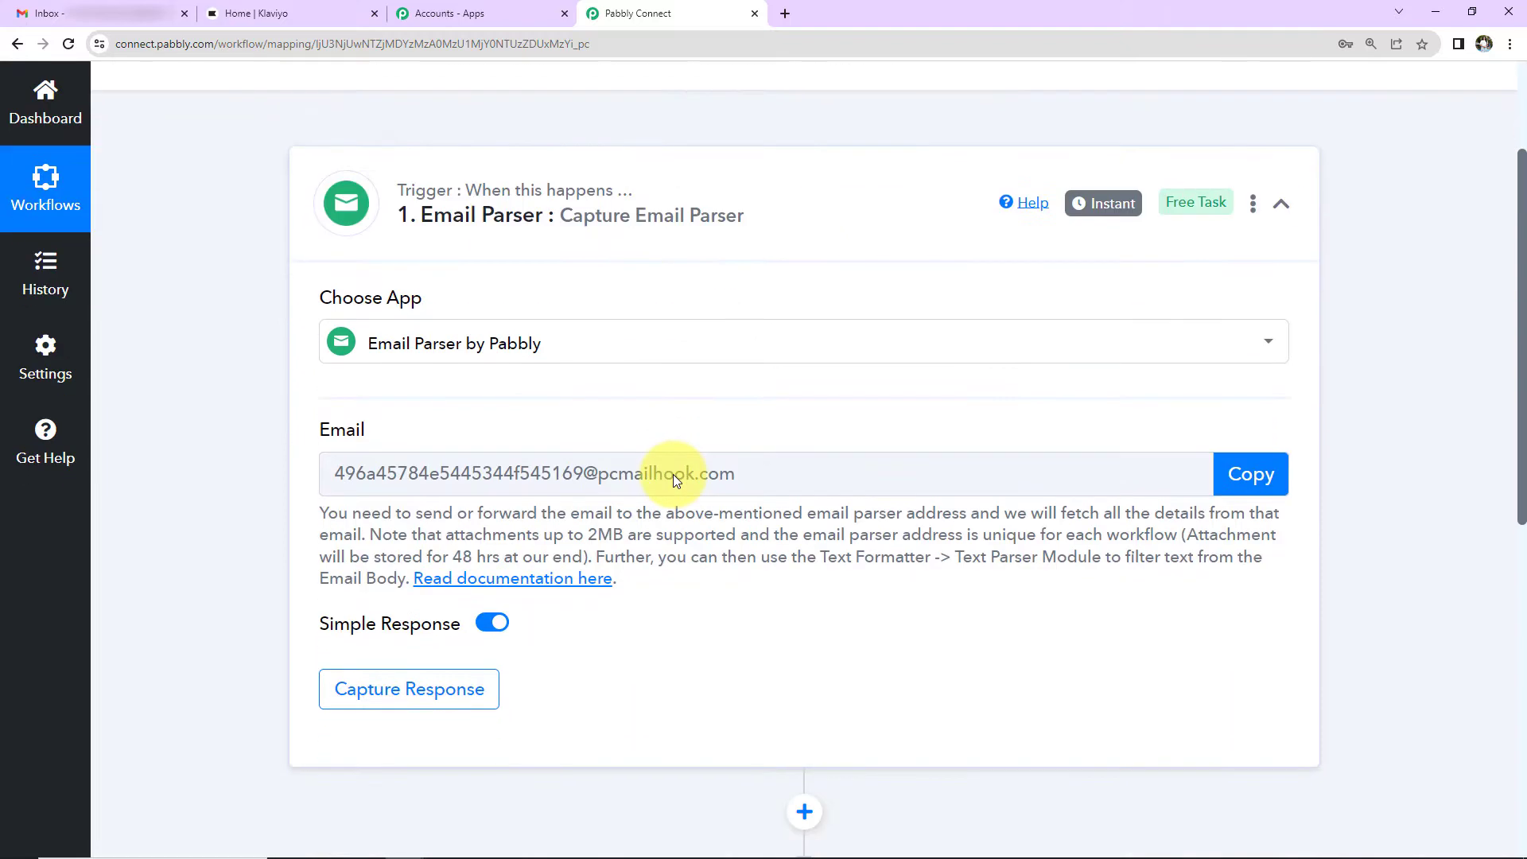
{"action": "left_click", "coordinate": [1243, 470]}
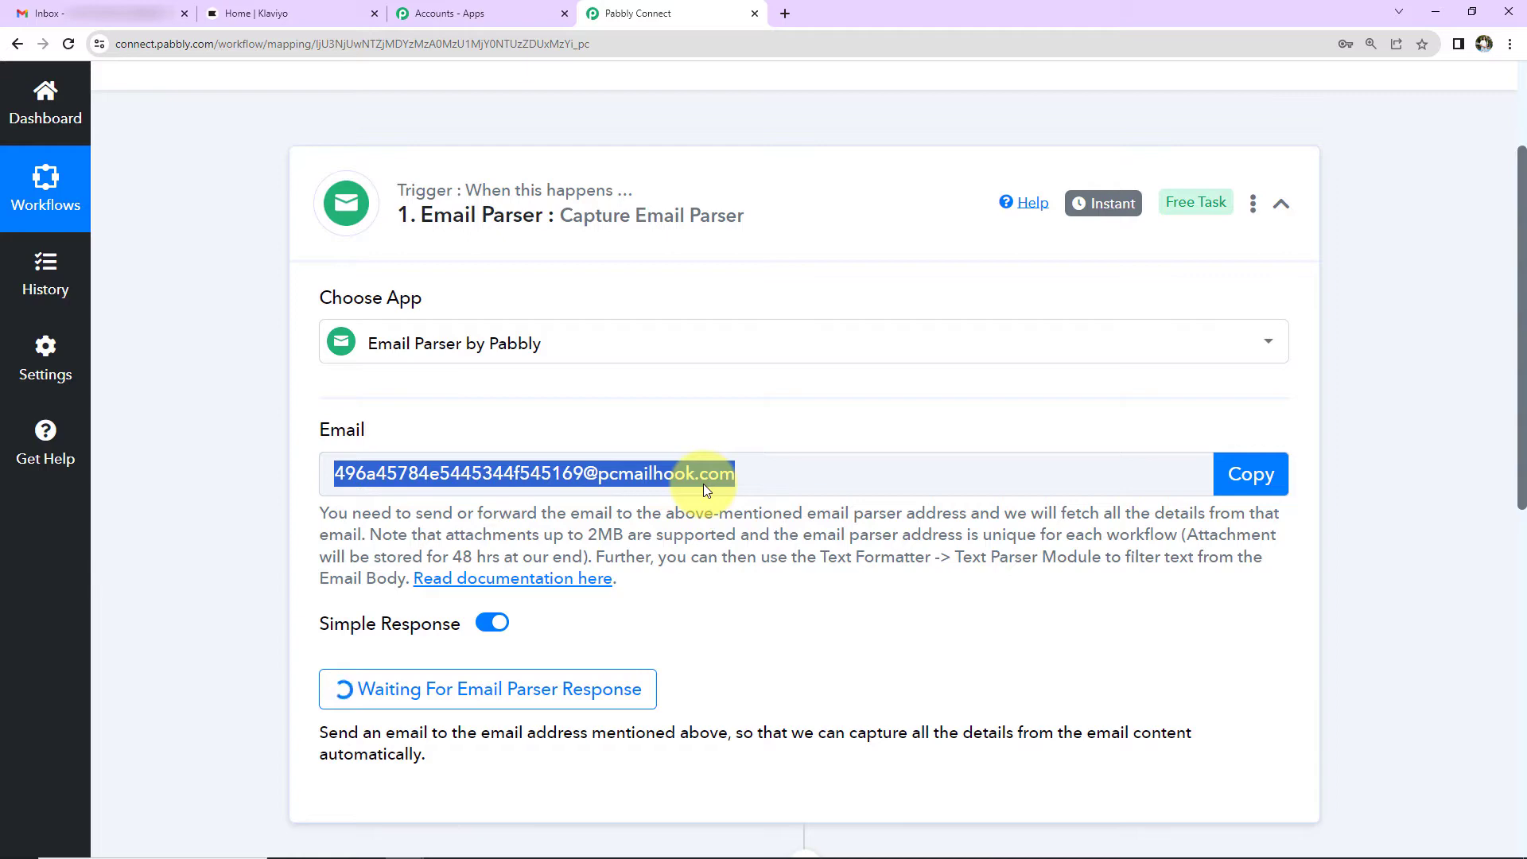
Step: In Gmail's Forwarding and POP/IMAP settings, paste the parser address as a new forwarding address
{"action": "key", "text": "alt+Tab"}
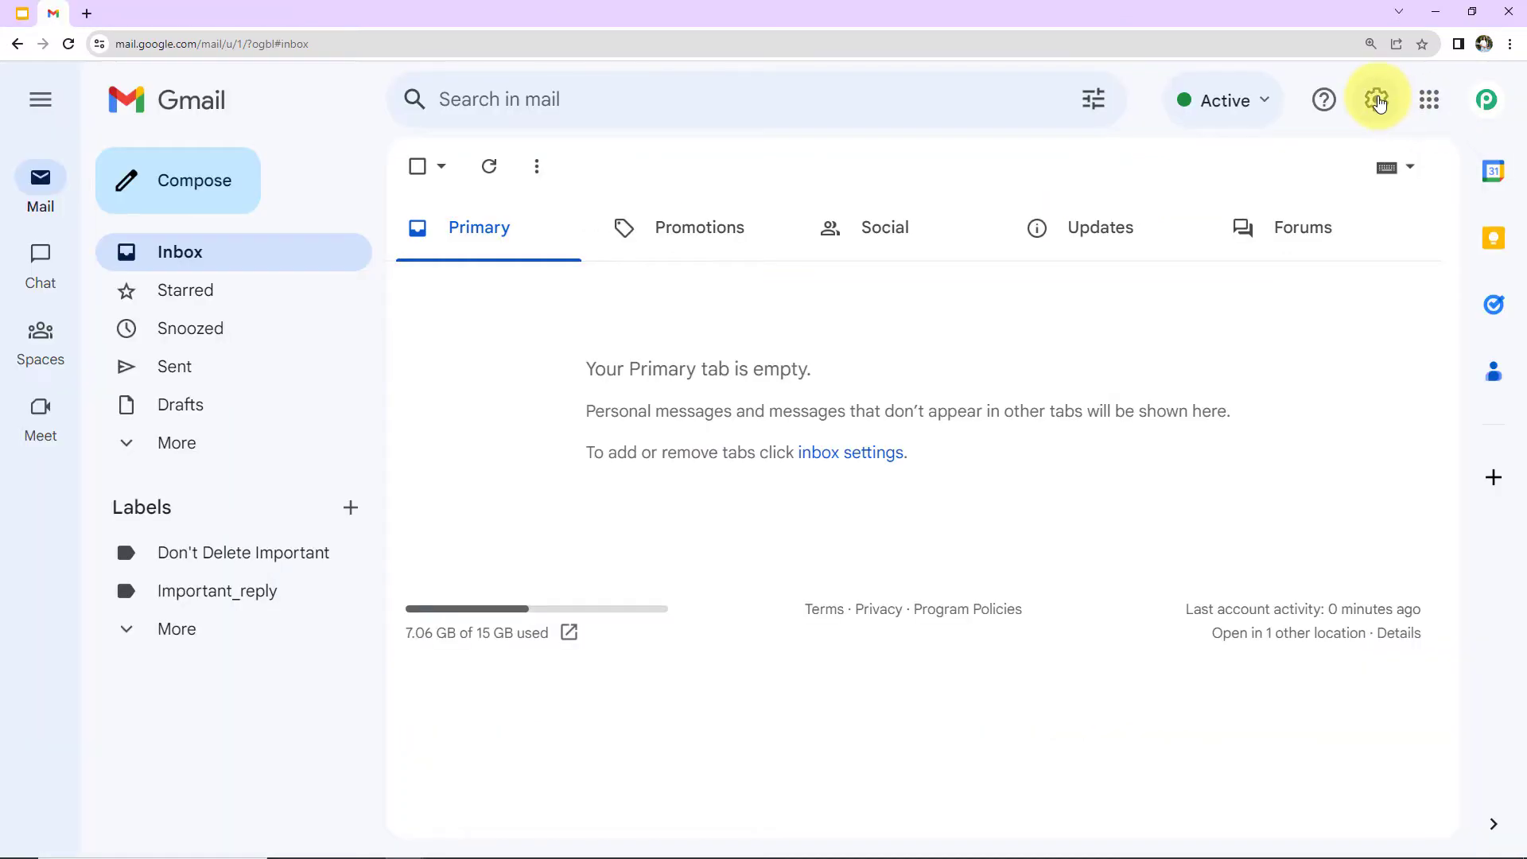
{"action": "left_click", "coordinate": [1376, 99]}
{"action": "left_click", "coordinate": [1267, 230]}
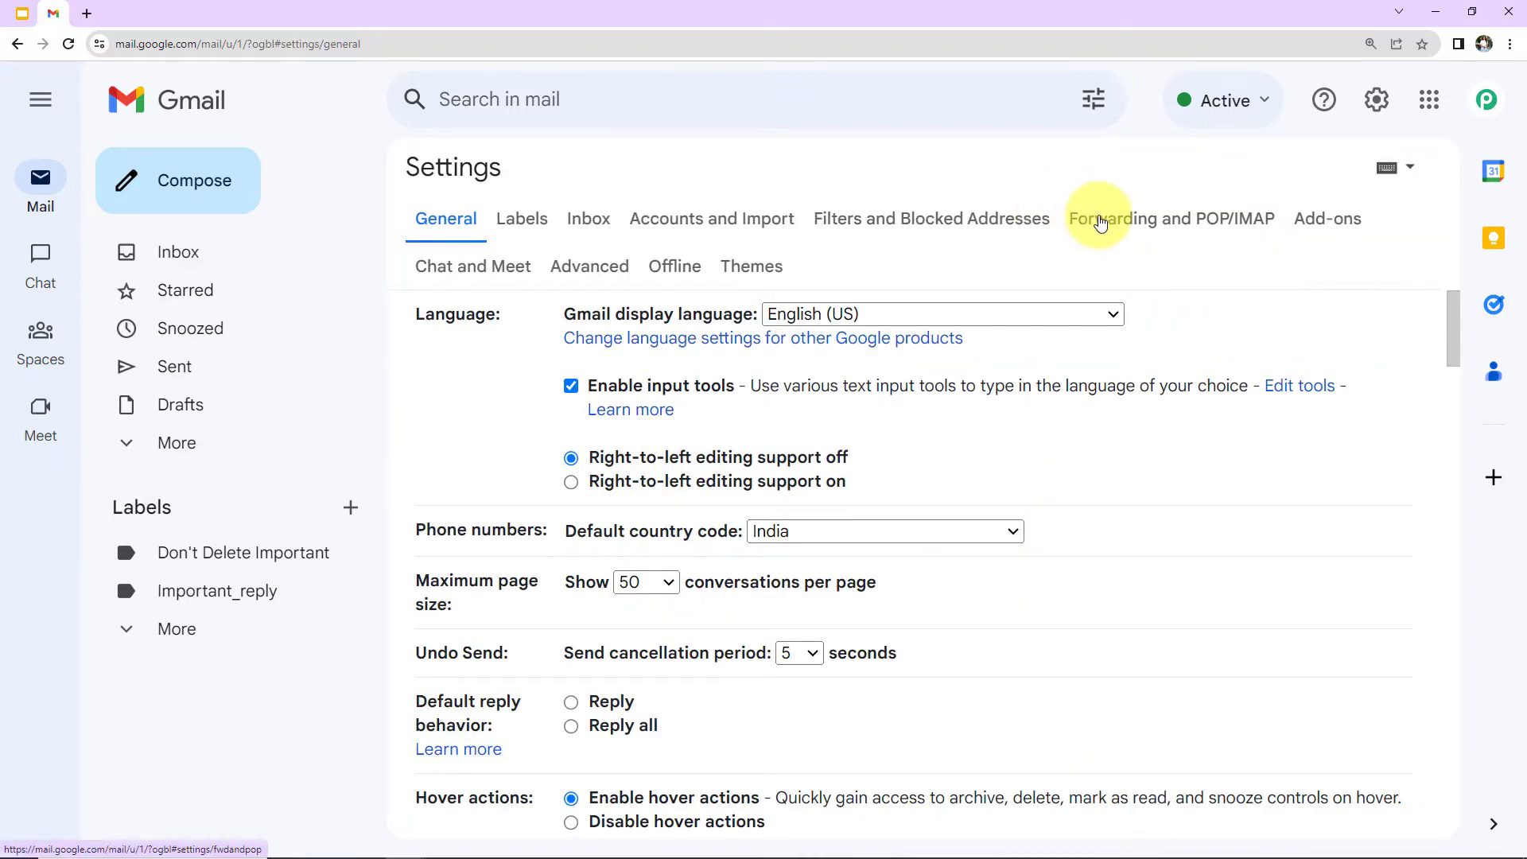
{"action": "left_click", "coordinate": [1090, 215]}
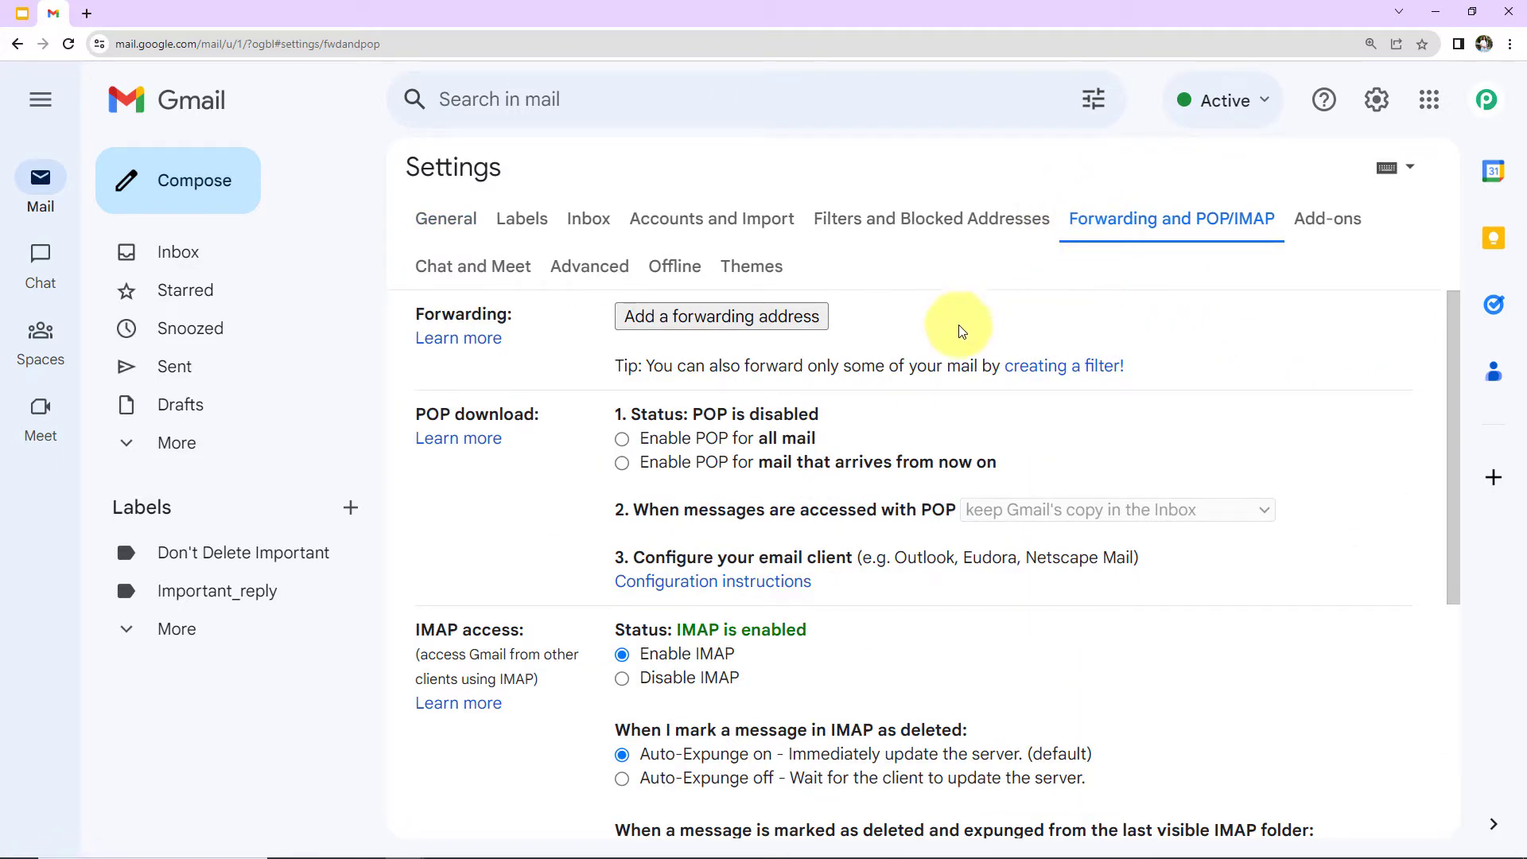
{"action": "left_click", "coordinate": [680, 321]}
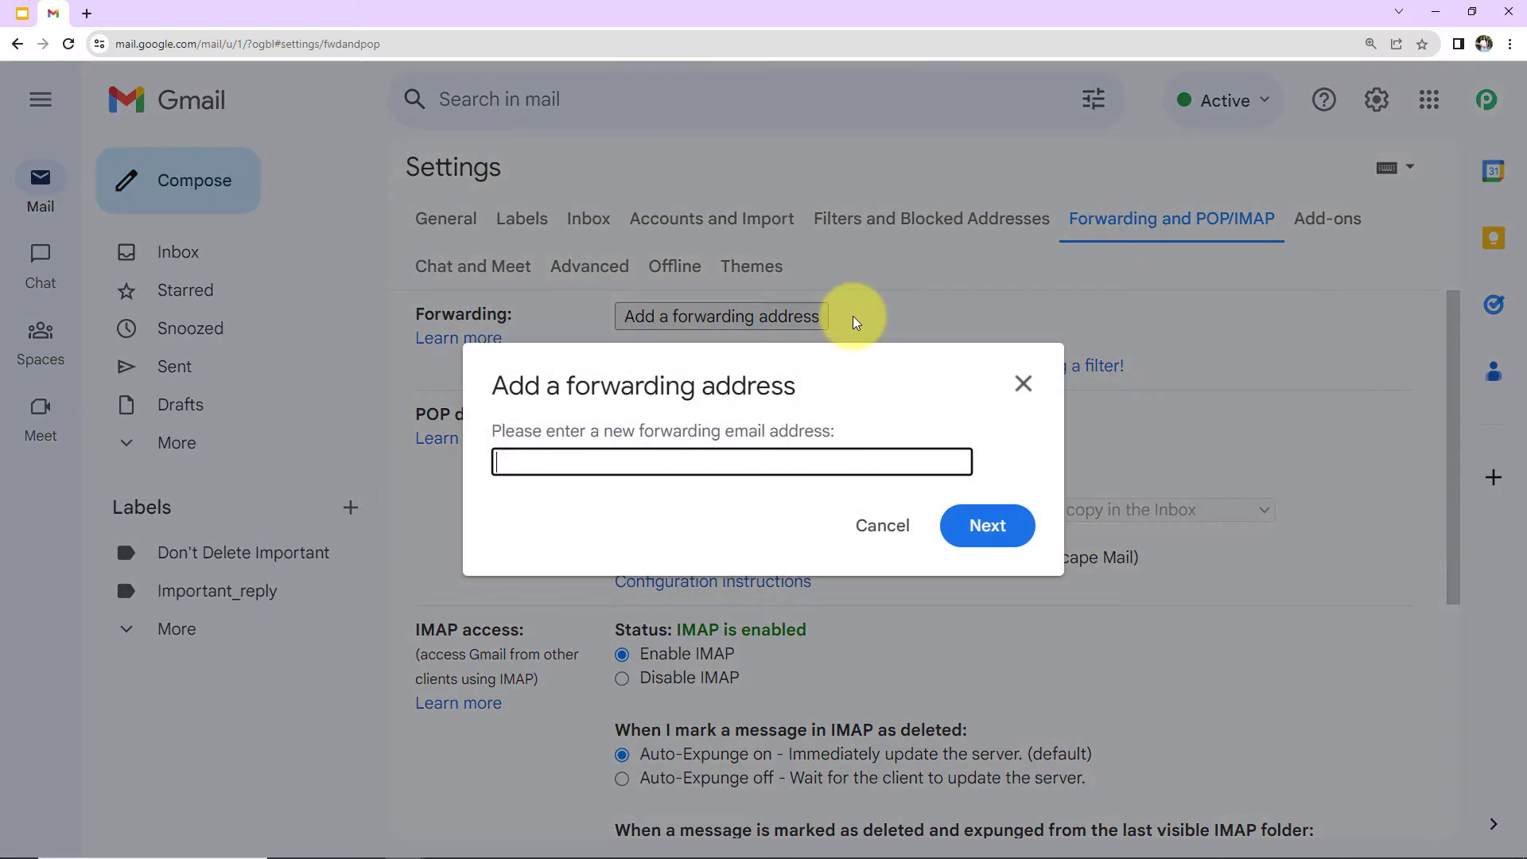
{"action": "key", "text": "ctrl+v"}
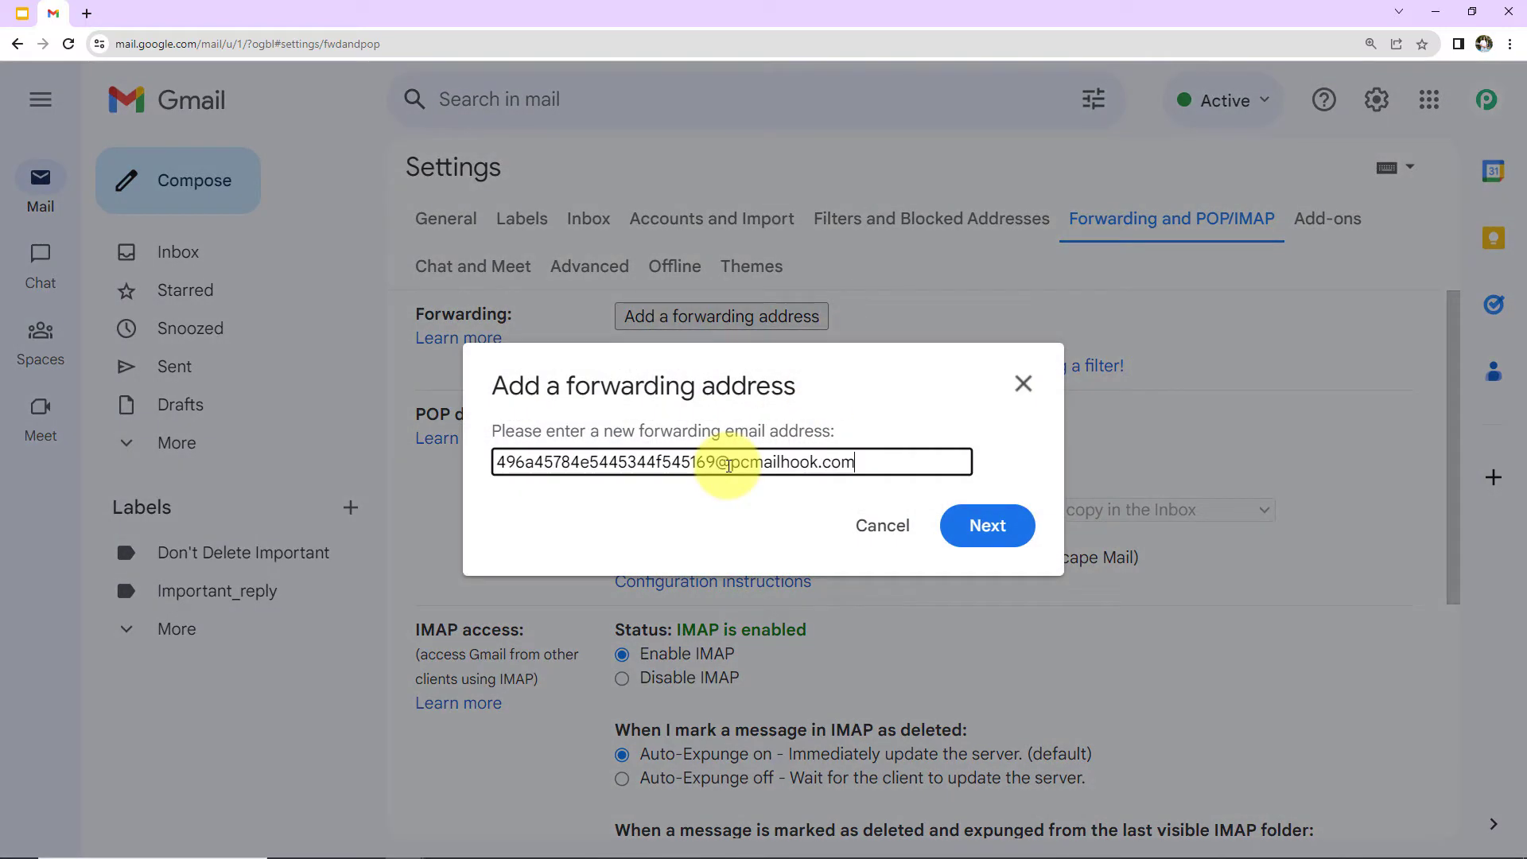
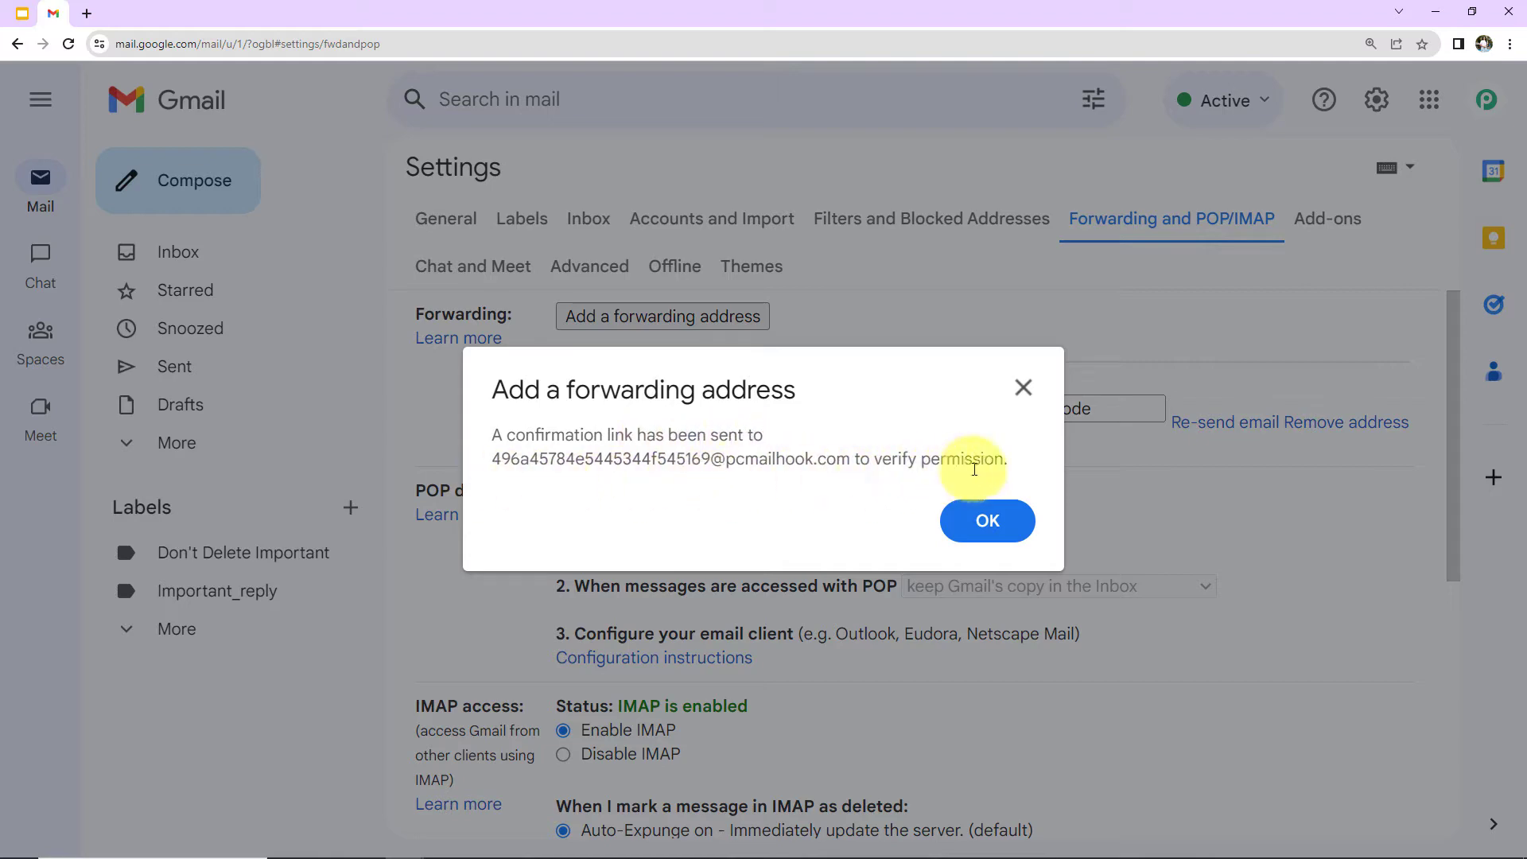
Step: Dismiss Gmail's notice that a confirmation link was sent to the parser address
{"action": "left_click", "coordinate": [1000, 520]}
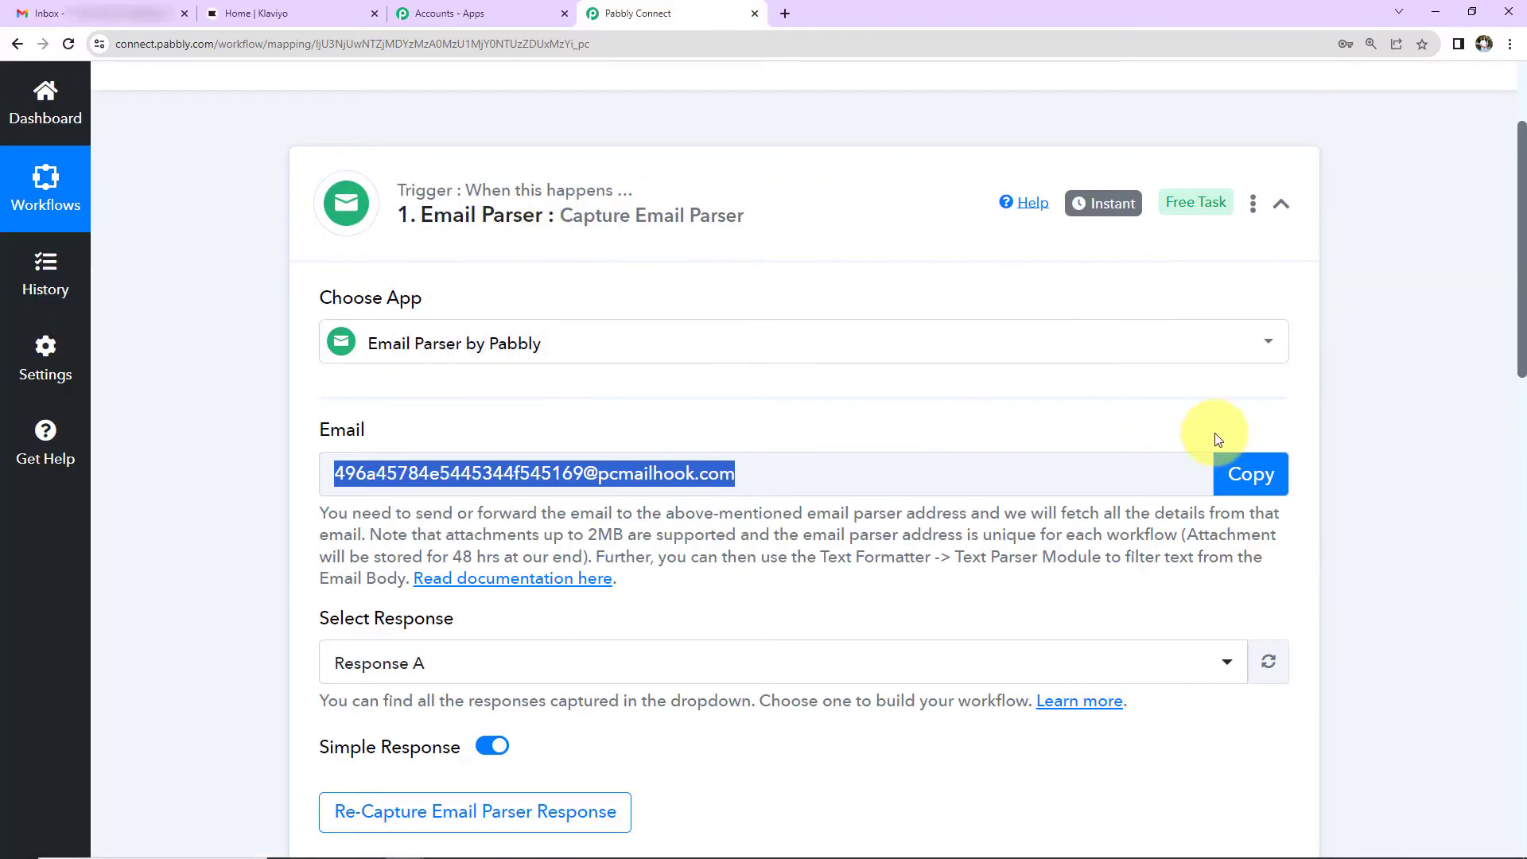
Step: Copy the Gmail forwarding confirmation code from the parser's captured Body Text
{"action": "scroll", "coordinate": [1268, 427], "scroll_direction": "down", "scroll_amount": 6}
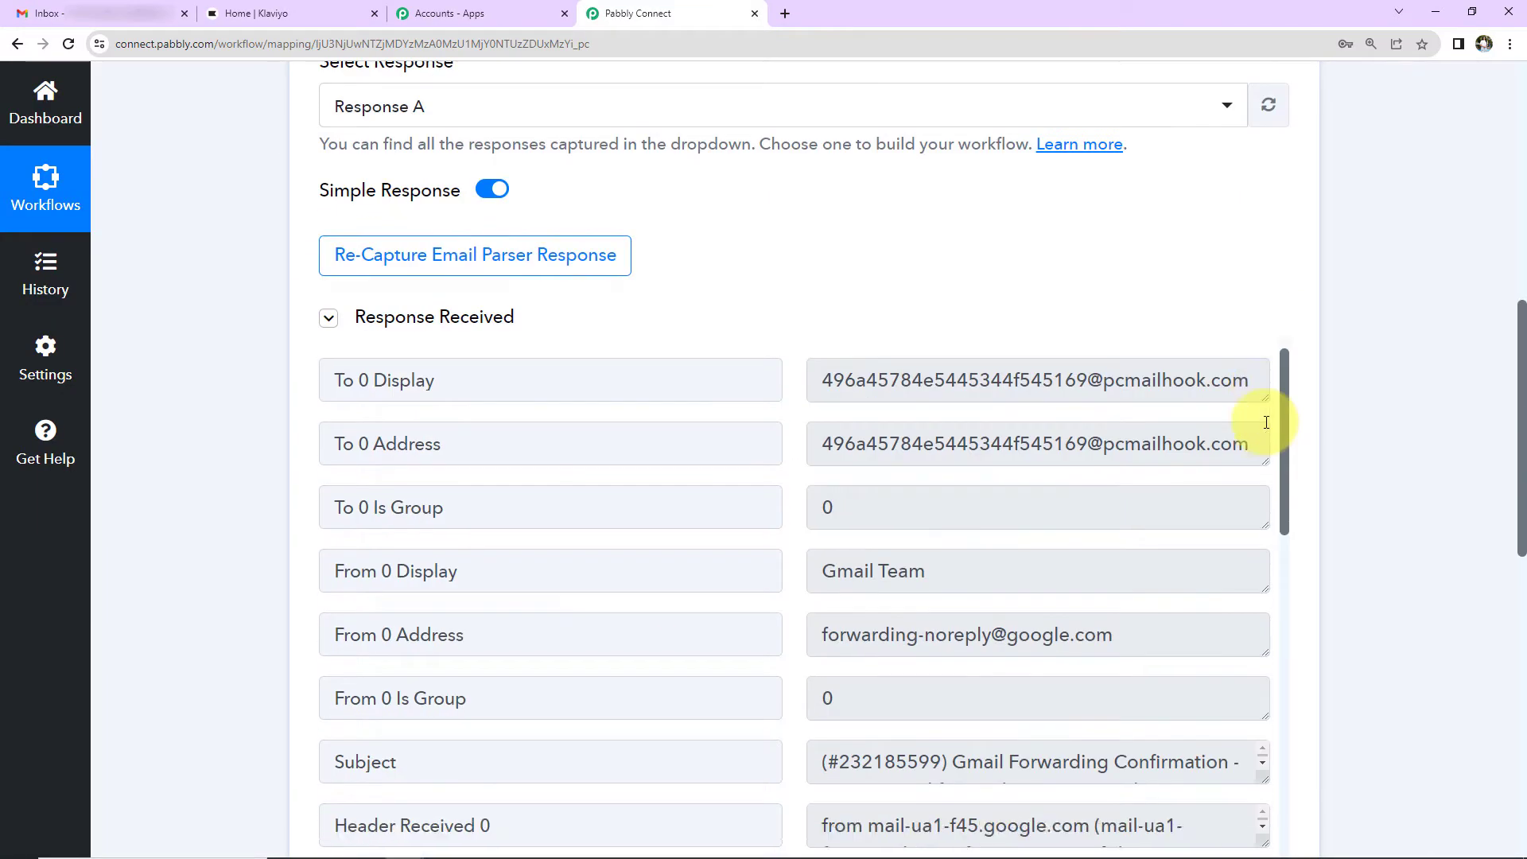
{"action": "scroll", "coordinate": [978, 552], "scroll_direction": "down", "scroll_amount": 15}
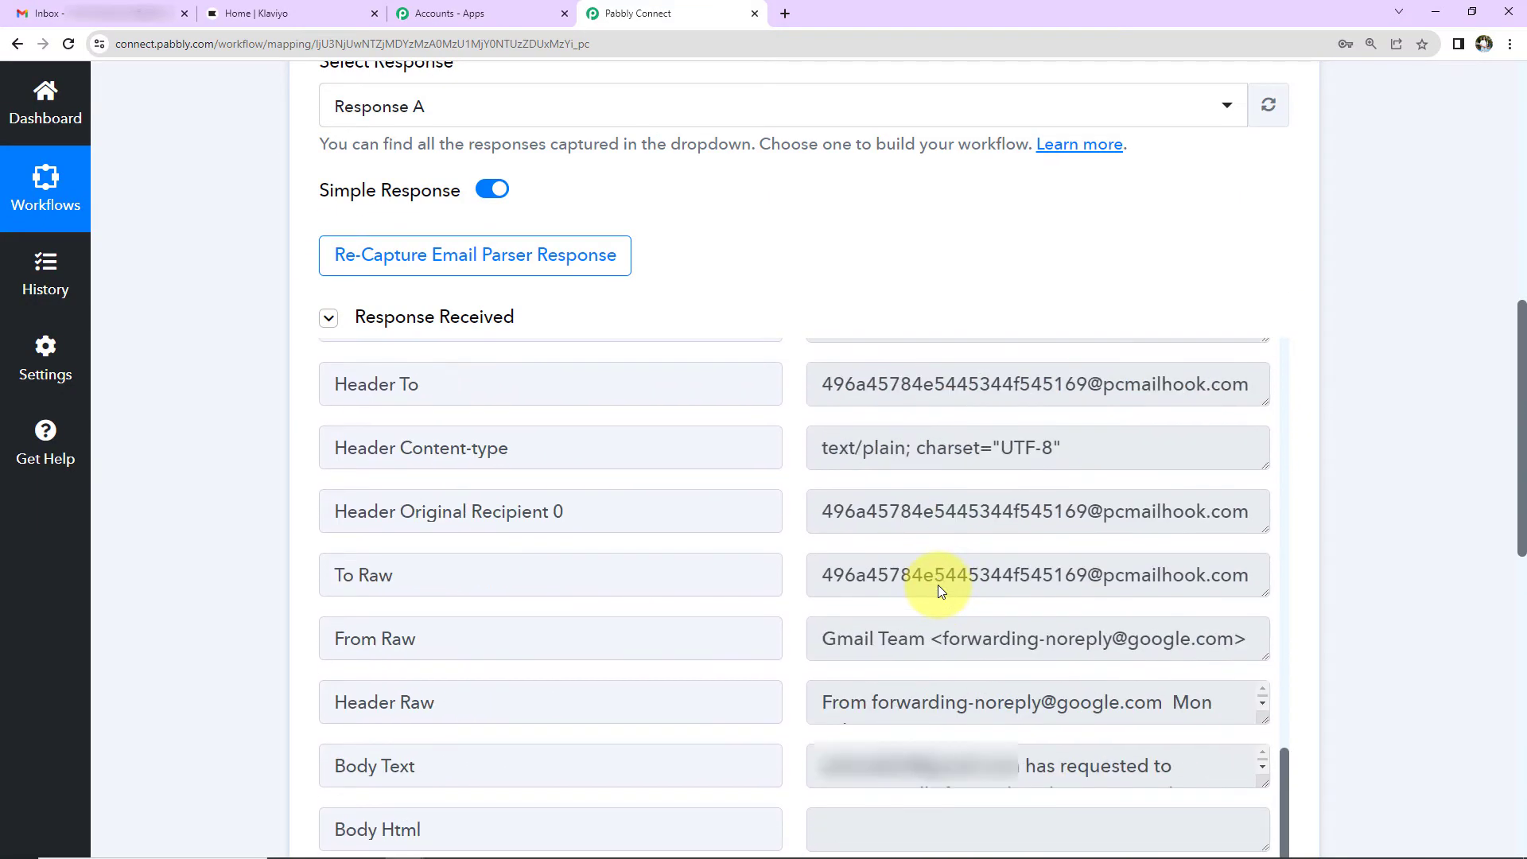
{"action": "scroll", "coordinate": [938, 585], "scroll_direction": "down", "scroll_amount": 5}
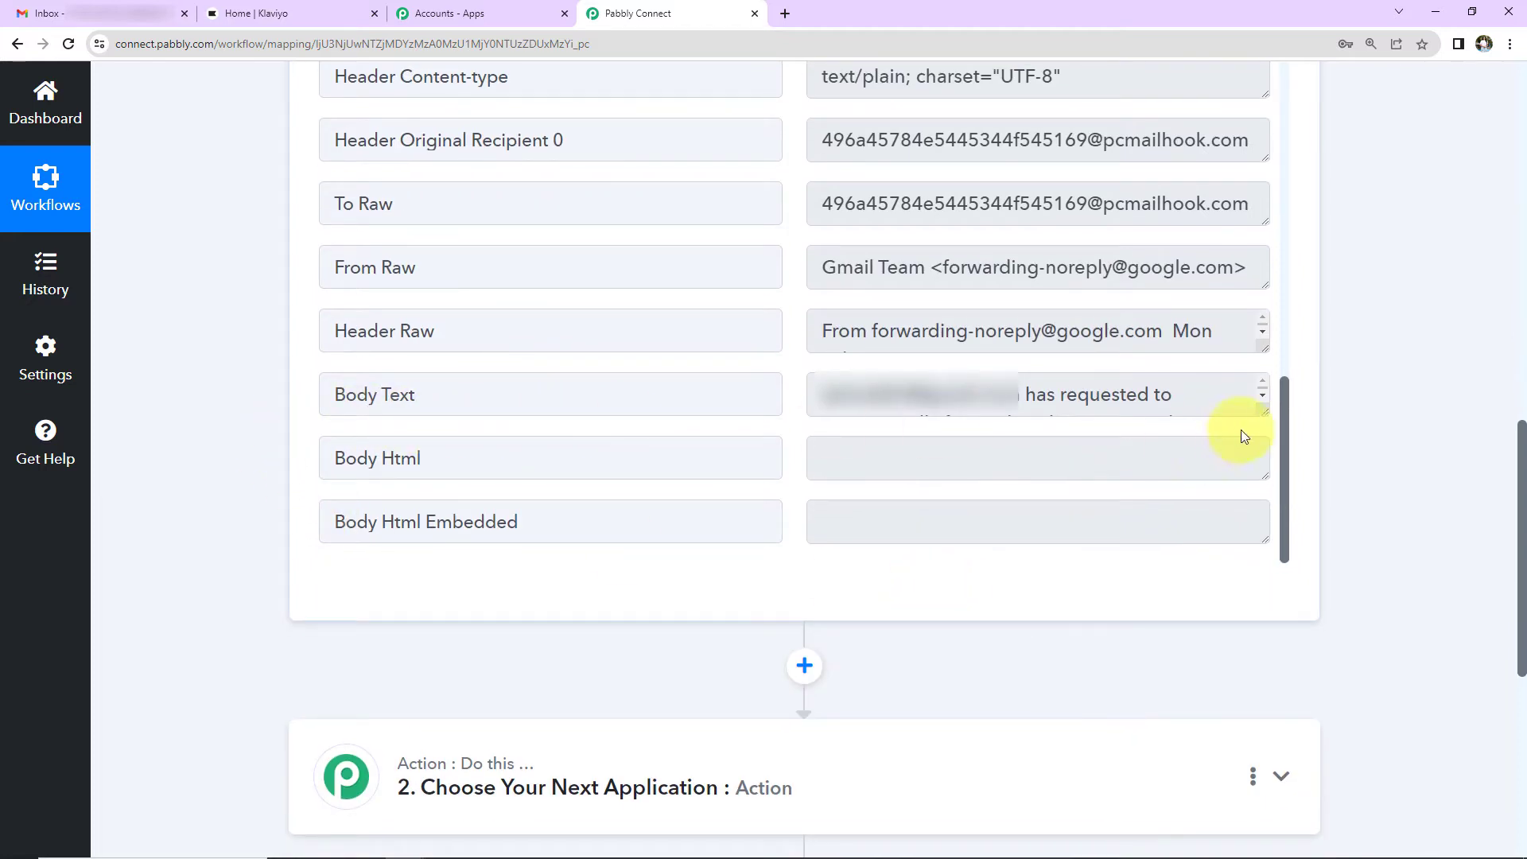
{"action": "left_click_drag", "start_coordinate": [1265, 410], "coordinate": [1294, 570]}
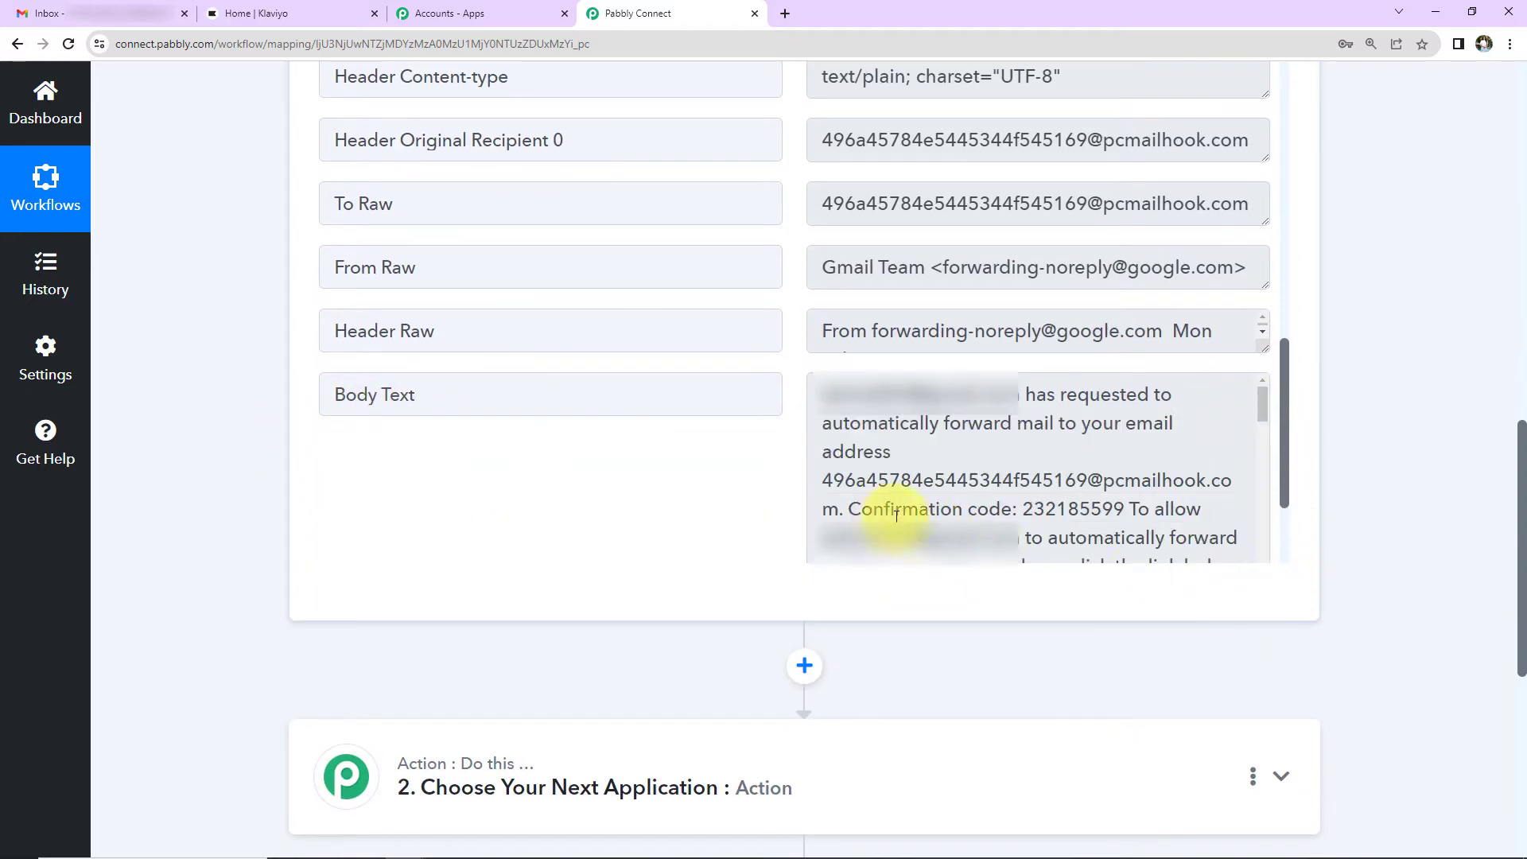
{"action": "double_click", "coordinate": [1049, 509]}
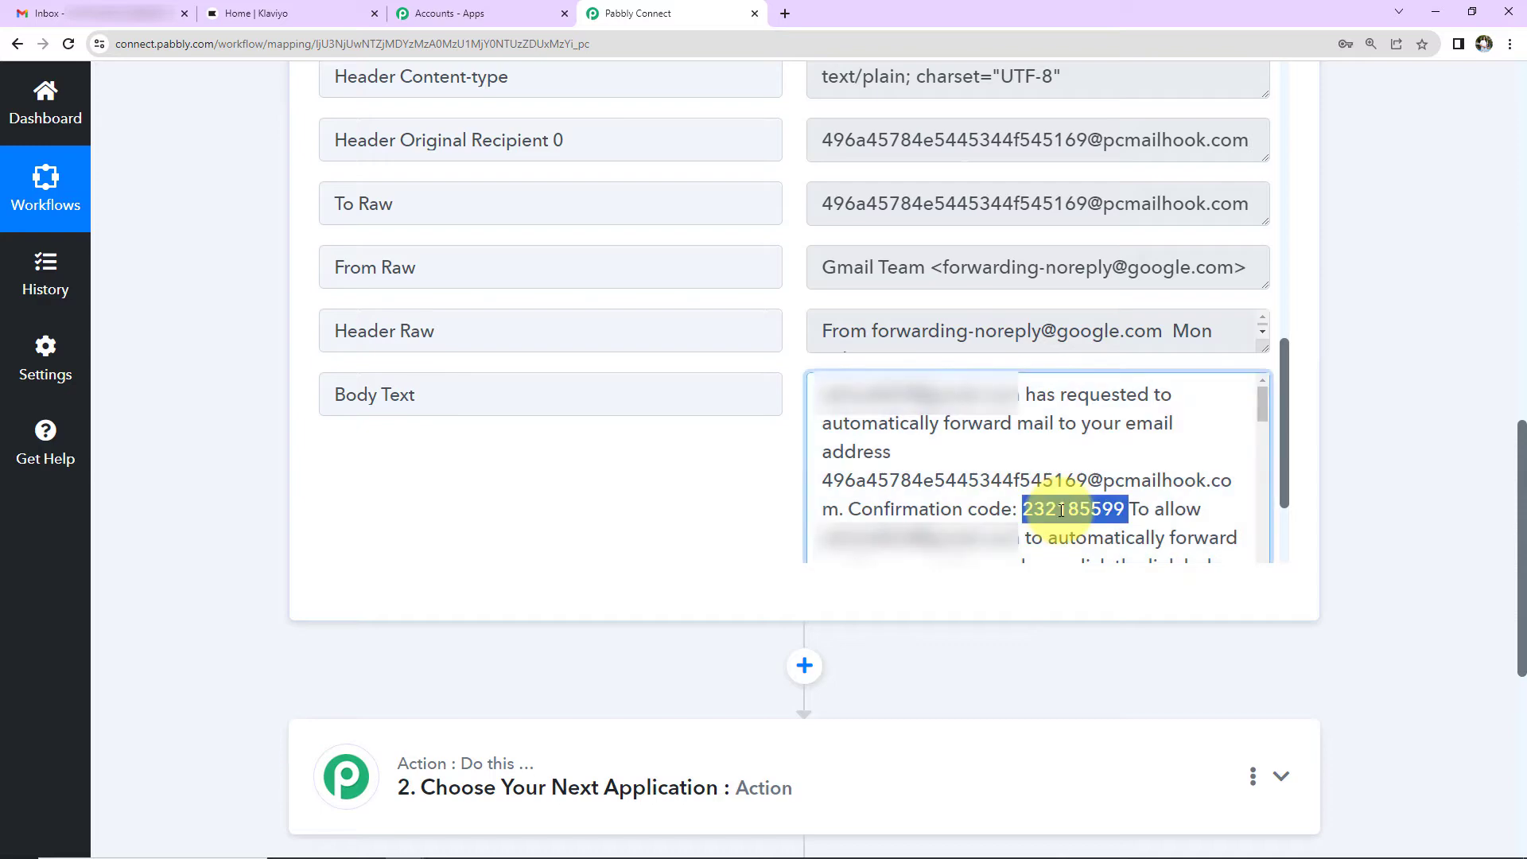
{"action": "right_click", "coordinate": [1075, 521]}
{"action": "left_click", "coordinate": [1088, 524]}
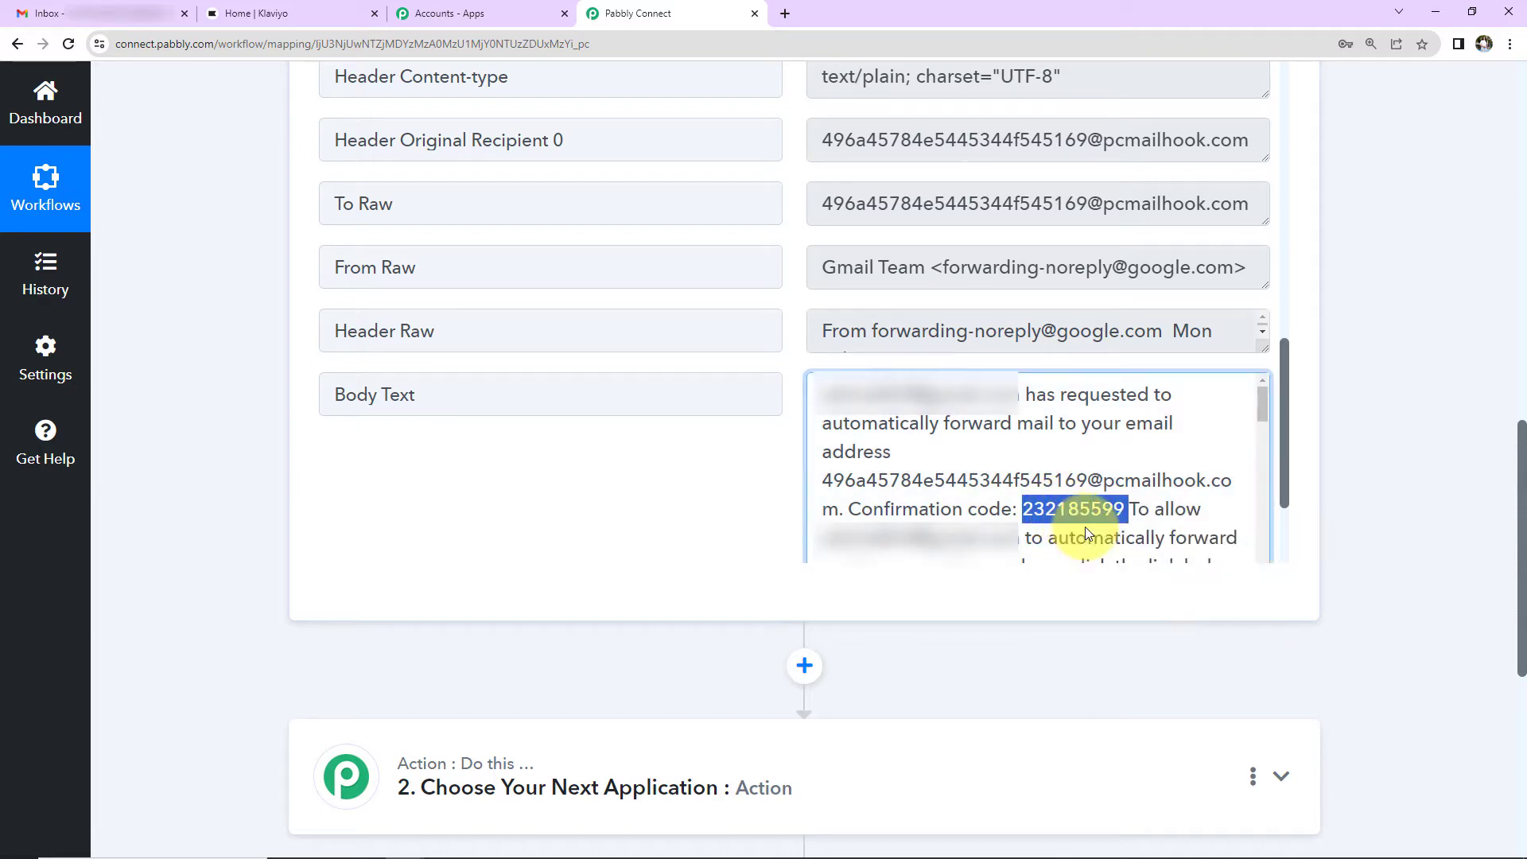
{"action": "key", "text": "alt+Tab"}
Step: Paste the confirmation code to verify the parser forwarding address
{"action": "left_click", "coordinate": [1067, 402]}
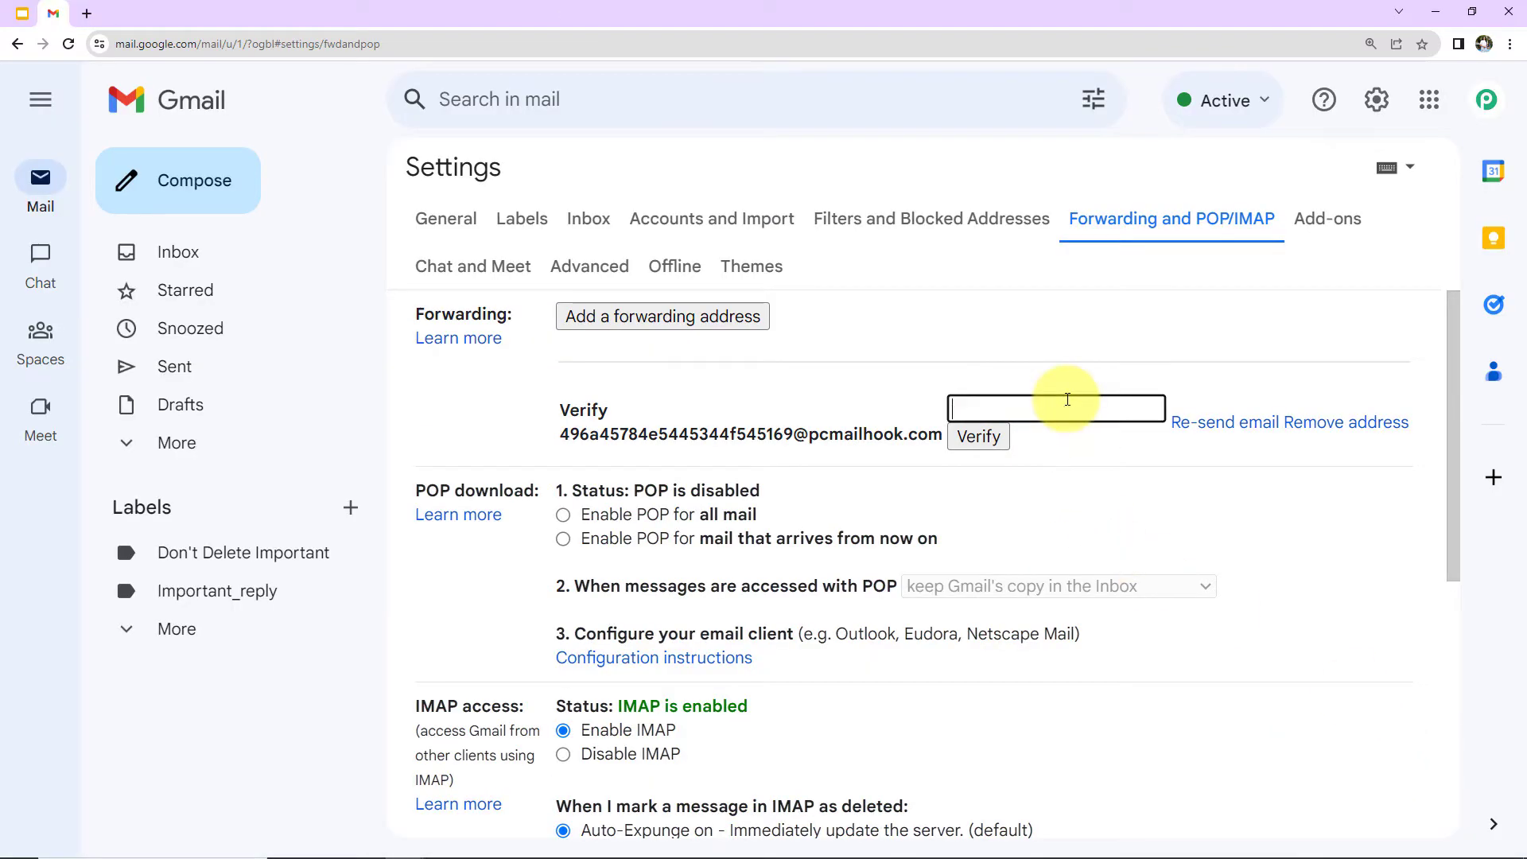
{"action": "key", "text": "ctrl+v"}
{"action": "left_click", "coordinate": [982, 438]}
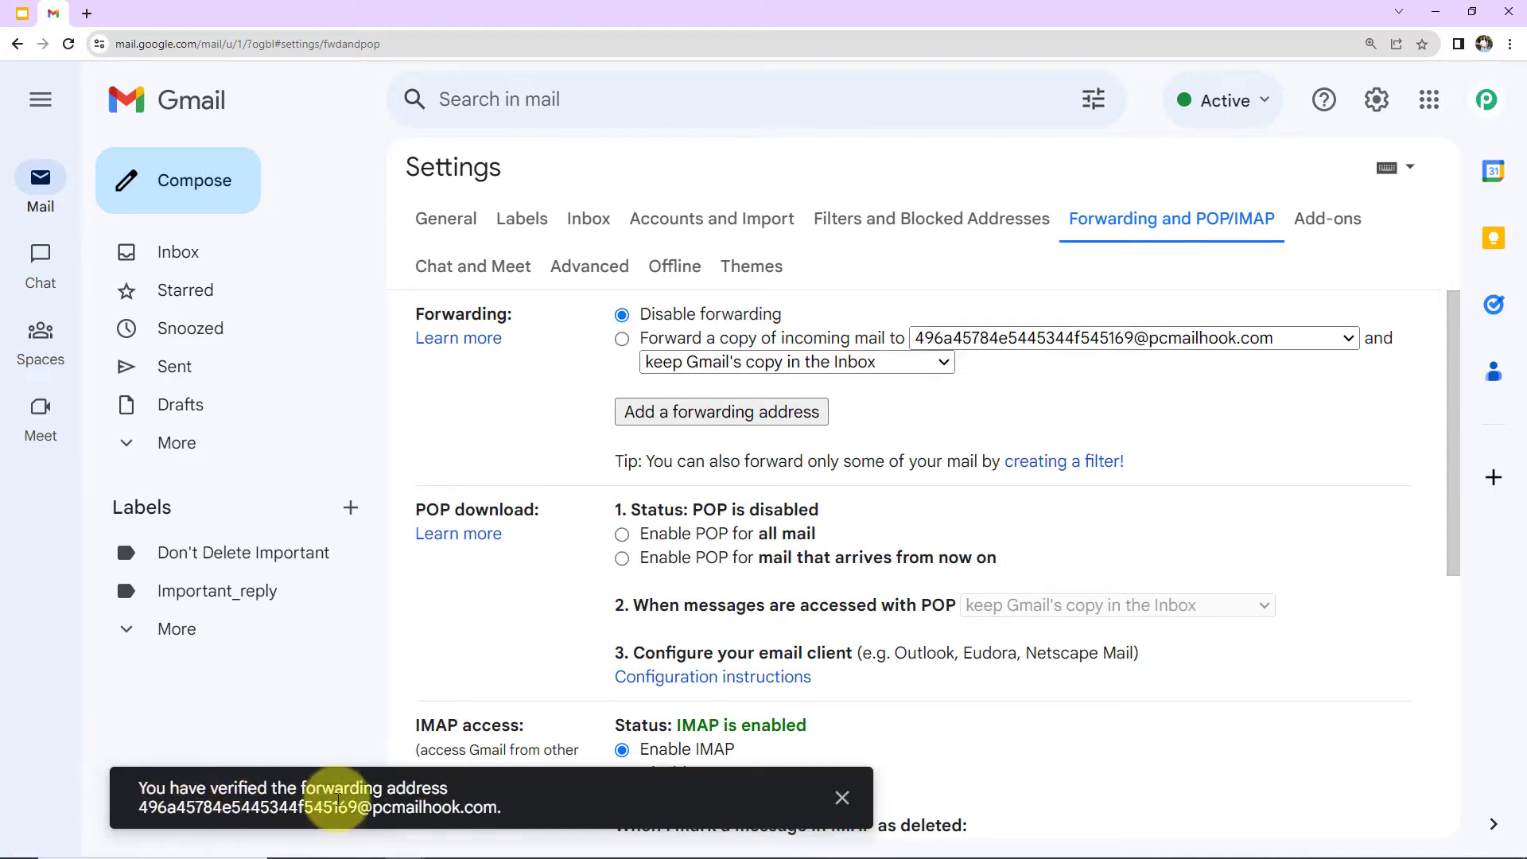
{"action": "left_click", "coordinate": [841, 798]}
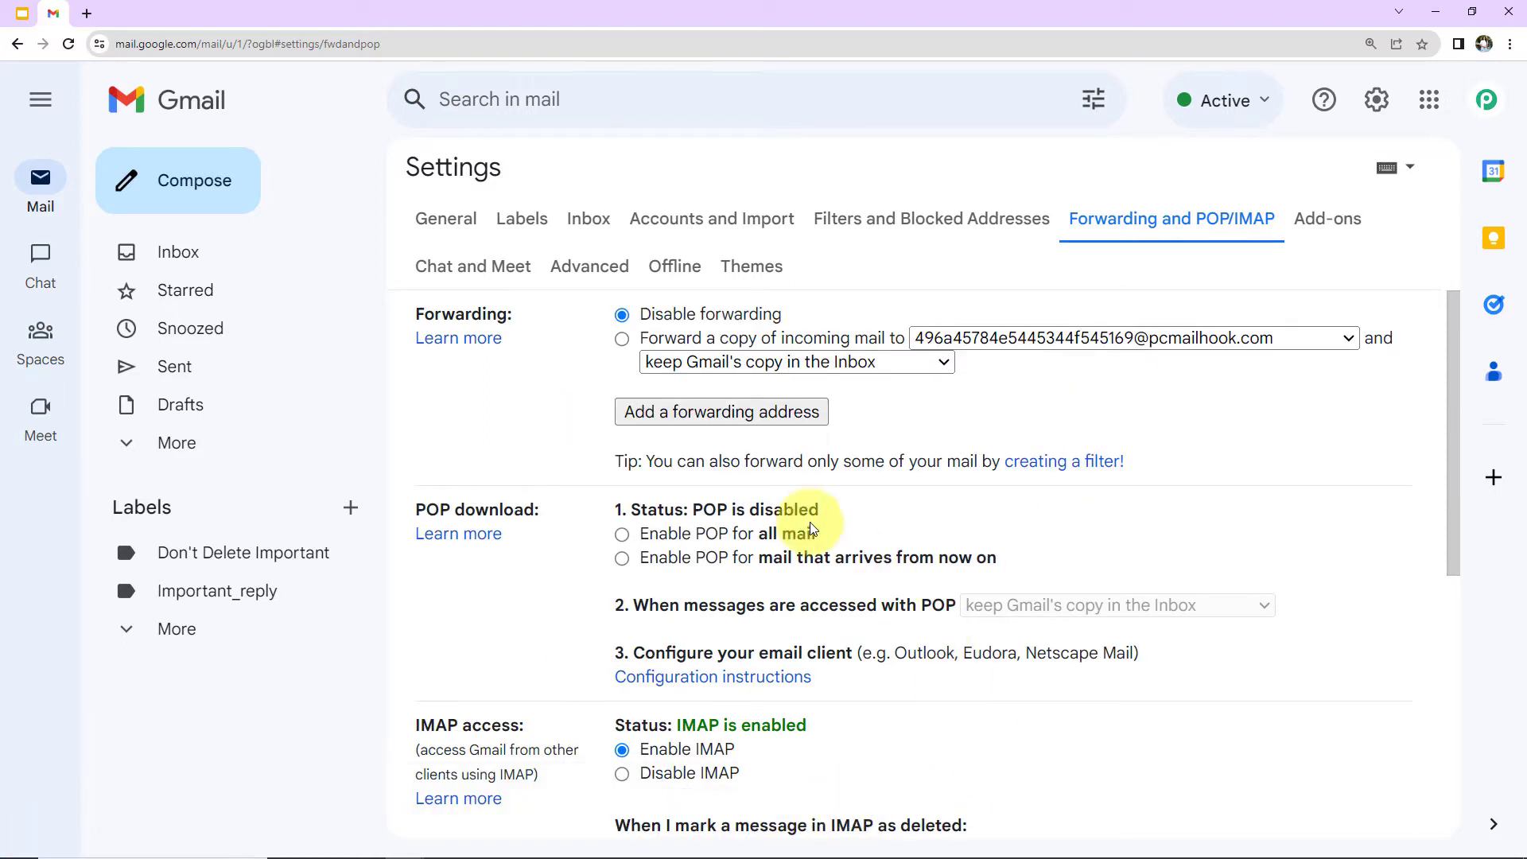
Step: Enable 'Forward a copy of incoming mail to' the parser address and save changes
{"action": "left_click", "coordinate": [622, 340]}
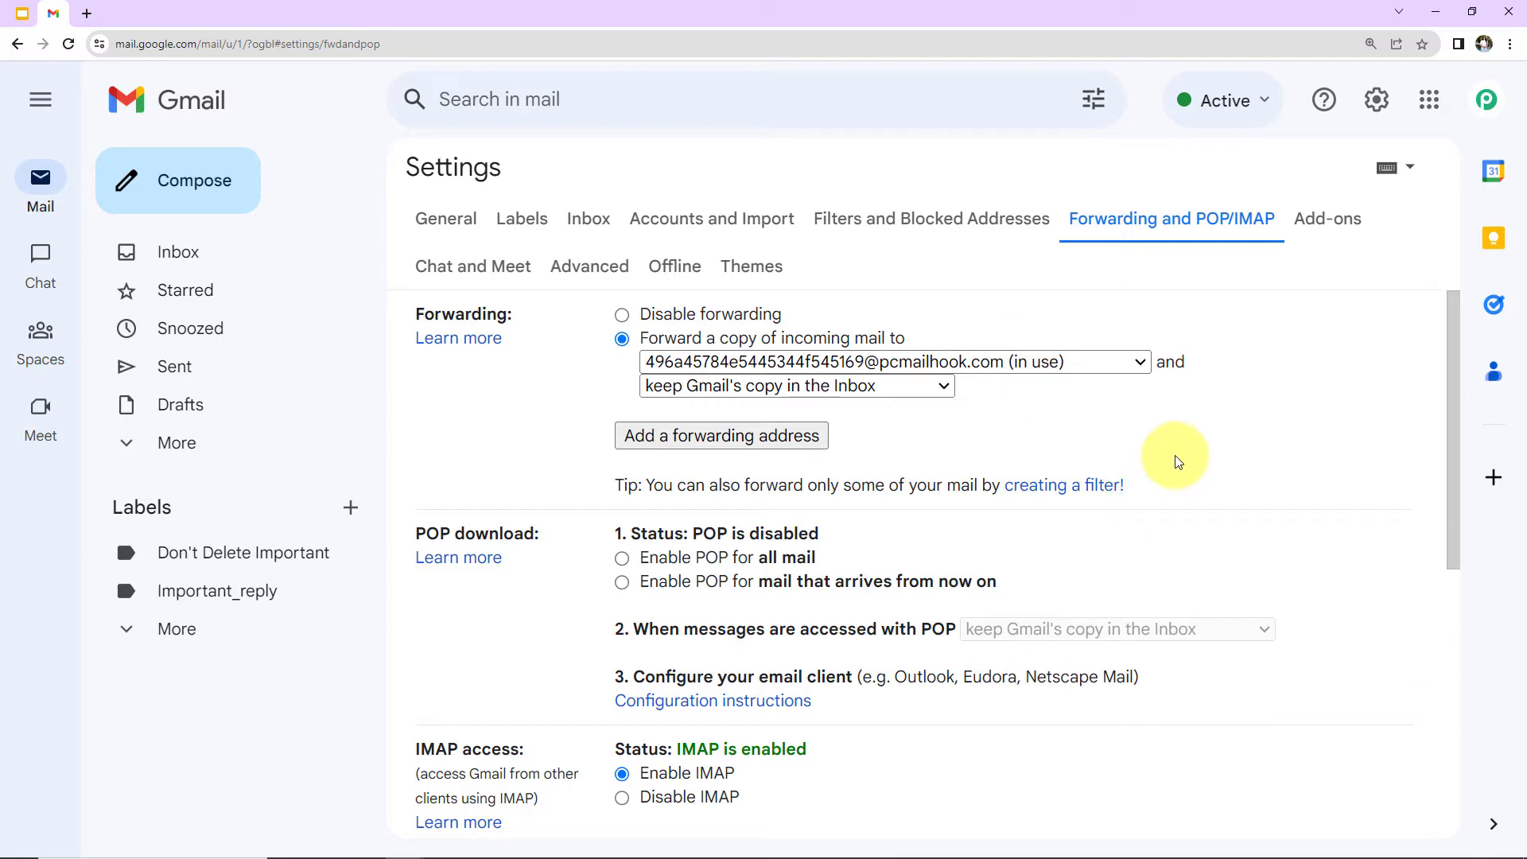
{"action": "scroll", "coordinate": [1175, 457], "scroll_direction": "down", "scroll_amount": 10}
{"action": "left_click", "coordinate": [890, 710]}
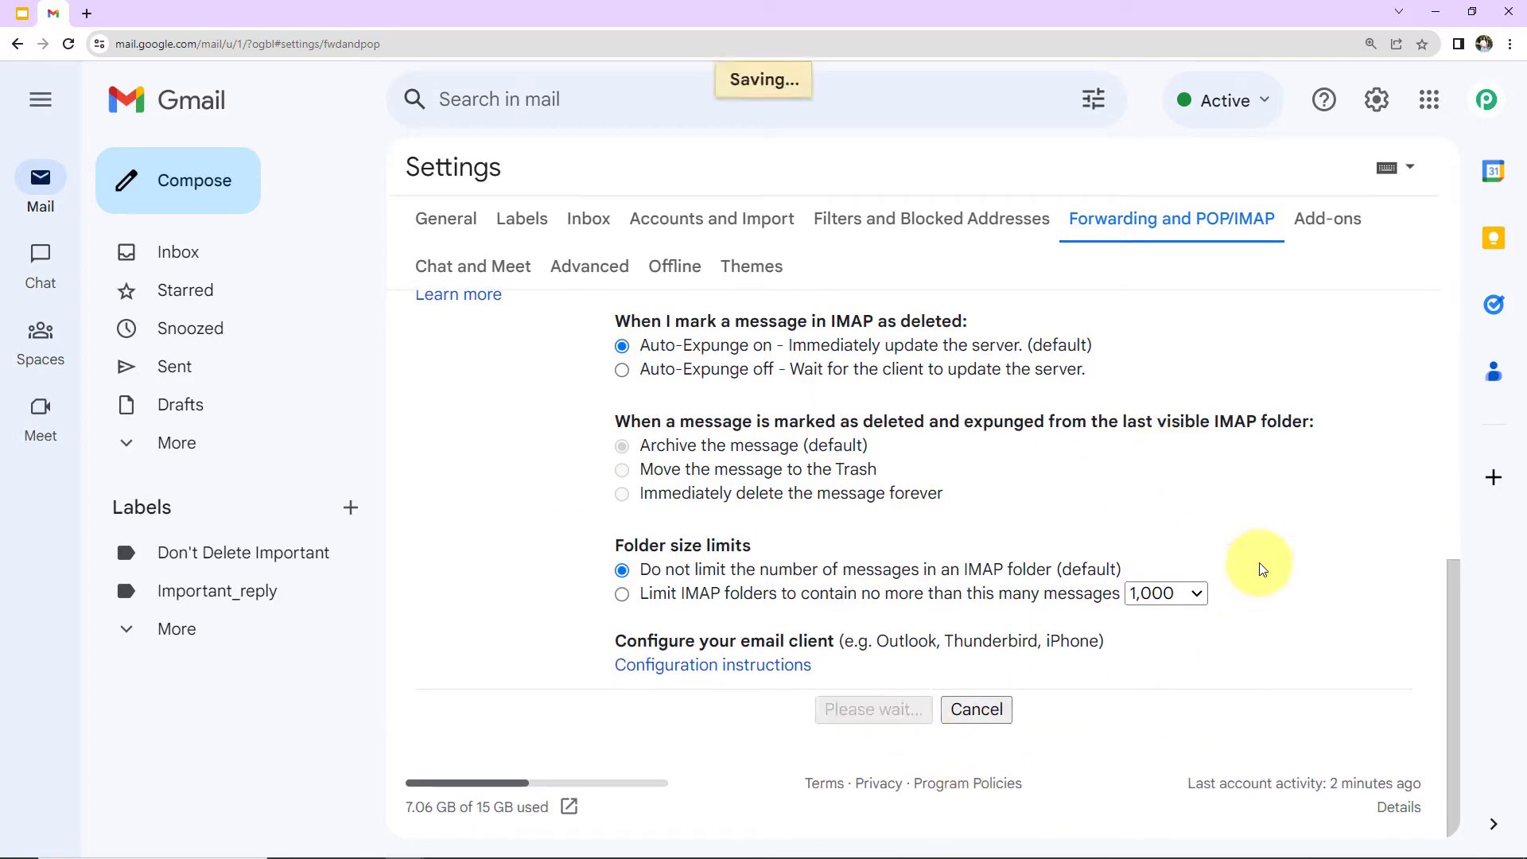
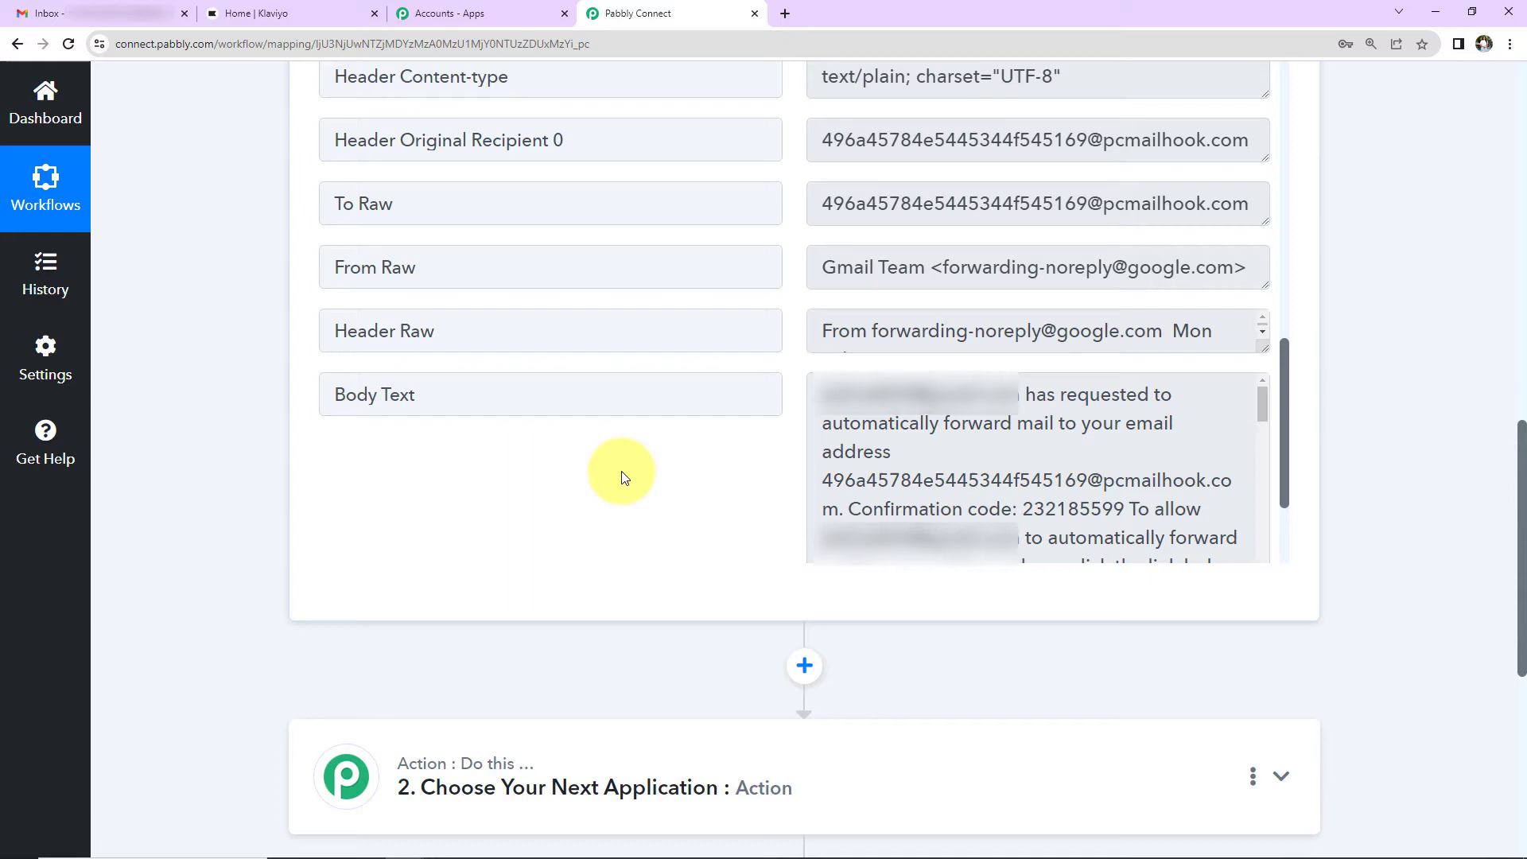
Step: Scroll up the Pabbly Connect workflow to view the captured forwarding-confirmation email headers
{"action": "scroll", "coordinate": [623, 473], "scroll_direction": "up", "scroll_amount": 10}
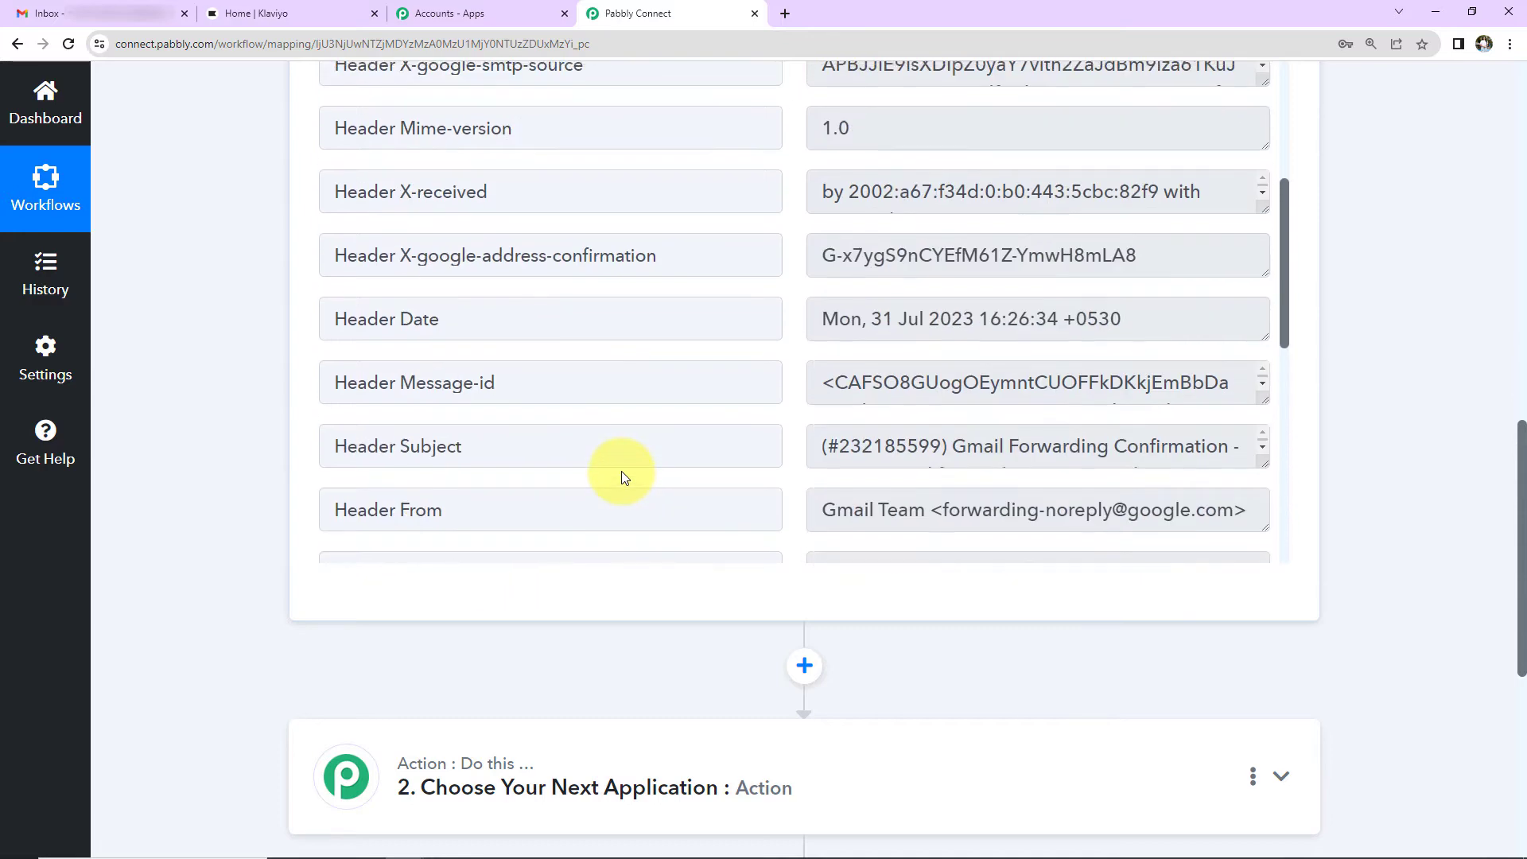
Step: Recapture the email parser response and confirm with Yes
{"action": "scroll", "coordinate": [154, 320], "scroll_direction": "up", "scroll_amount": 7}
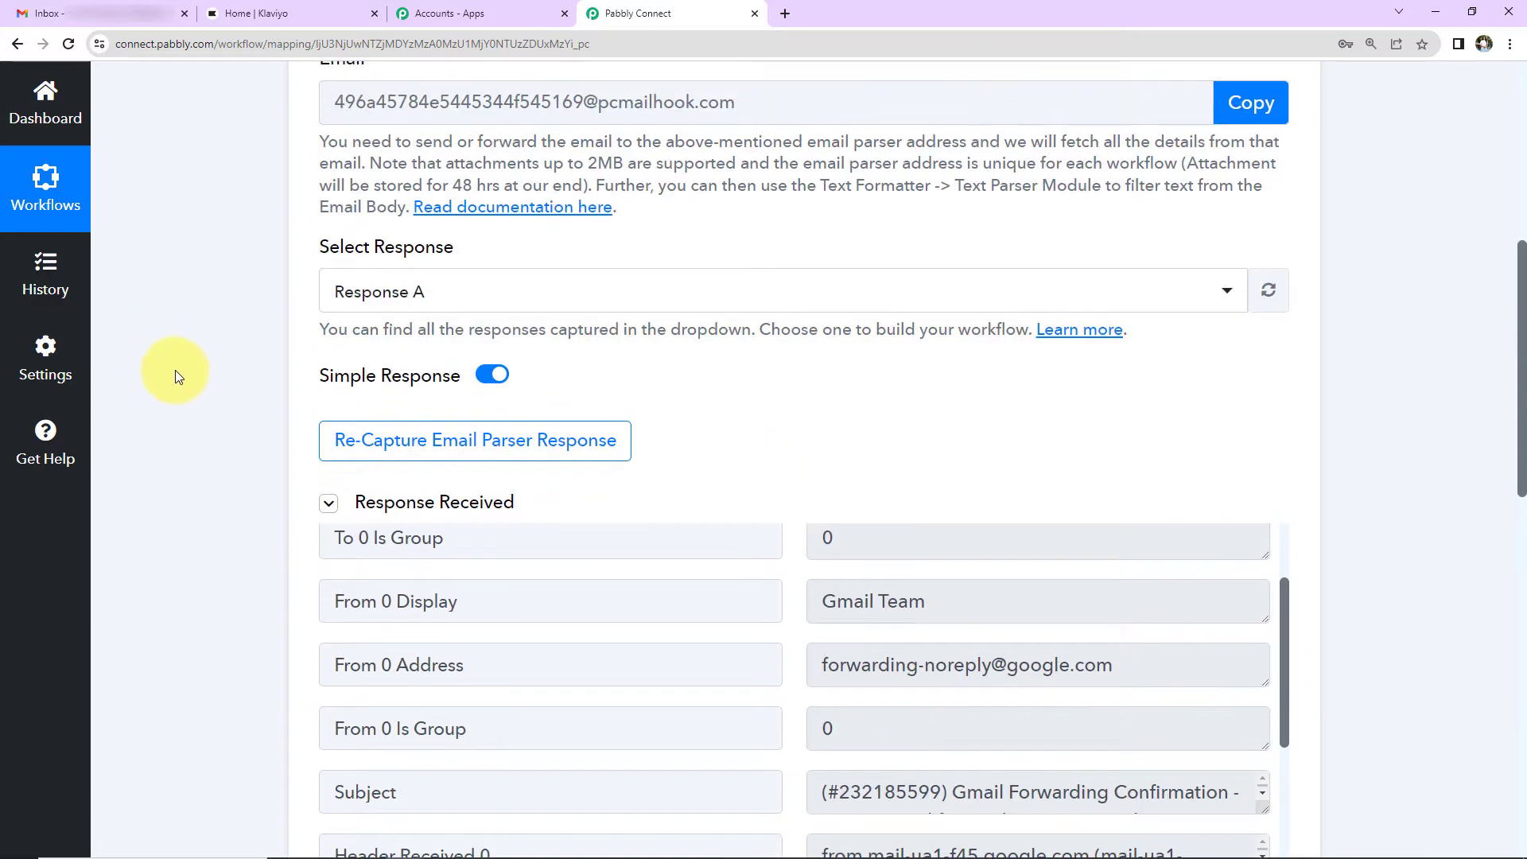
{"action": "left_click", "coordinate": [344, 439]}
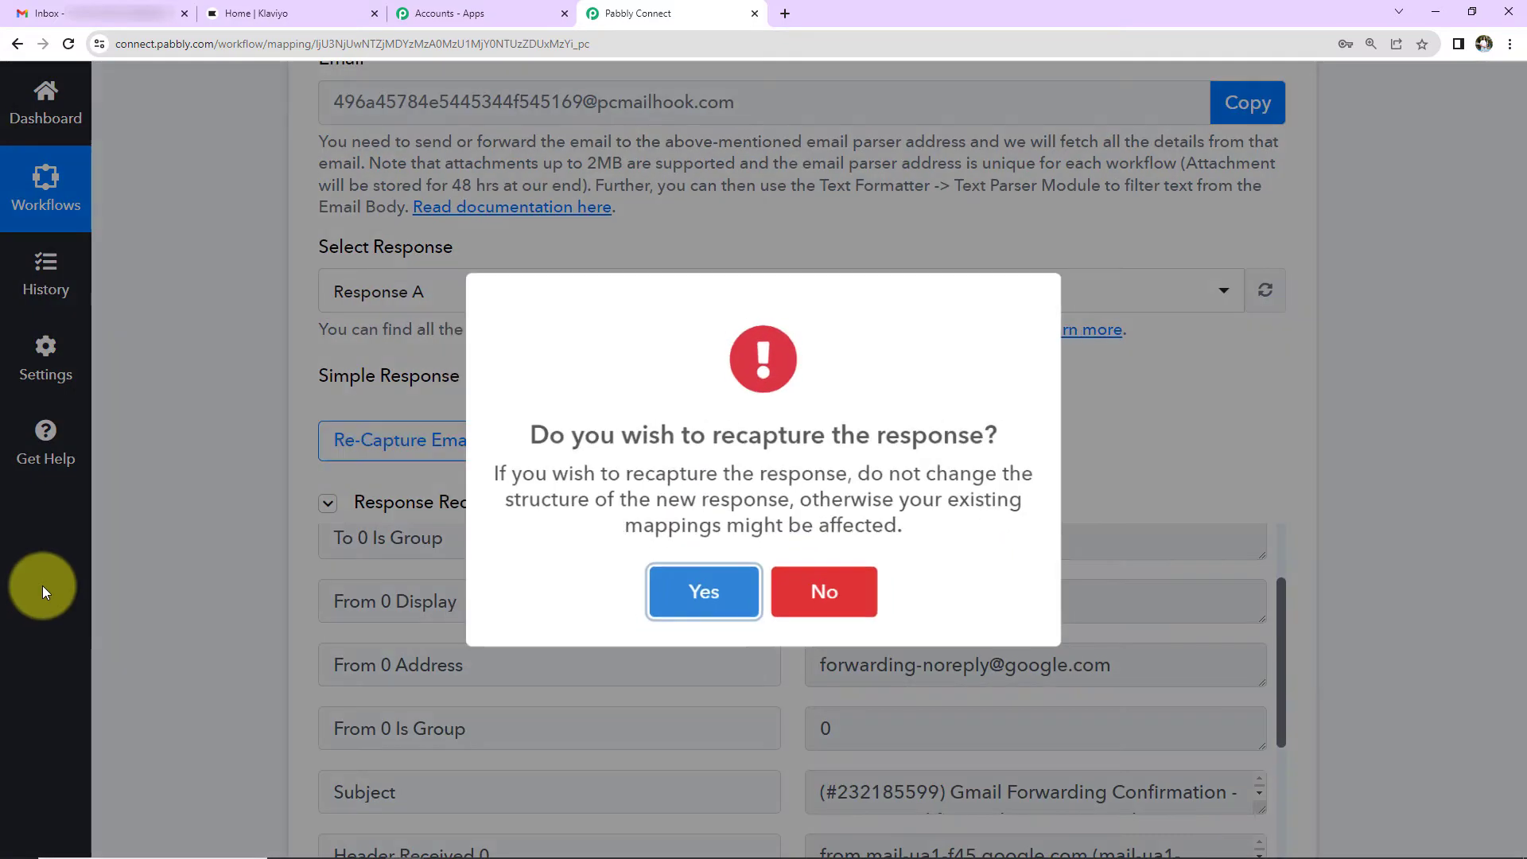
{"action": "left_click", "coordinate": [698, 611]}
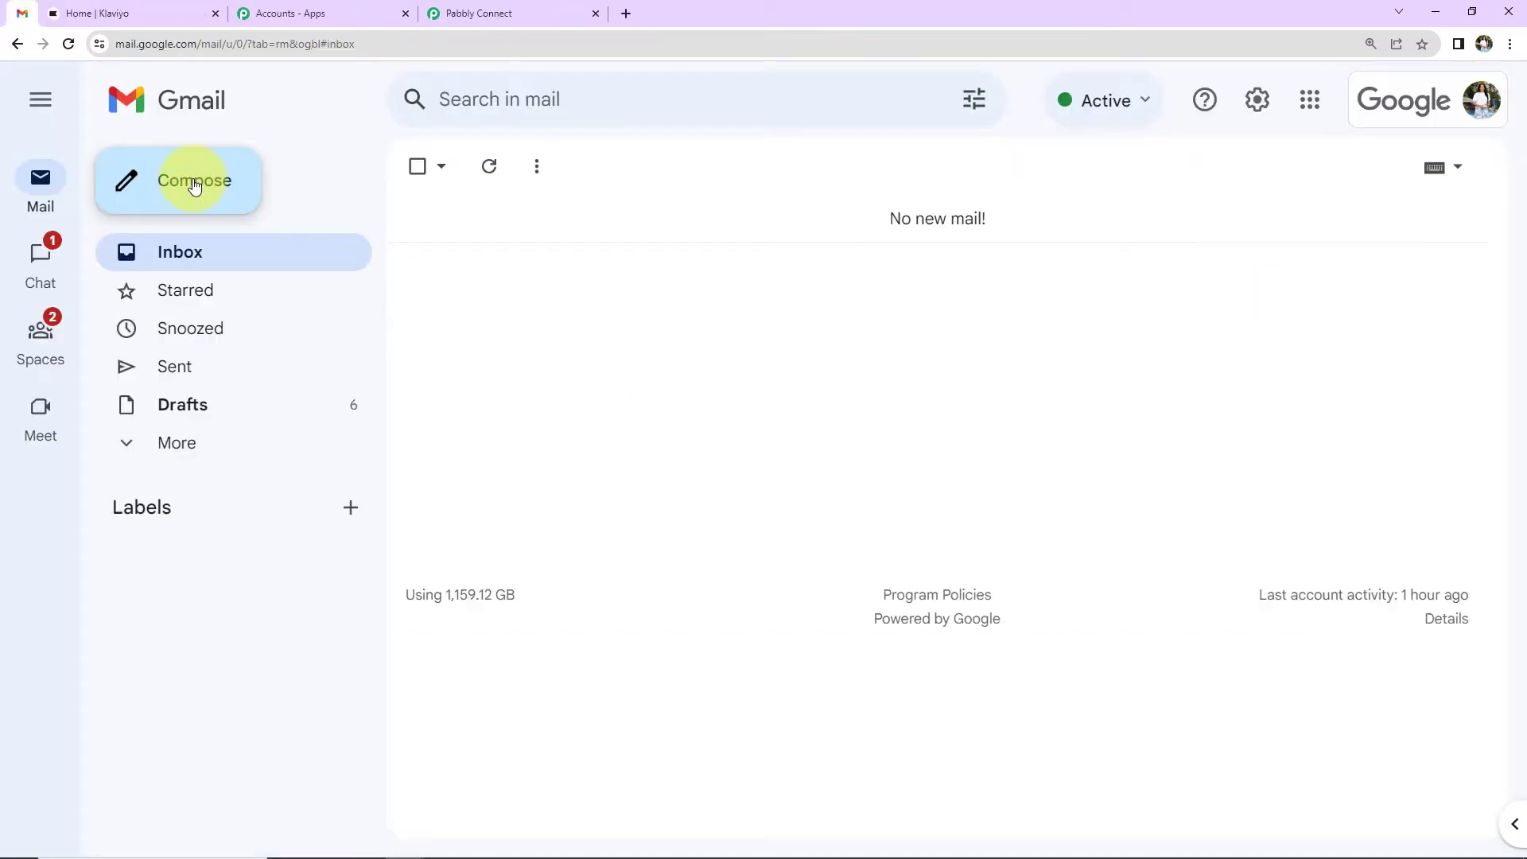
Step: Send a 'New Lead' email to the parser address containing the pasted lead details
{"action": "left_click", "coordinate": [195, 183]}
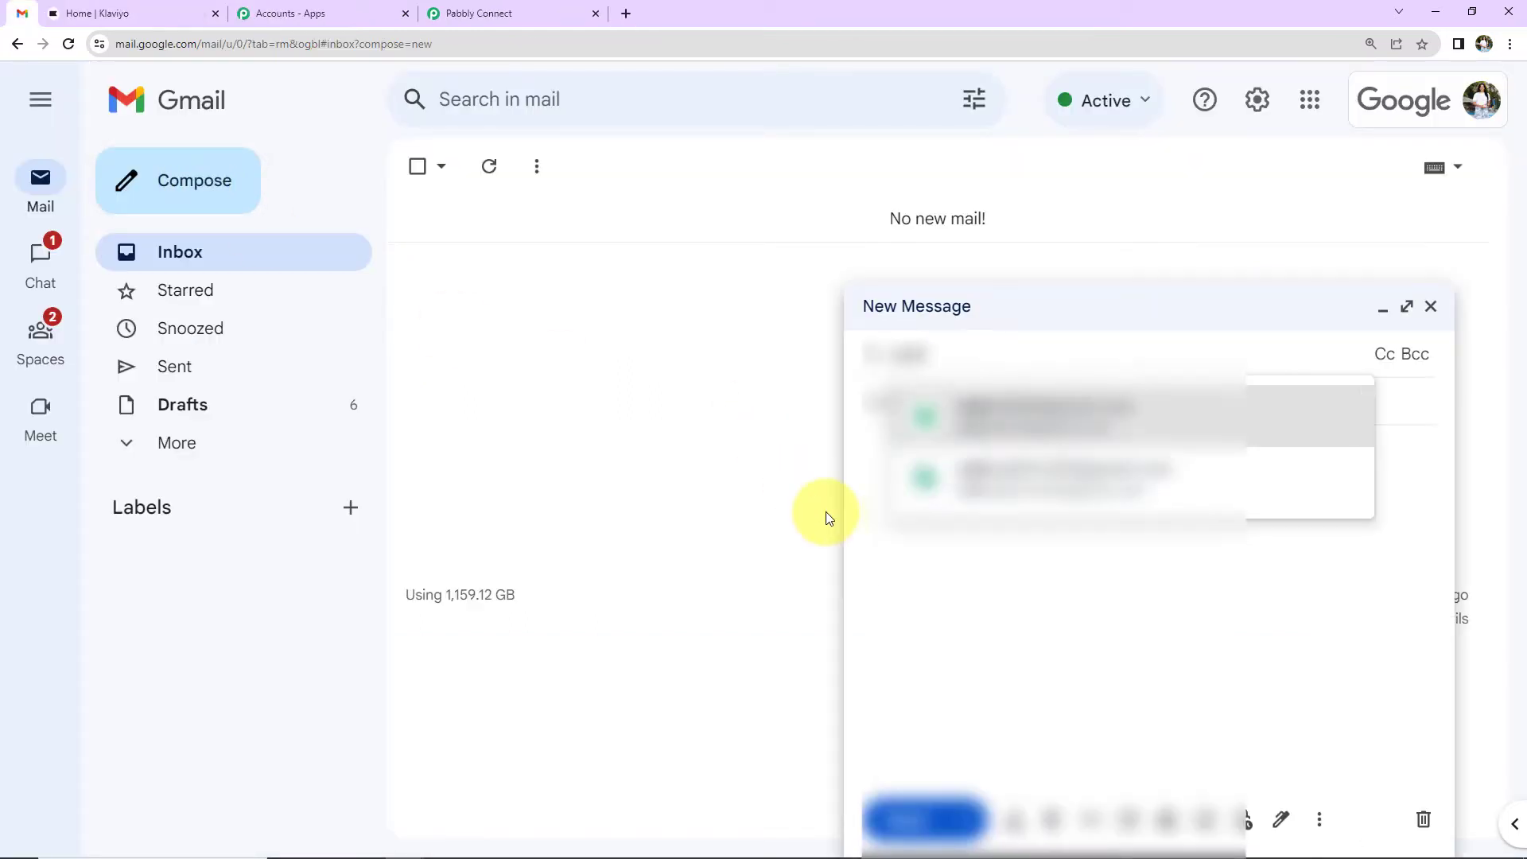
{"action": "left_click", "coordinate": [1005, 408]}
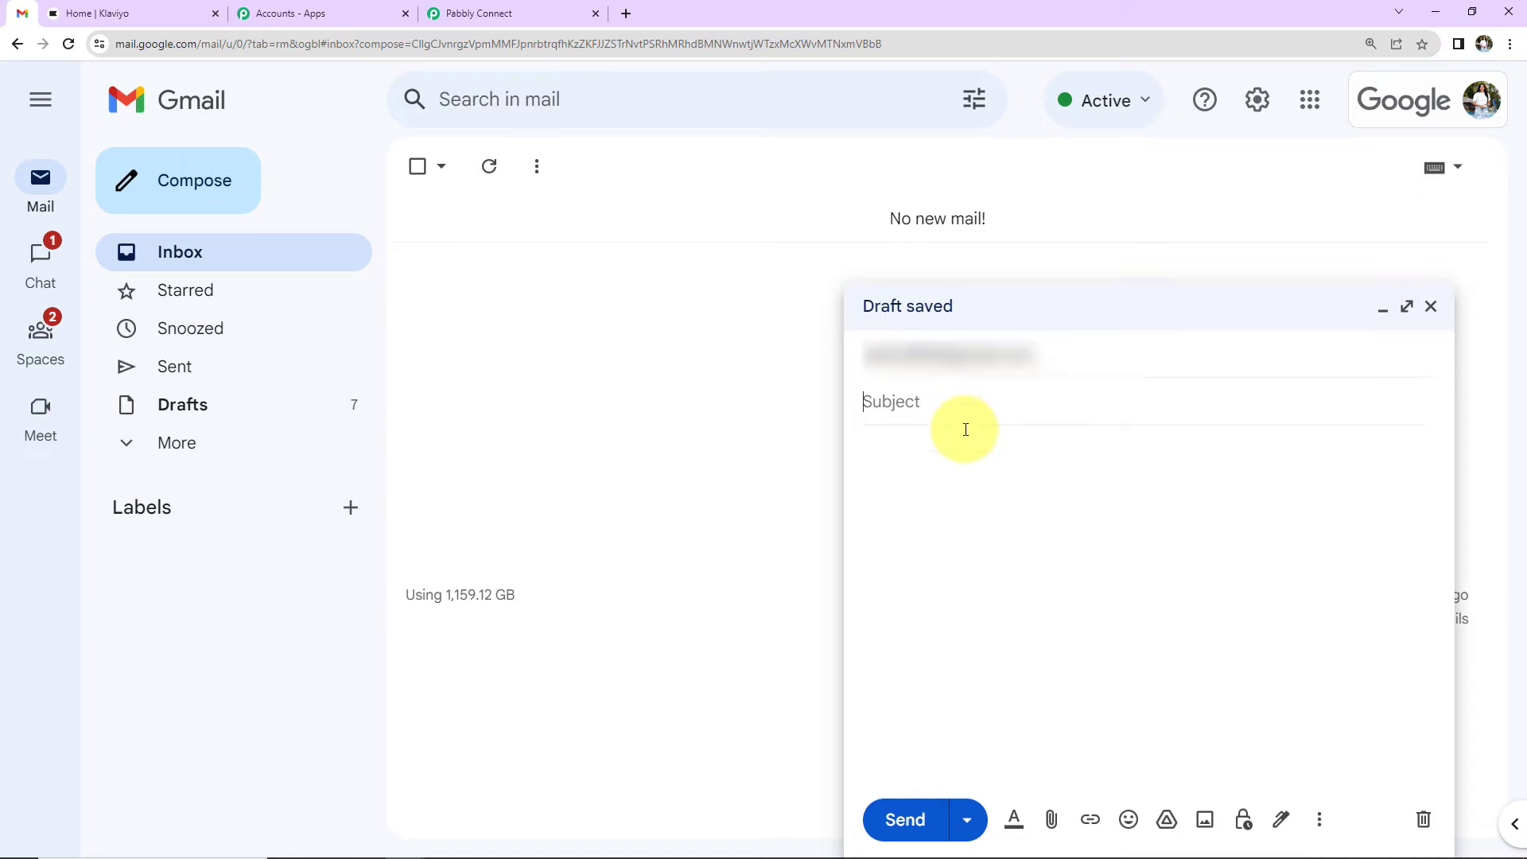
{"action": "type", "text": "New Lead"}
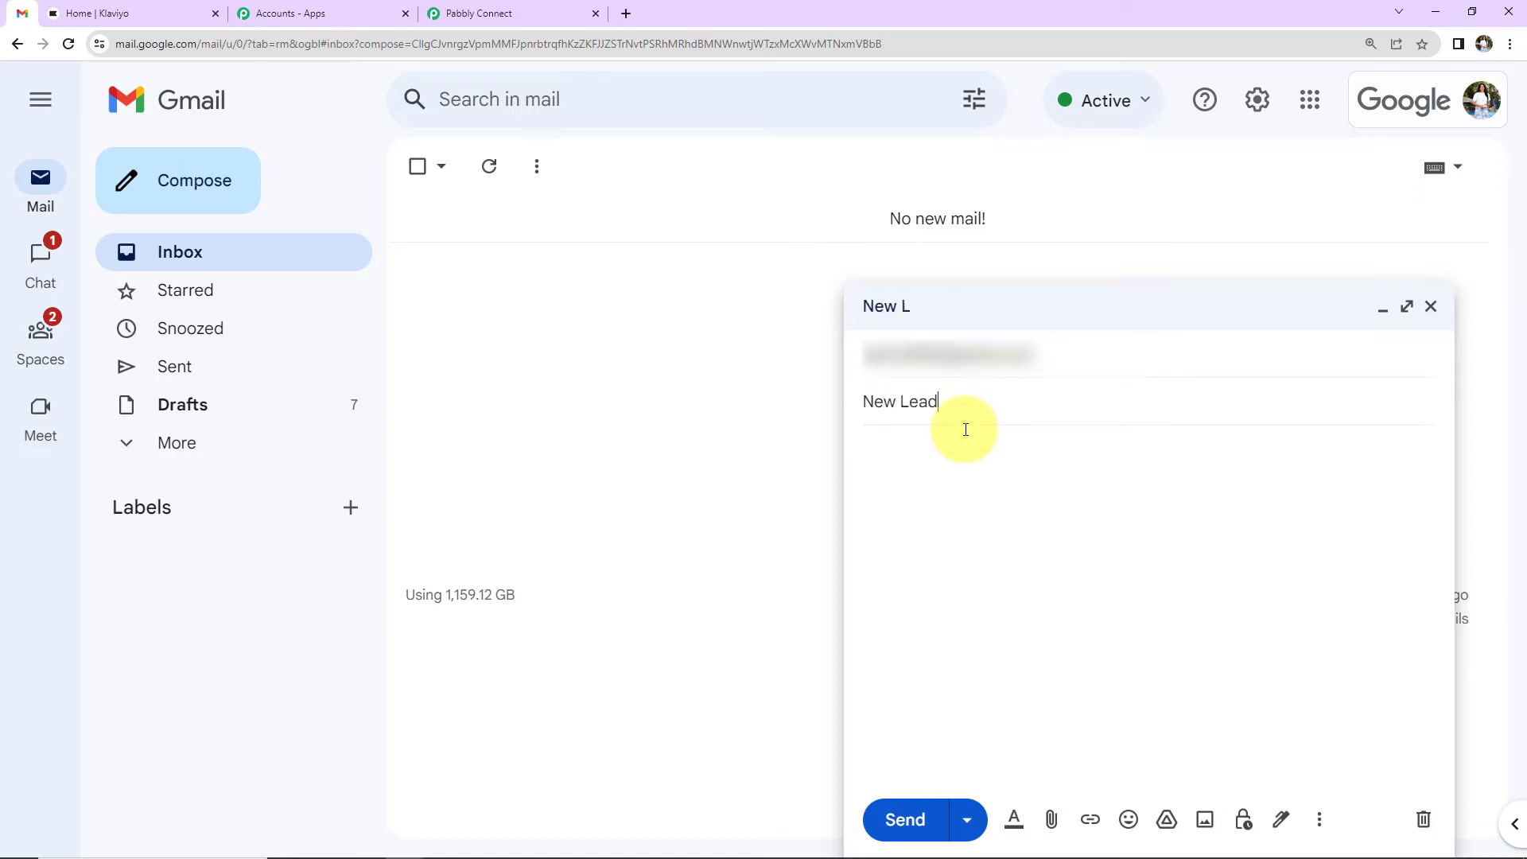
{"action": "key", "text": "Tab"}
{"action": "key", "text": "ctrl+v"}
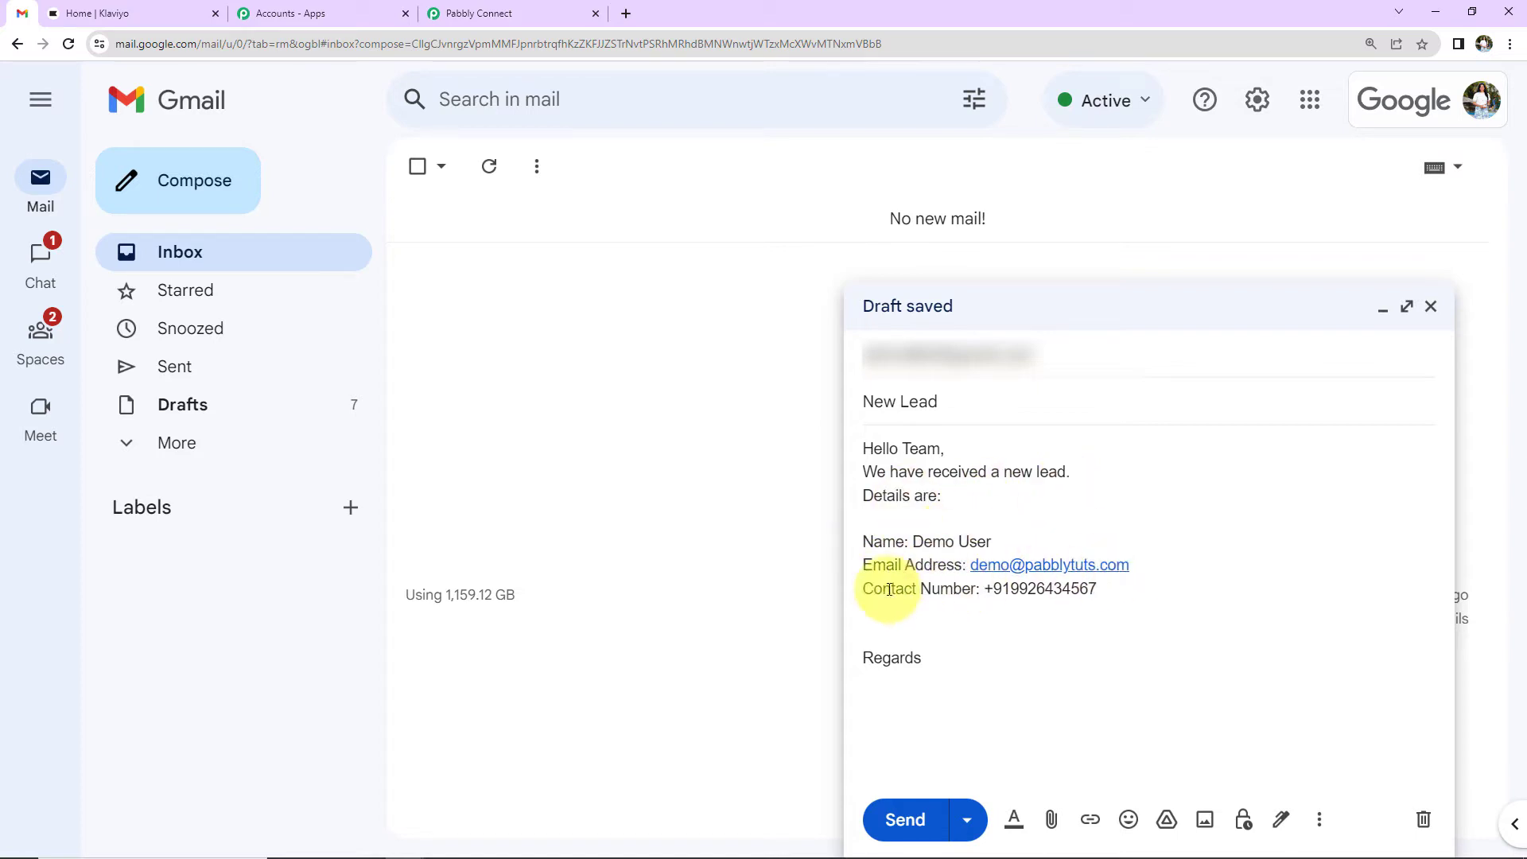
{"action": "key", "text": "BackSpace"}
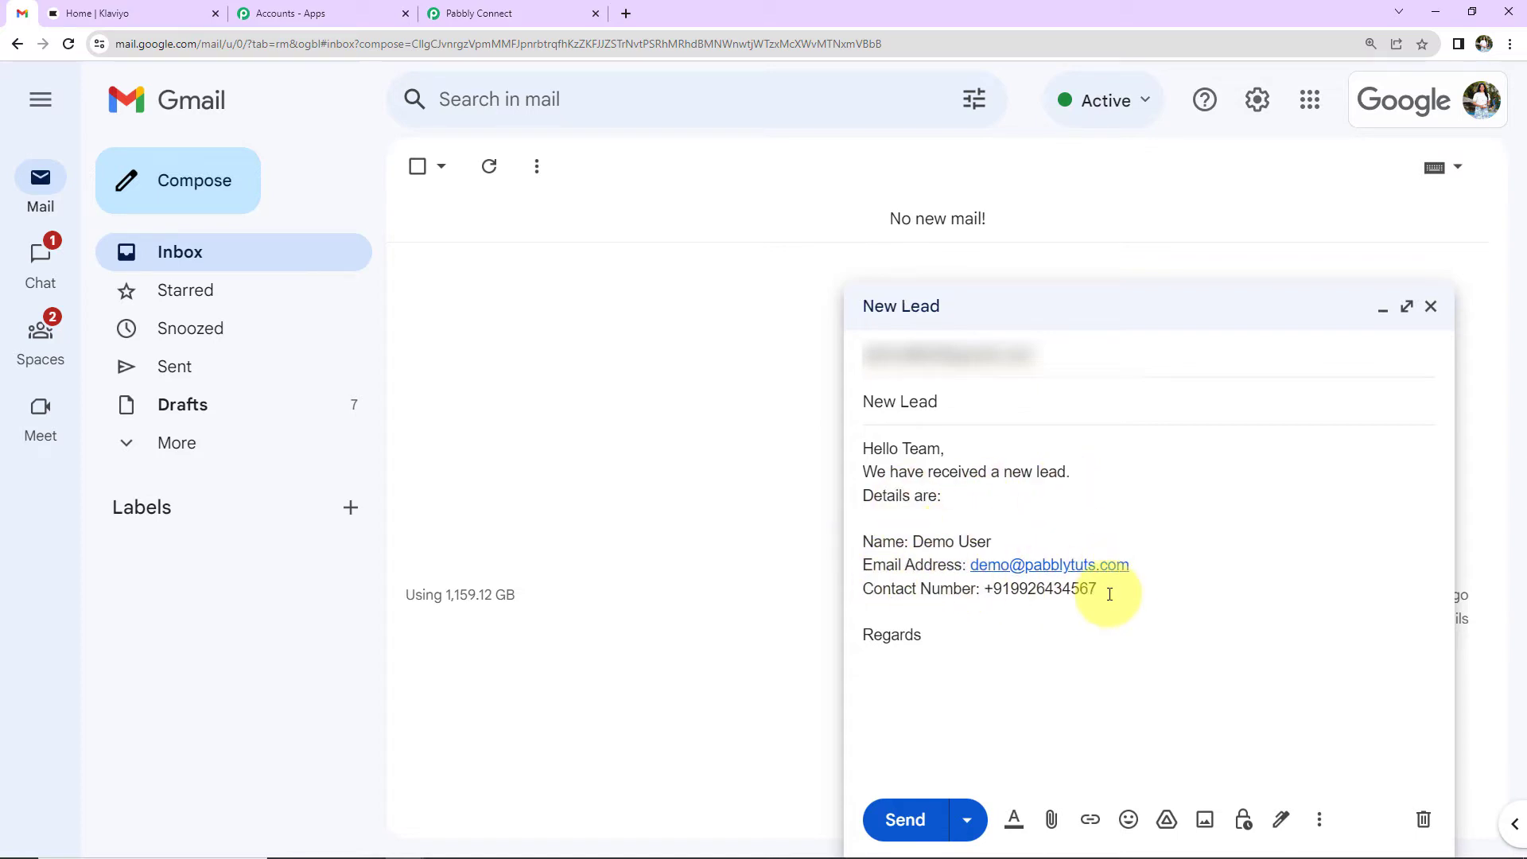
{"action": "left_click", "coordinate": [914, 820]}
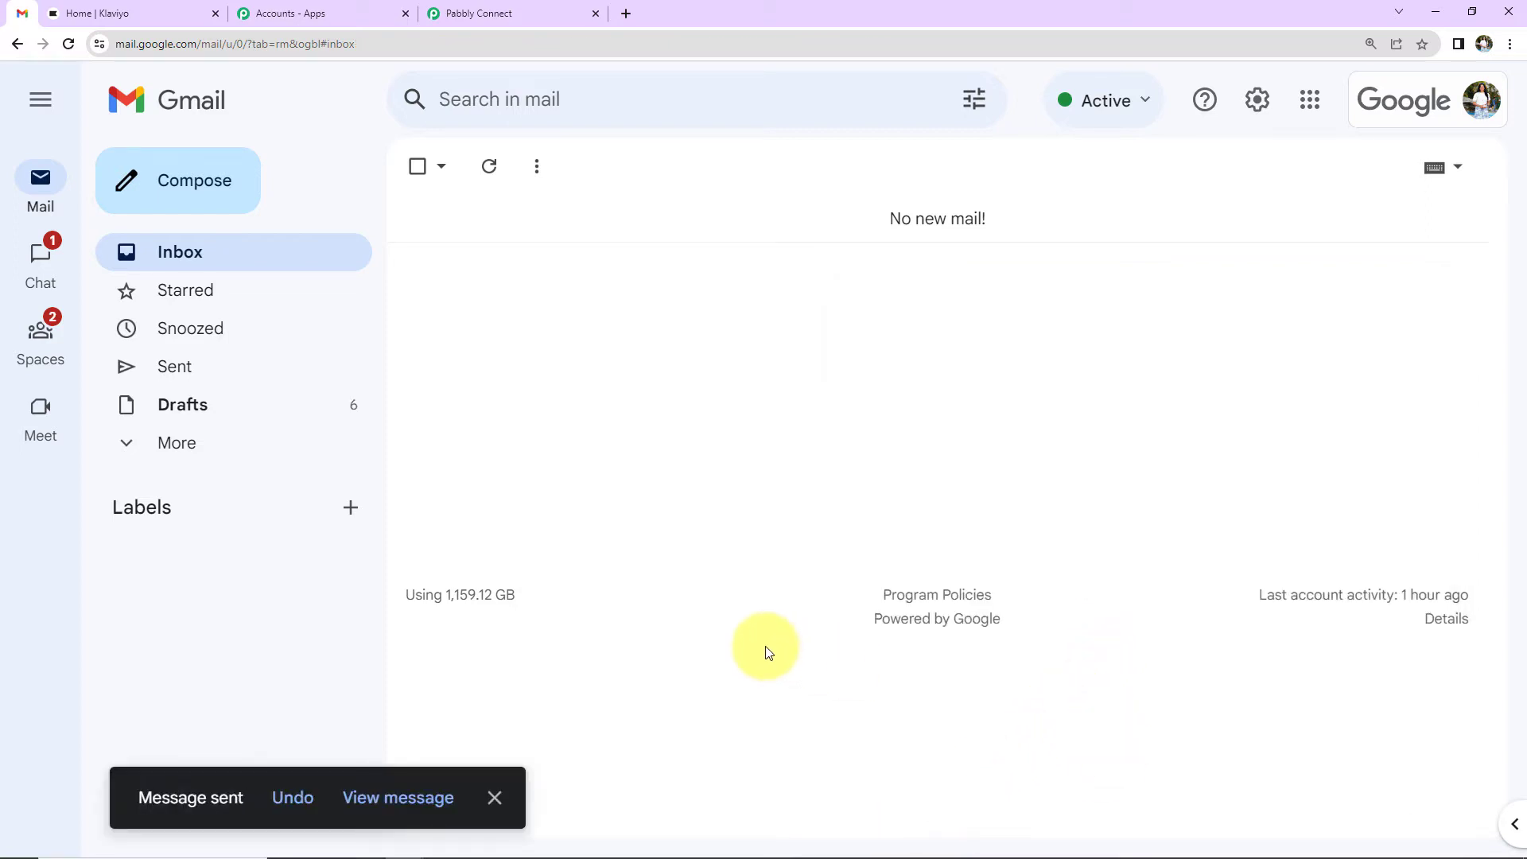
{"action": "left_click", "coordinate": [528, 9]}
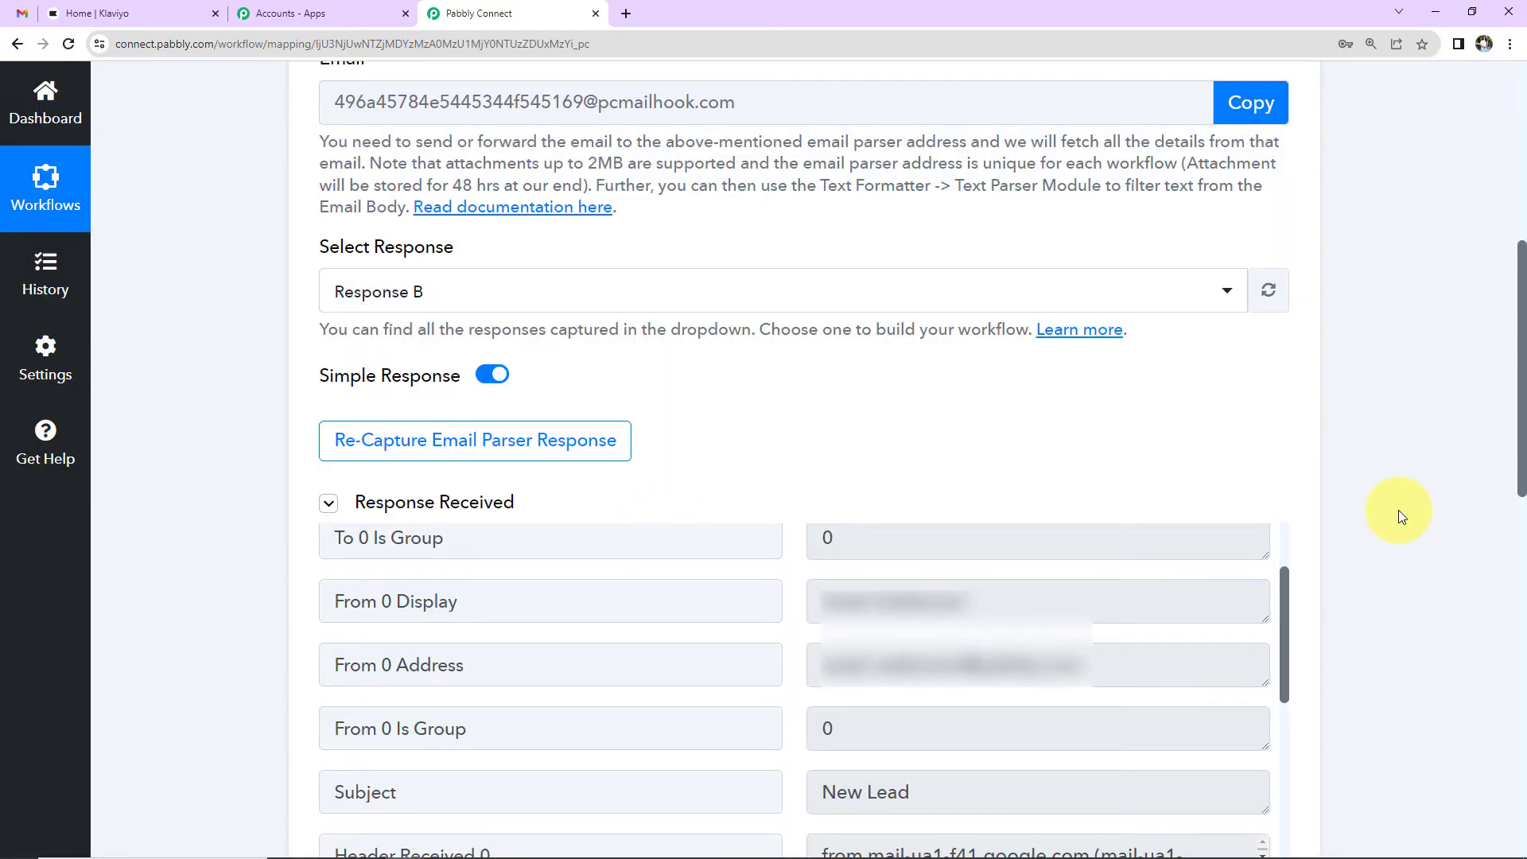
Step: Scroll to Response B's Body Text and enlarge the box to show the full lead details
{"action": "scroll", "coordinate": [1398, 509], "scroll_direction": "down", "scroll_amount": 5}
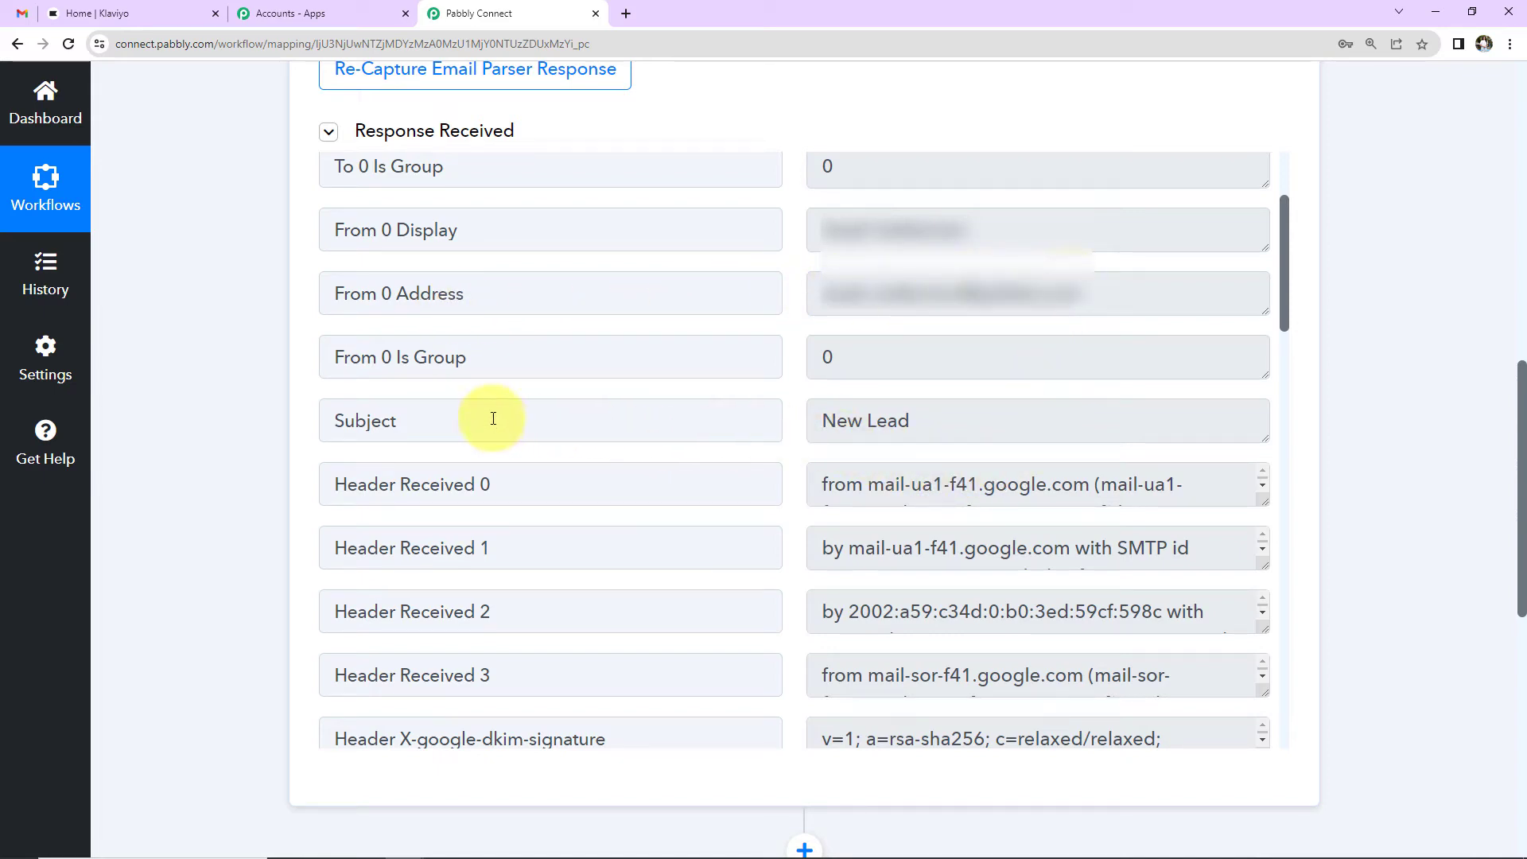
{"action": "scroll", "coordinate": [947, 434], "scroll_direction": "down", "scroll_amount": 5}
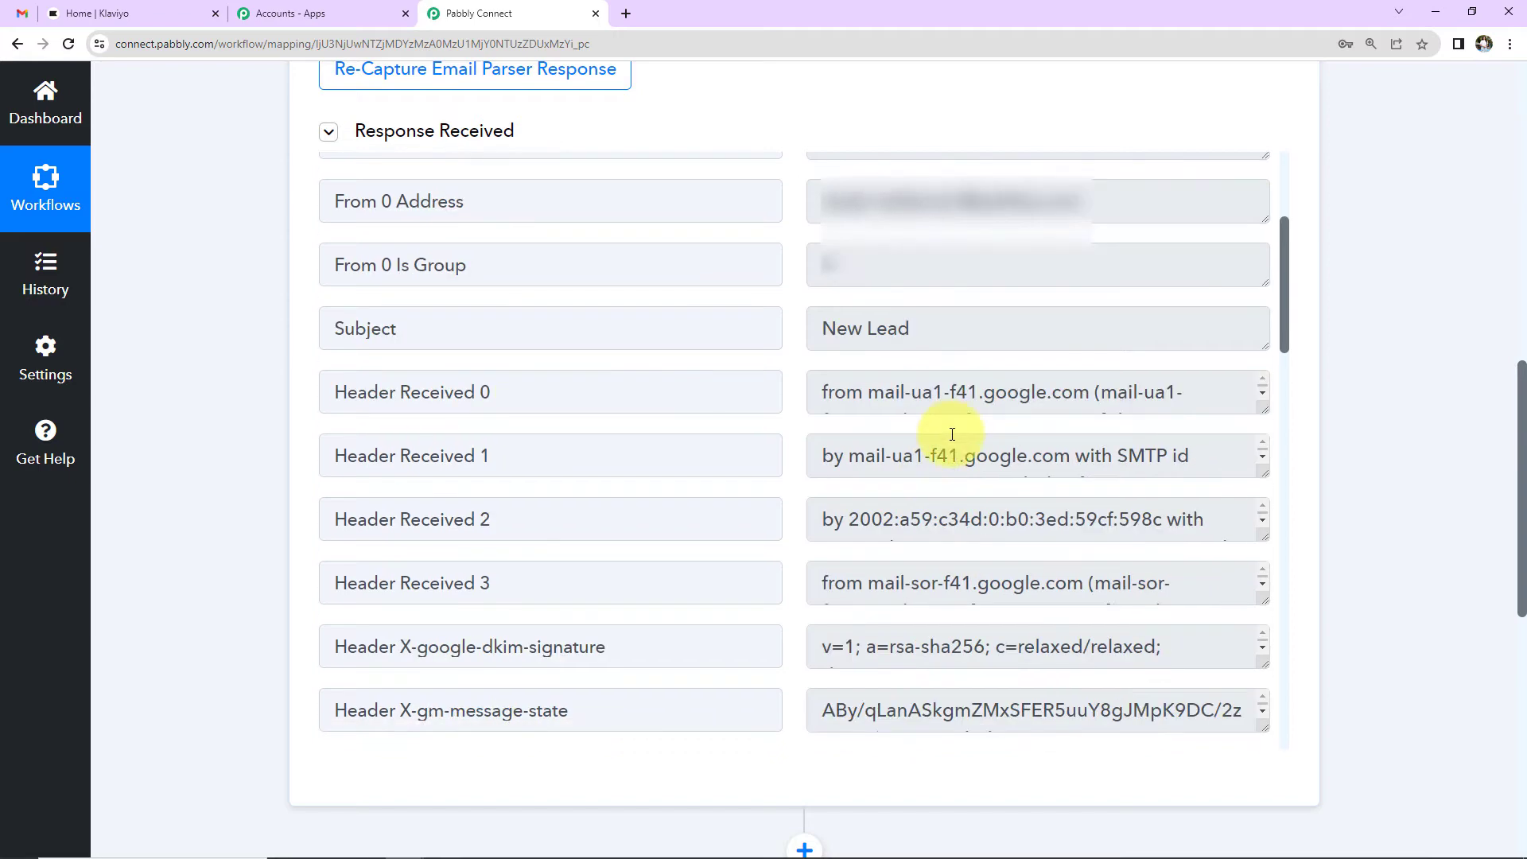
{"action": "scroll", "coordinate": [951, 434], "scroll_direction": "down", "scroll_amount": 3}
{"action": "scroll", "coordinate": [680, 490], "scroll_direction": "down", "scroll_amount": 7}
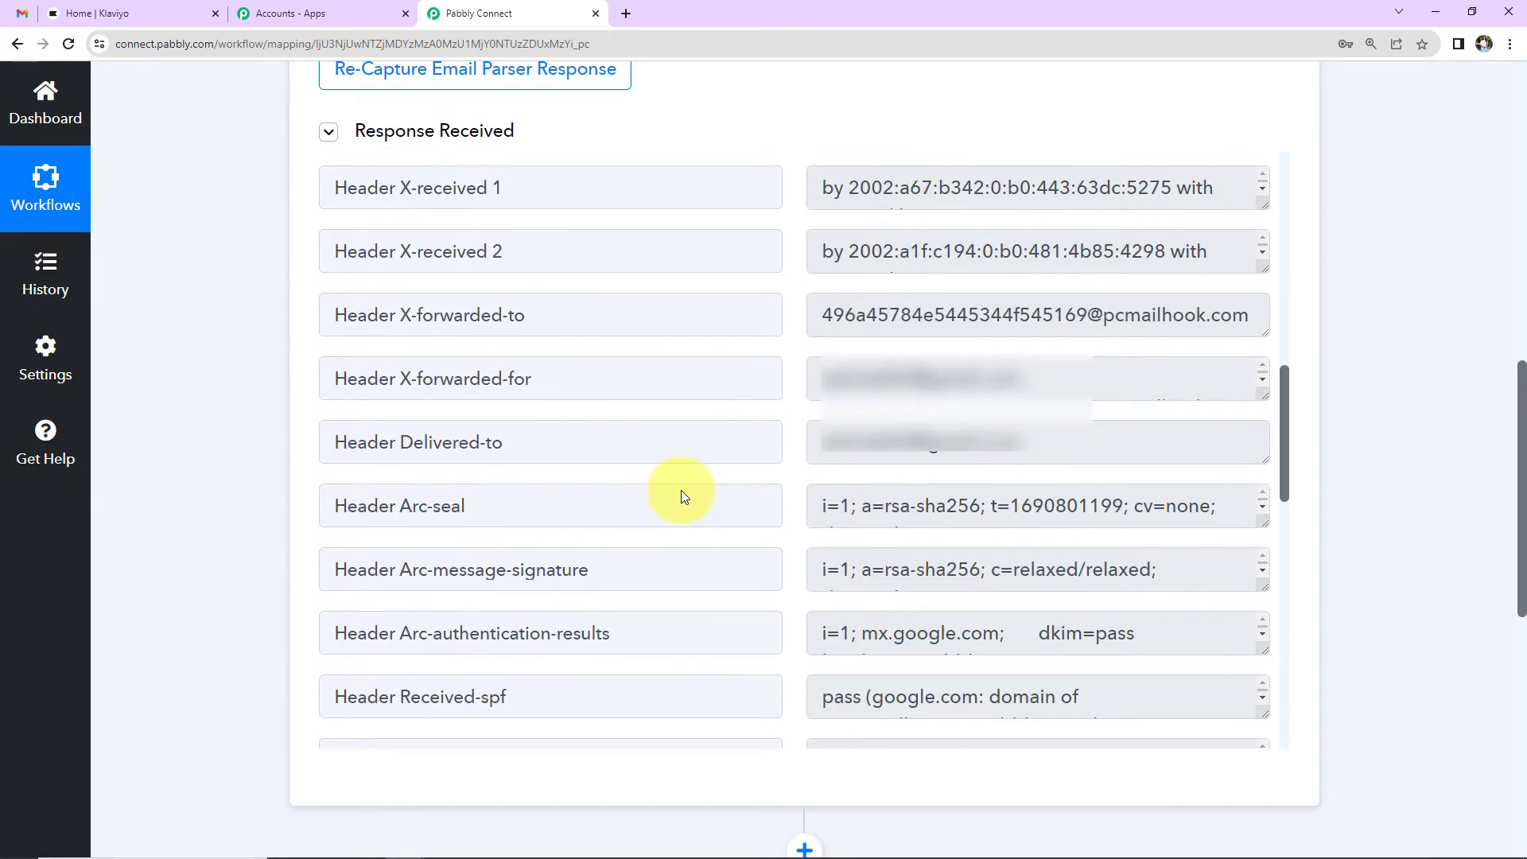
{"action": "scroll", "coordinate": [678, 491], "scroll_direction": "down", "scroll_amount": 10}
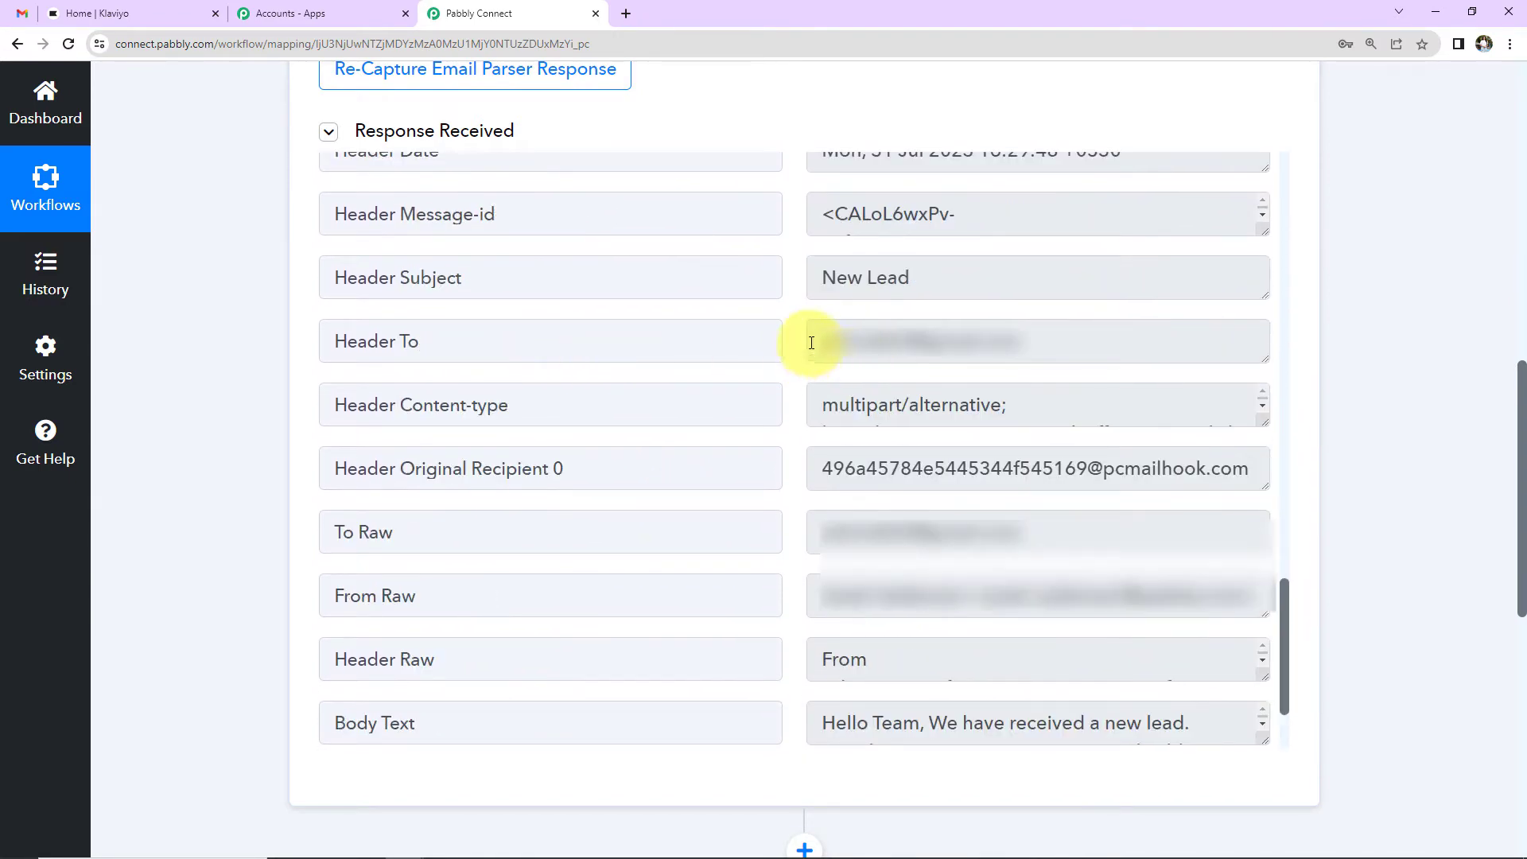
{"action": "scroll", "coordinate": [613, 552], "scroll_direction": "down", "scroll_amount": 2}
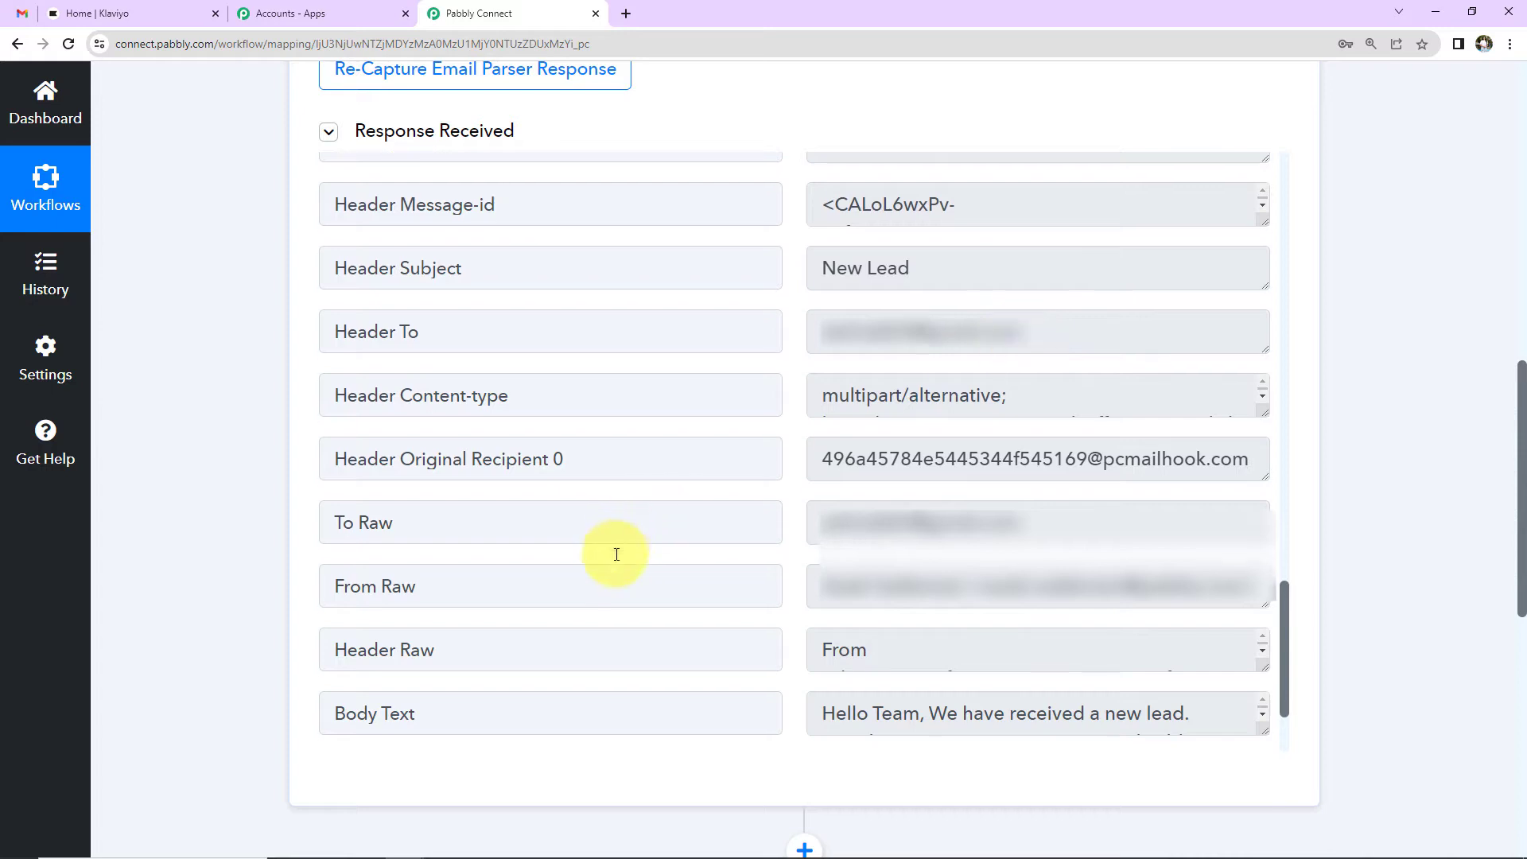
{"action": "left_click_drag", "start_coordinate": [1265, 597], "coordinate": [1265, 741]}
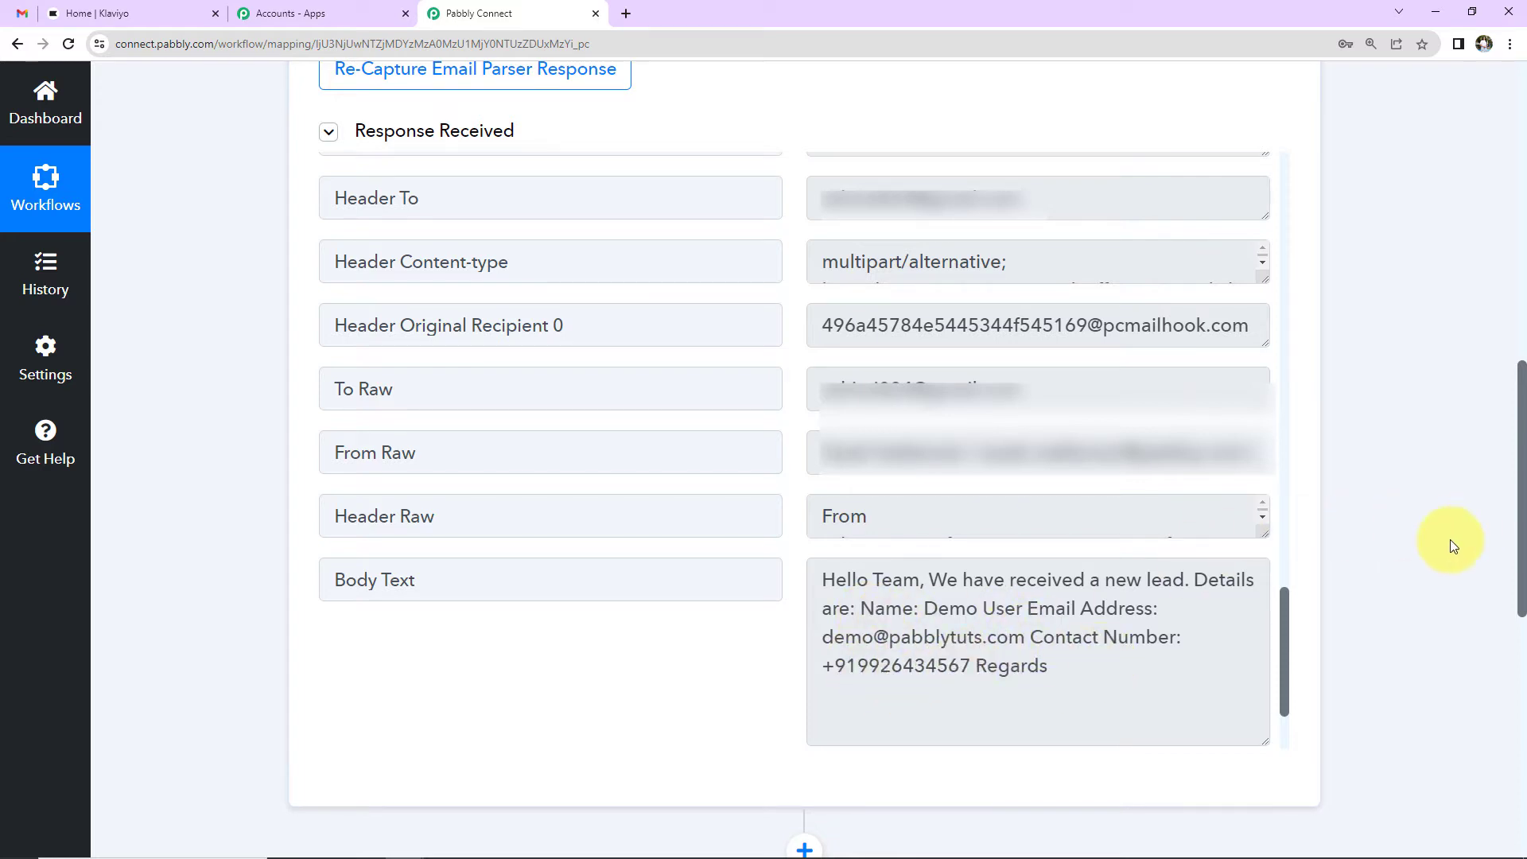
{"action": "scroll", "coordinate": [1453, 546], "scroll_direction": "down", "scroll_amount": 2}
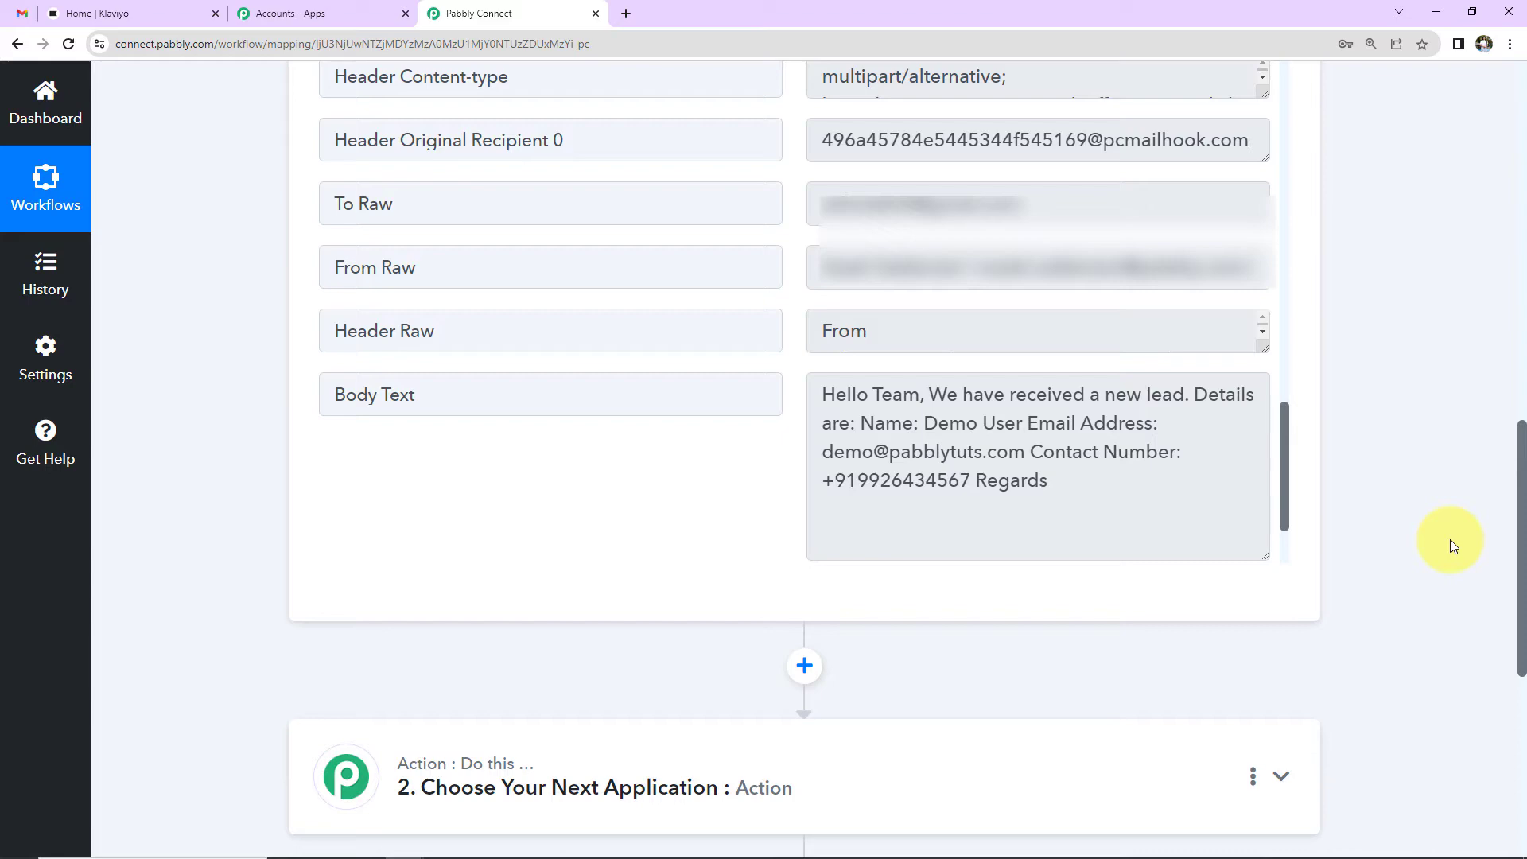
{"action": "scroll", "coordinate": [1448, 539], "scroll_direction": "down", "scroll_amount": 4}
Step: Add a filter step with the condition Subject contains 'Lead'
{"action": "left_click", "coordinate": [612, 421]}
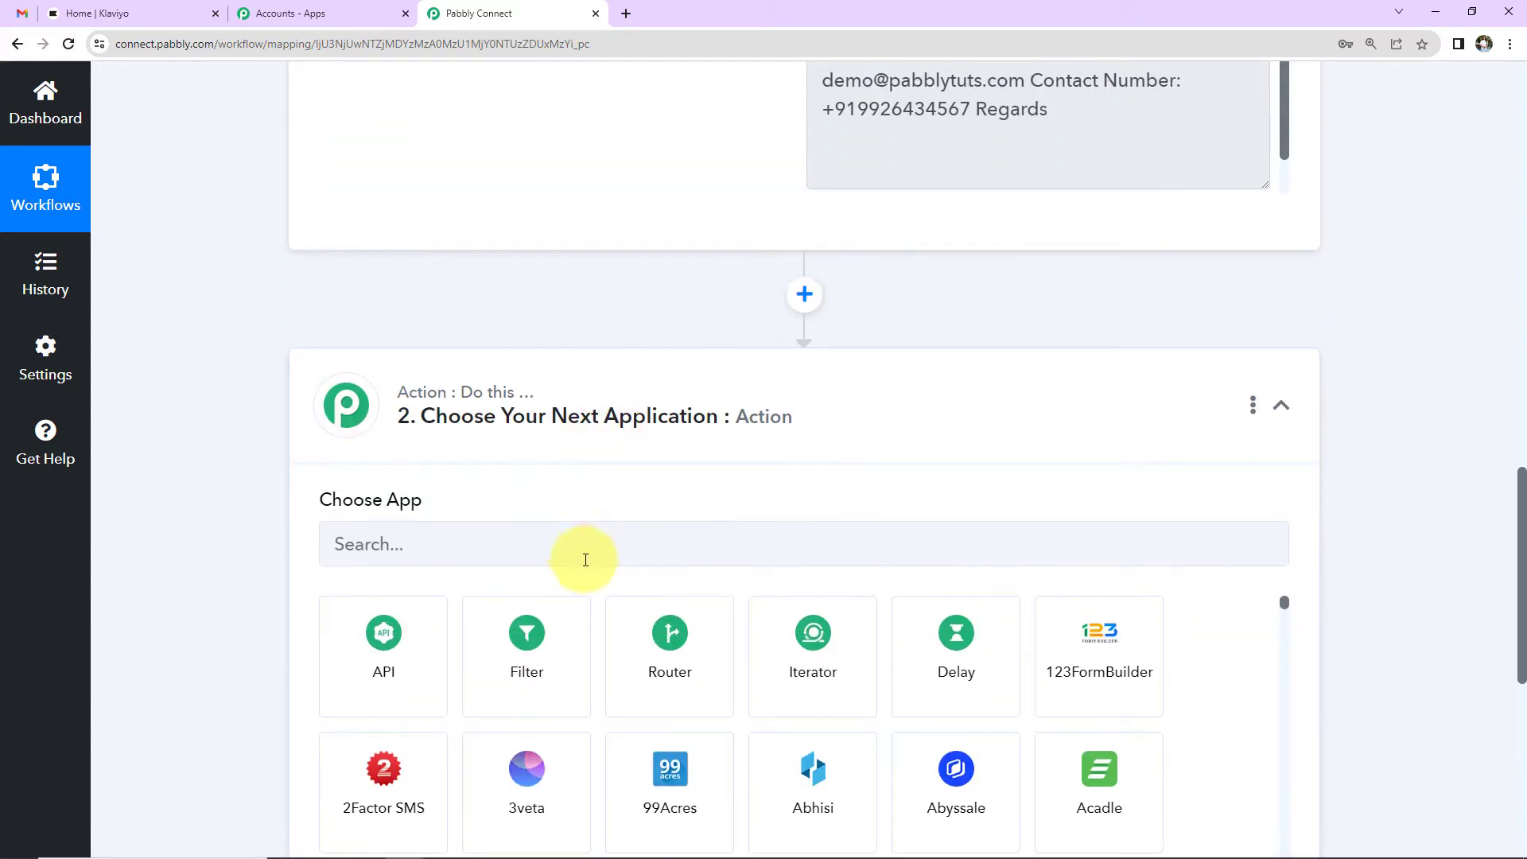
{"action": "left_click", "coordinate": [533, 648]}
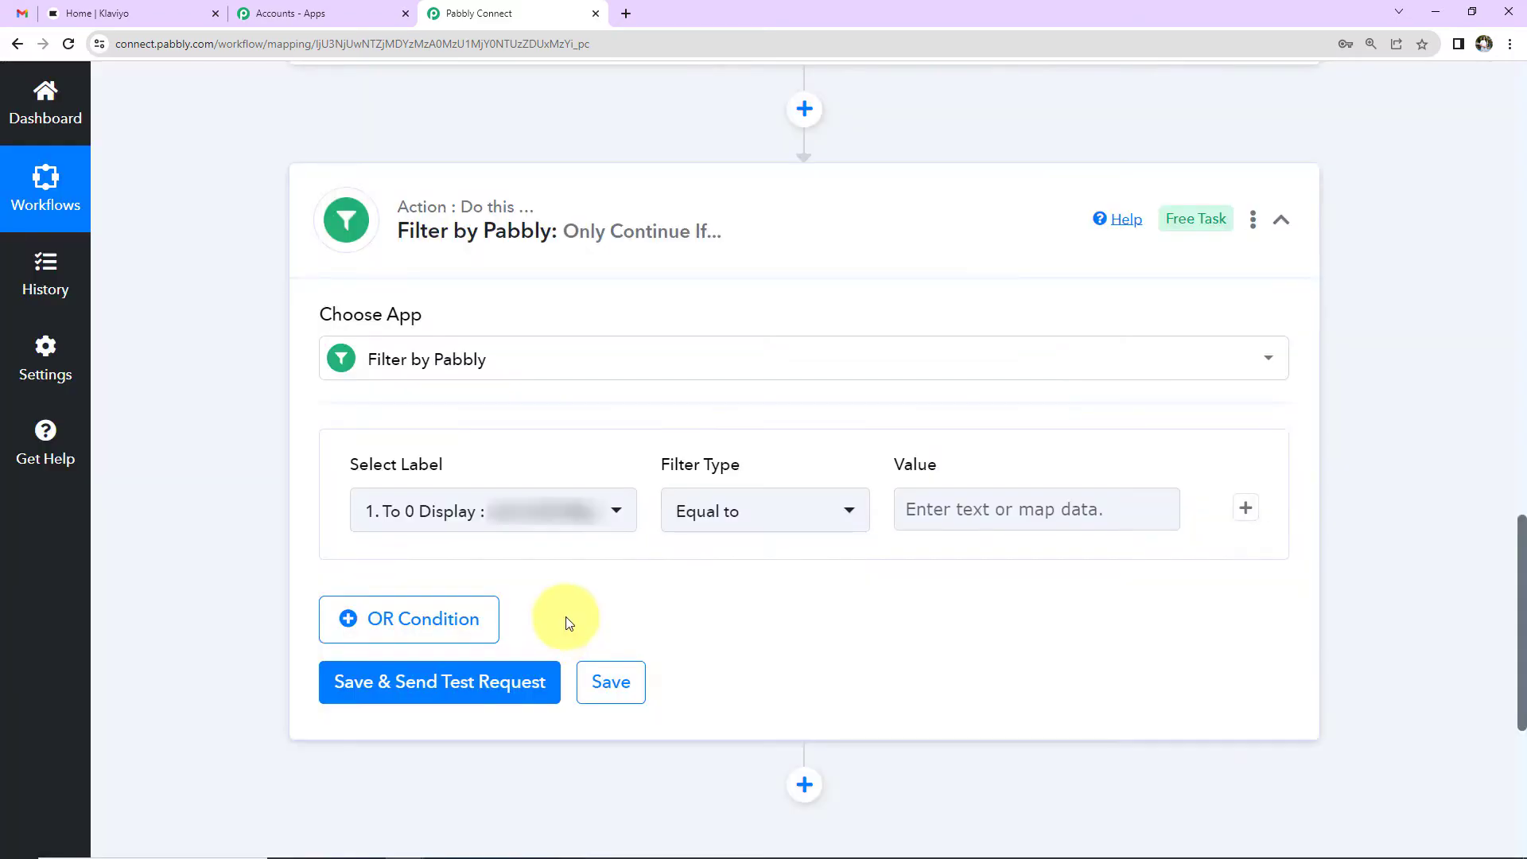
{"action": "left_click", "coordinate": [623, 516]}
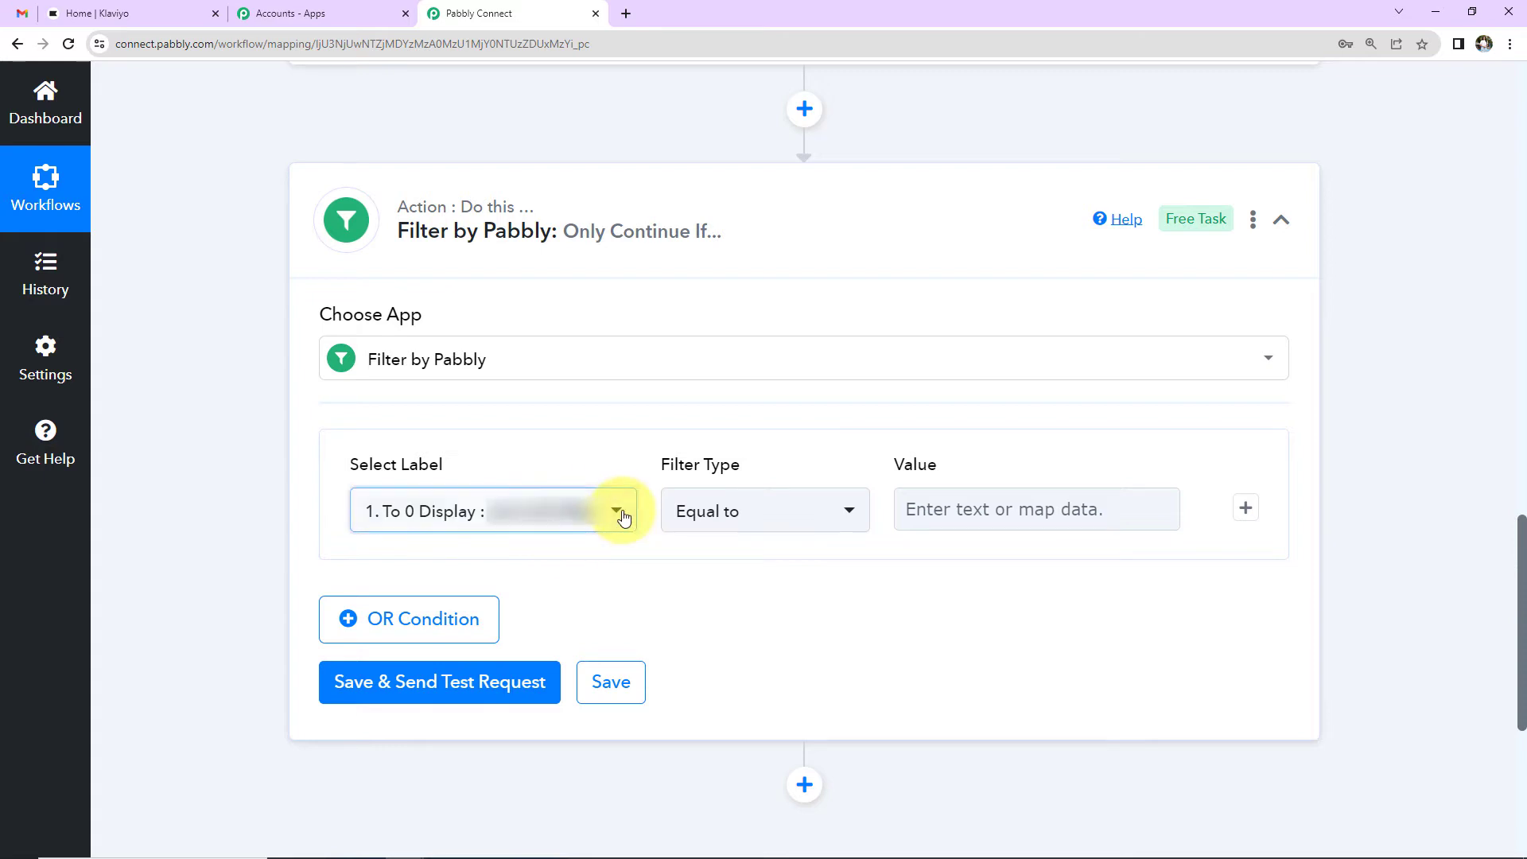
{"action": "left_click", "coordinate": [518, 413]}
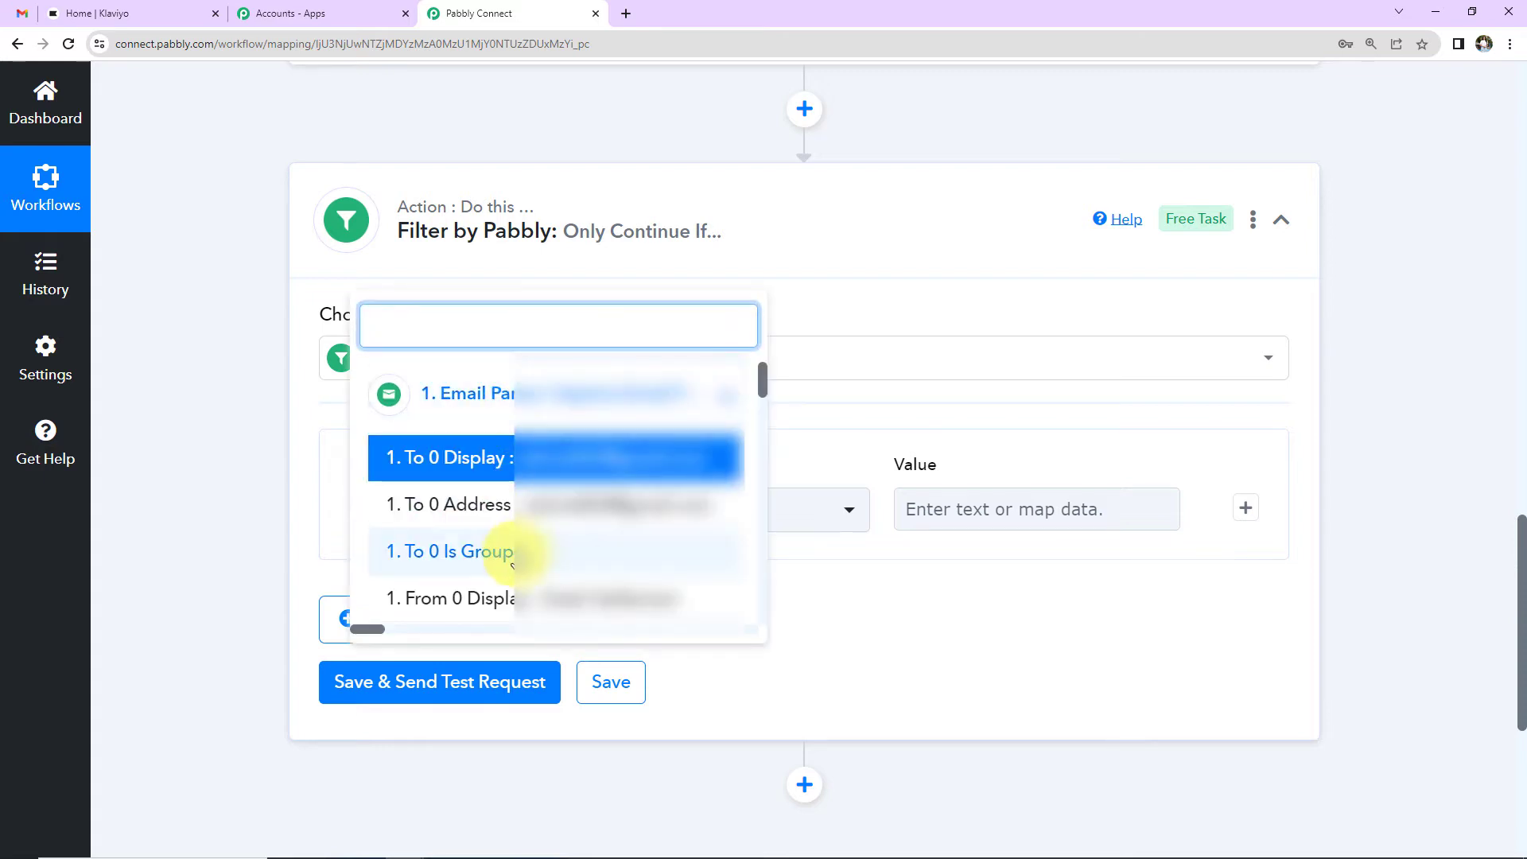
{"action": "scroll", "coordinate": [511, 563], "scroll_direction": "down", "scroll_amount": 3}
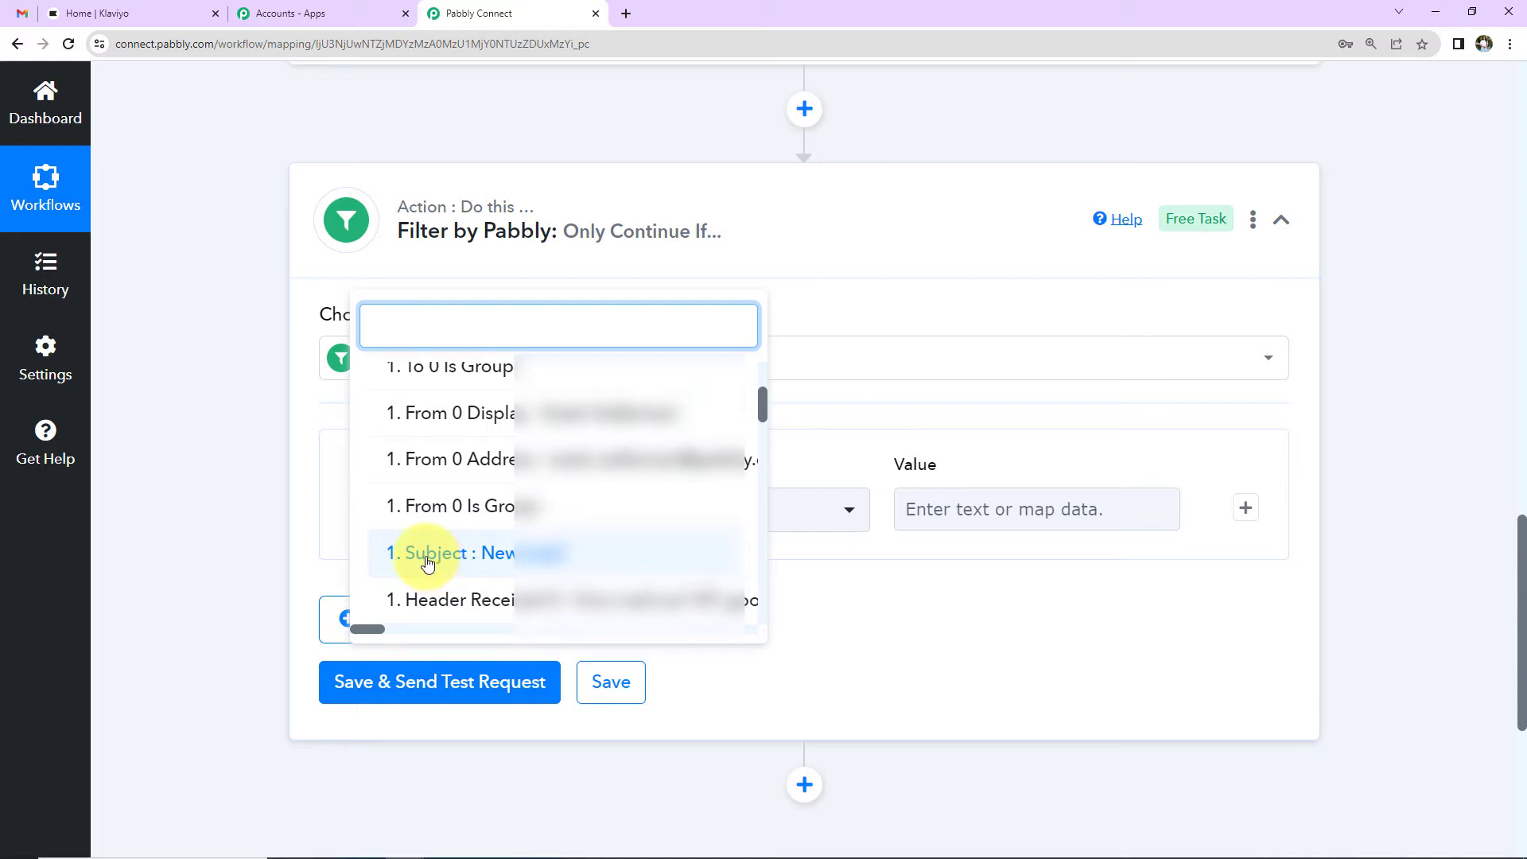
{"action": "left_click", "coordinate": [428, 562]}
{"action": "left_click", "coordinate": [790, 508]}
{"action": "left_click", "coordinate": [744, 303]}
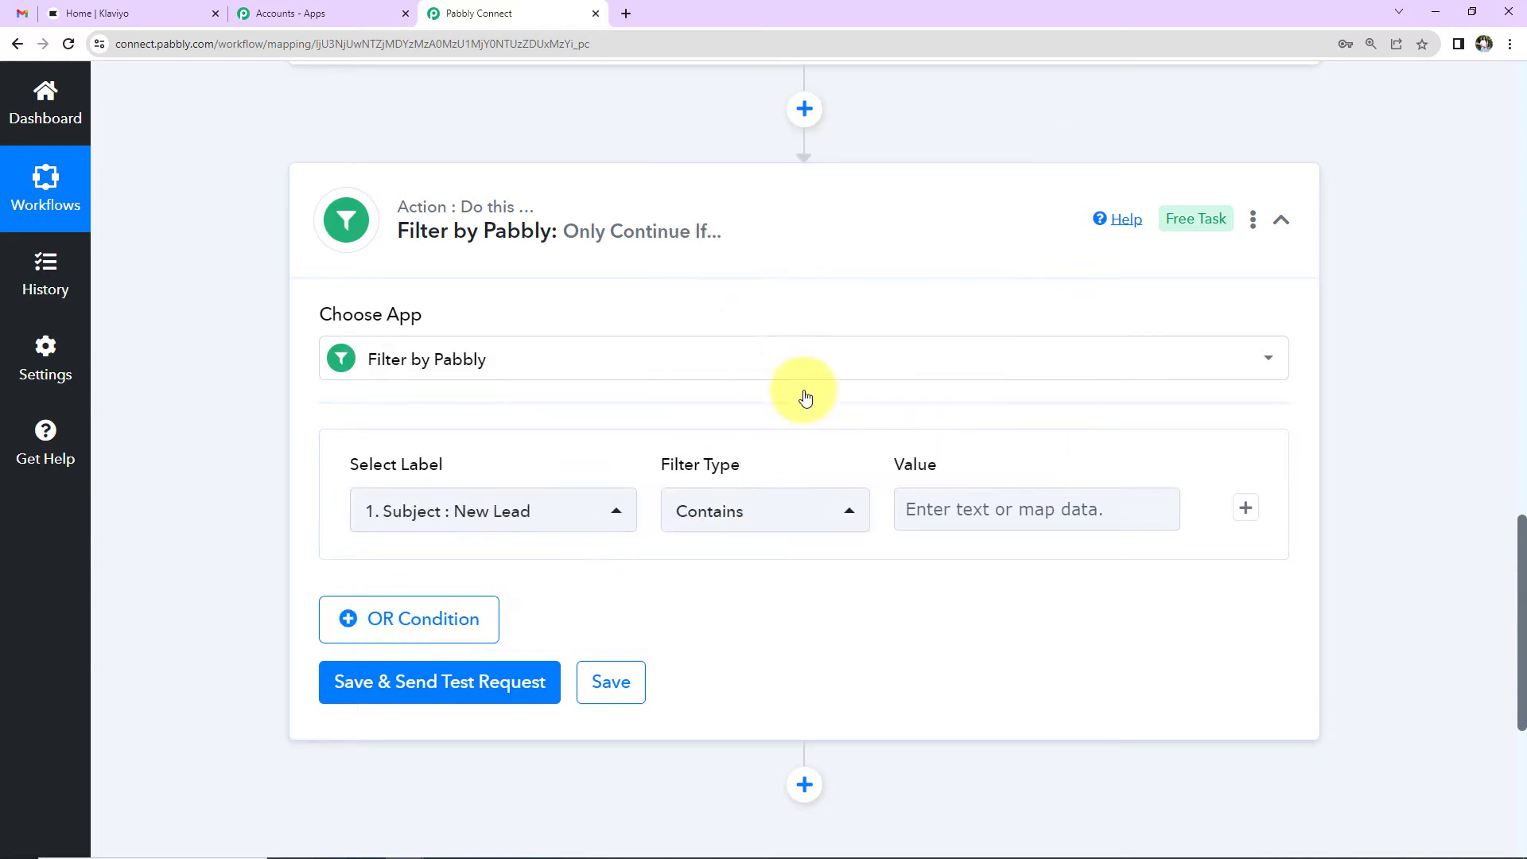
{"action": "left_click", "coordinate": [927, 506]}
{"action": "type", "text": "Lead"}
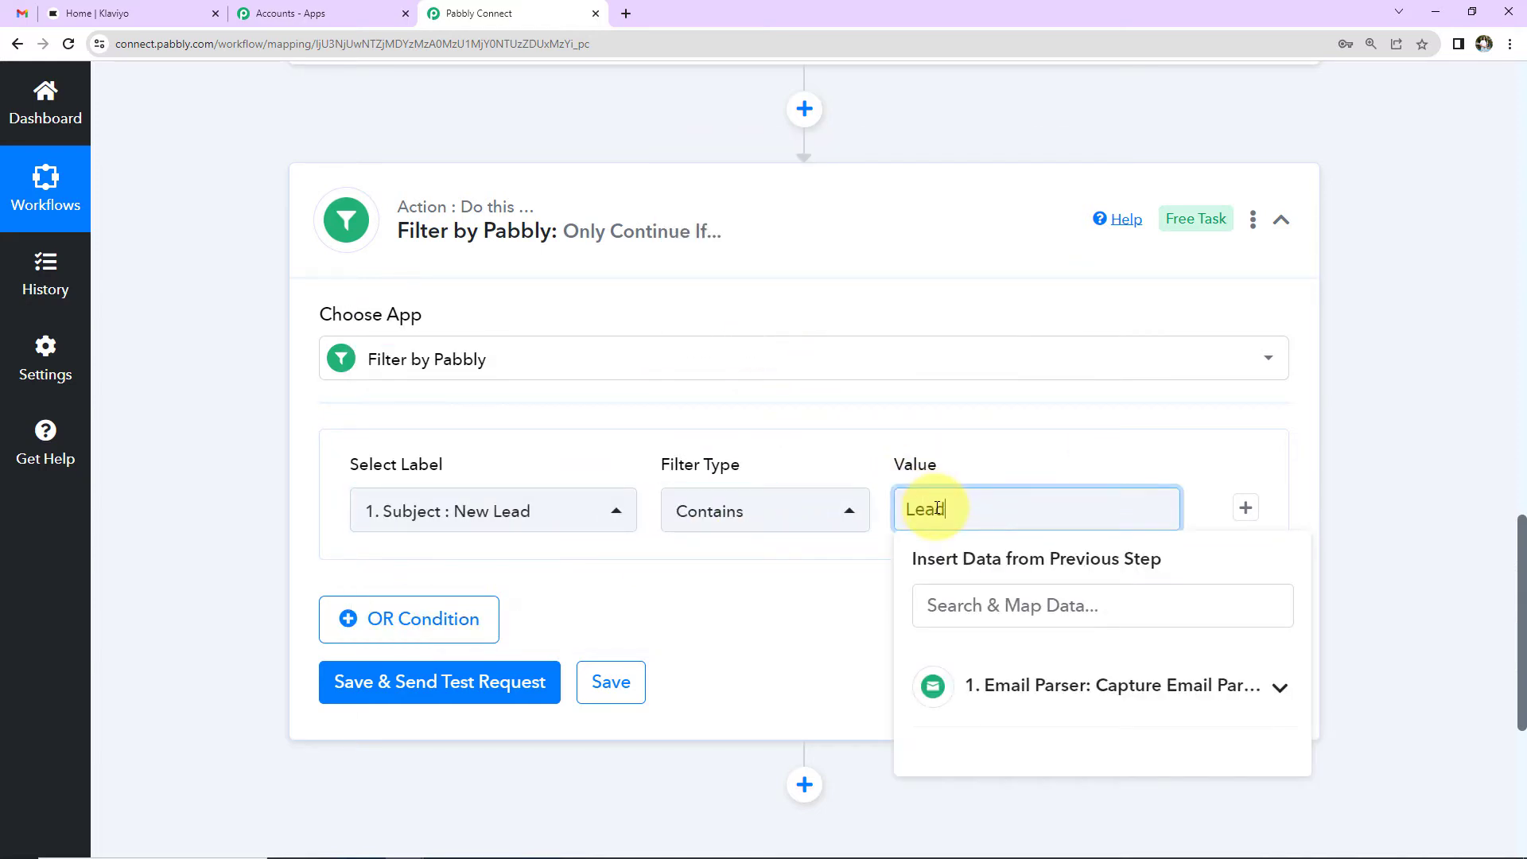
{"action": "left_click", "coordinate": [849, 612]}
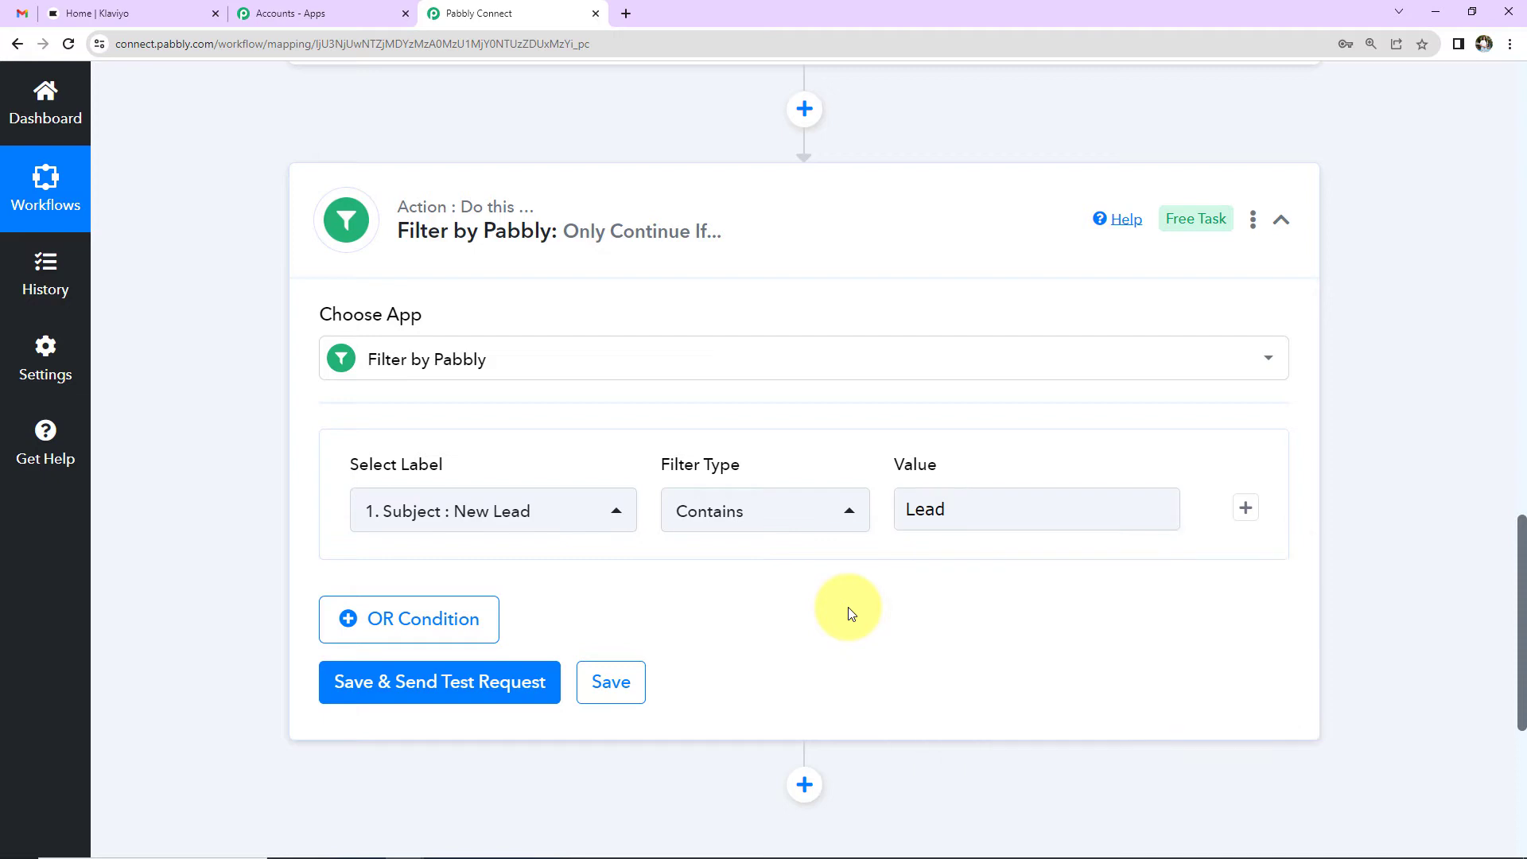
Step: Add a second filter condition: Subject contains 'lead'
{"action": "left_click", "coordinate": [1245, 509]}
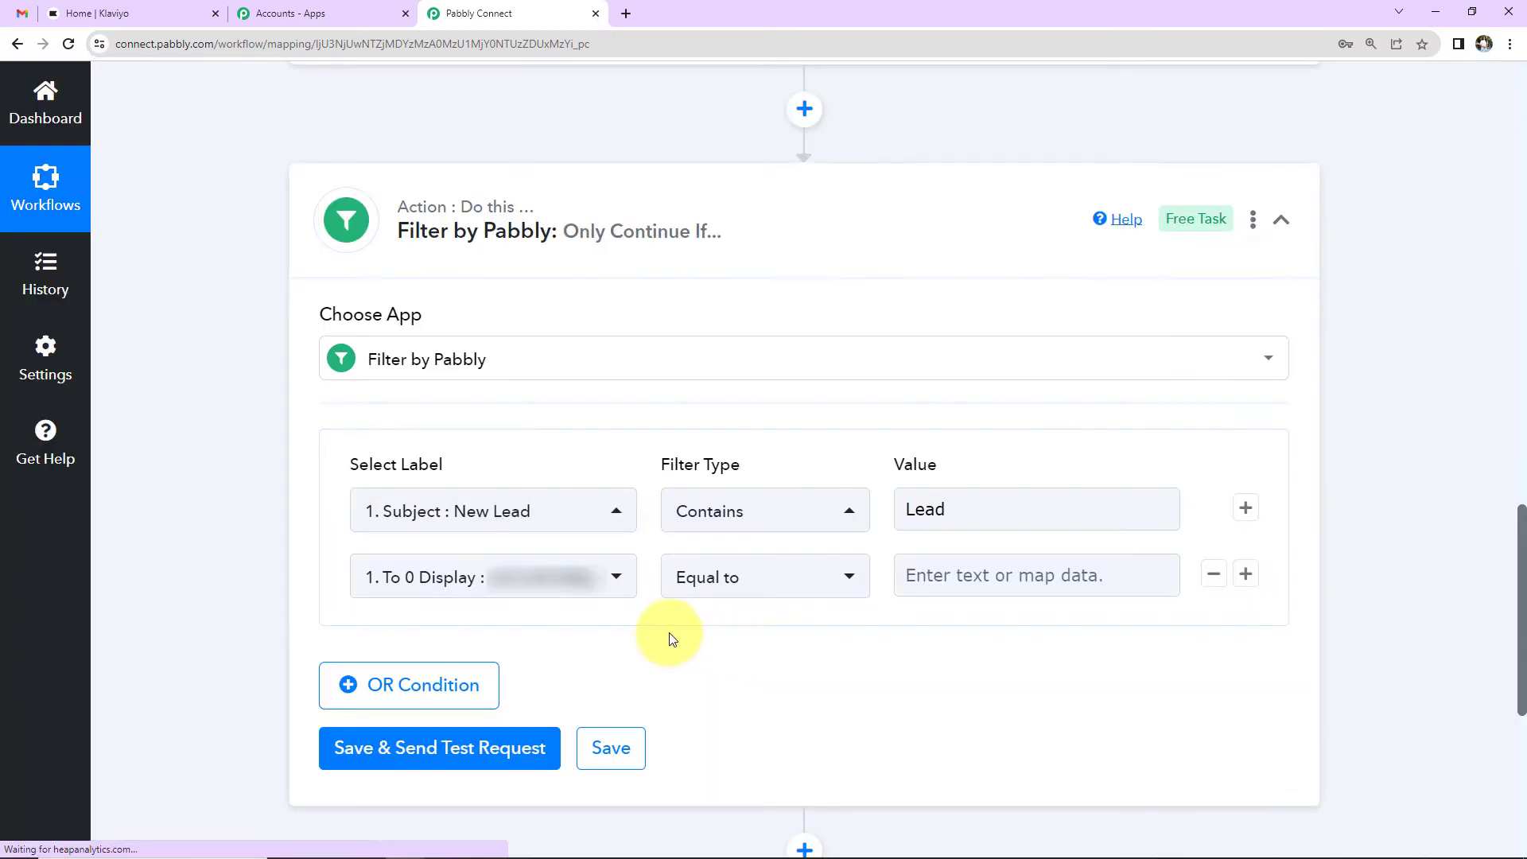
{"action": "left_click", "coordinate": [543, 577]}
{"action": "left_click", "coordinate": [494, 455]}
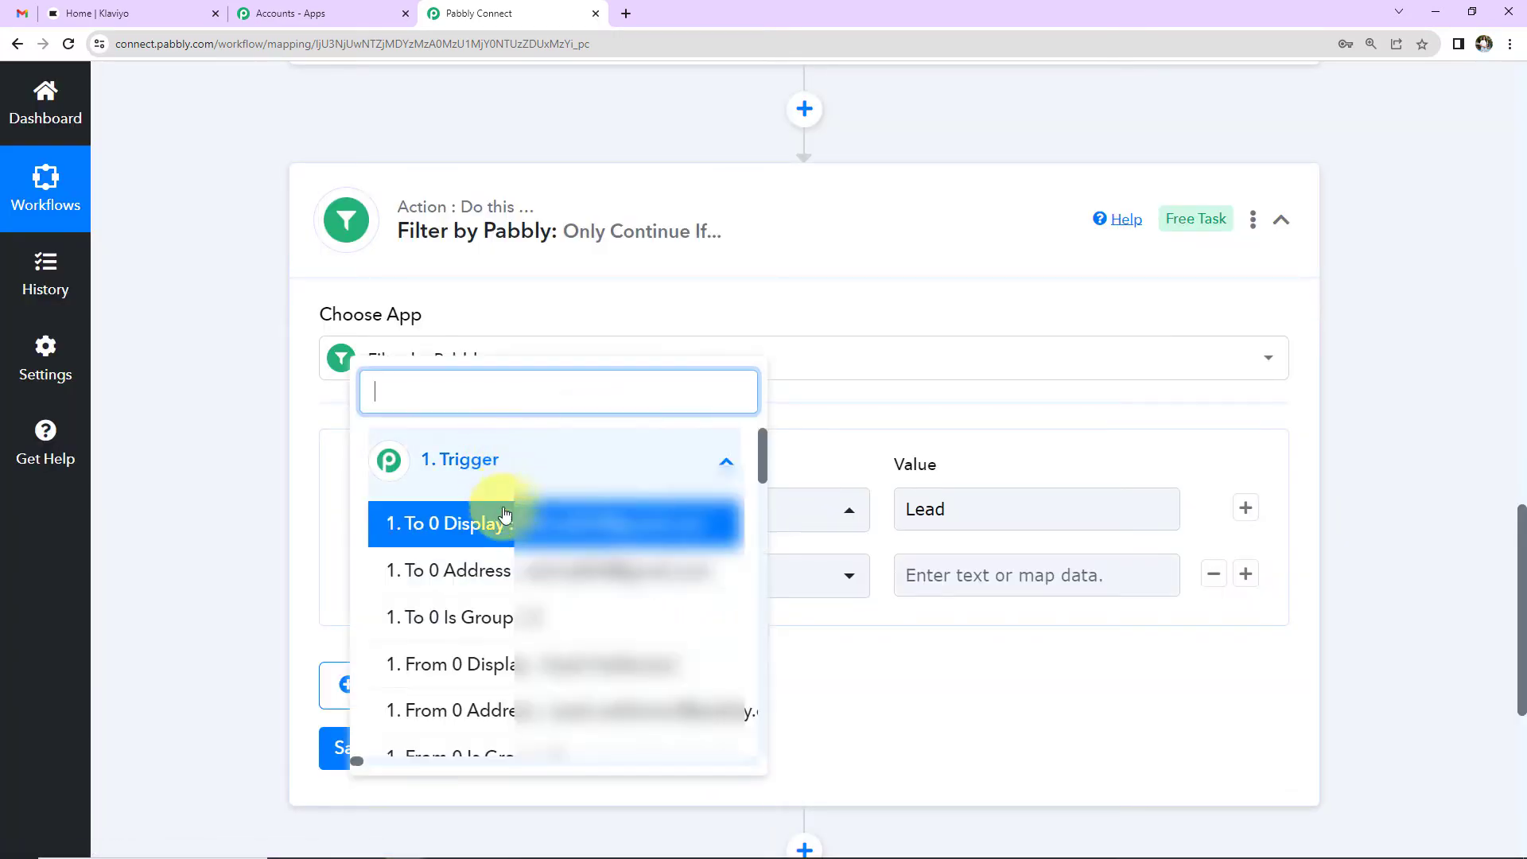
{"action": "scroll", "coordinate": [516, 620], "scroll_direction": "down", "scroll_amount": 2}
{"action": "left_click", "coordinate": [486, 620]}
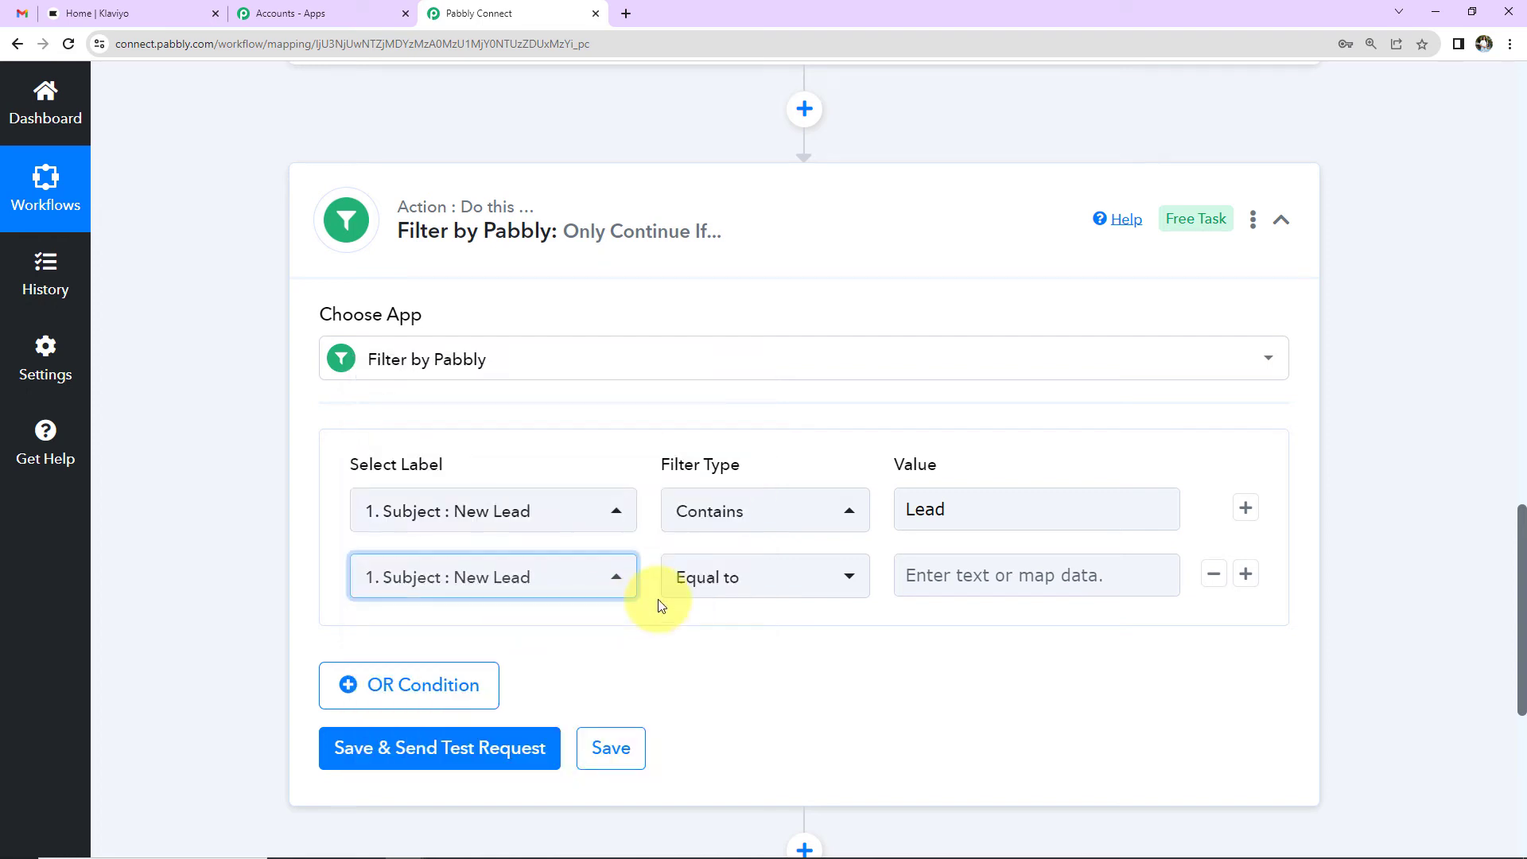
{"action": "left_click", "coordinate": [777, 586]}
{"action": "left_click", "coordinate": [734, 321]}
{"action": "left_click", "coordinate": [970, 575]}
{"action": "type", "text": "lead"}
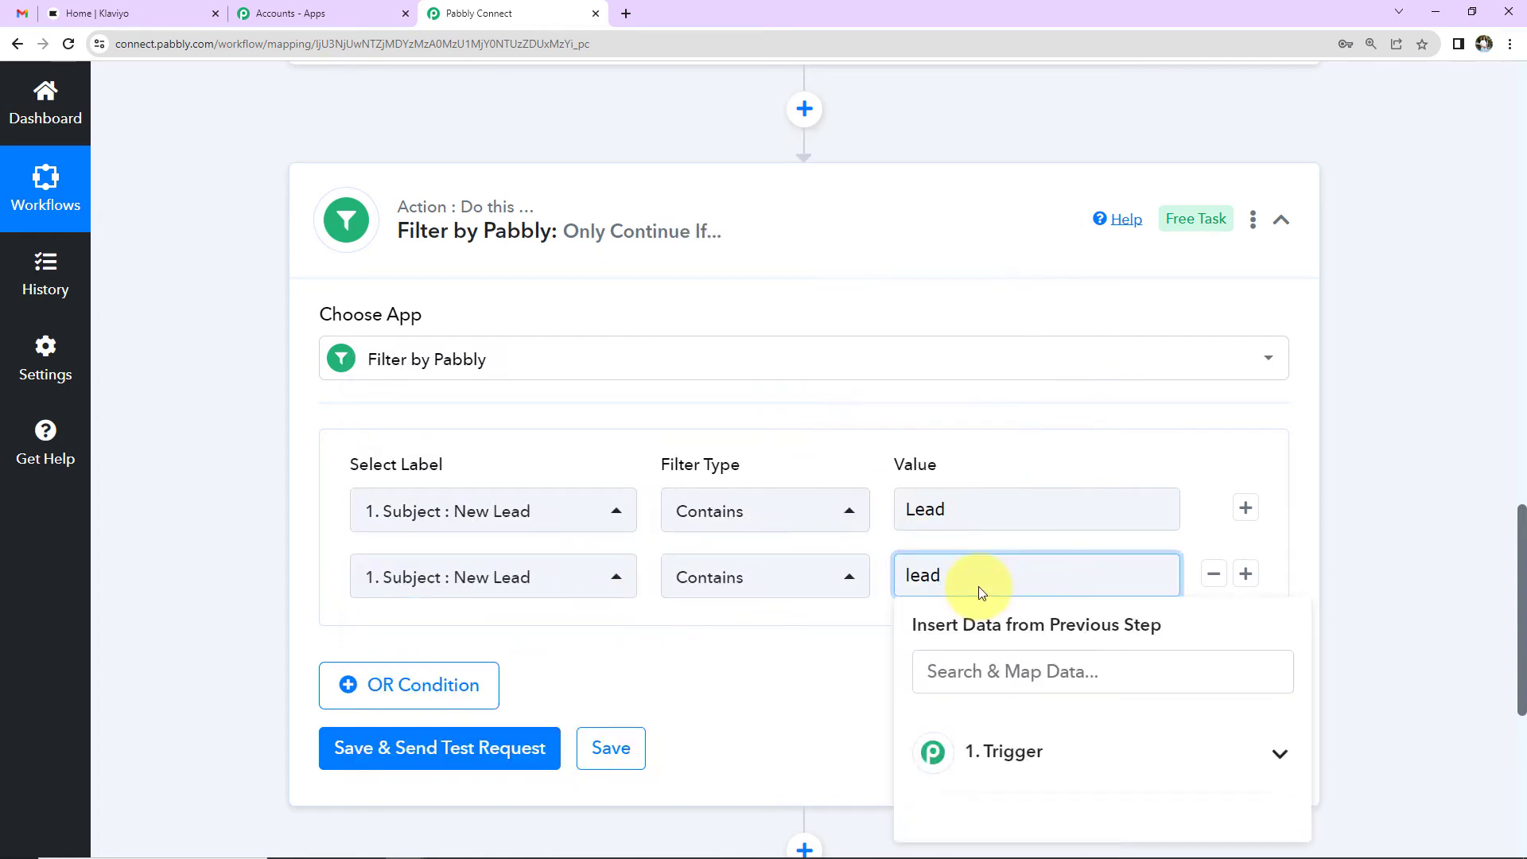
{"action": "left_click", "coordinate": [866, 658]}
Step: Save and test the filter, confirming the response shows Condition is true
{"action": "left_click", "coordinate": [456, 760]}
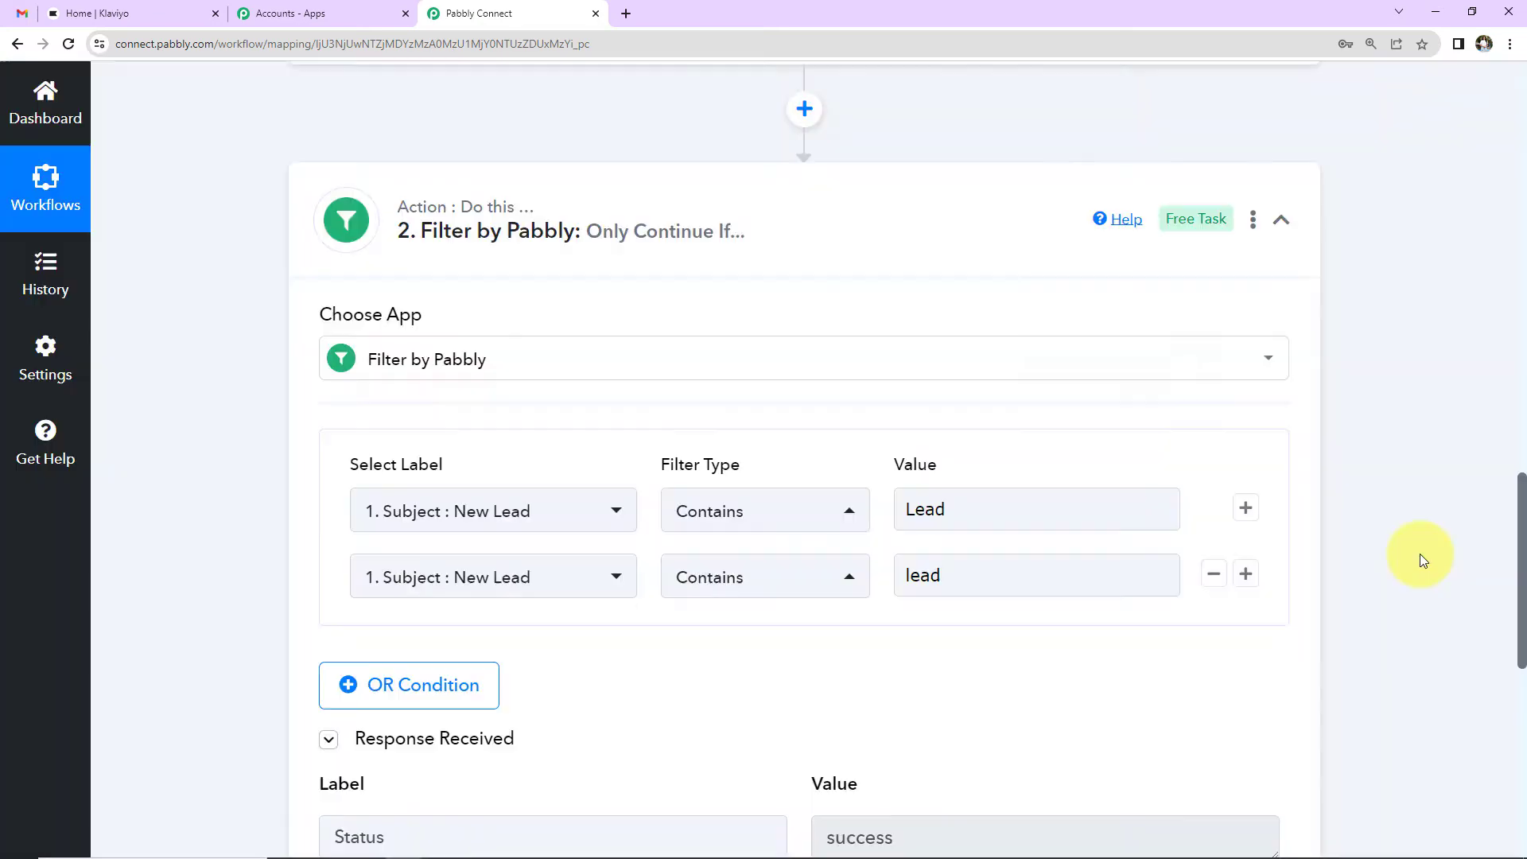
{"action": "scroll", "coordinate": [1419, 553], "scroll_direction": "down", "scroll_amount": 2}
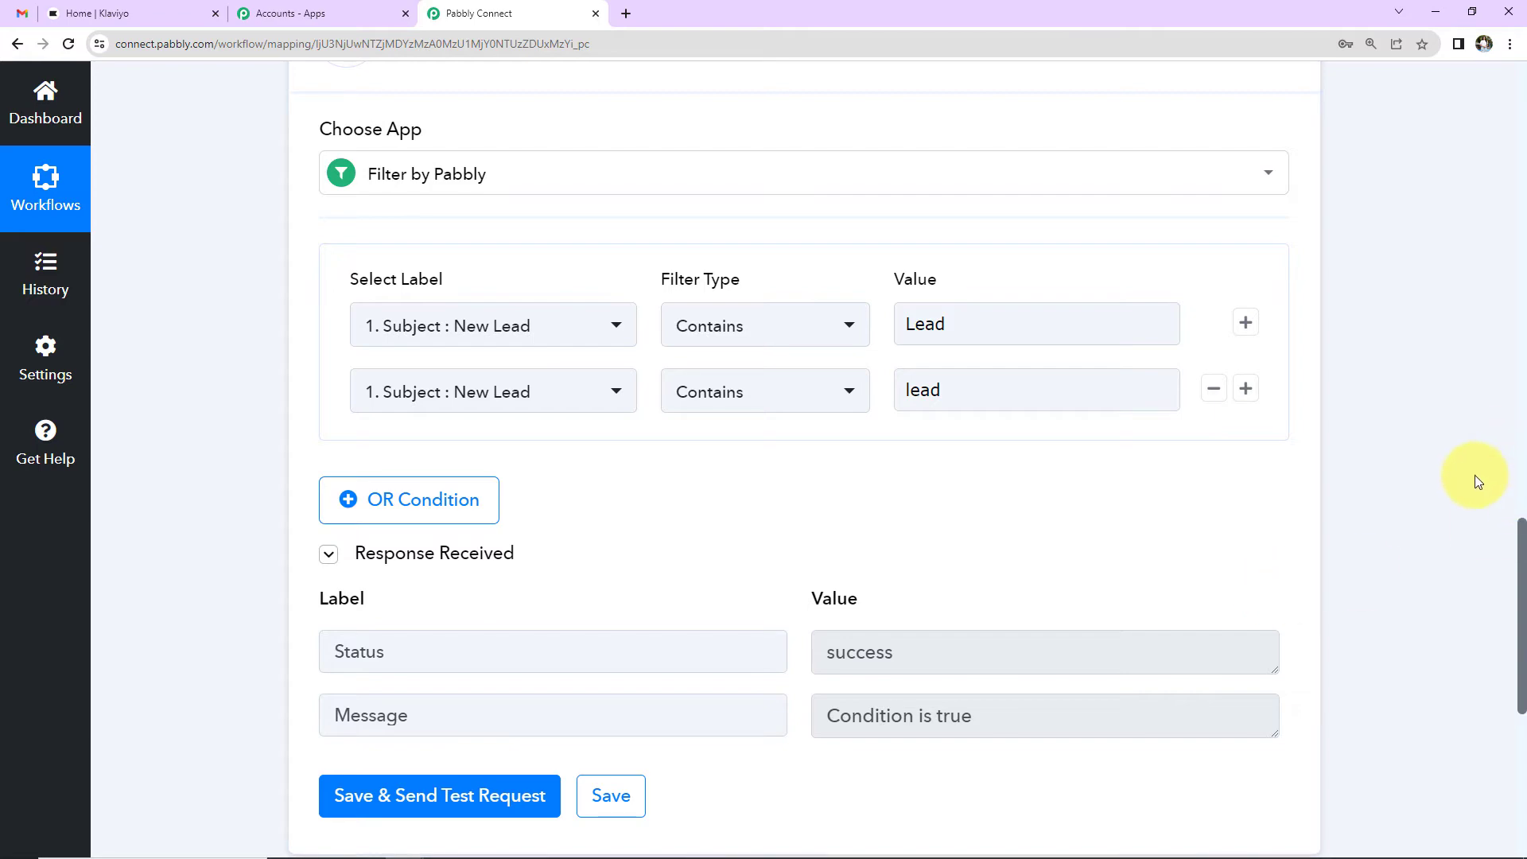
{"action": "scroll", "coordinate": [1477, 481], "scroll_direction": "up", "scroll_amount": 7}
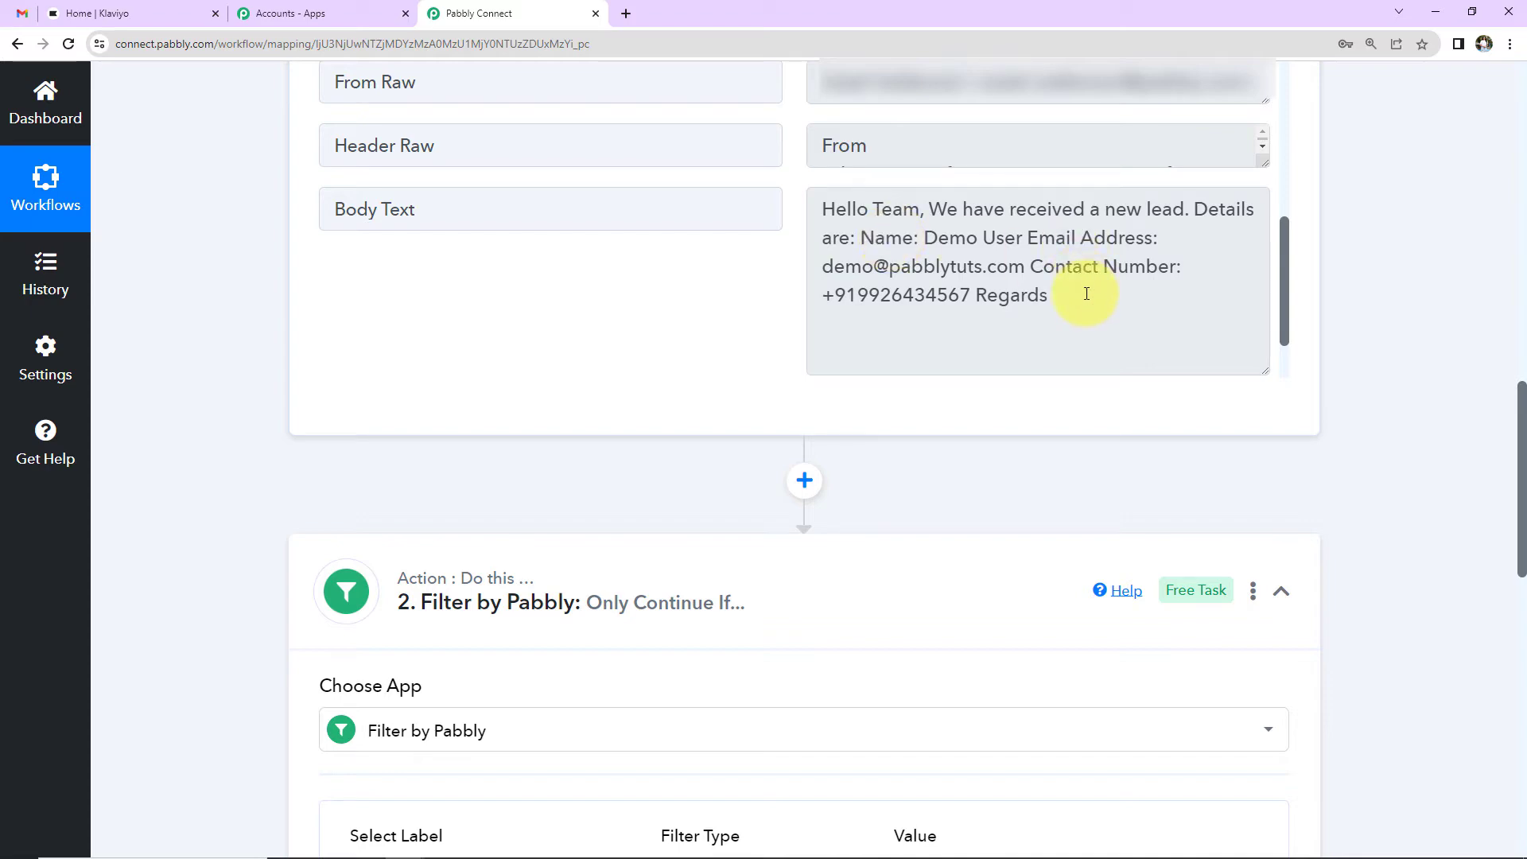
{"action": "scroll", "coordinate": [1365, 444], "scroll_direction": "down", "scroll_amount": 14}
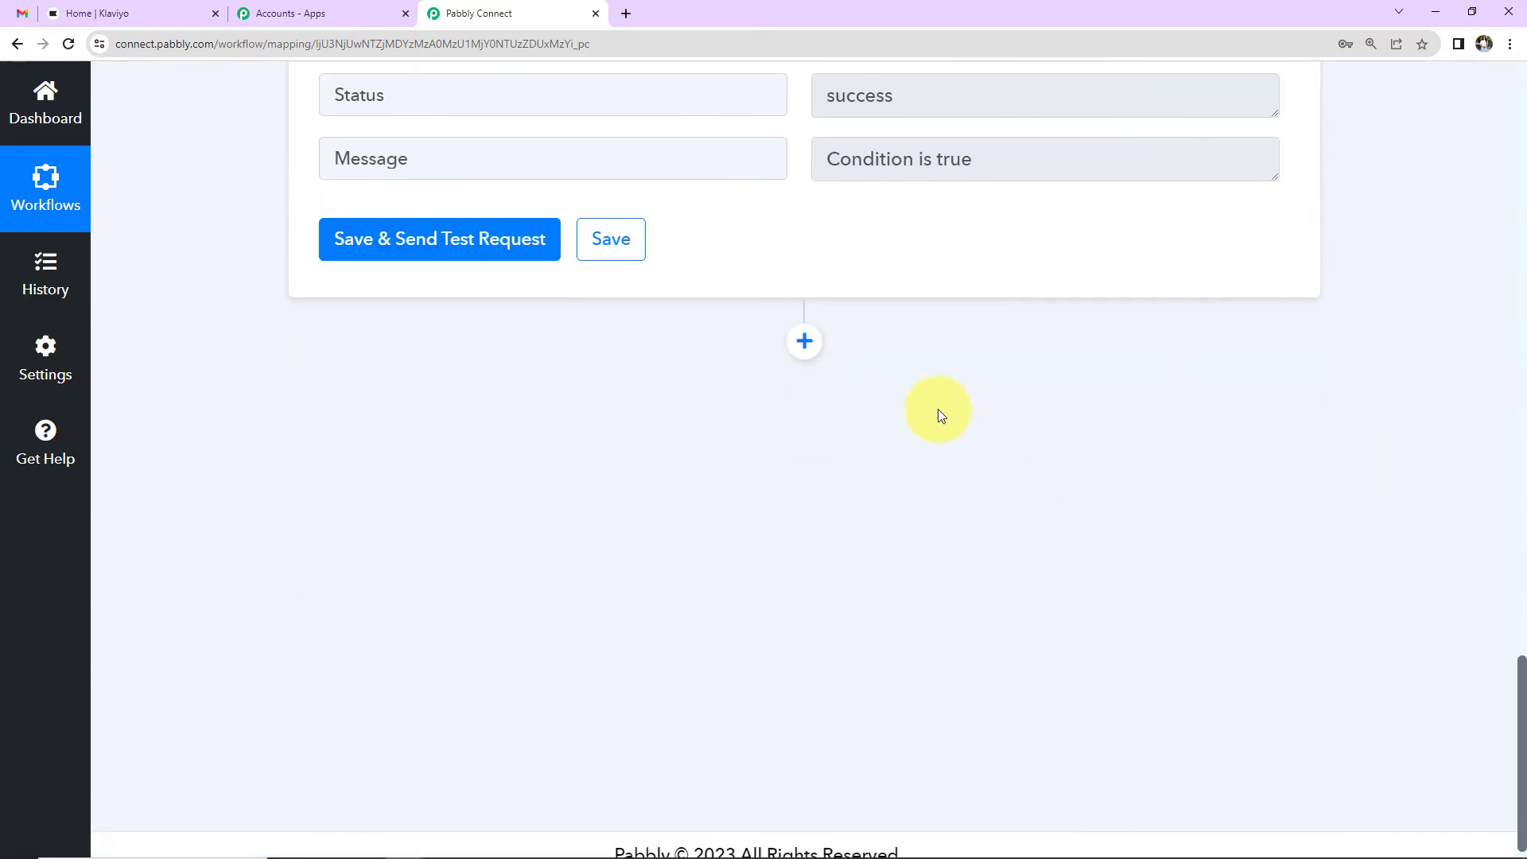
{"action": "left_click", "coordinate": [804, 342]}
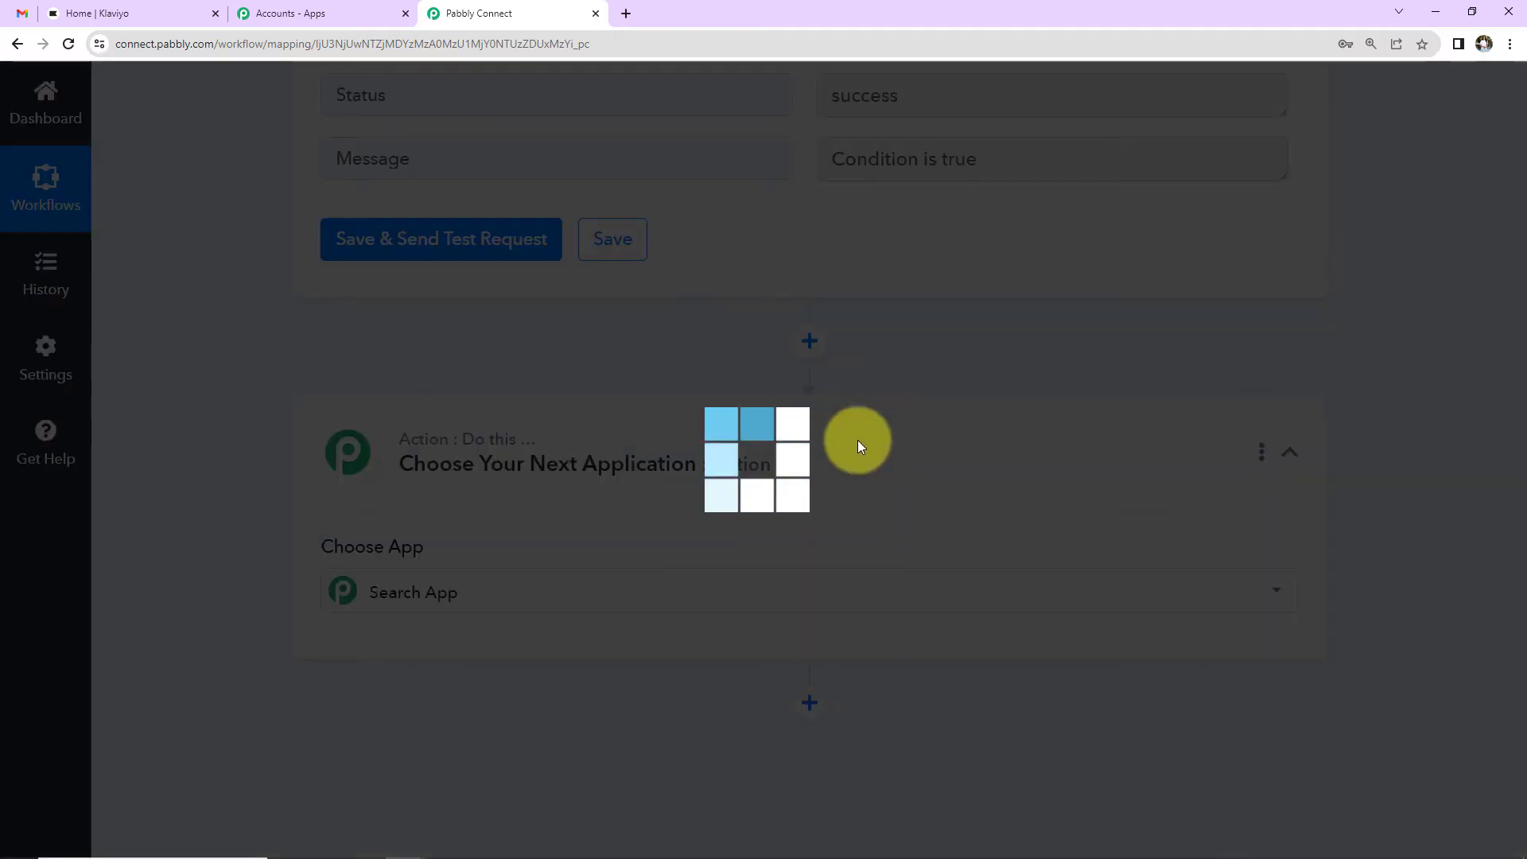
Step: Add a Text Formatter action with the Text (Basic Formatting) event and connect it
{"action": "type", "text": "text"}
{"action": "left_click", "coordinate": [528, 677]}
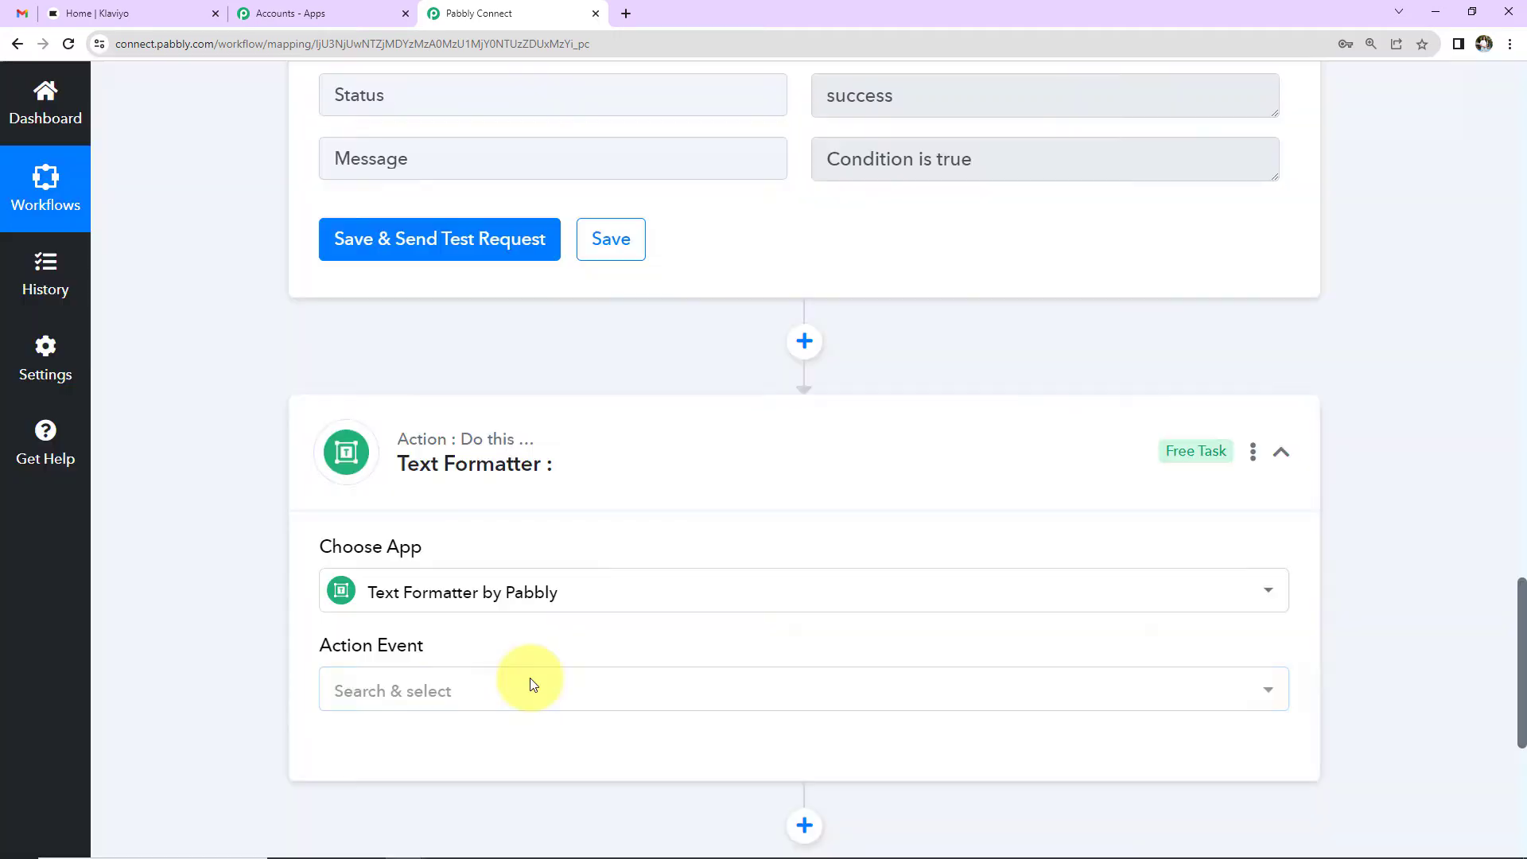
{"action": "scroll", "coordinate": [458, 612], "scroll_direction": "down", "scroll_amount": 3}
{"action": "left_click", "coordinate": [453, 513]}
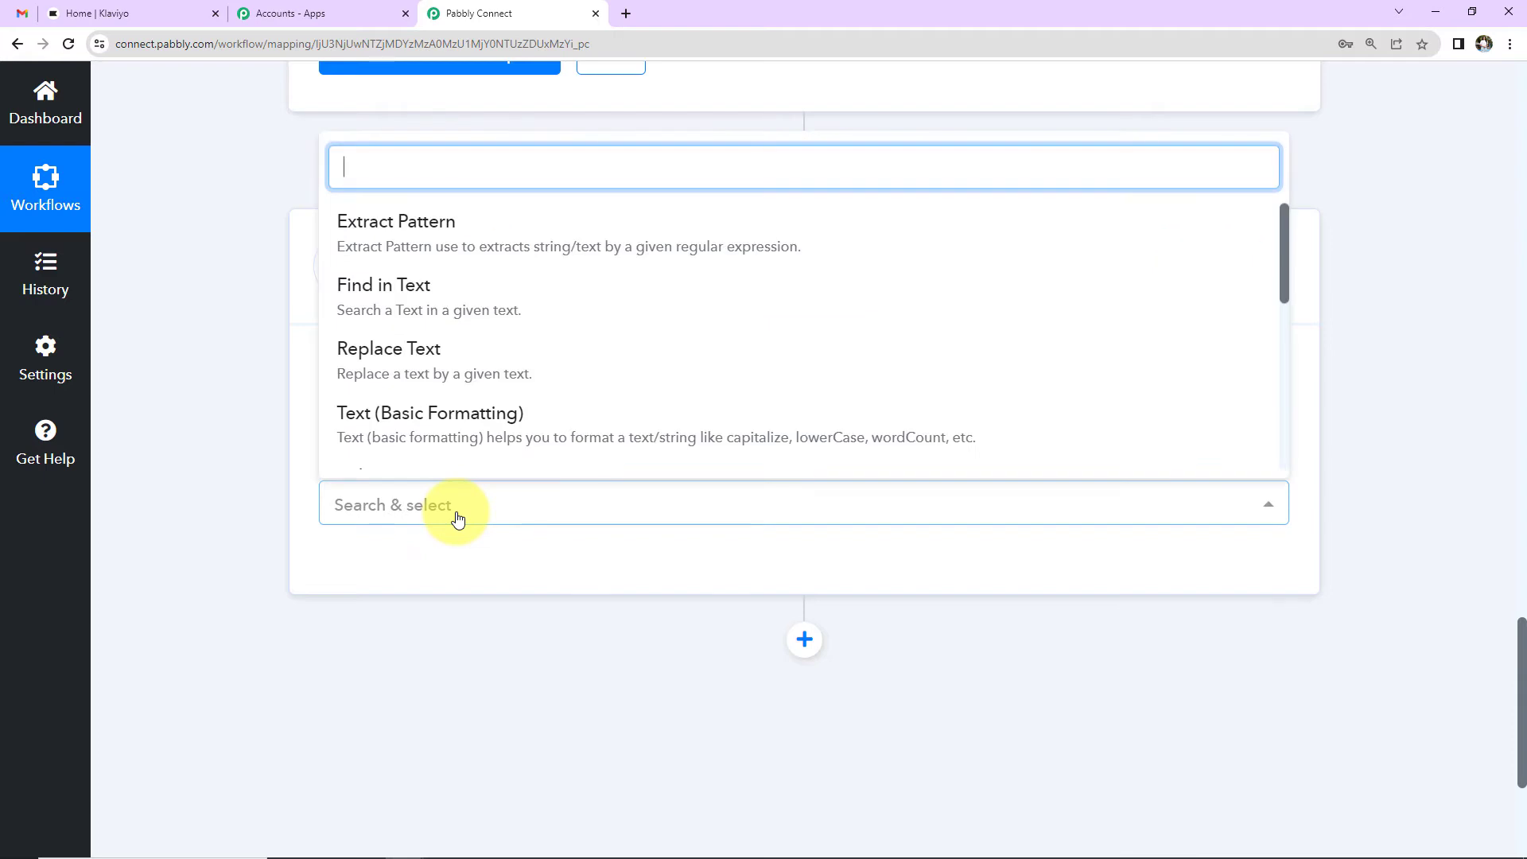
{"action": "left_click", "coordinate": [428, 429]}
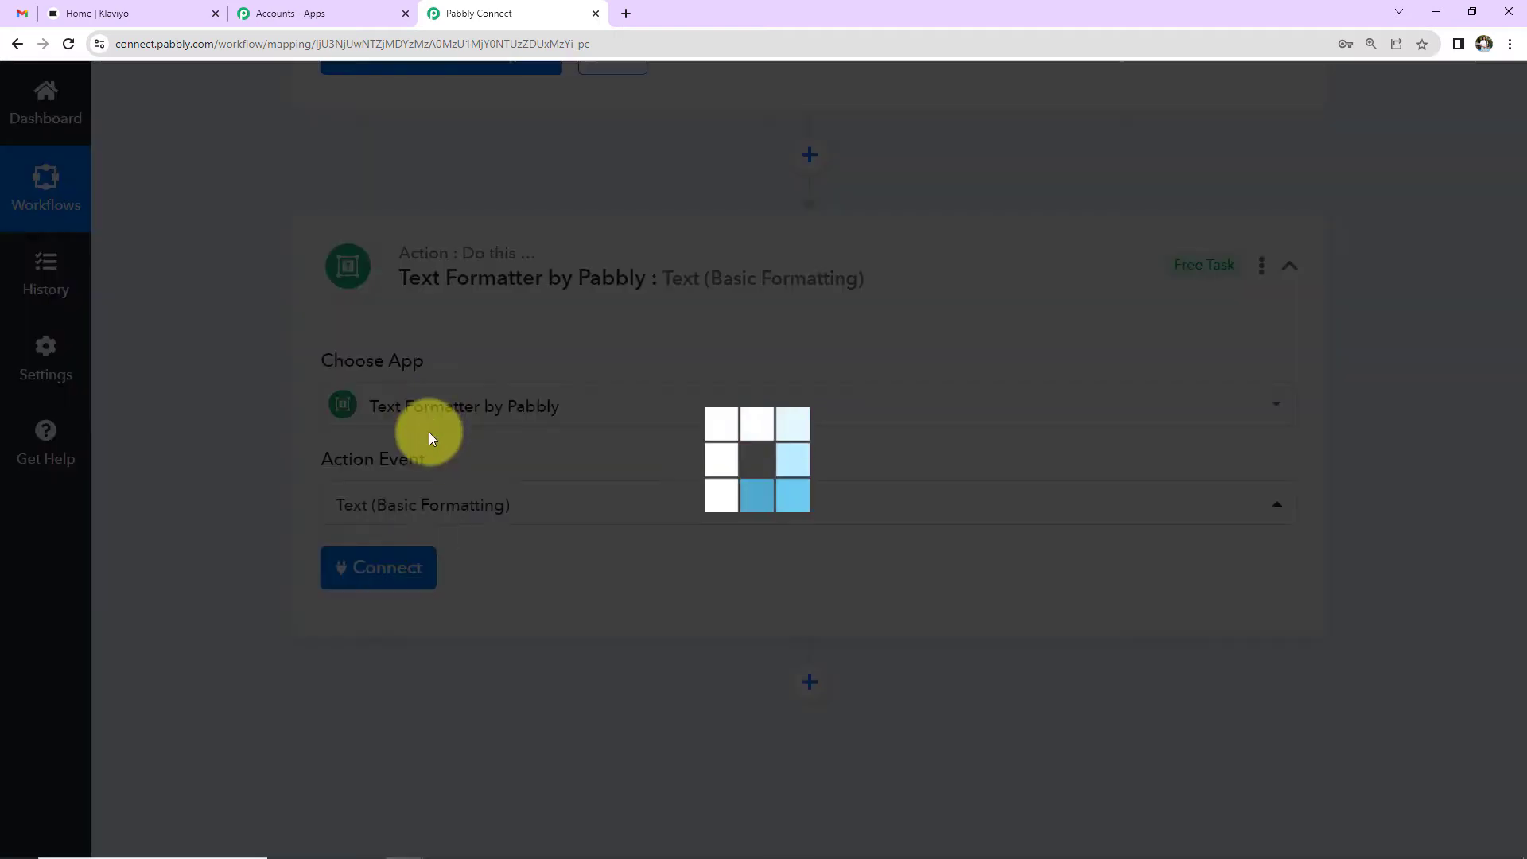
{"action": "left_click", "coordinate": [418, 567]}
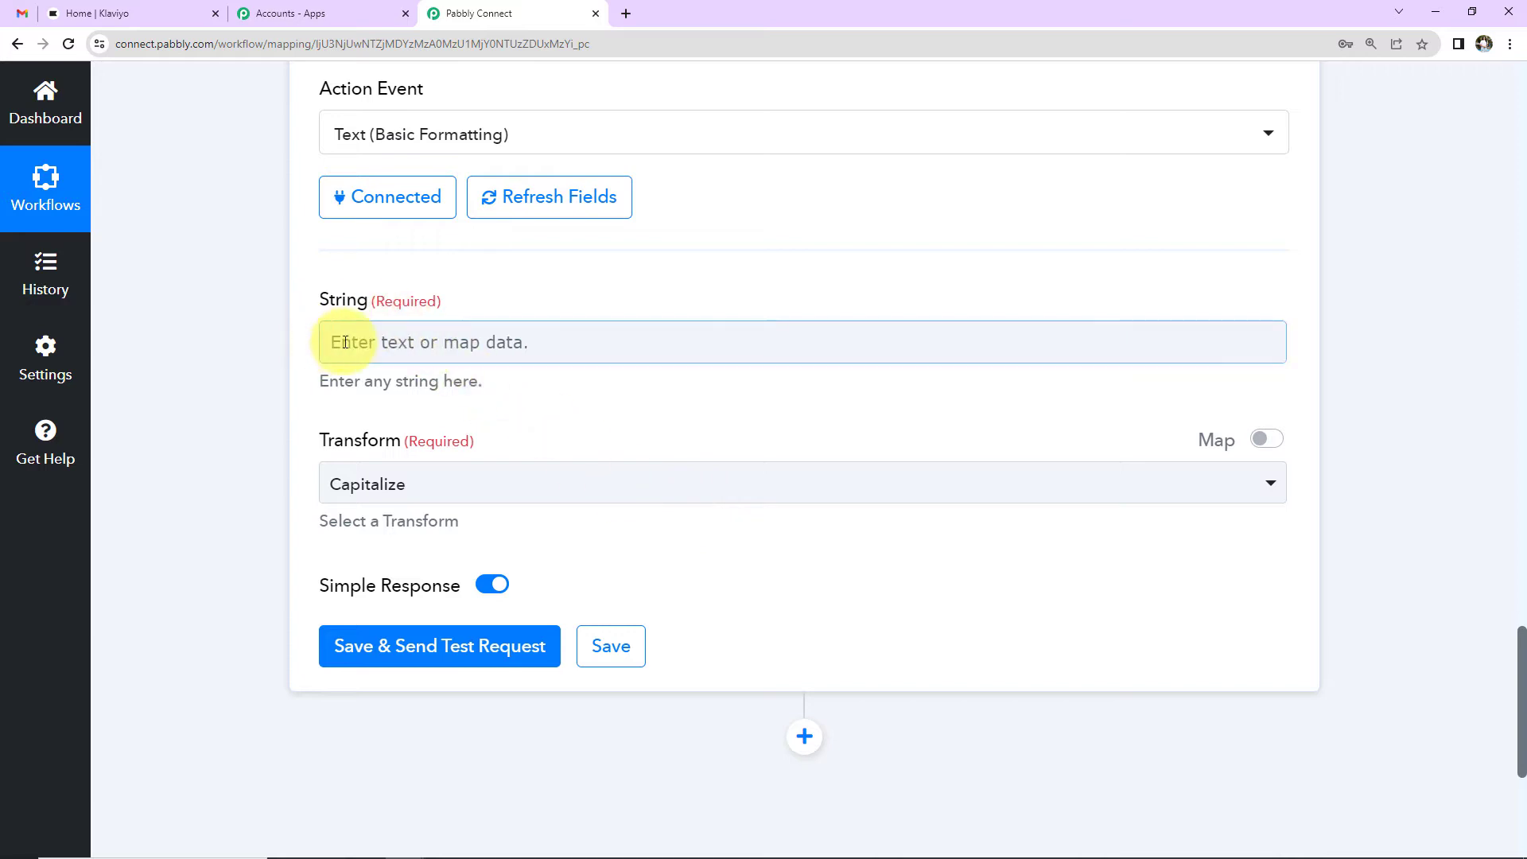
Step: Map the Email Parser's Body Text into the String field
{"action": "left_click", "coordinate": [537, 337]}
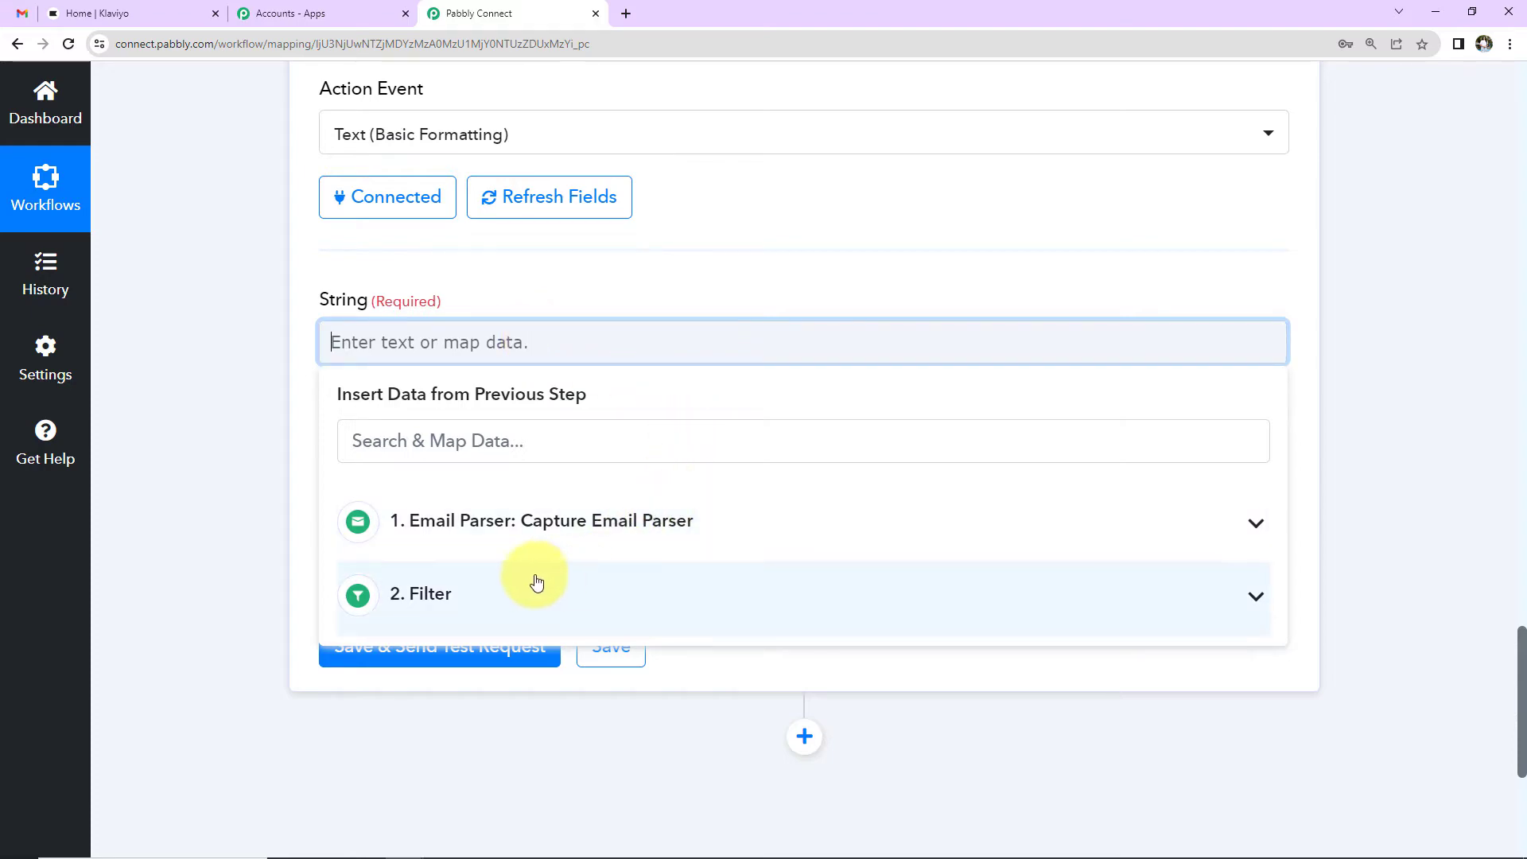
{"action": "left_click", "coordinate": [519, 528]}
{"action": "scroll", "coordinate": [578, 670], "scroll_direction": "down", "scroll_amount": 2}
{"action": "scroll", "coordinate": [578, 670], "scroll_direction": "down", "scroll_amount": 5}
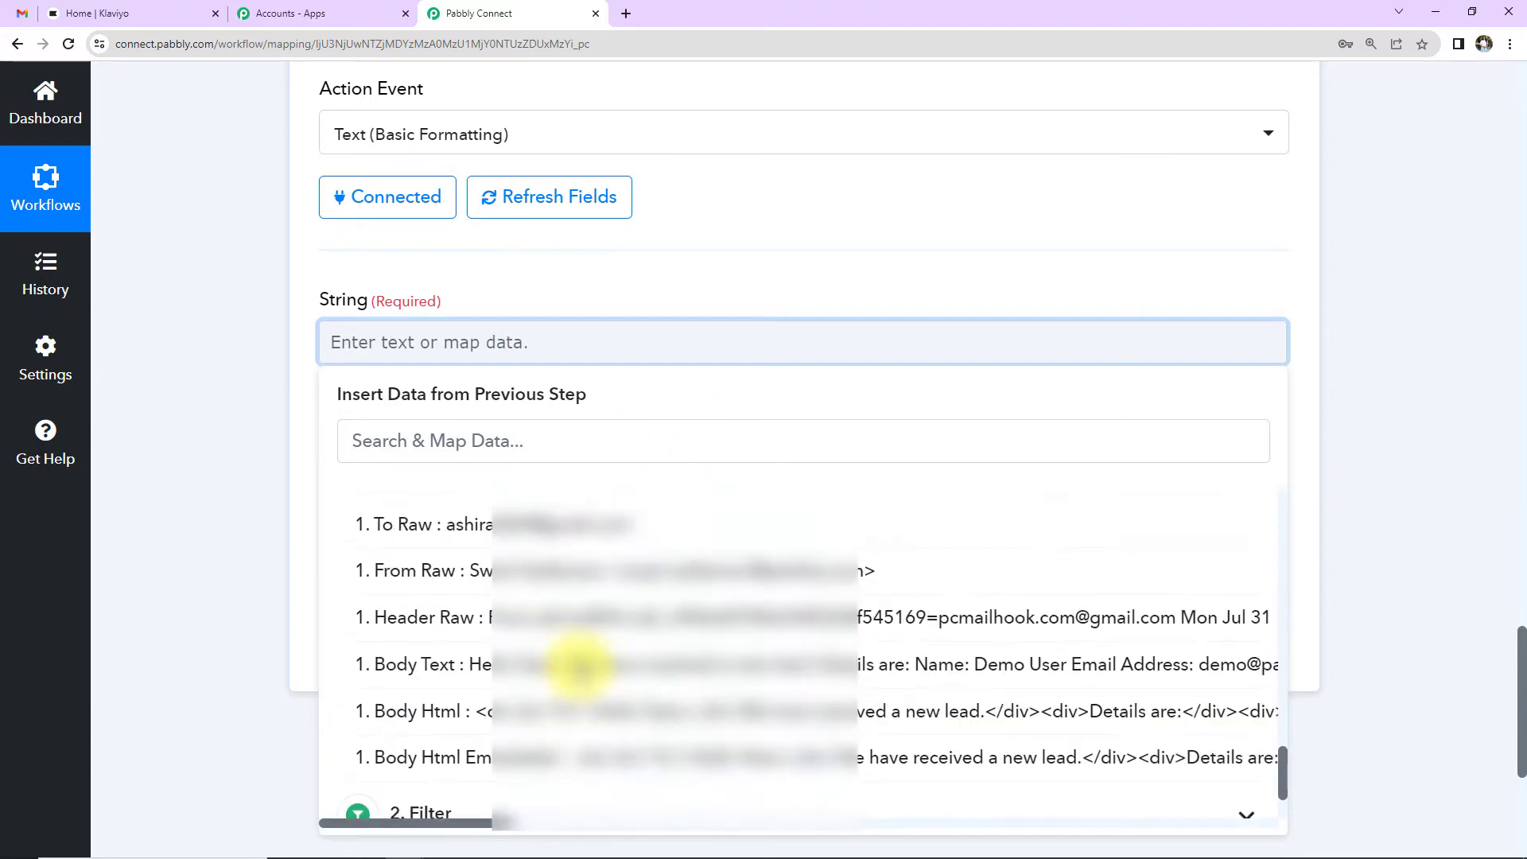
{"action": "left_click", "coordinate": [613, 723]}
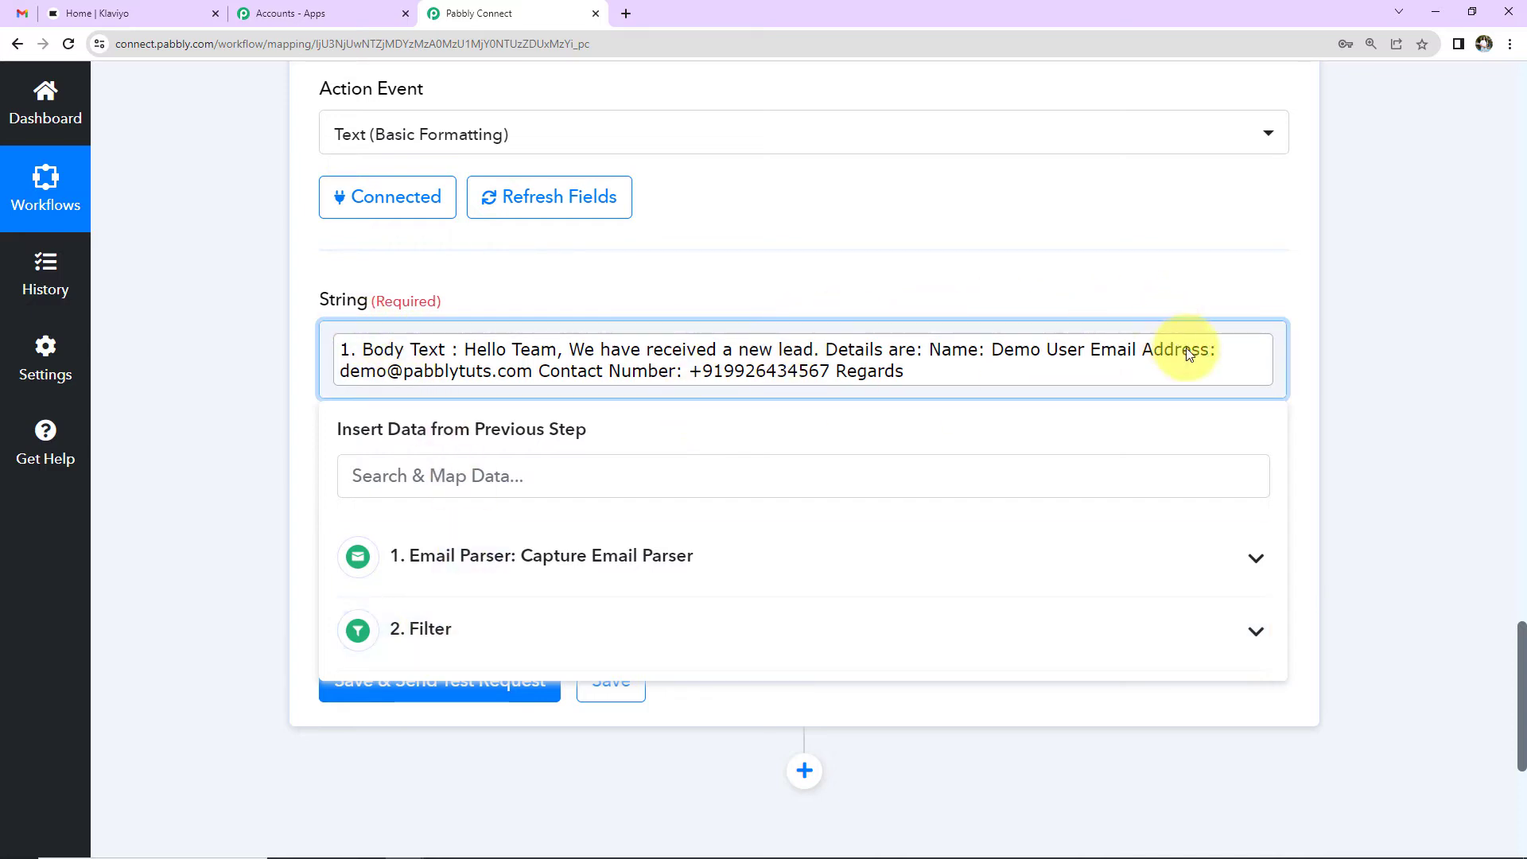
{"action": "left_click", "coordinate": [265, 317]}
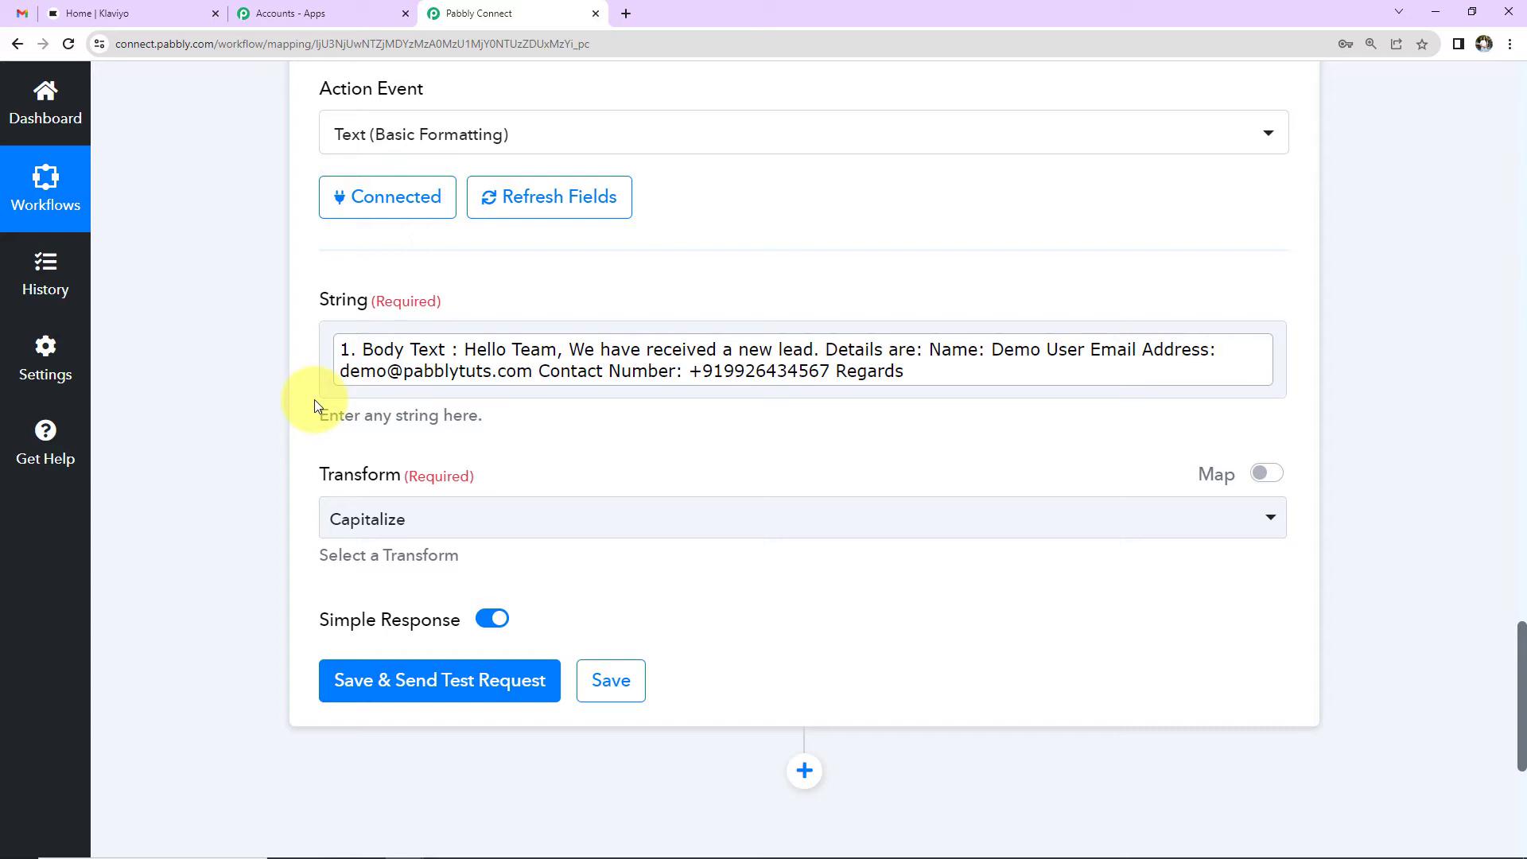
Step: Set the transform to Extract Email Address and save and test the step
{"action": "left_click", "coordinate": [445, 518]}
{"action": "scroll", "coordinate": [460, 398], "scroll_direction": "down", "scroll_amount": 5}
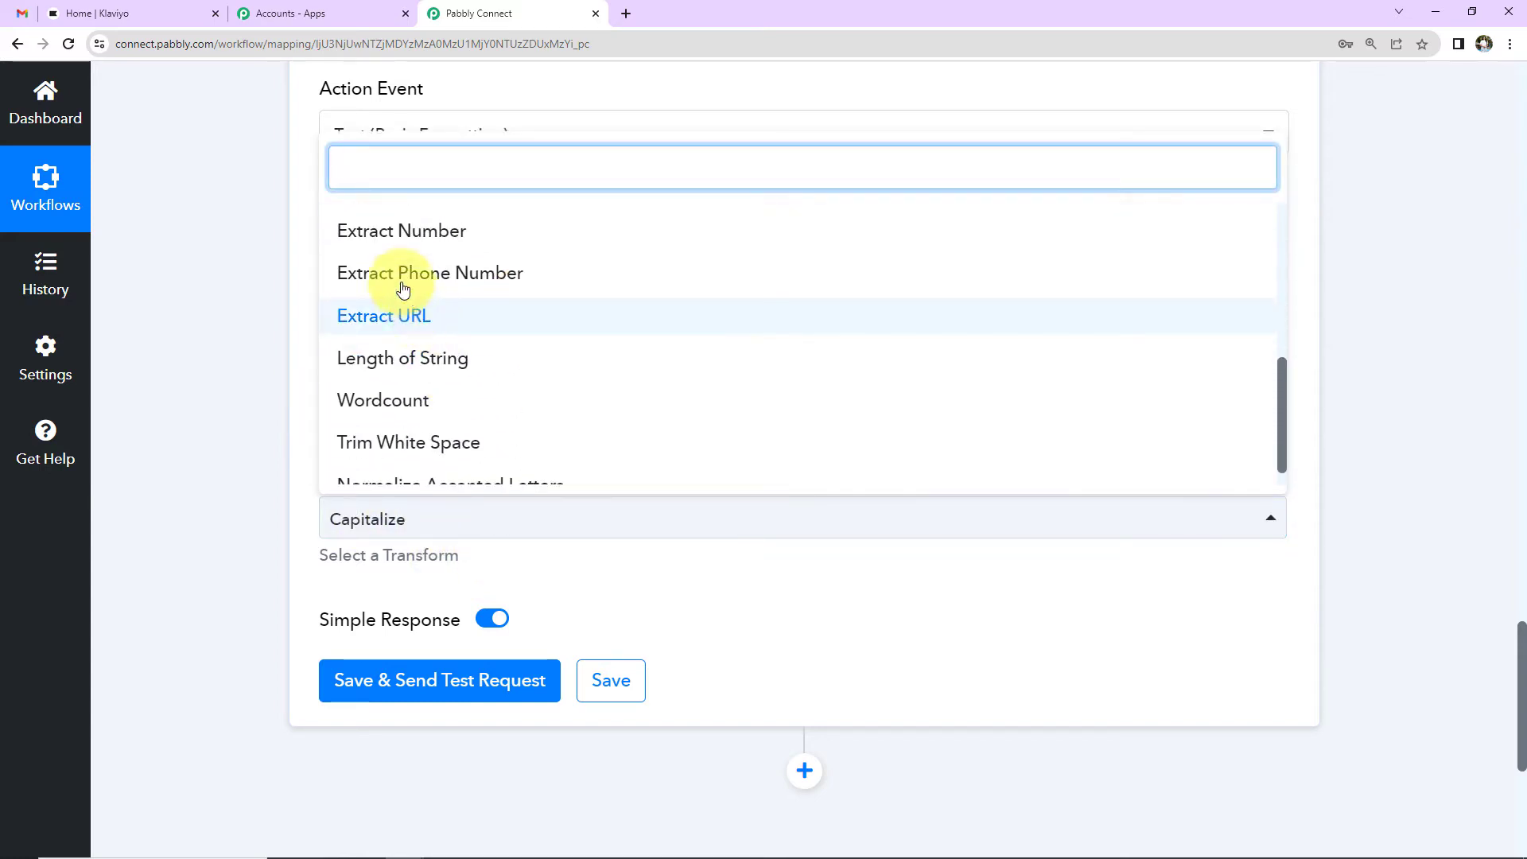
{"action": "scroll", "coordinate": [391, 329], "scroll_direction": "up", "scroll_amount": 3}
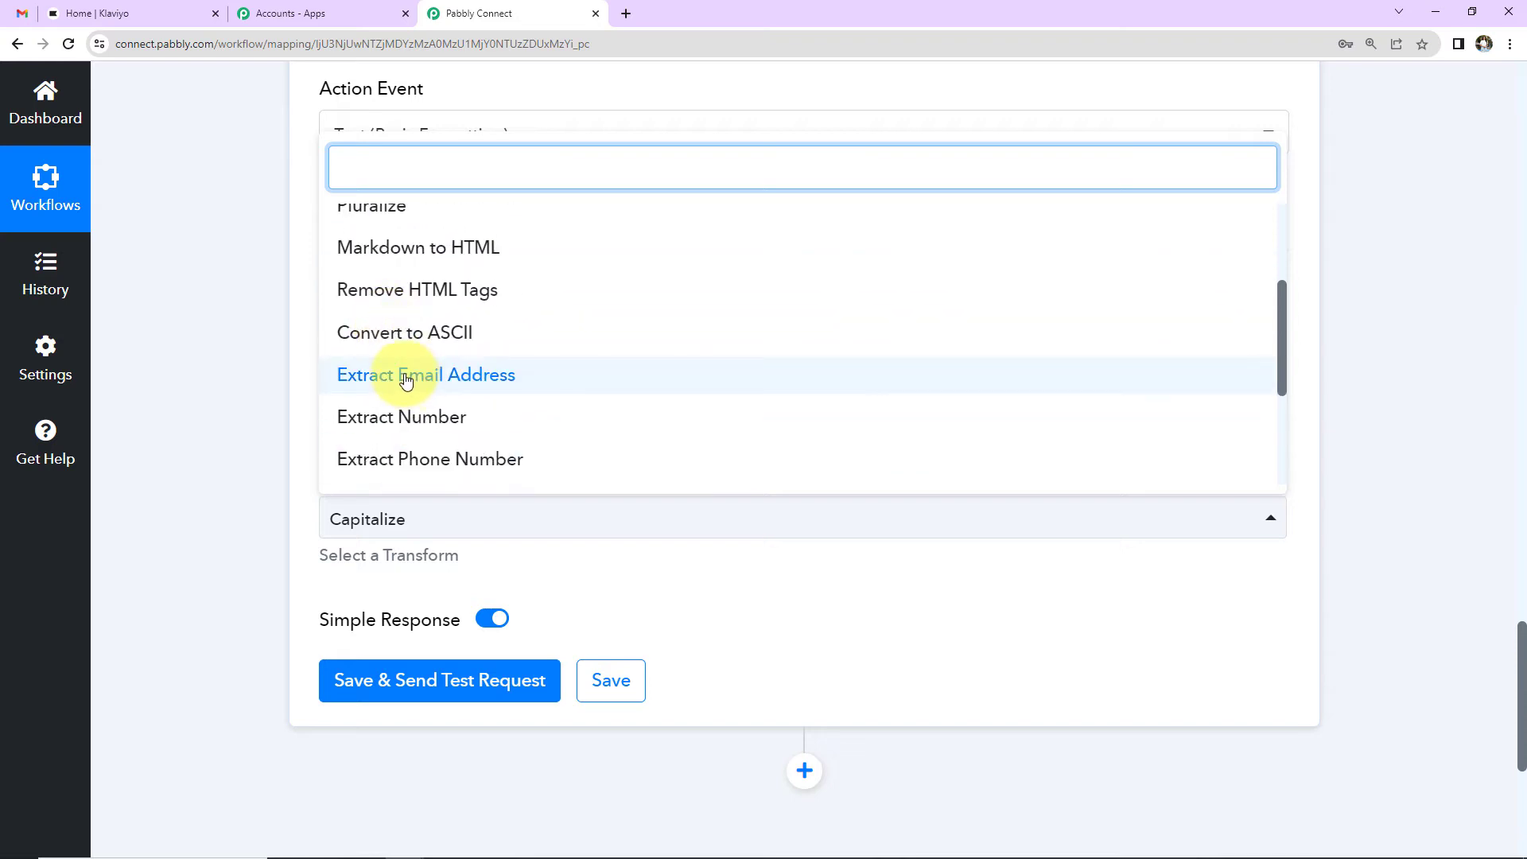
{"action": "left_click", "coordinate": [405, 380]}
{"action": "left_click", "coordinate": [385, 685]}
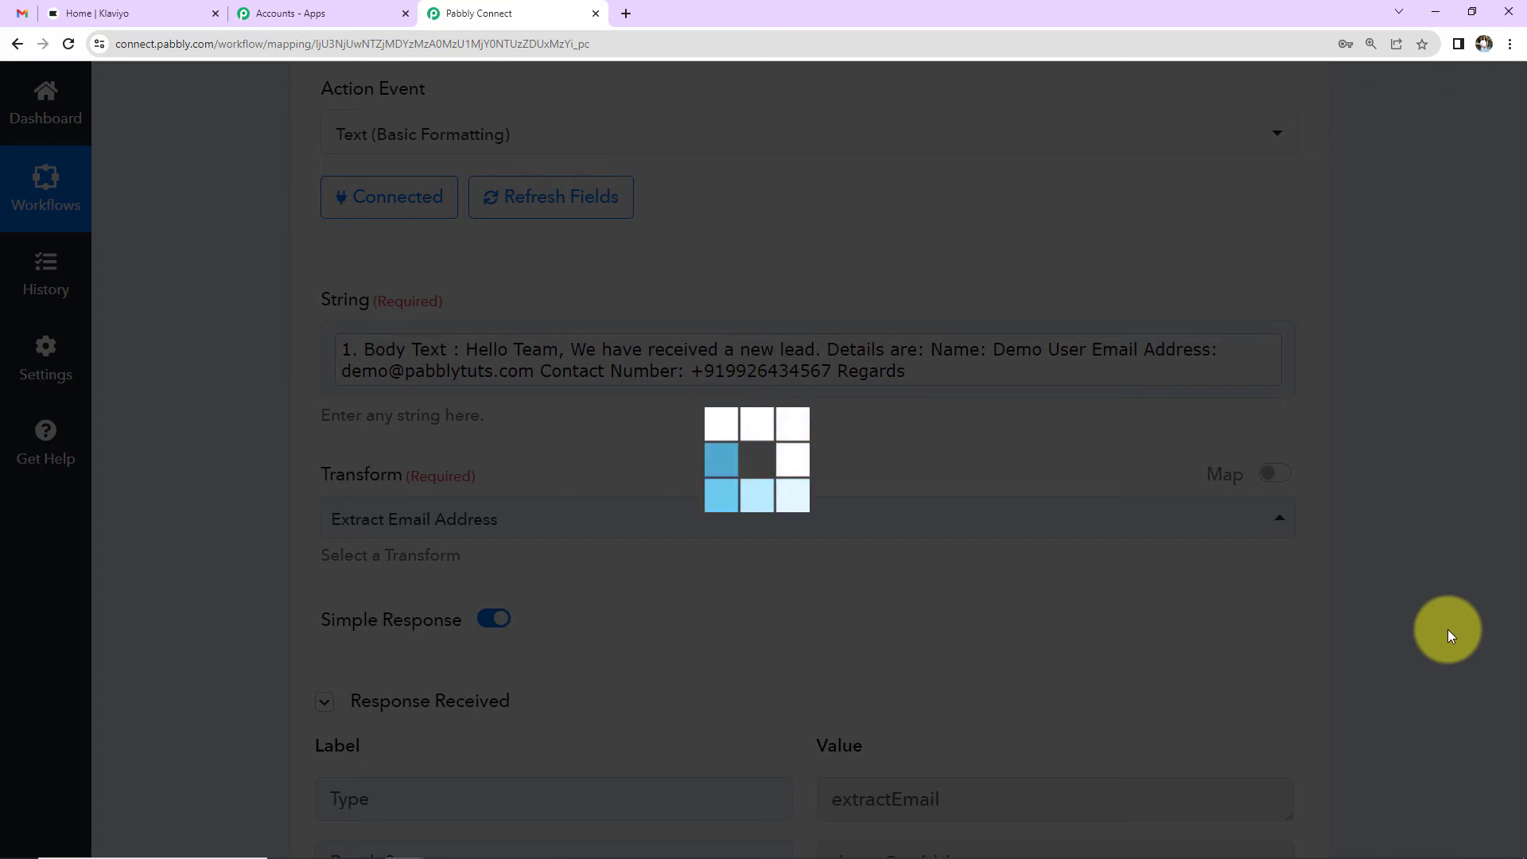
{"action": "scroll", "coordinate": [1447, 628], "scroll_direction": "down", "scroll_amount": 5}
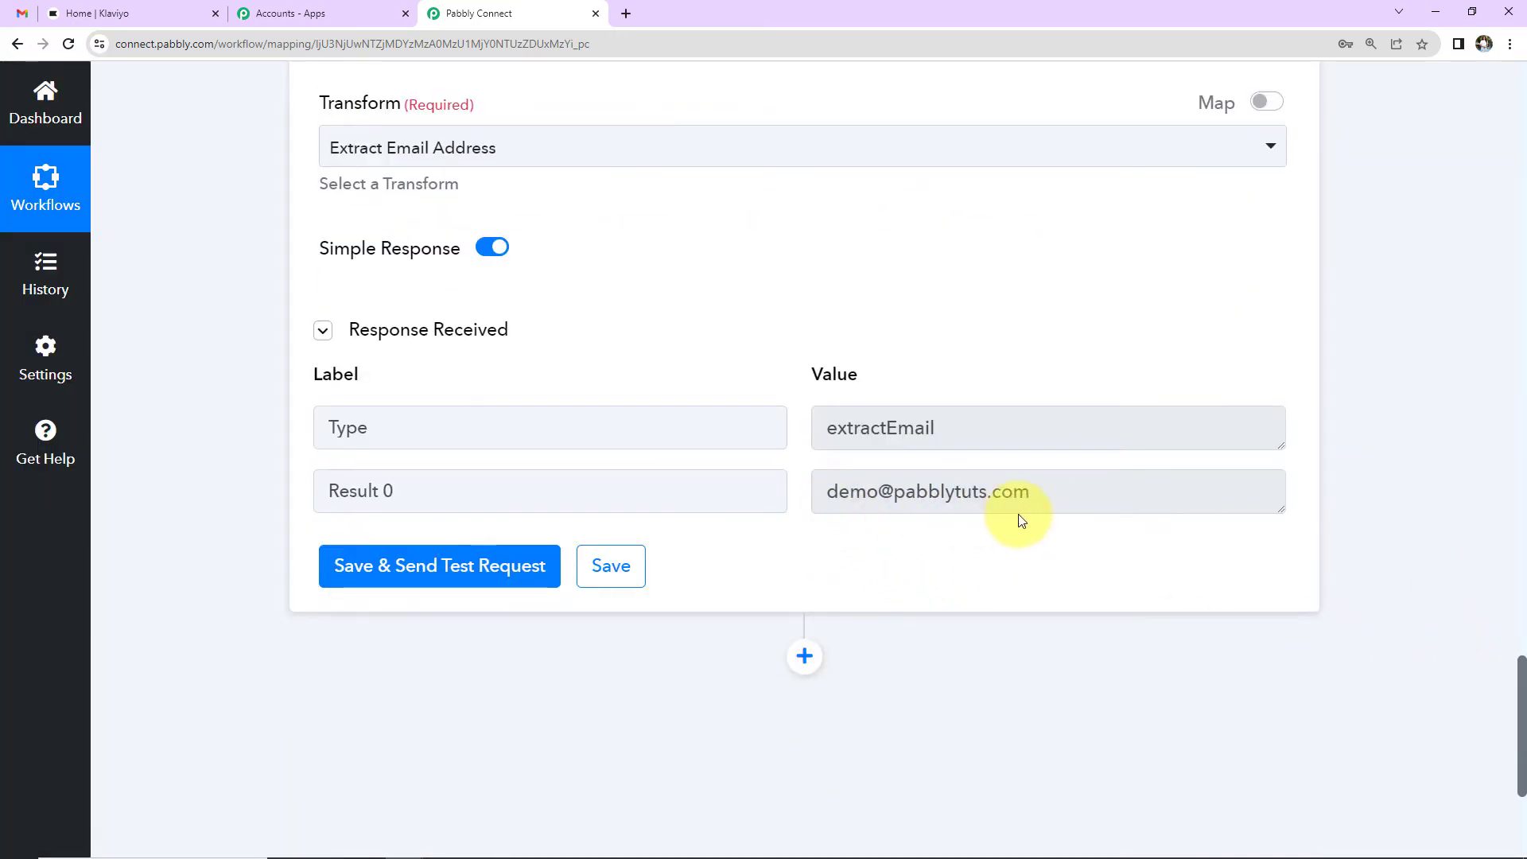
{"action": "scroll", "coordinate": [1022, 521], "scroll_direction": "up", "scroll_amount": 7}
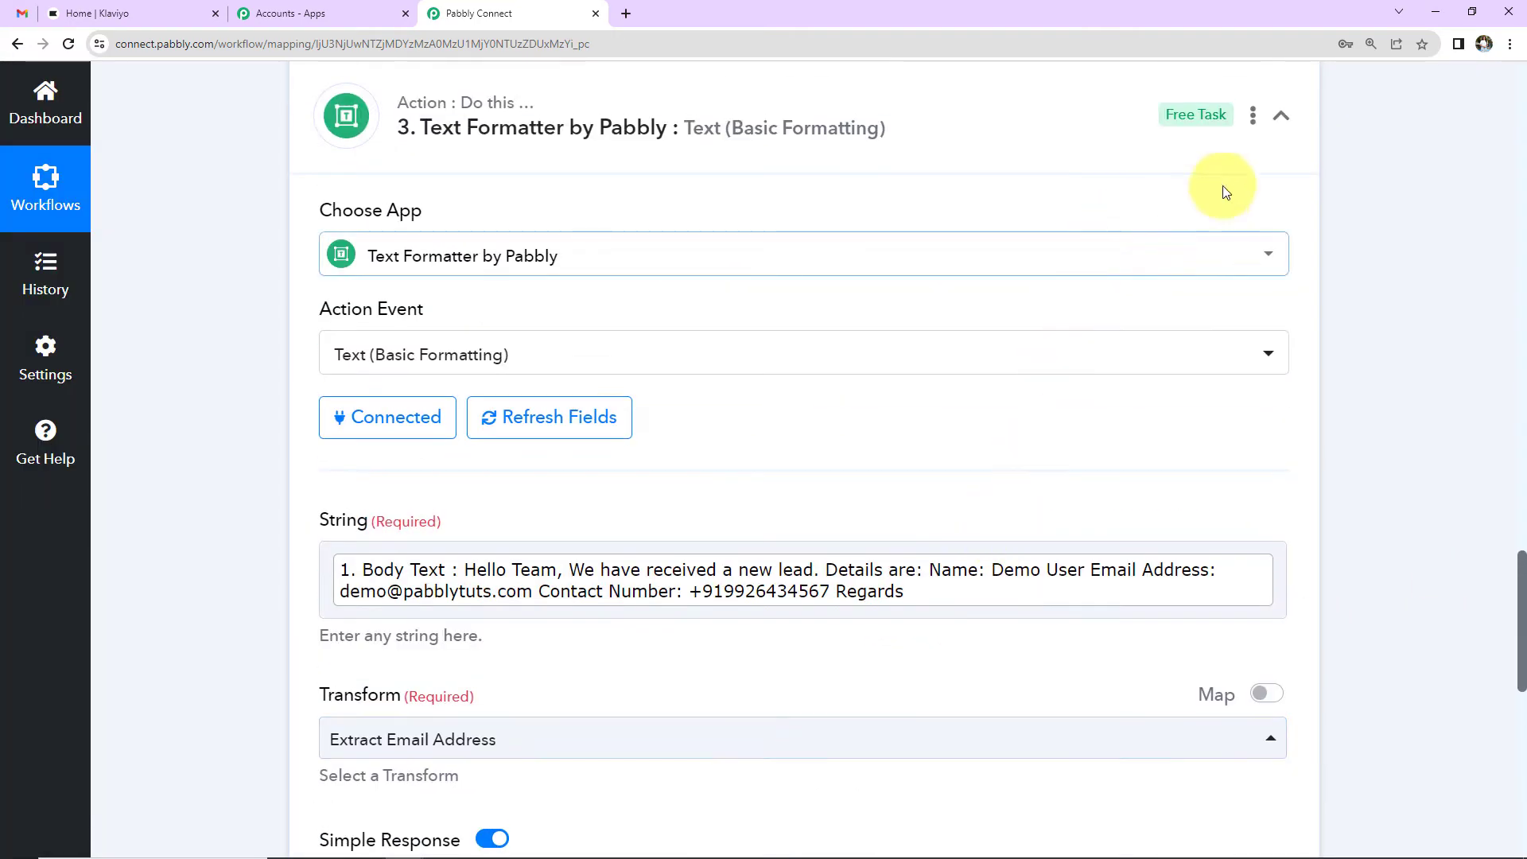
{"action": "left_click", "coordinate": [1252, 116]}
Step: Duplicate the Text Formatter step as a new step 4
{"action": "left_click", "coordinate": [1135, 194]}
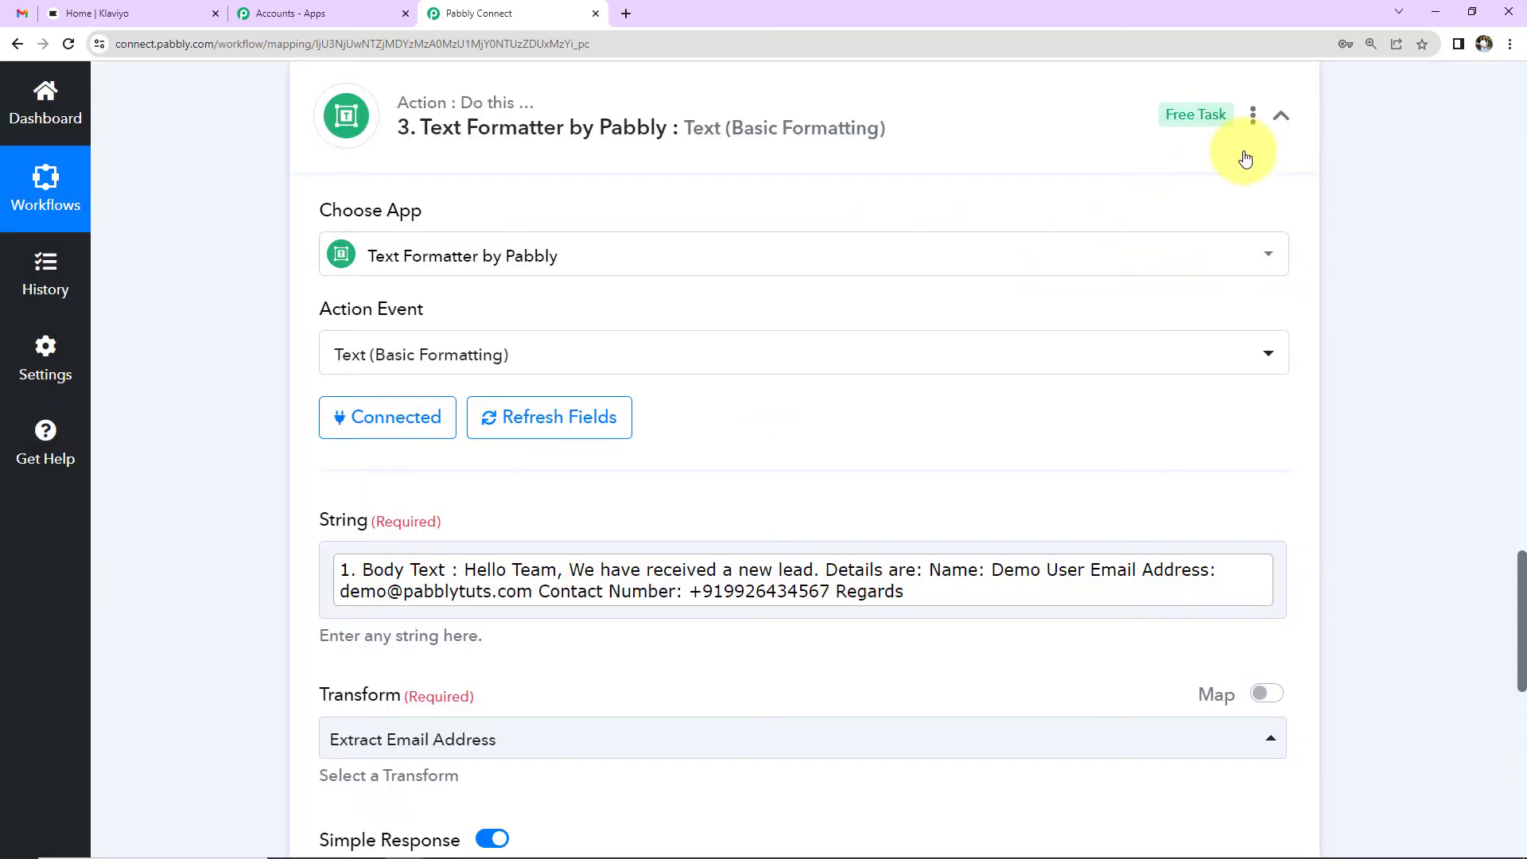
{"action": "left_click", "coordinate": [1252, 116]}
{"action": "left_click", "coordinate": [1122, 229]}
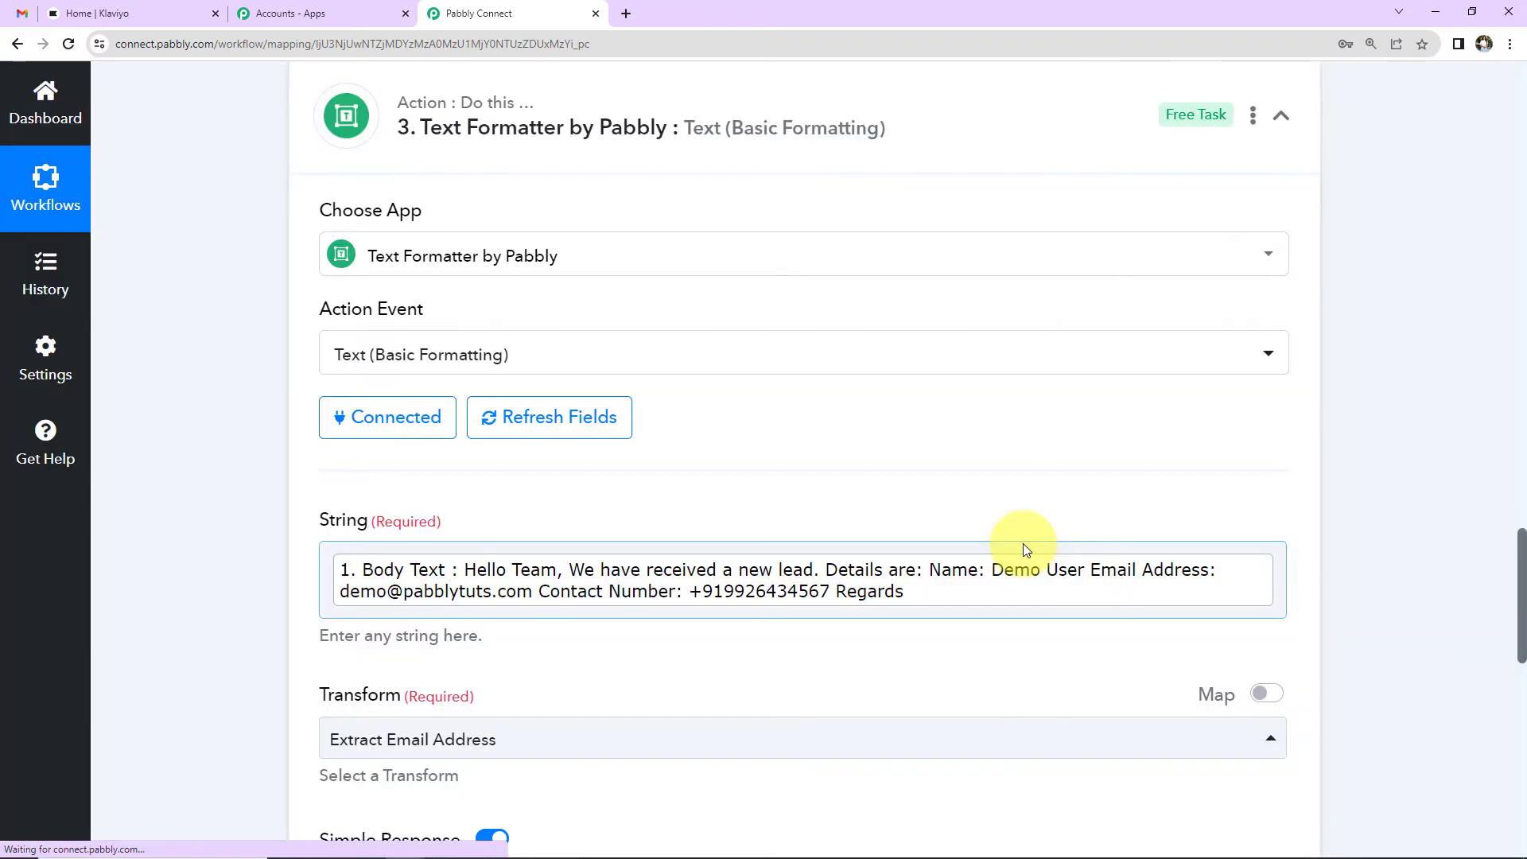
{"action": "scroll", "coordinate": [1374, 537], "scroll_direction": "down", "scroll_amount": 7}
{"action": "scroll", "coordinate": [1372, 533], "scroll_direction": "down", "scroll_amount": 7}
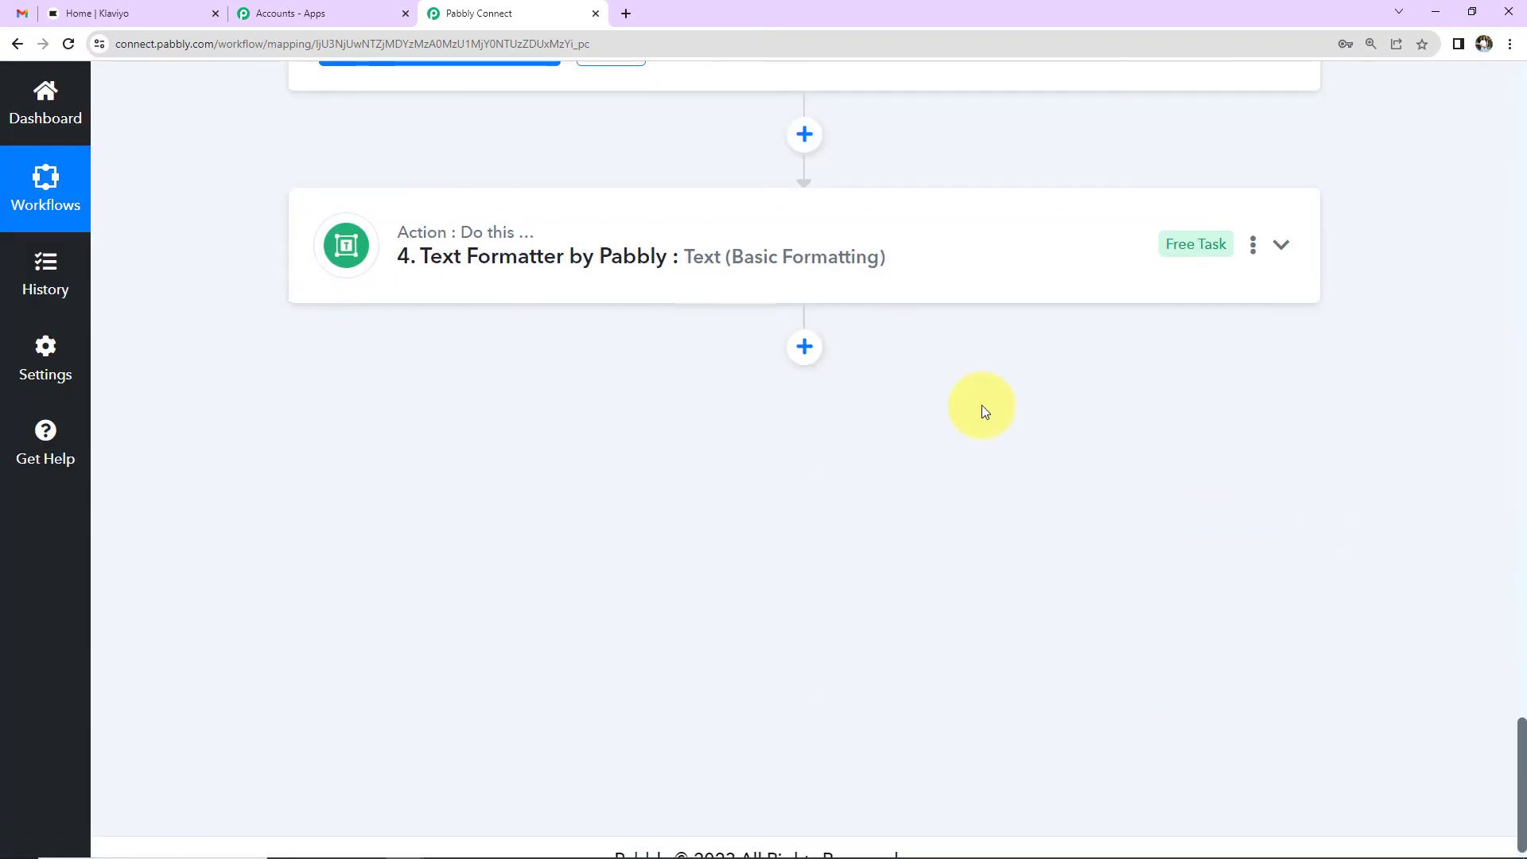
{"action": "left_click", "coordinate": [1001, 262]}
Step: Change step 4's transform to Extract Phone Number and test it, returning the lead's number
{"action": "scroll", "coordinate": [906, 547], "scroll_direction": "down", "scroll_amount": 5}
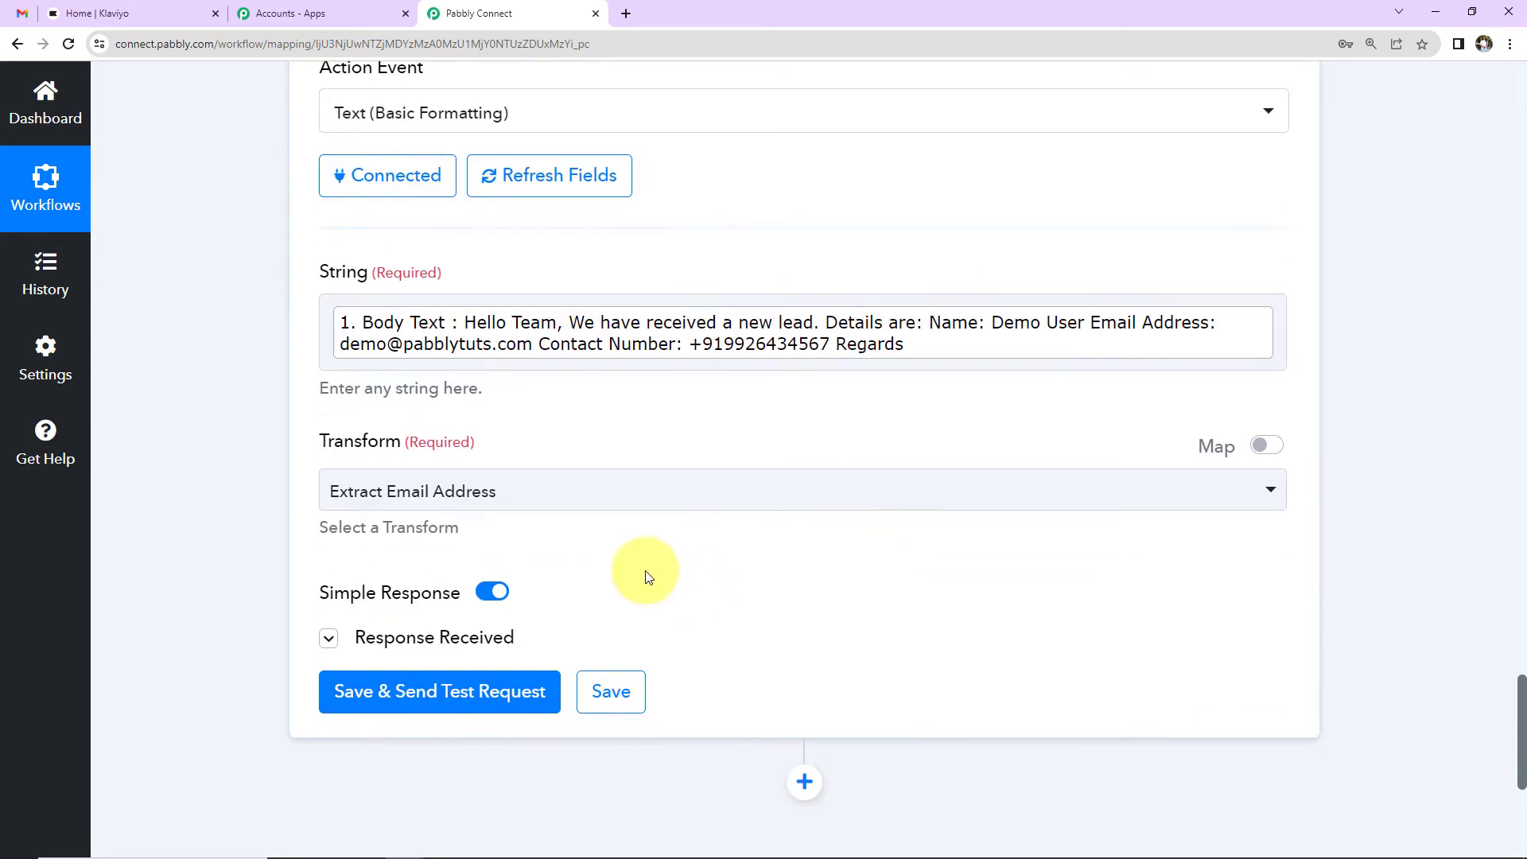
{"action": "left_click", "coordinate": [592, 493]}
{"action": "scroll", "coordinate": [607, 418], "scroll_direction": "down", "scroll_amount": 3}
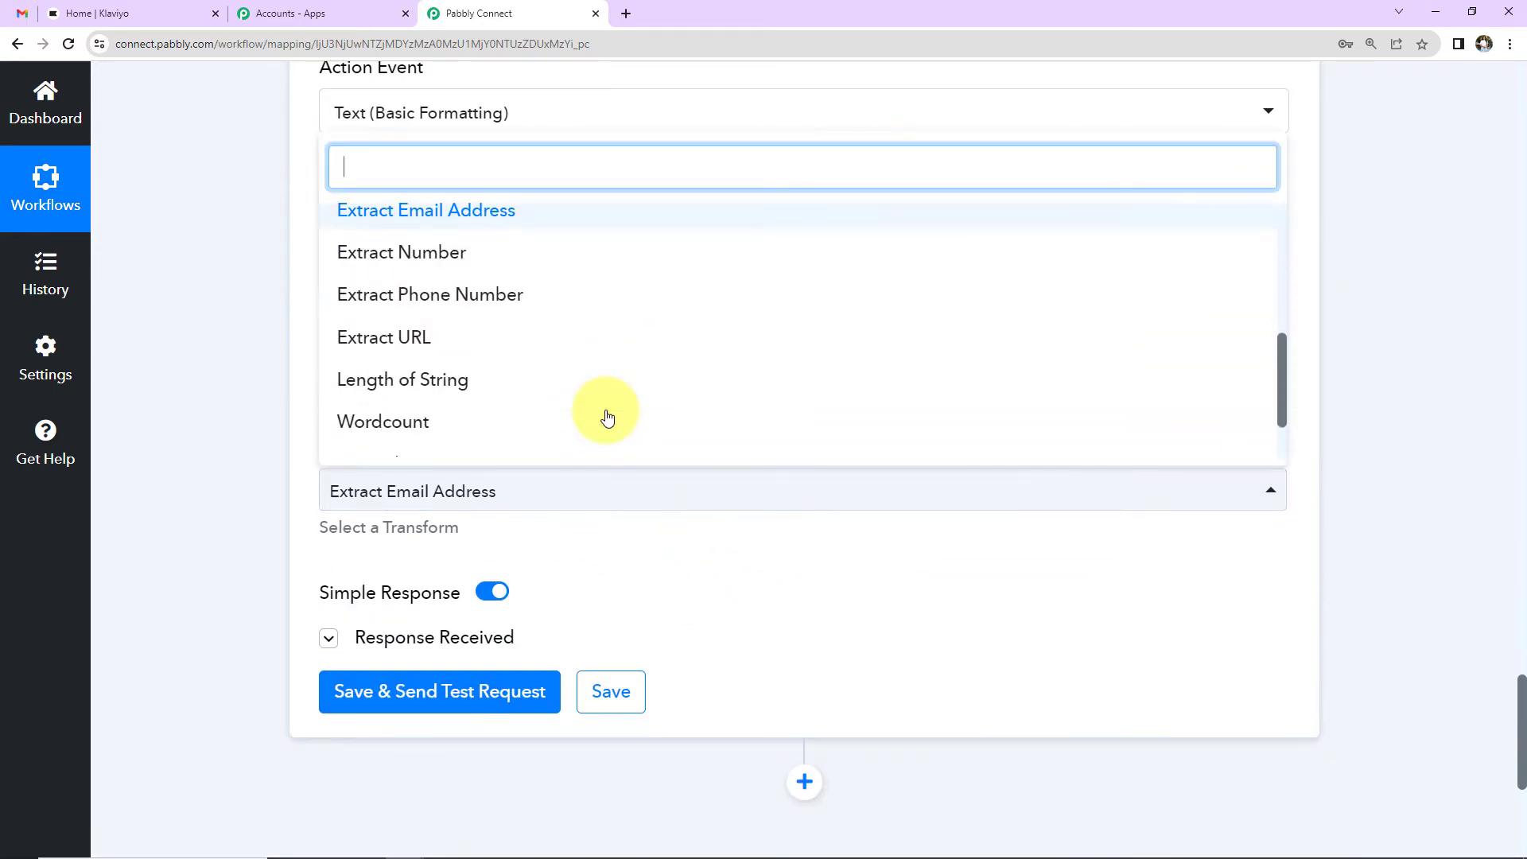
{"action": "left_click", "coordinate": [501, 301]}
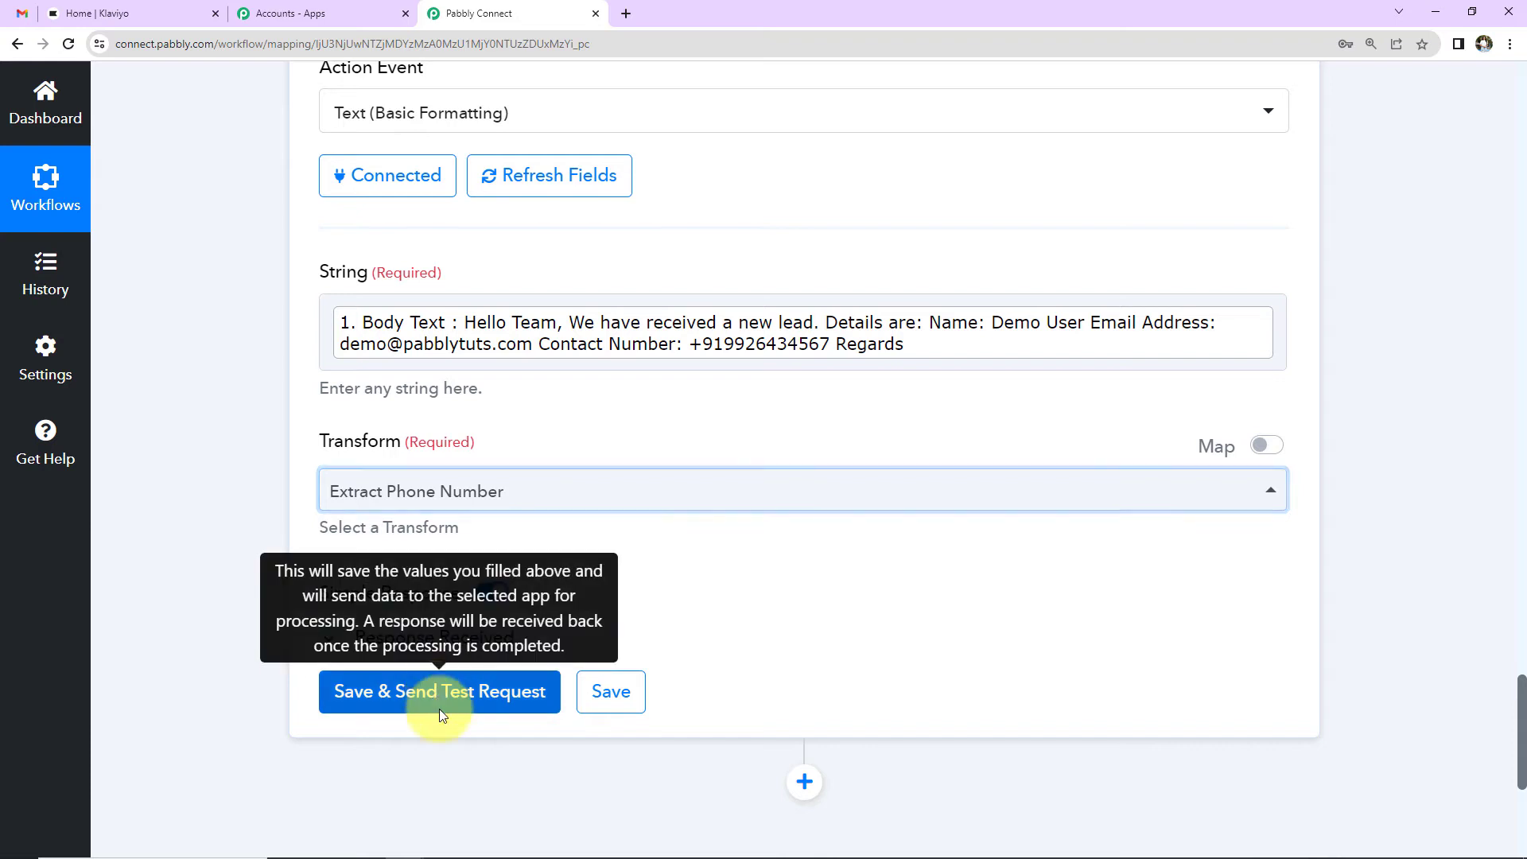
{"action": "left_click", "coordinate": [443, 705]}
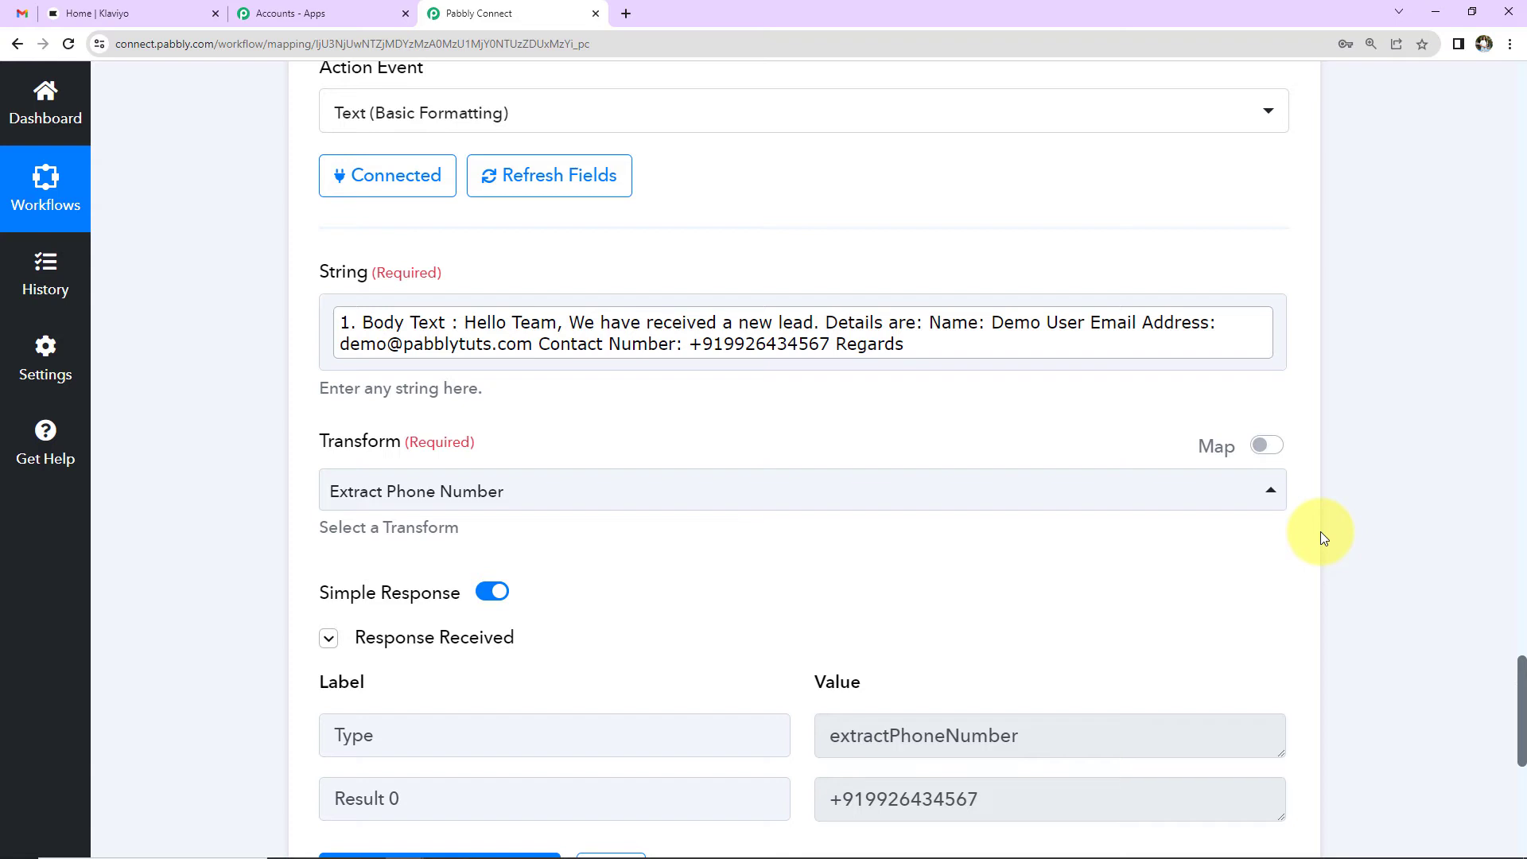
{"action": "scroll", "coordinate": [1320, 531], "scroll_direction": "down", "scroll_amount": 5}
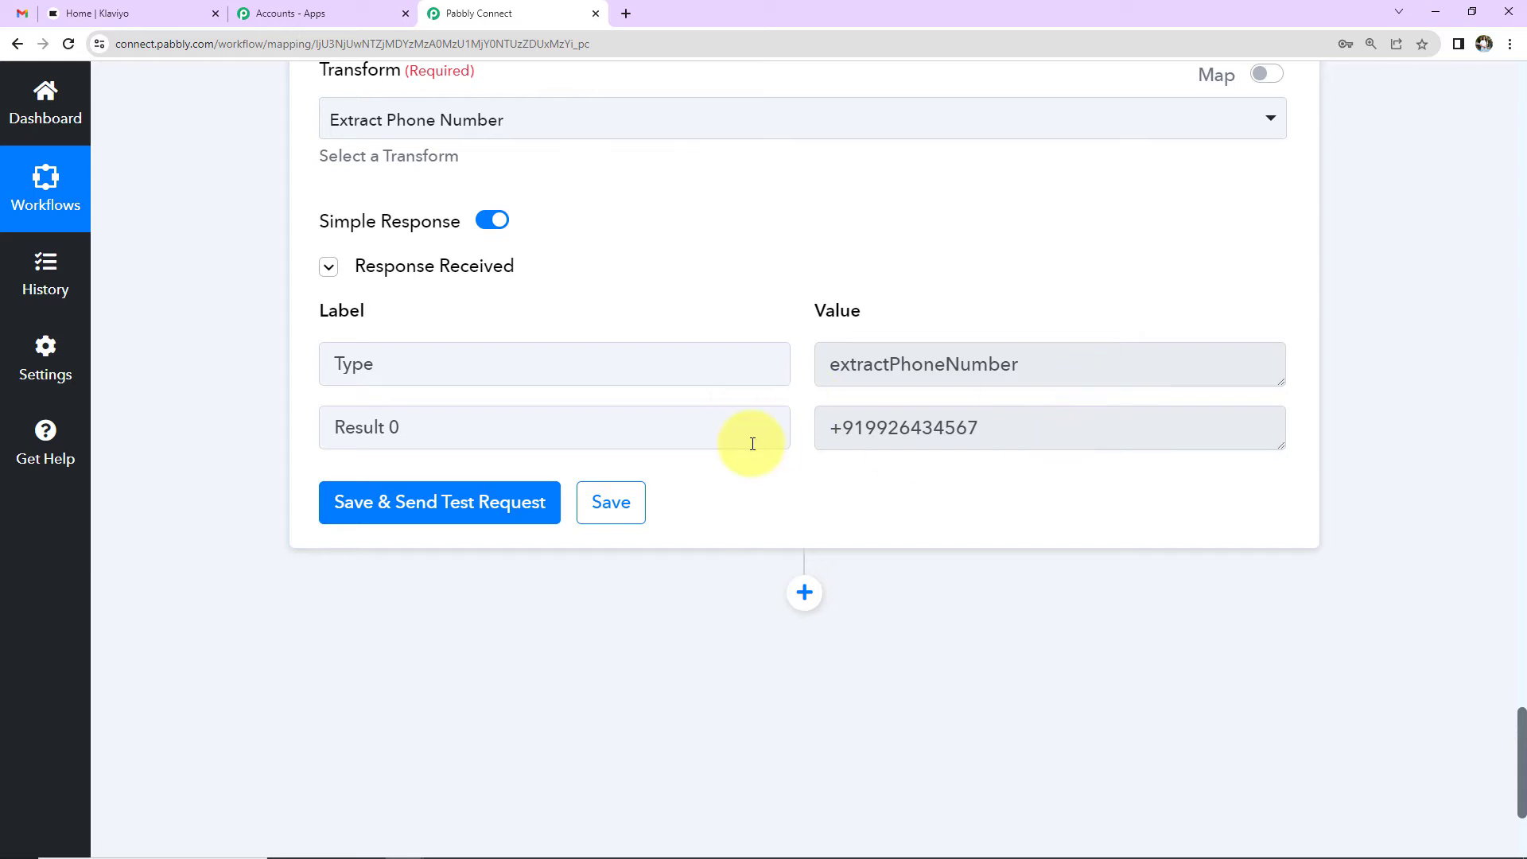
{"action": "left_click", "coordinate": [804, 592]}
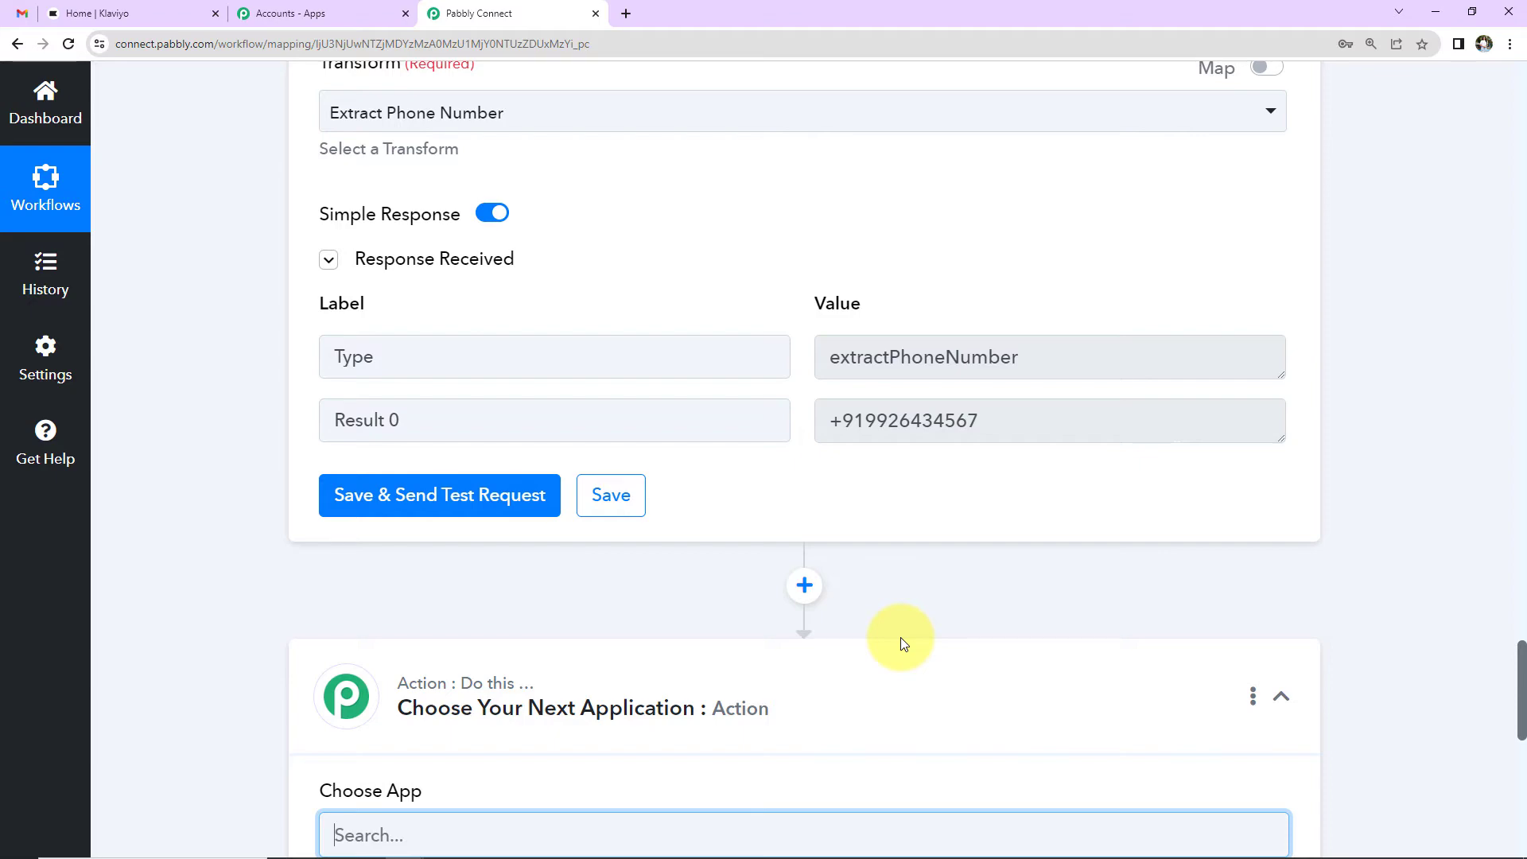
Step: Add a Text Formatter by Pabbly step with the Text Parser event and connect it
{"action": "scroll", "coordinate": [912, 586], "scroll_direction": "down", "scroll_amount": 5}
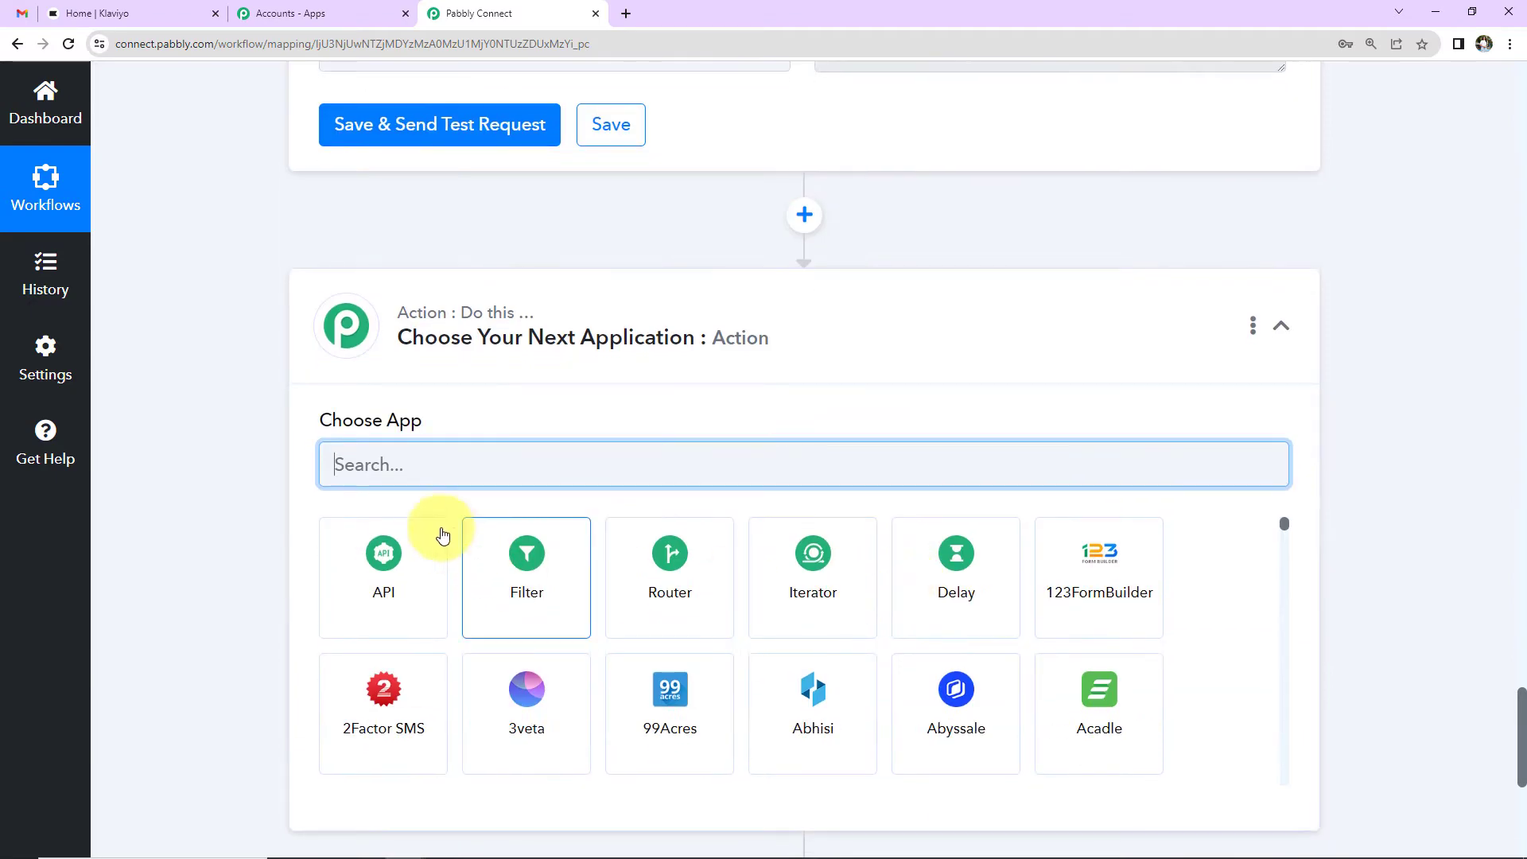
{"action": "type", "text": "text"}
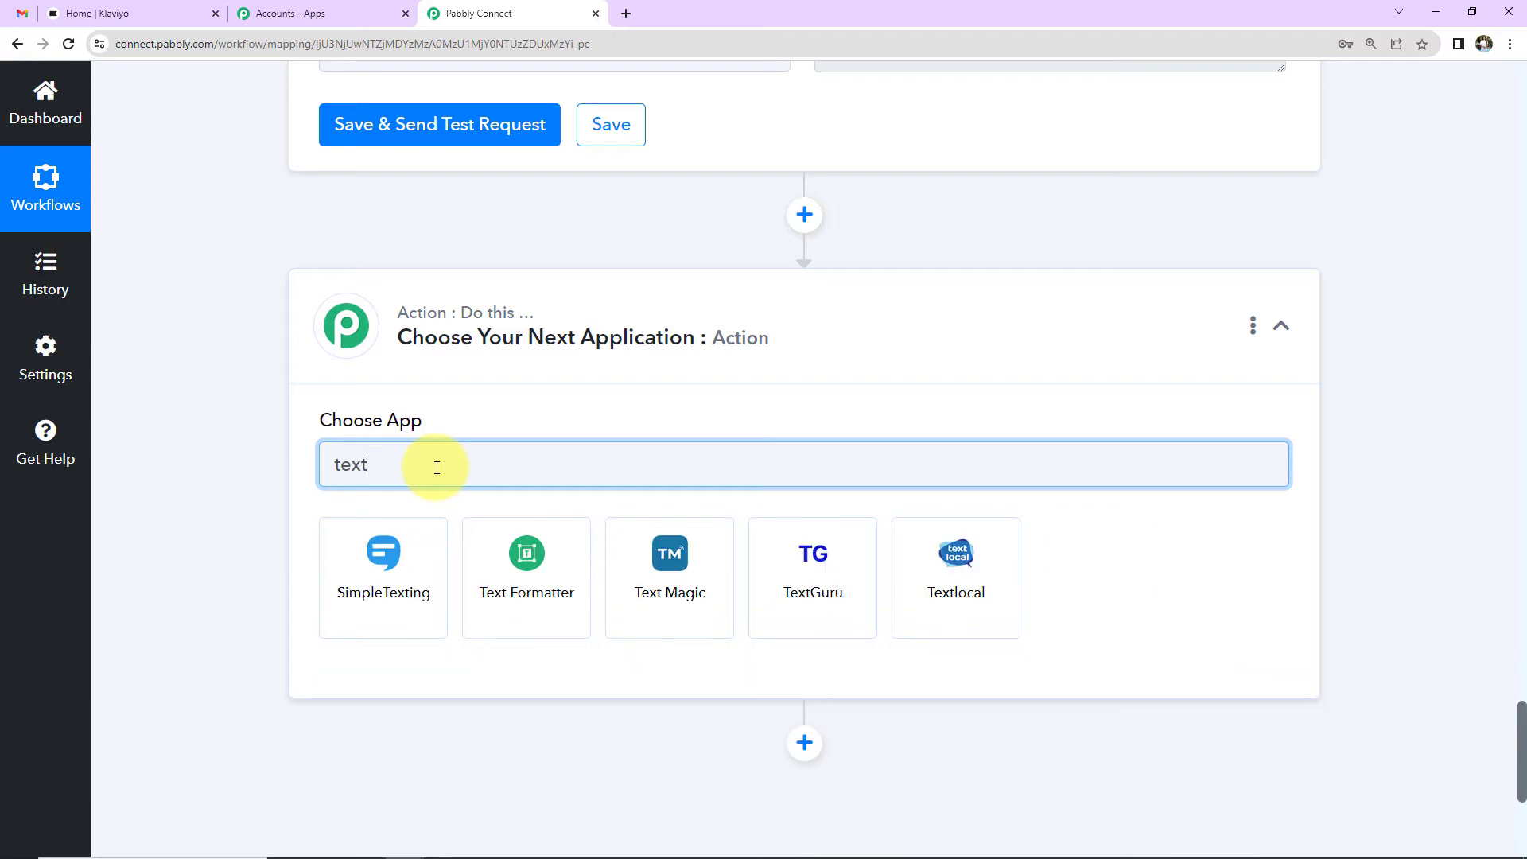
{"action": "left_click", "coordinate": [521, 555]}
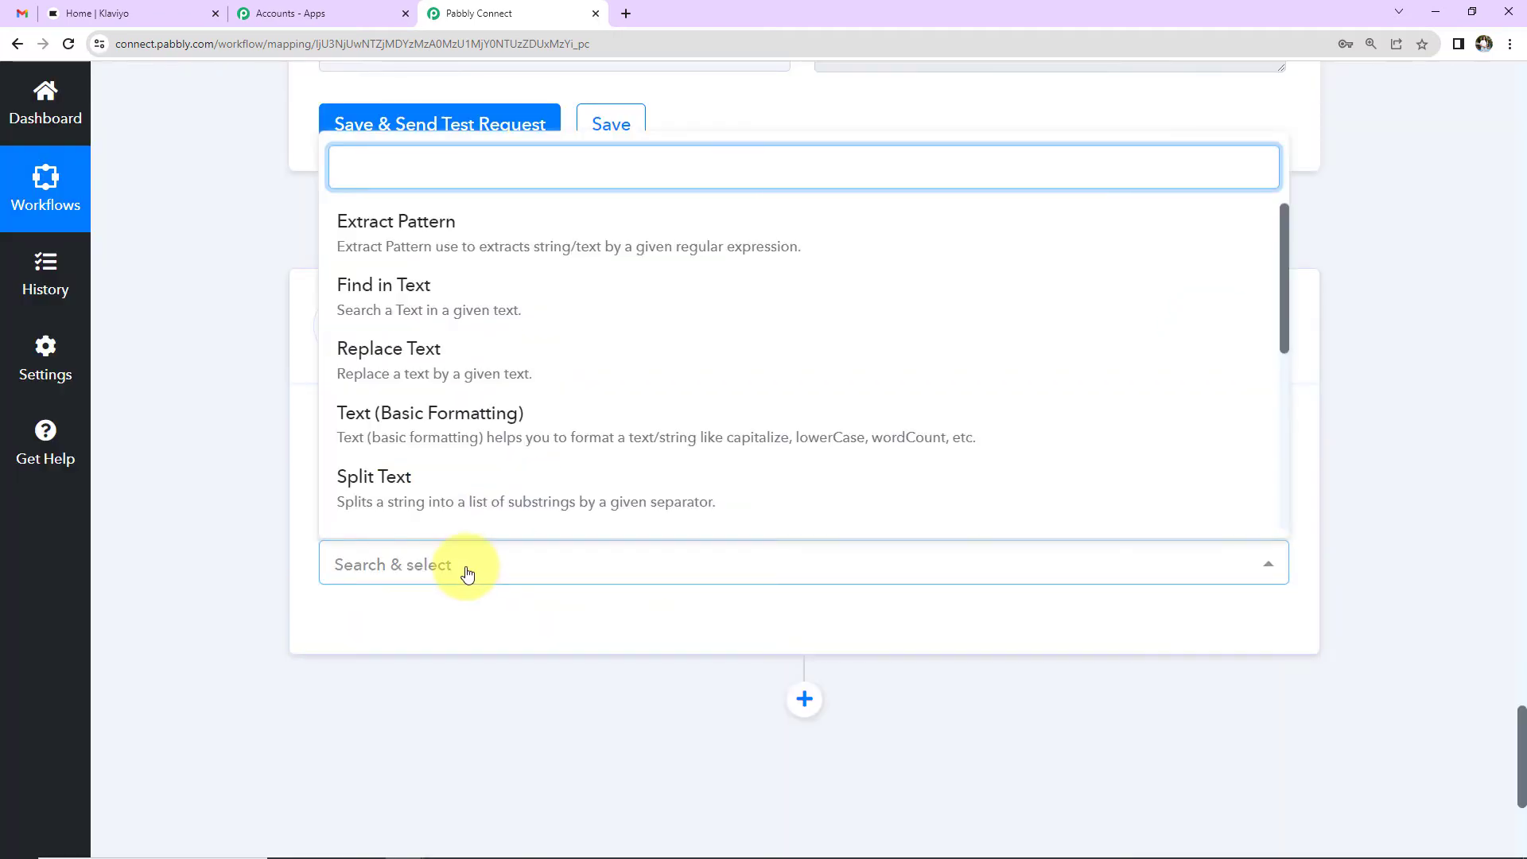
{"action": "scroll", "coordinate": [409, 374], "scroll_direction": "down", "scroll_amount": 2}
{"action": "left_click", "coordinate": [409, 375]}
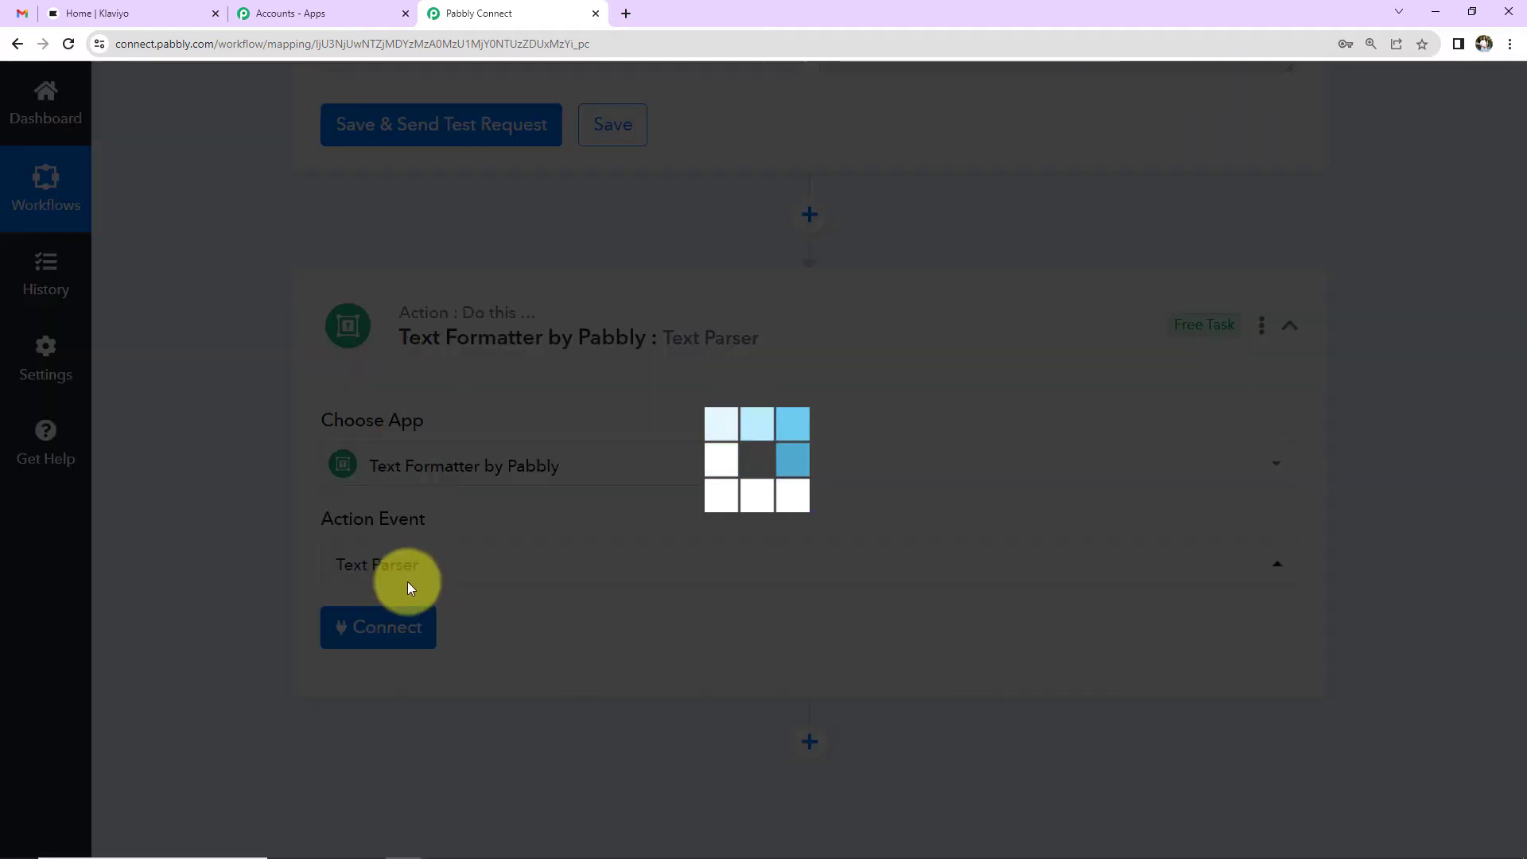
{"action": "left_click", "coordinate": [400, 640]}
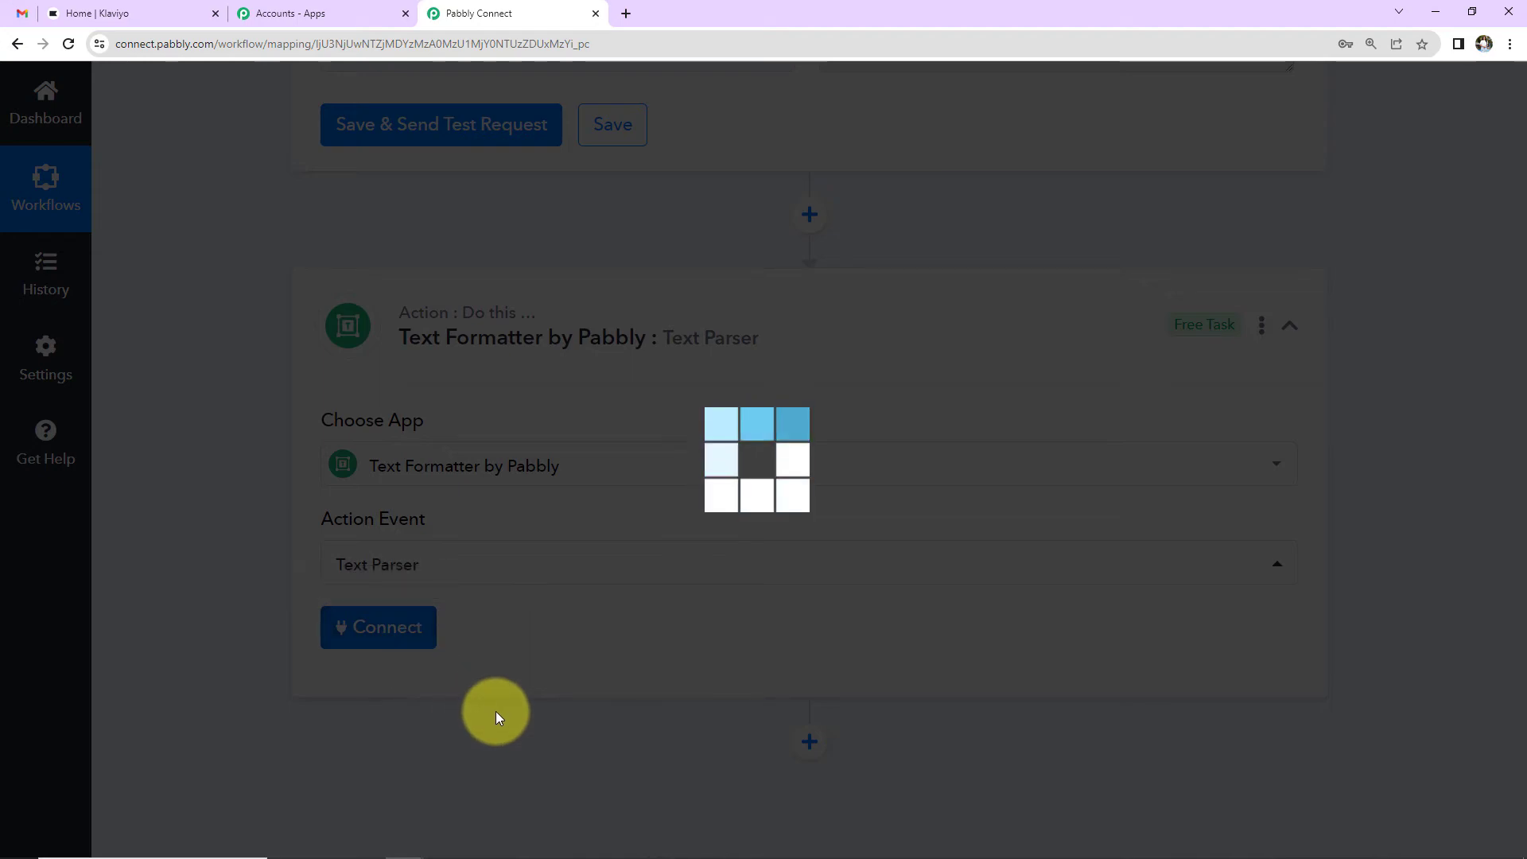
Step: Map the email Body Text as the text to parse
{"action": "scroll", "coordinate": [495, 710], "scroll_direction": "down", "scroll_amount": 5}
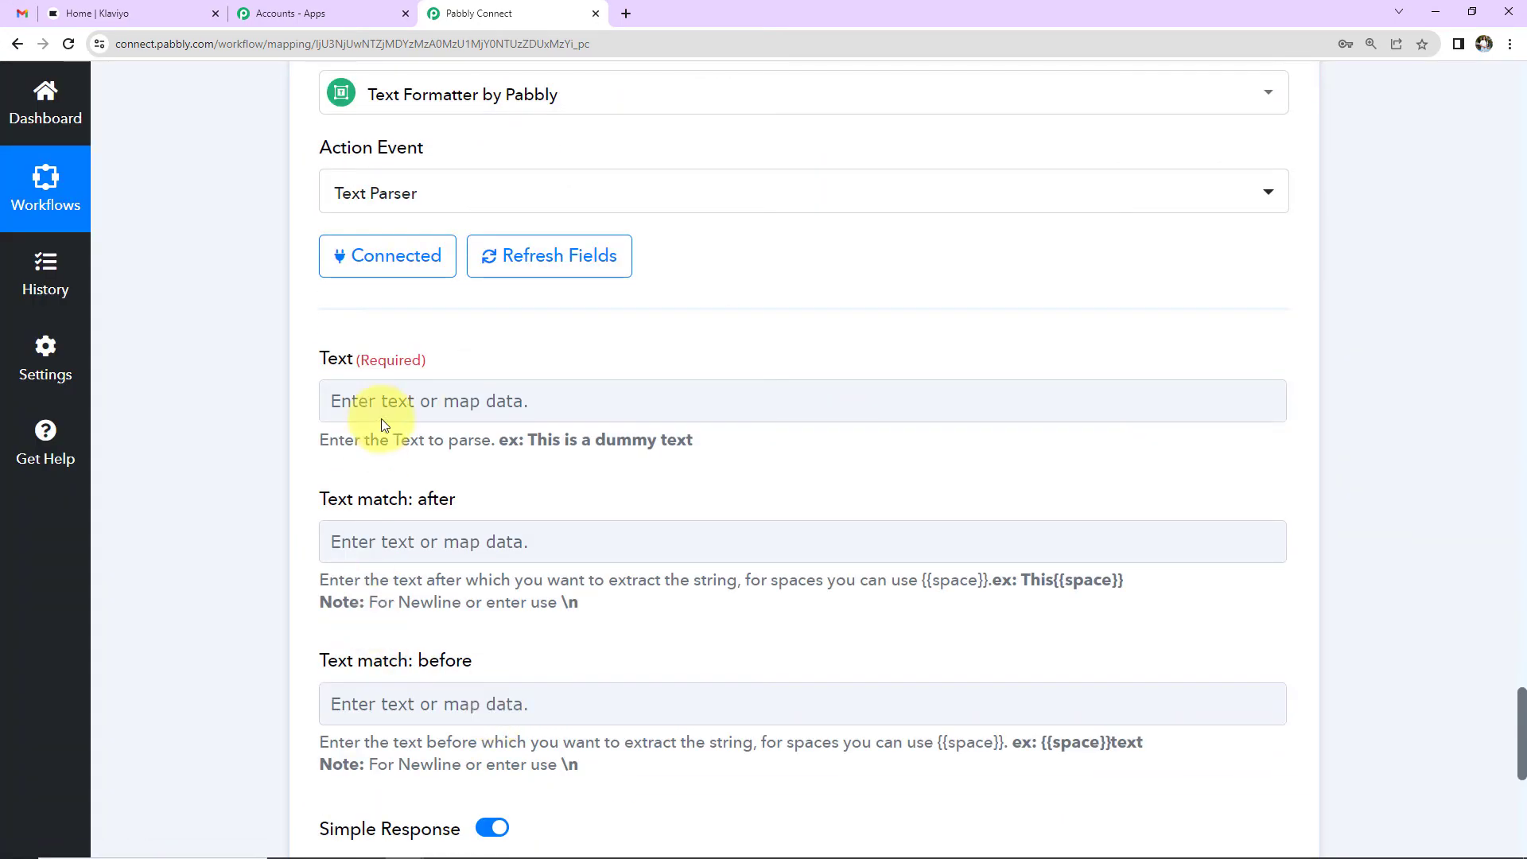
{"action": "left_click", "coordinate": [400, 406]}
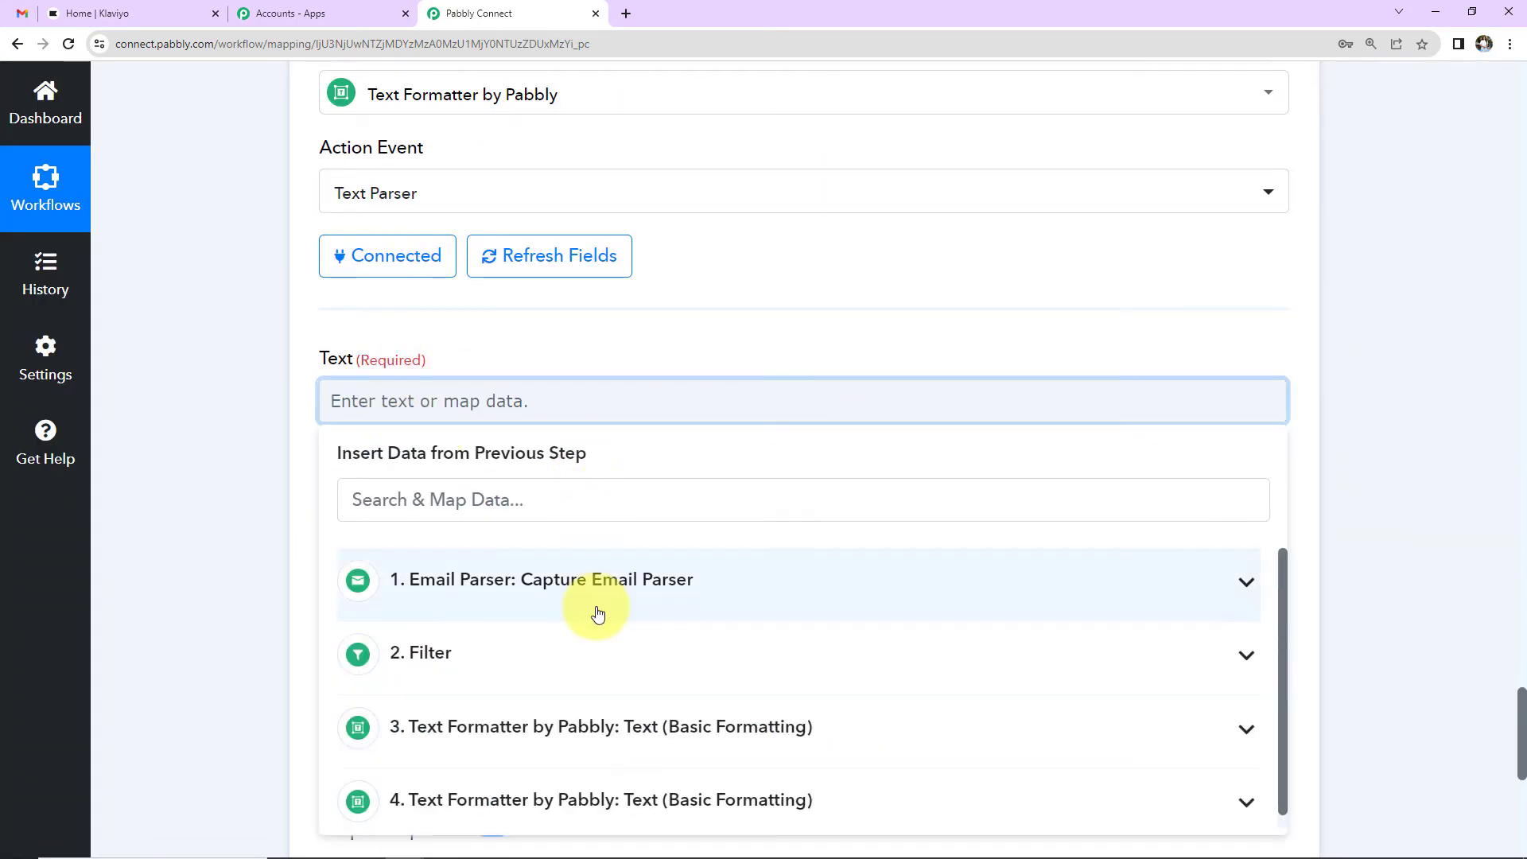
{"action": "left_click", "coordinate": [586, 595]}
{"action": "scroll", "coordinate": [633, 744], "scroll_direction": "down", "scroll_amount": 5}
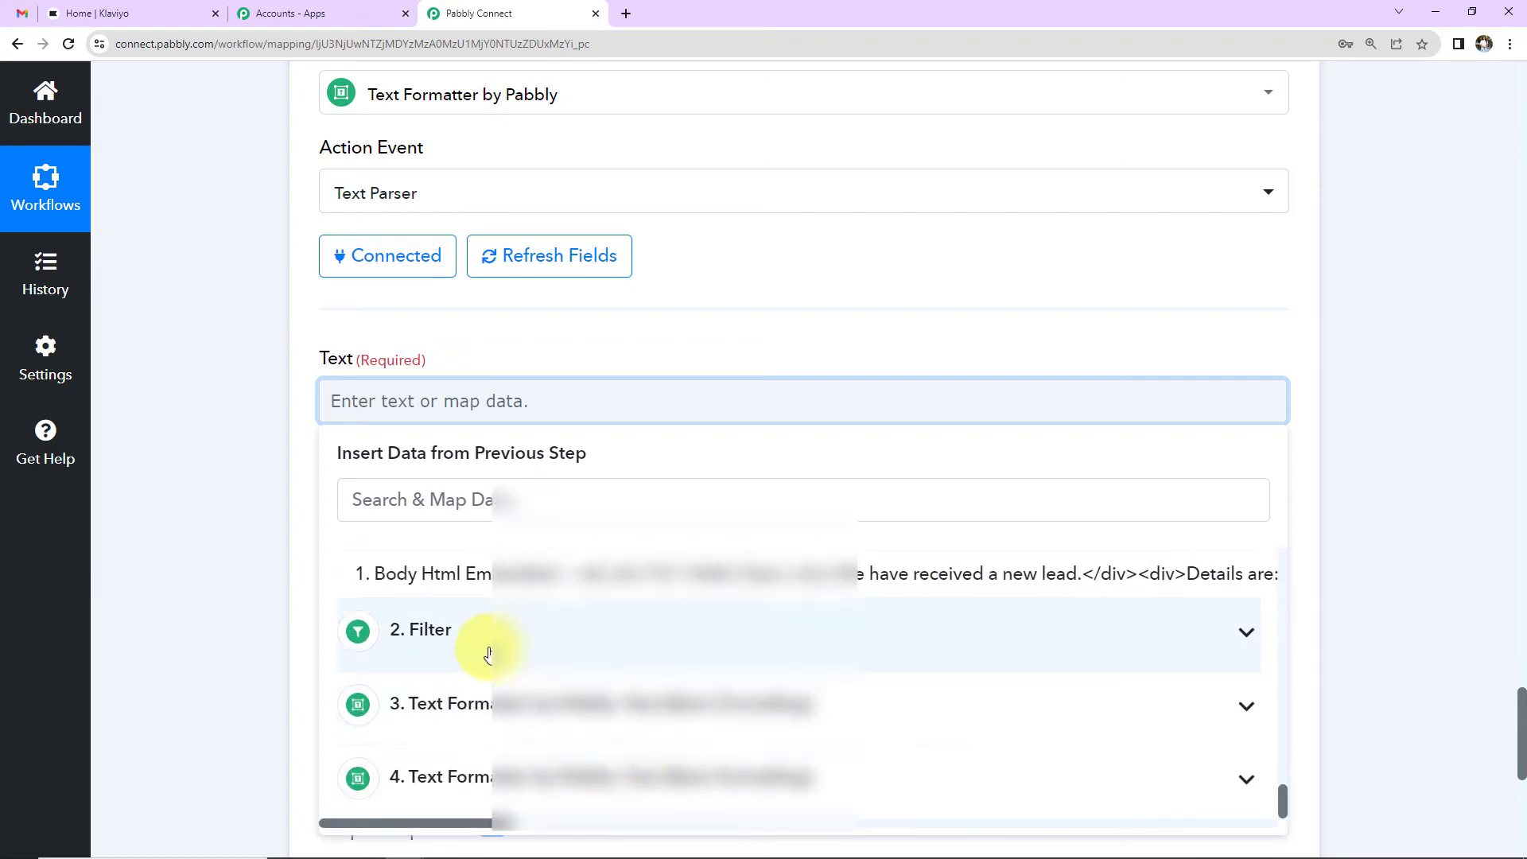
{"action": "scroll", "coordinate": [487, 655], "scroll_direction": "up", "scroll_amount": 3}
{"action": "left_click", "coordinate": [477, 672]}
{"action": "left_click", "coordinate": [263, 553]}
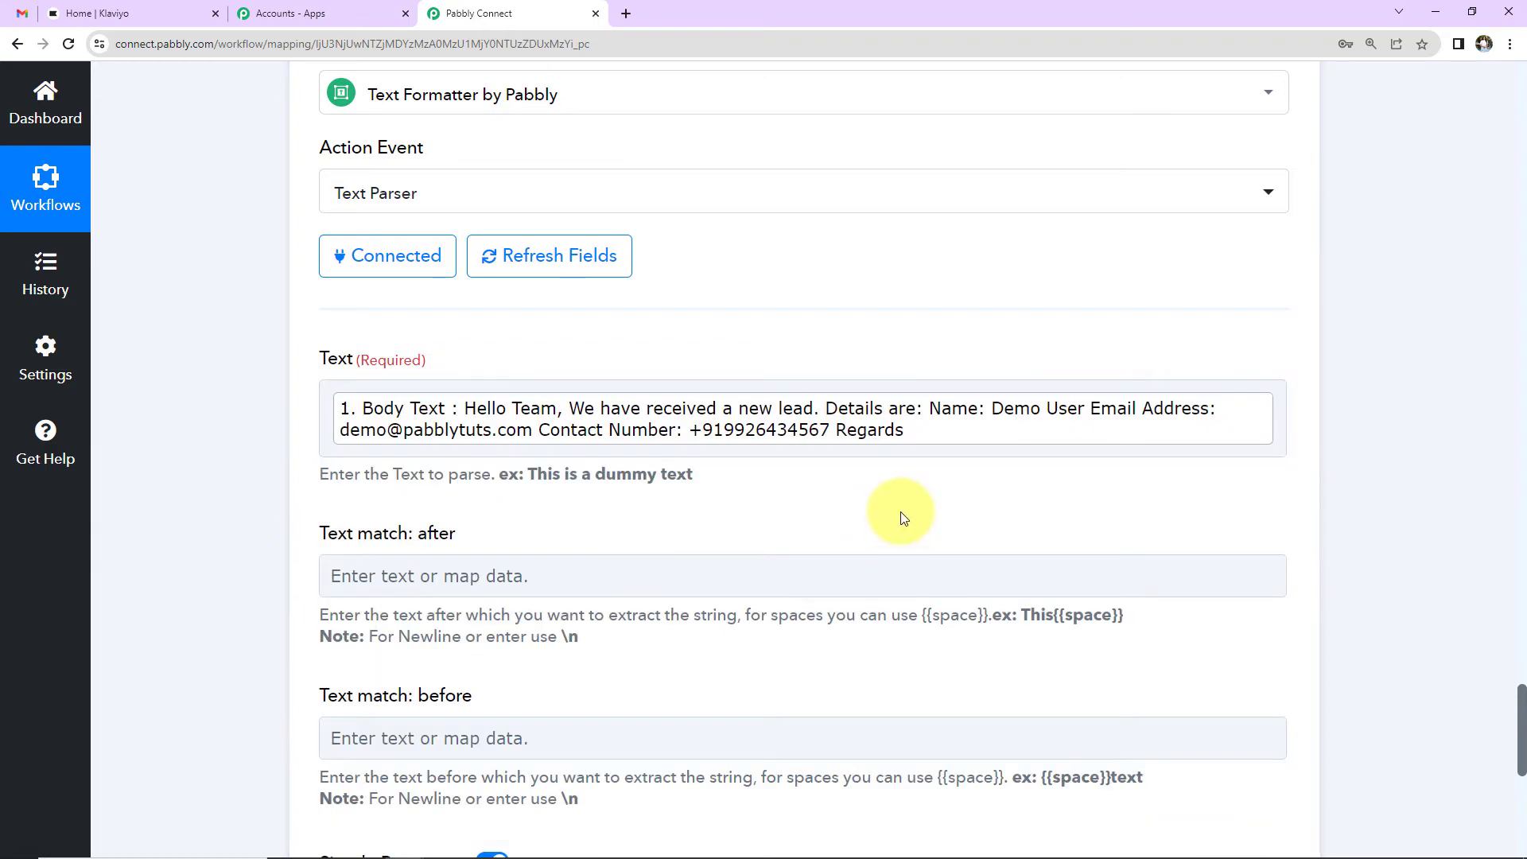
{"action": "left_click", "coordinate": [1014, 423]}
{"action": "left_click_drag", "start_coordinate": [995, 409], "coordinate": [1024, 490]}
{"action": "left_click", "coordinate": [1365, 501]}
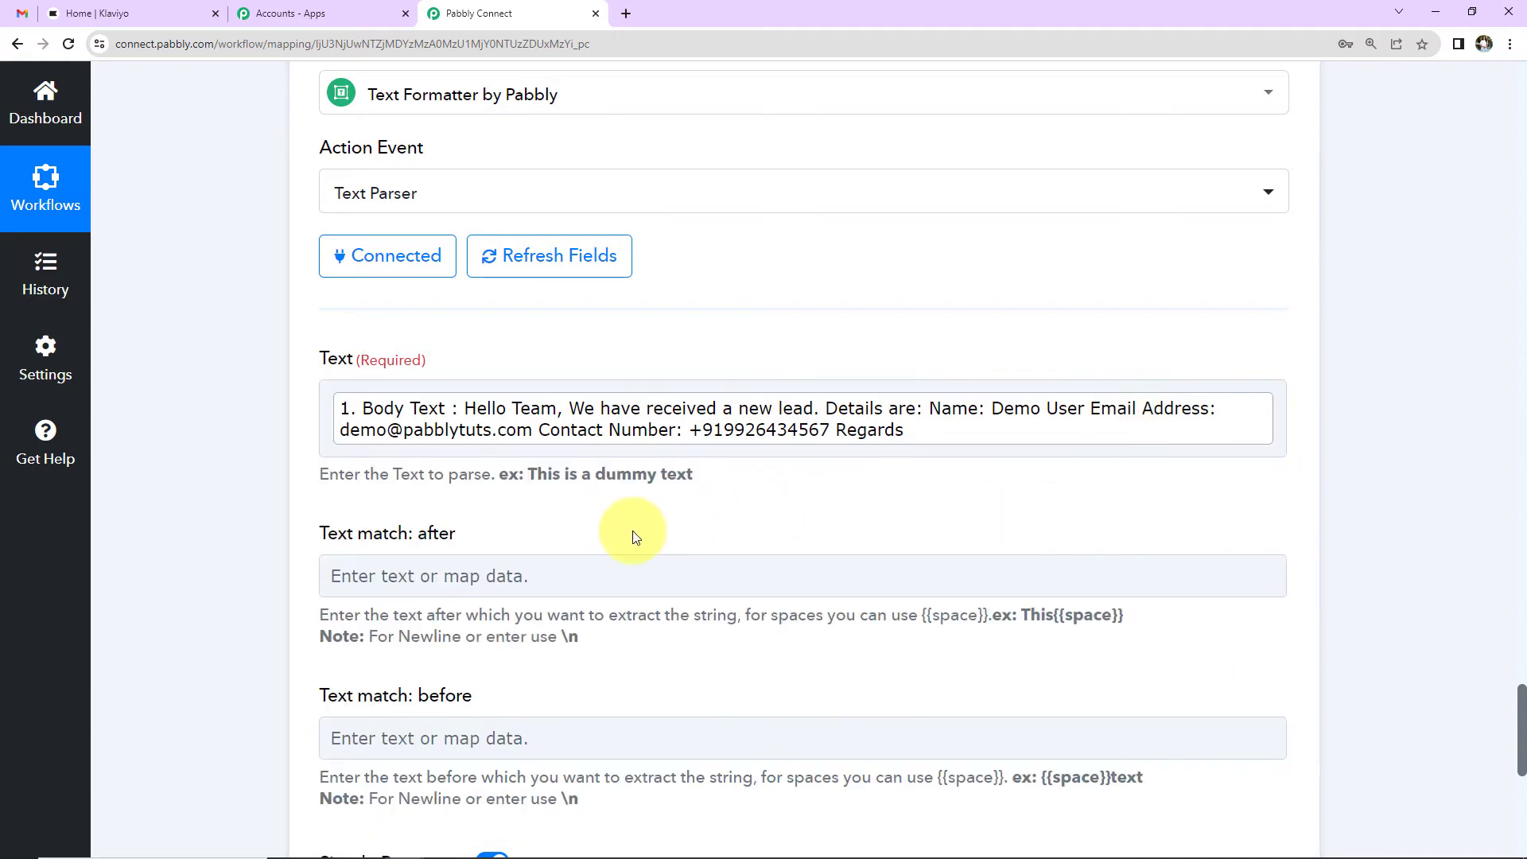
{"action": "scroll", "coordinate": [635, 537], "scroll_direction": "down", "scroll_amount": 3}
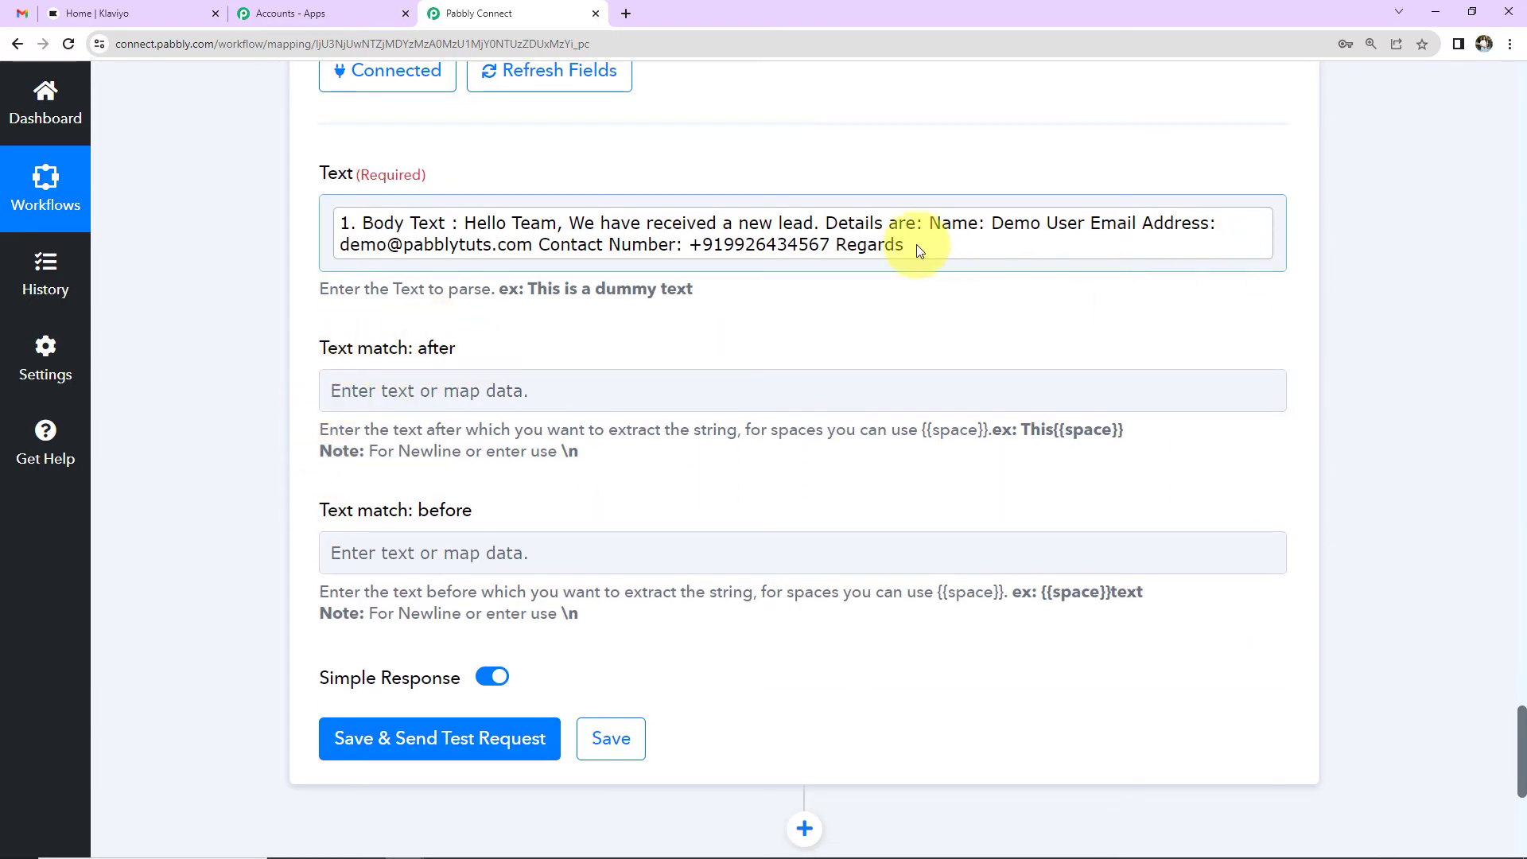
Step: Extract text after 'Name:' and before 'Email', then test to confirm the lead's name is returned
{"action": "left_click", "coordinate": [815, 397]}
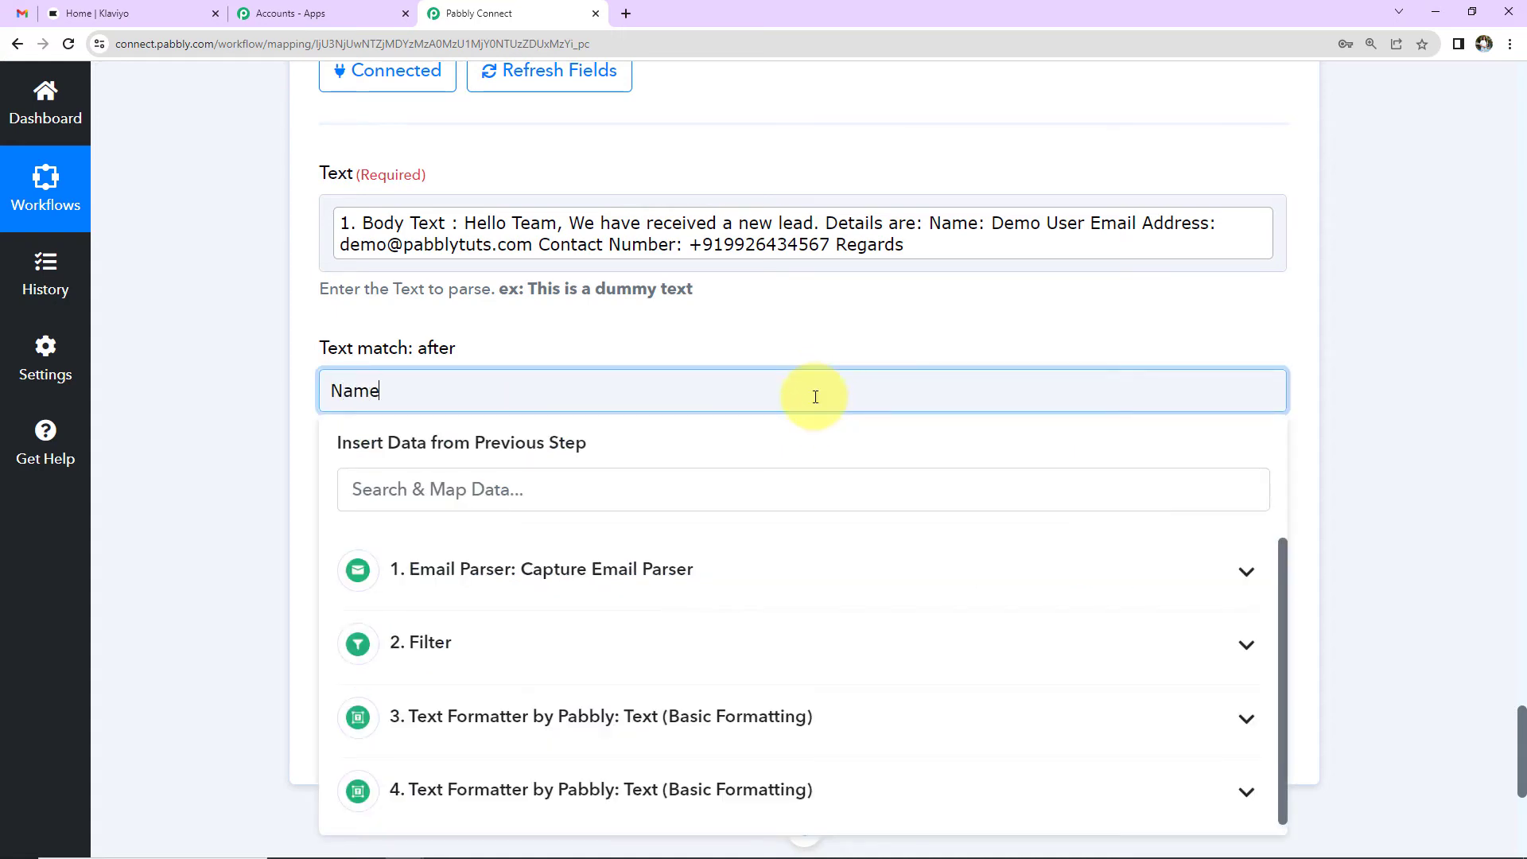
{"action": "left_click", "coordinate": [199, 394]}
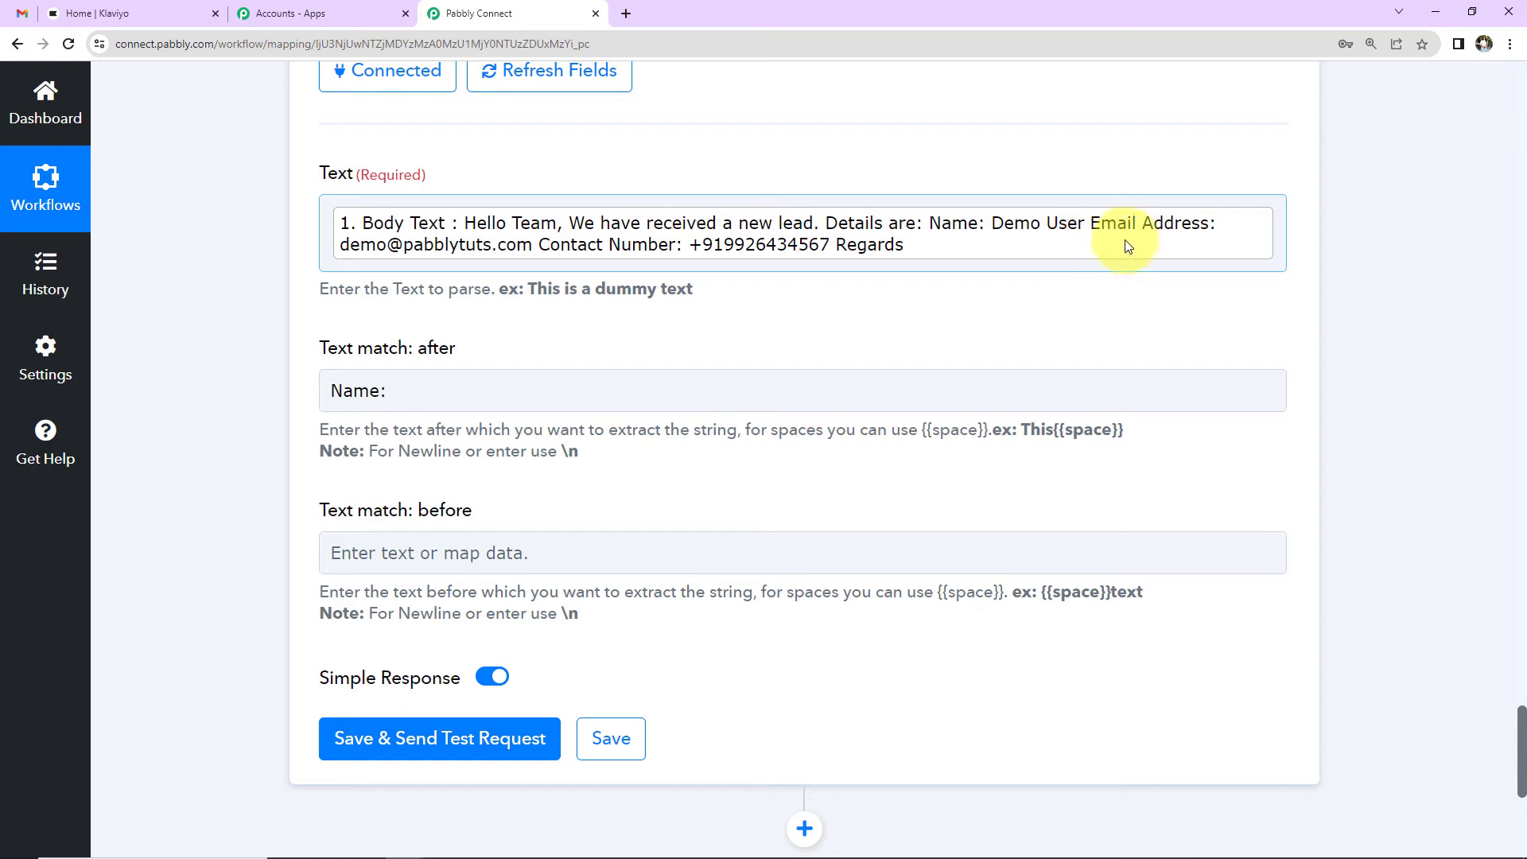
{"action": "left_click", "coordinate": [607, 557]}
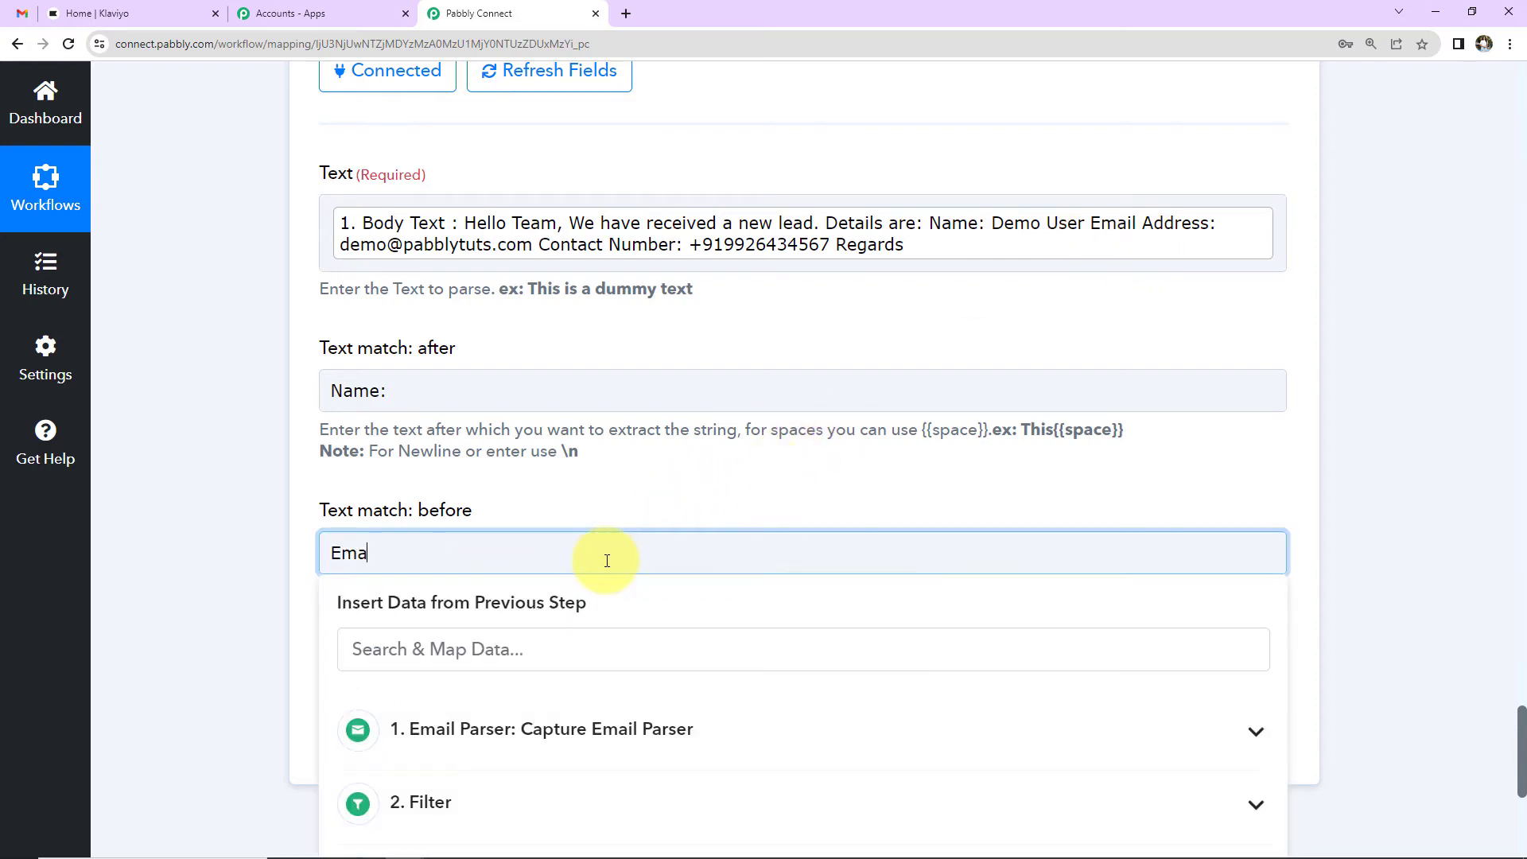
{"action": "left_click", "coordinate": [288, 582]}
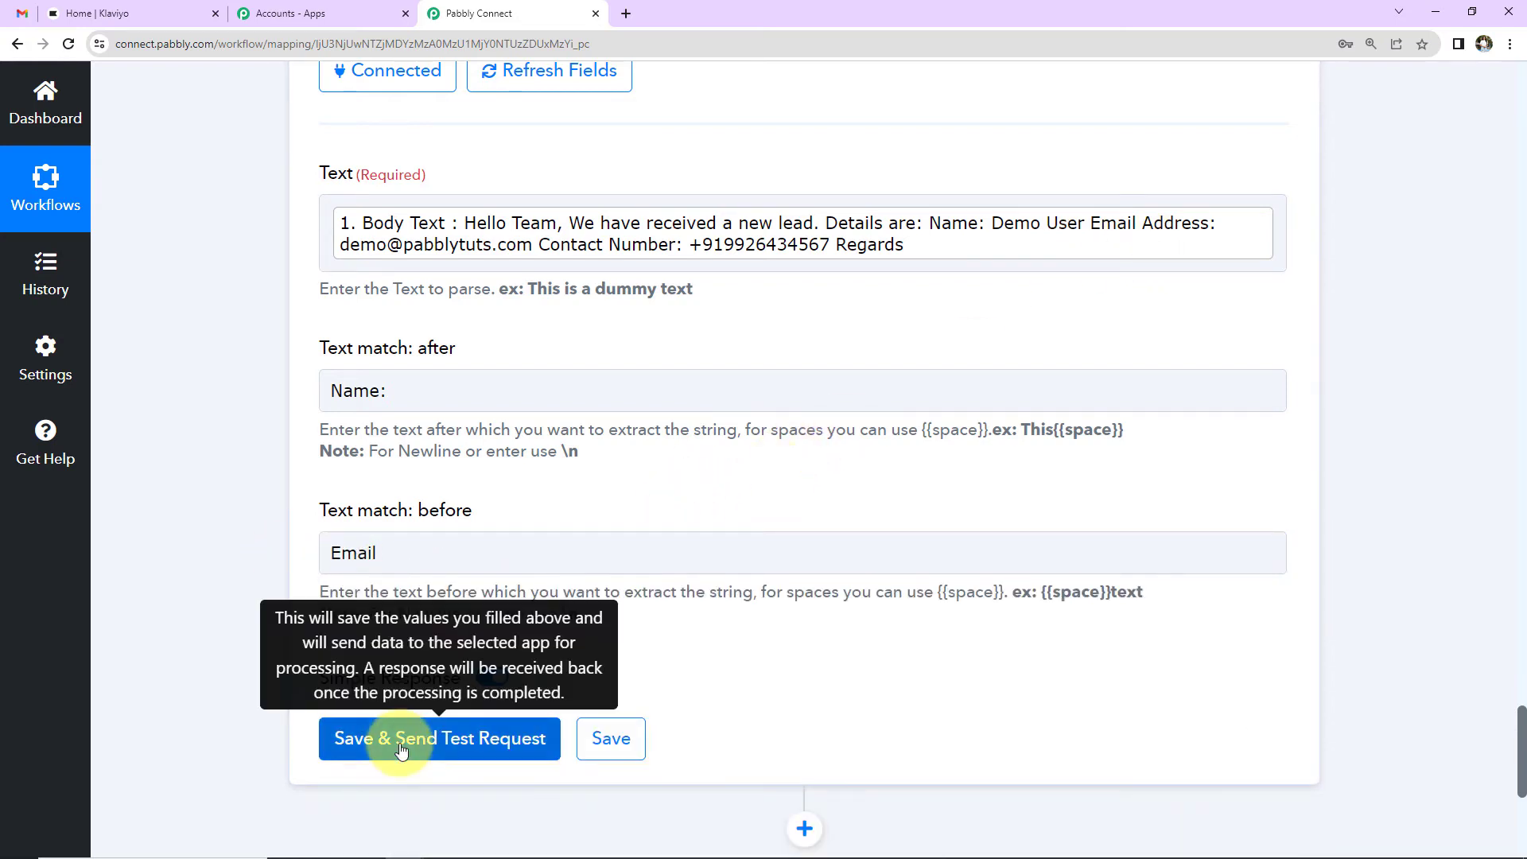
{"action": "left_click", "coordinate": [401, 750]}
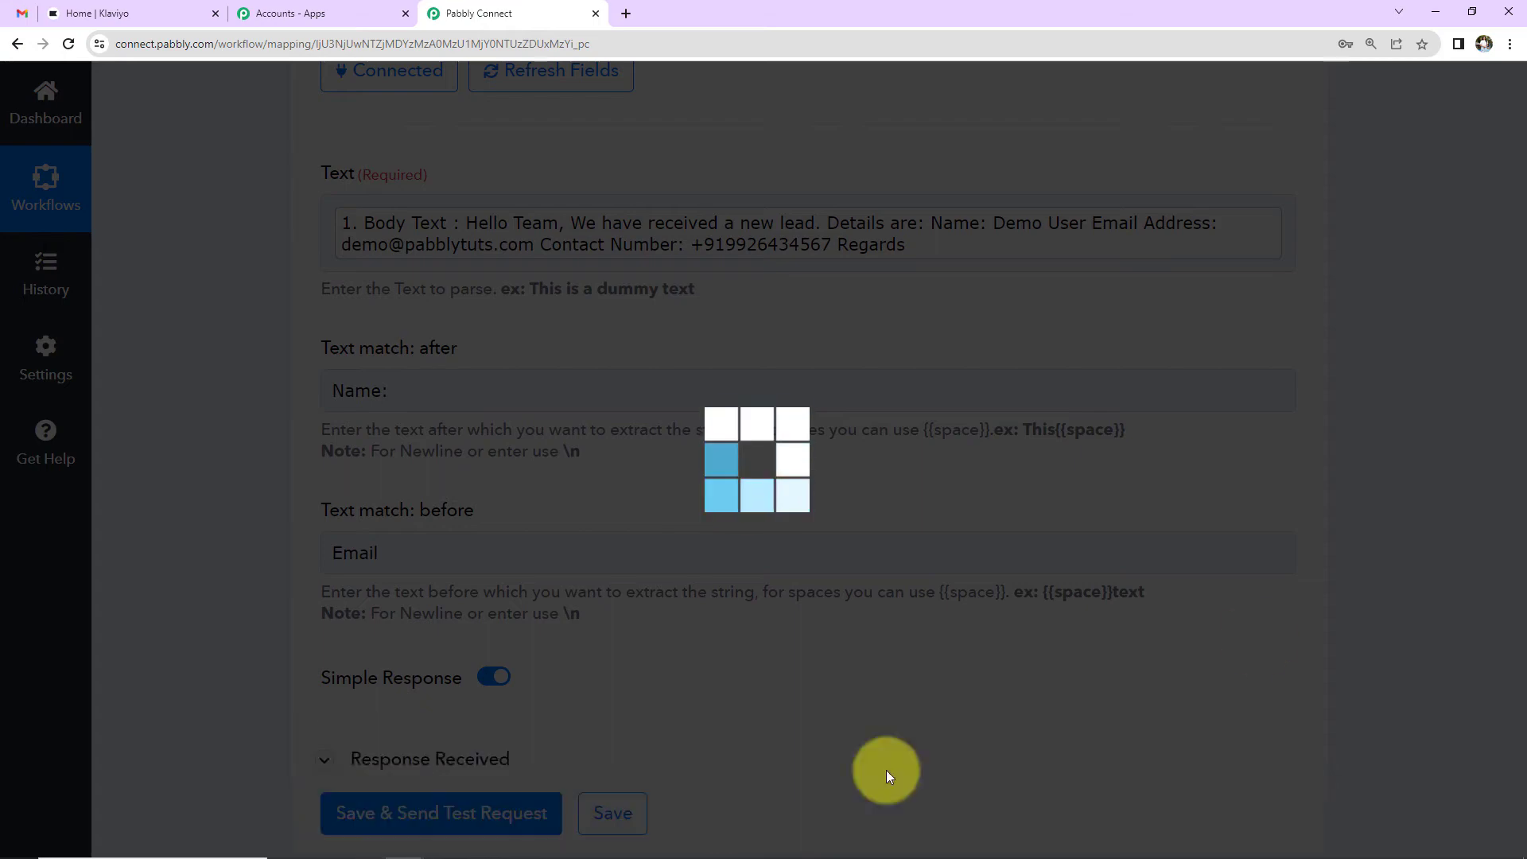
{"action": "scroll", "coordinate": [1385, 555], "scroll_direction": "down", "scroll_amount": 4}
{"action": "scroll", "coordinate": [1385, 551], "scroll_direction": "down", "scroll_amount": 1}
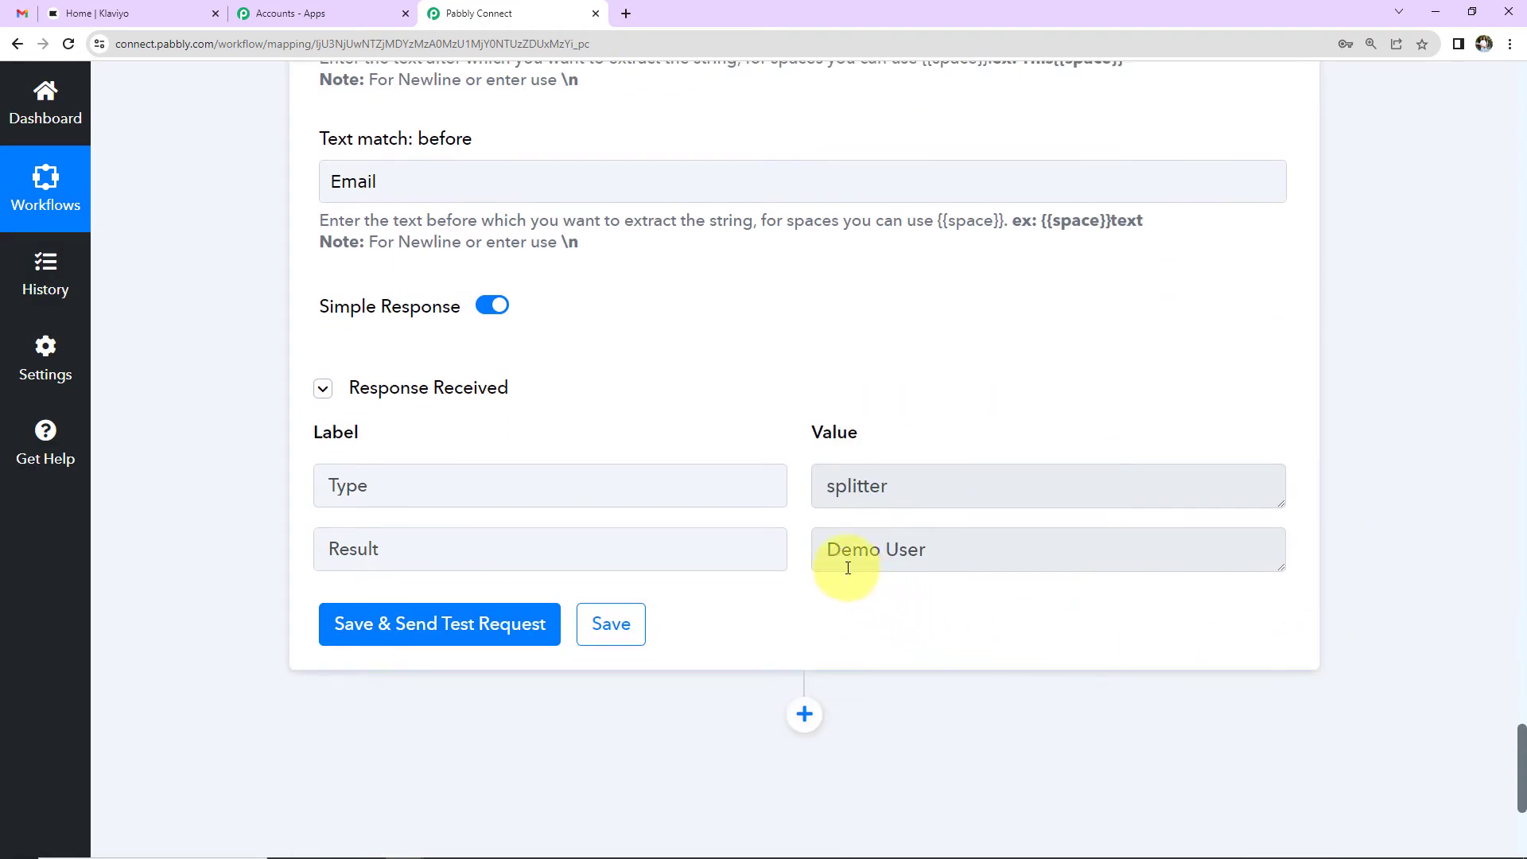
{"action": "left_click_drag", "start_coordinate": [827, 549], "coordinate": [954, 600]}
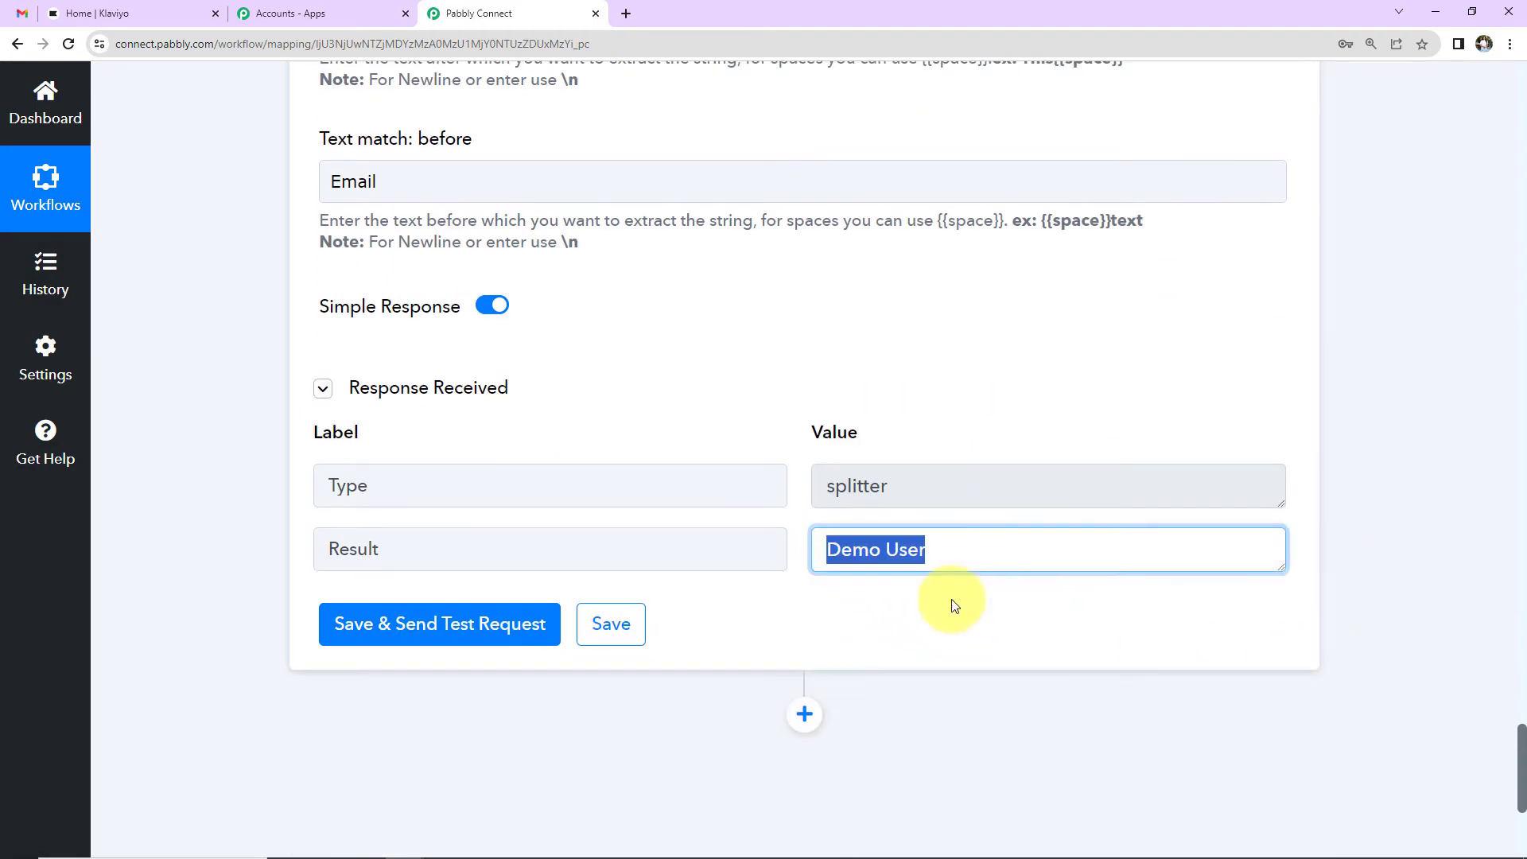
{"action": "left_click", "coordinate": [1409, 536]}
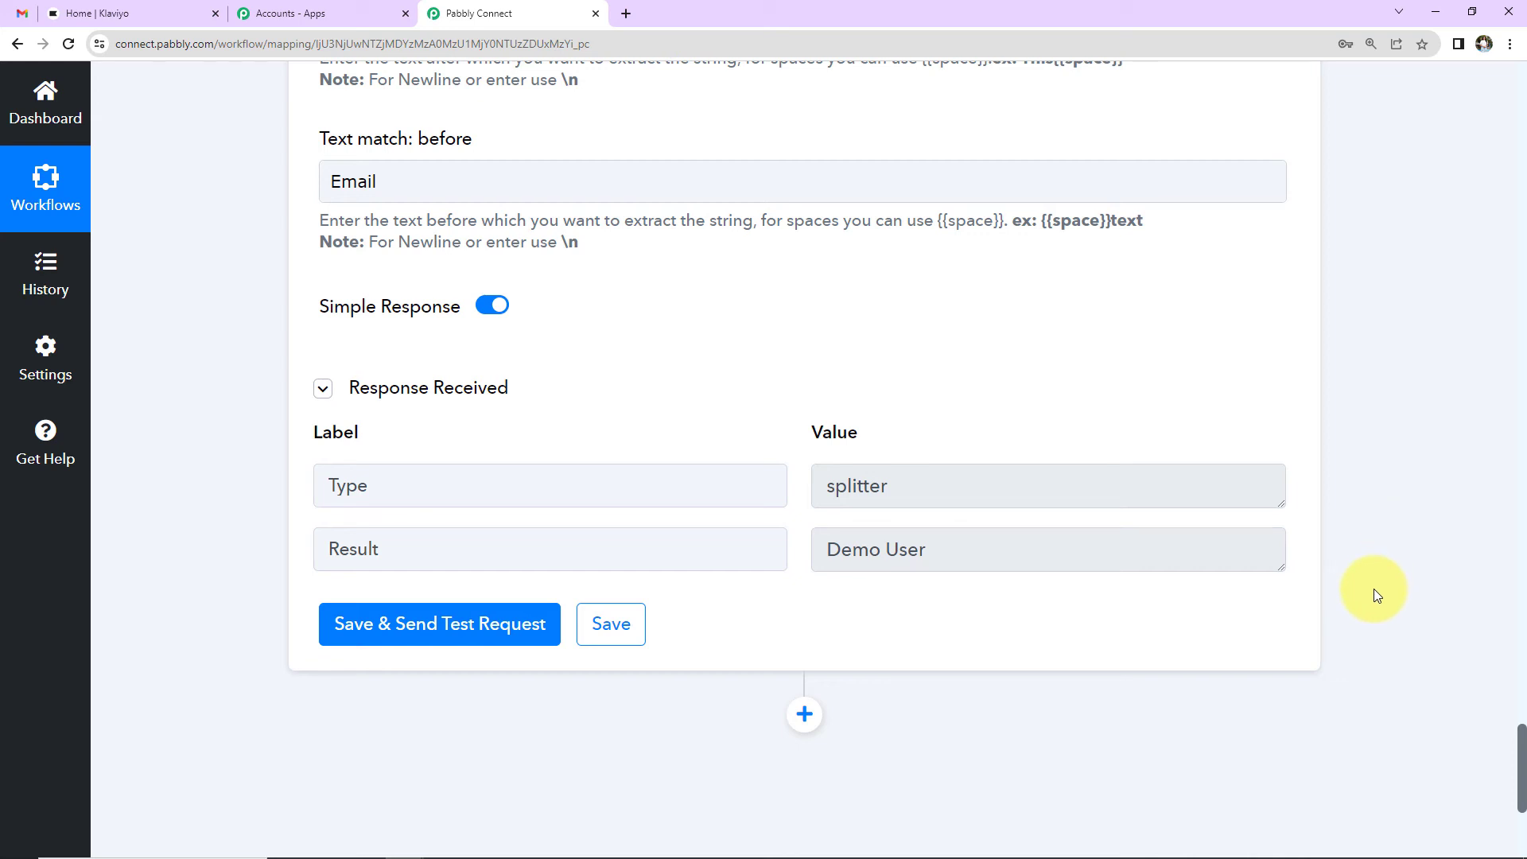
{"action": "scroll", "coordinate": [1376, 594], "scroll_direction": "down", "scroll_amount": 5}
{"action": "left_click", "coordinate": [804, 342]}
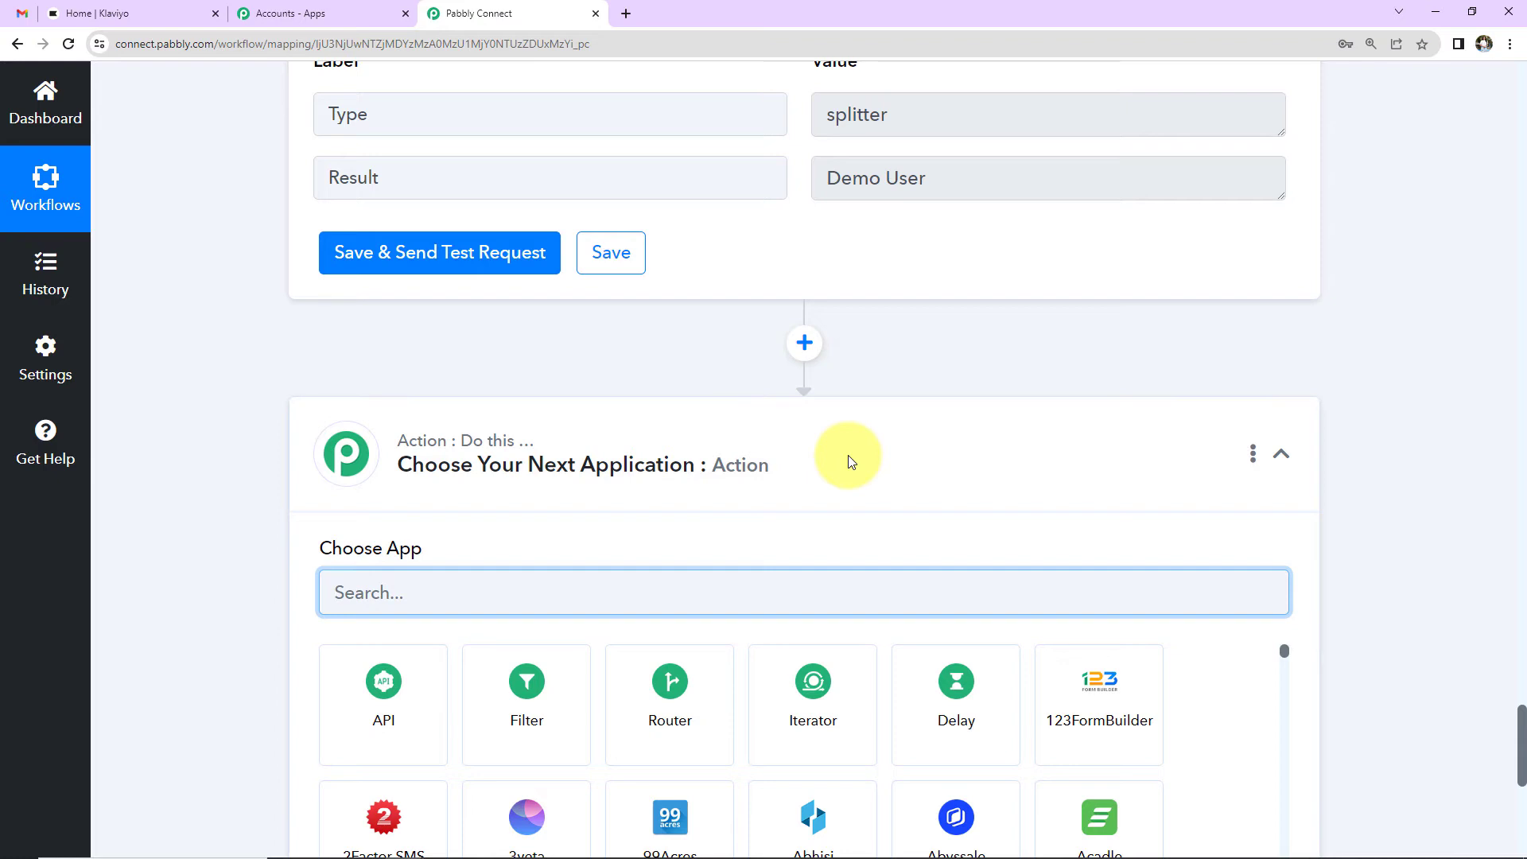
Step: Add a Klaviyo step using the Add/Update Subscriber to List event and begin connecting an account
{"action": "type", "text": "klav"}
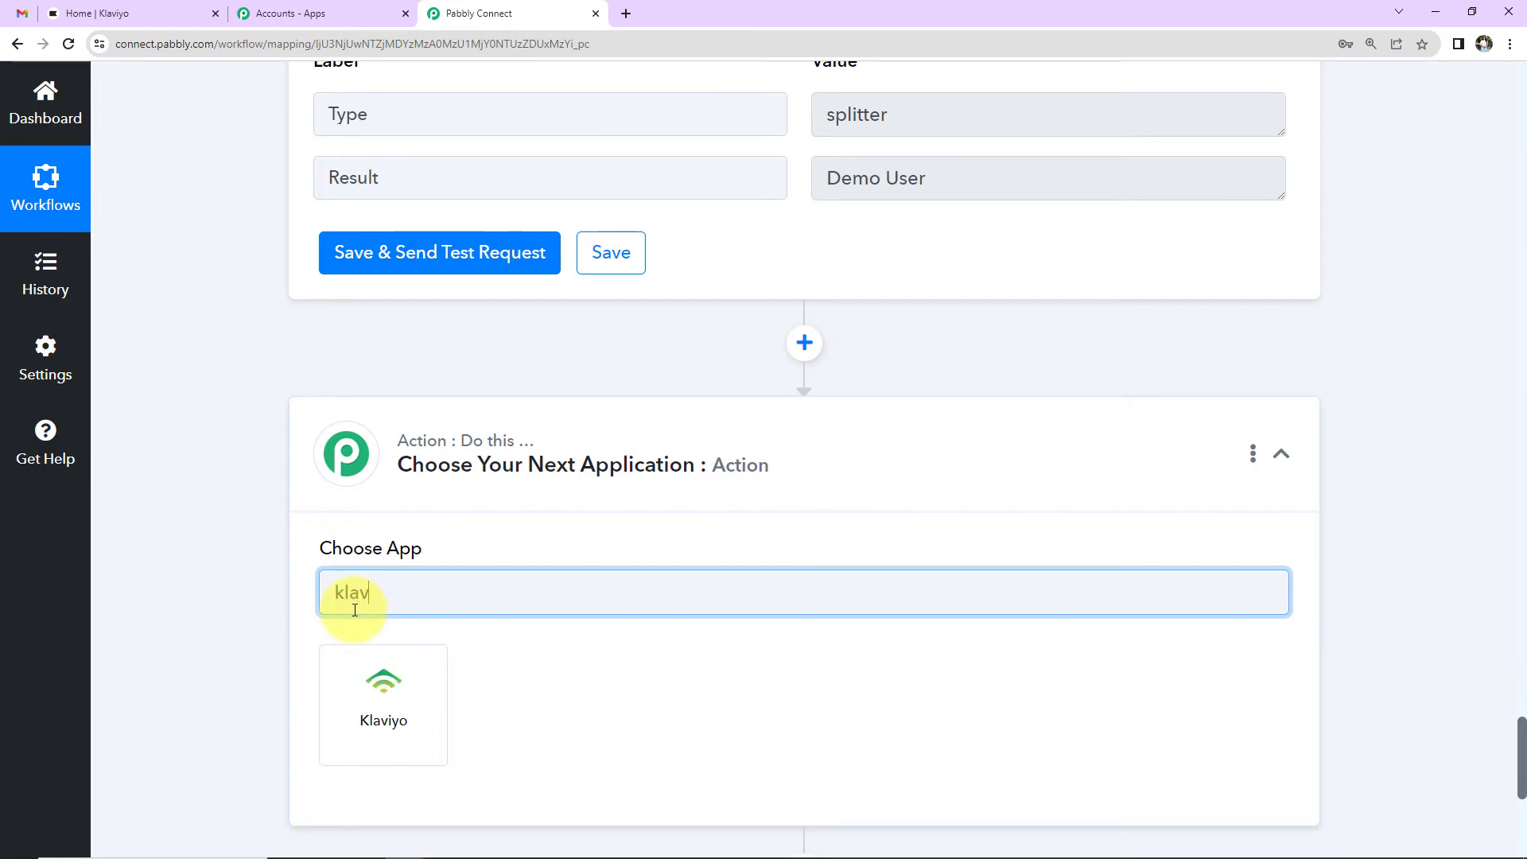
{"action": "left_click", "coordinate": [407, 714]}
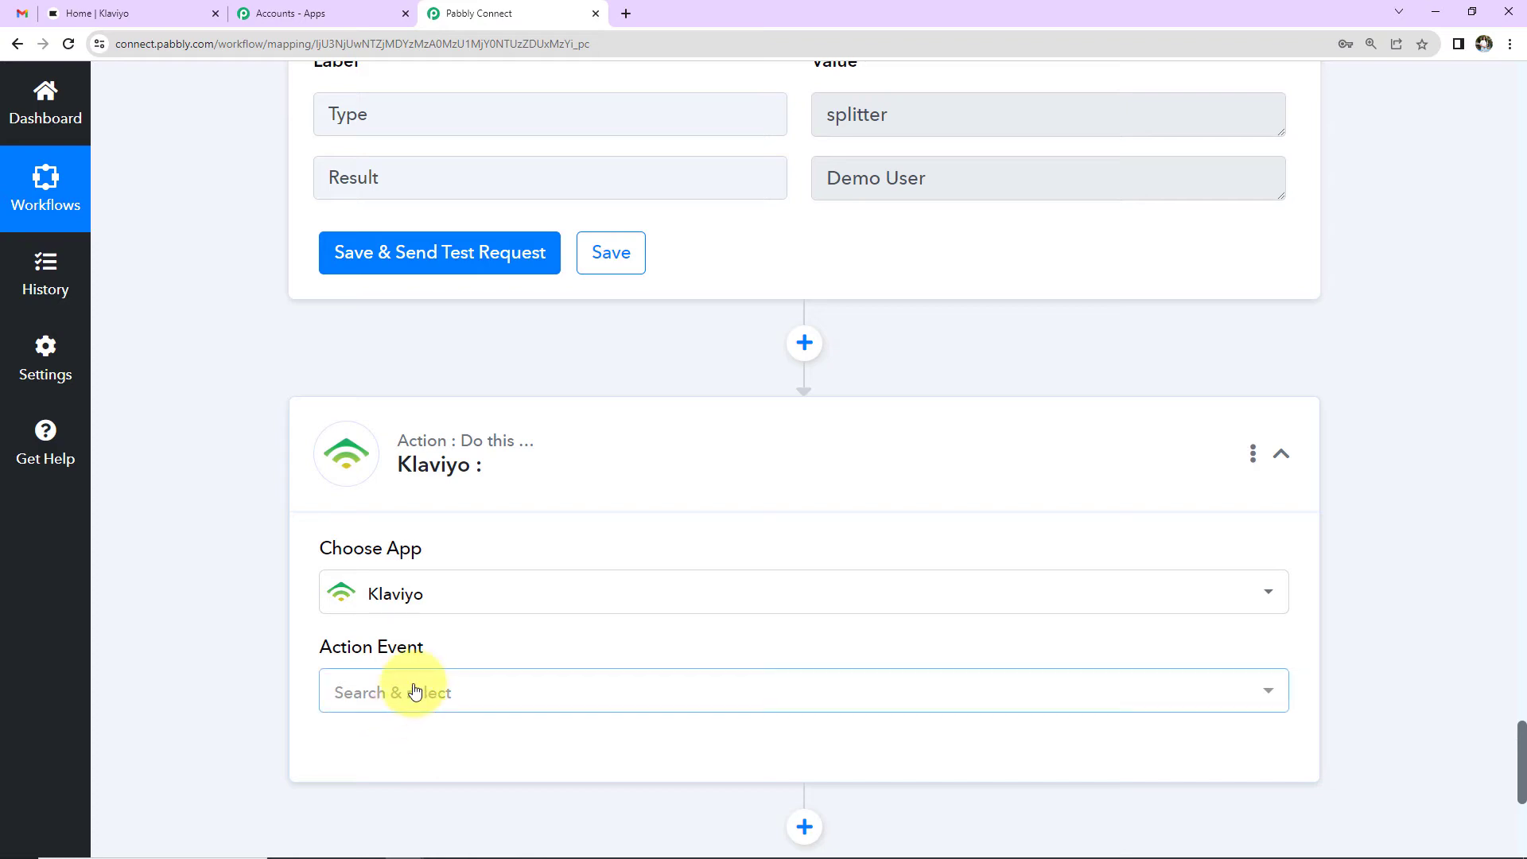
{"action": "left_click", "coordinate": [414, 691]}
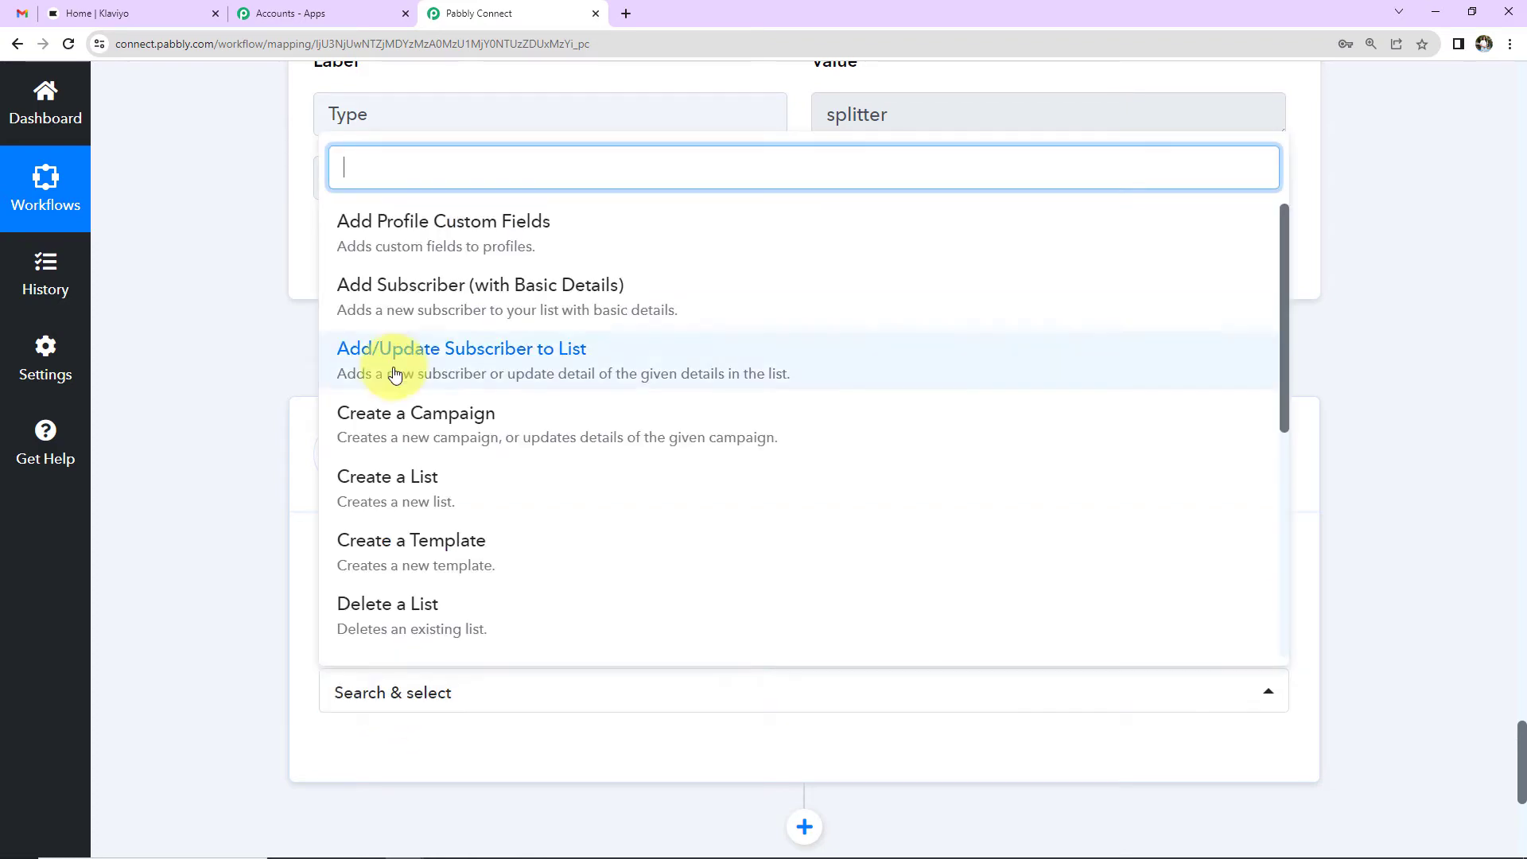
{"action": "left_click", "coordinate": [570, 351]}
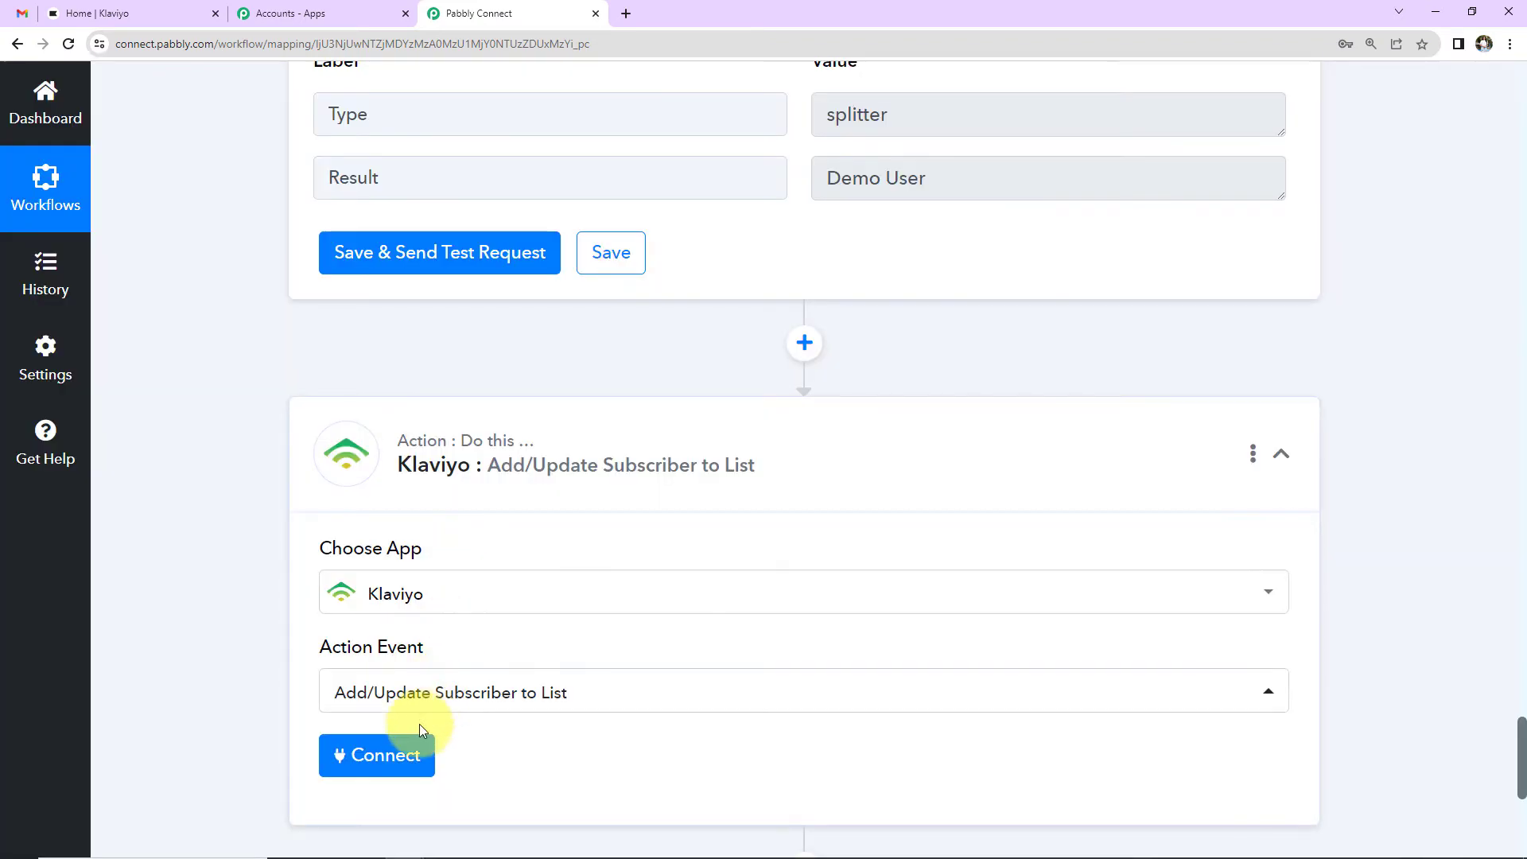
{"action": "left_click", "coordinate": [415, 754]}
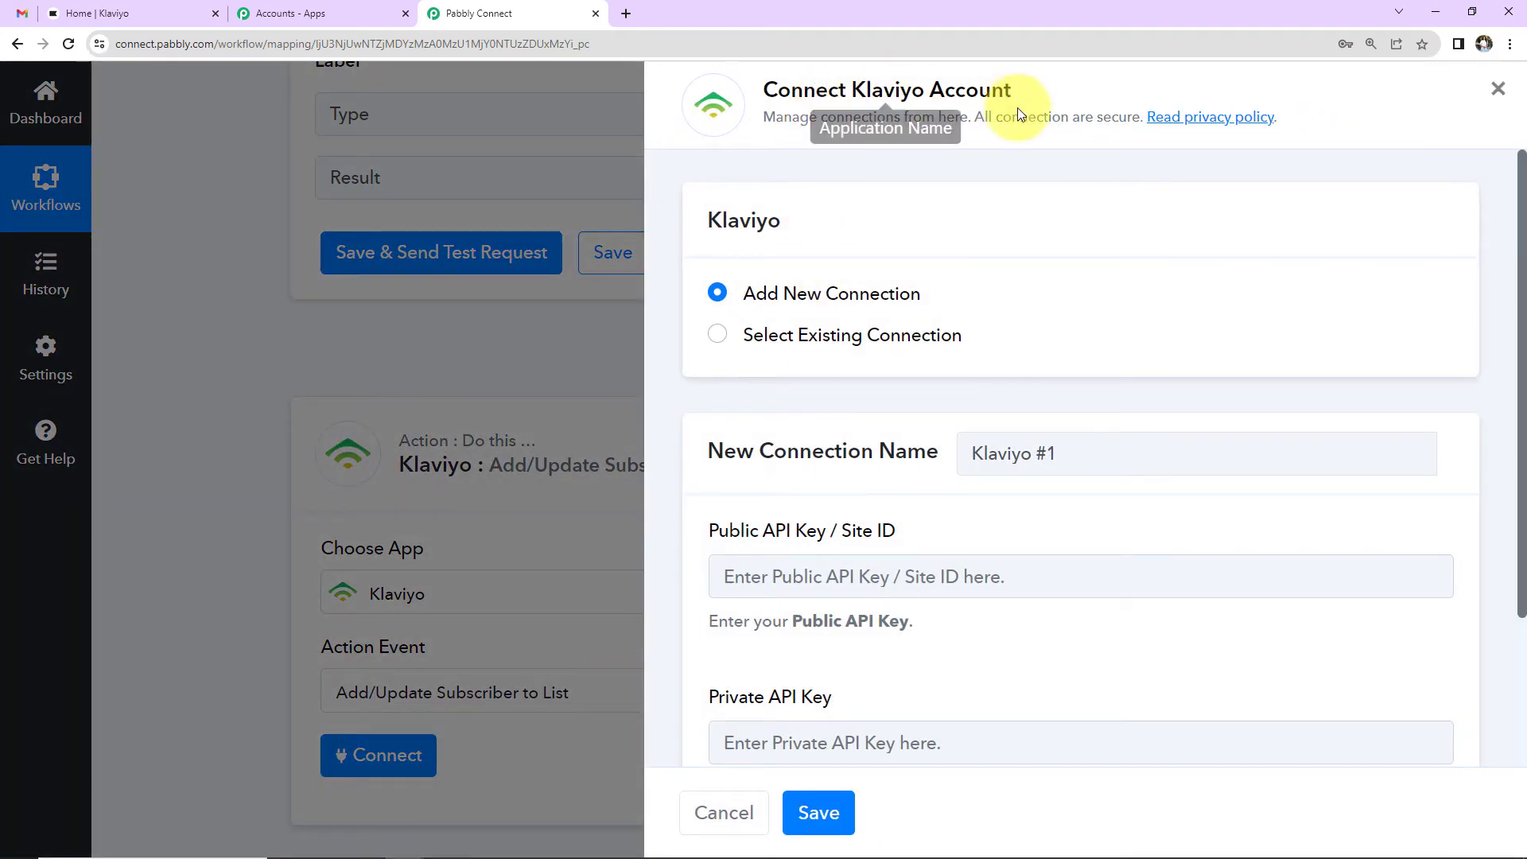
Step: Copy the public API key from Klaviyo's API Keys page into the connection form
{"action": "scroll", "coordinate": [914, 350], "scroll_direction": "down", "scroll_amount": 3}
{"action": "scroll", "coordinate": [899, 332], "scroll_direction": "up", "scroll_amount": 3}
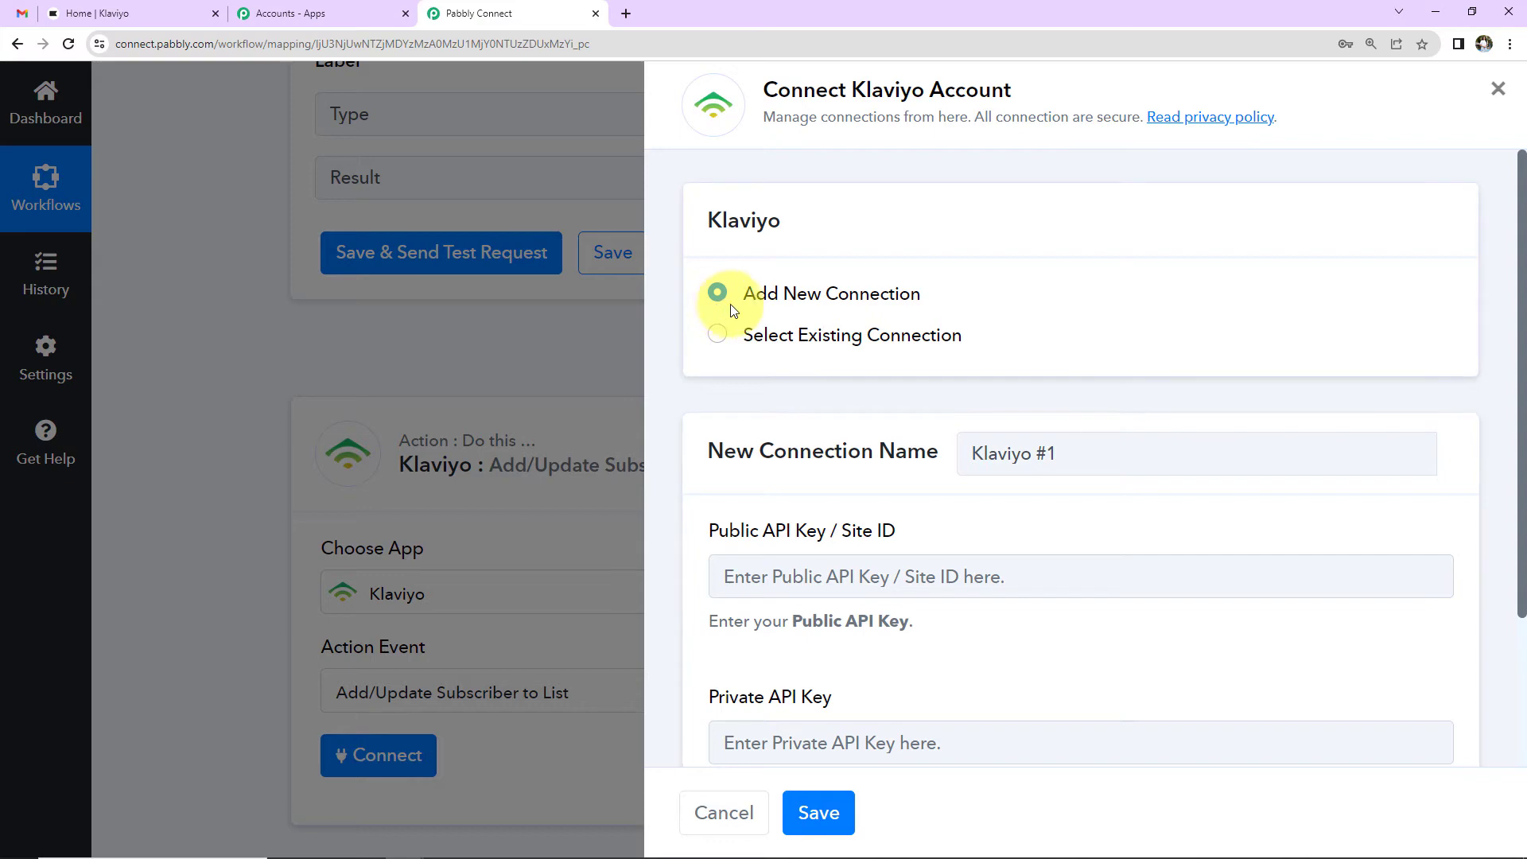
{"action": "scroll", "coordinate": [1127, 309], "scroll_direction": "down", "scroll_amount": 2}
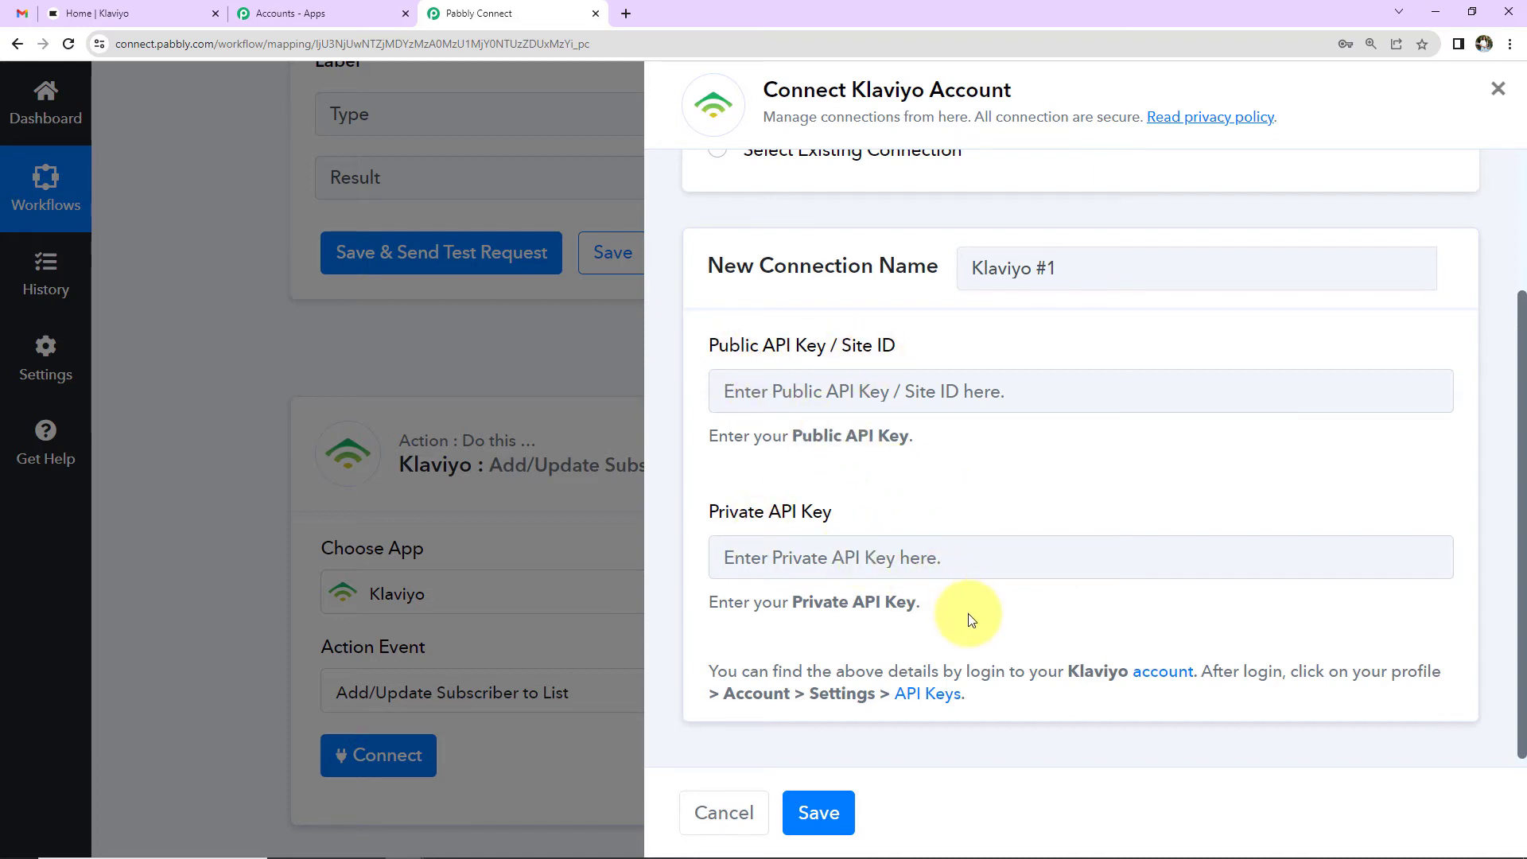
{"action": "left_click", "coordinate": [925, 695]}
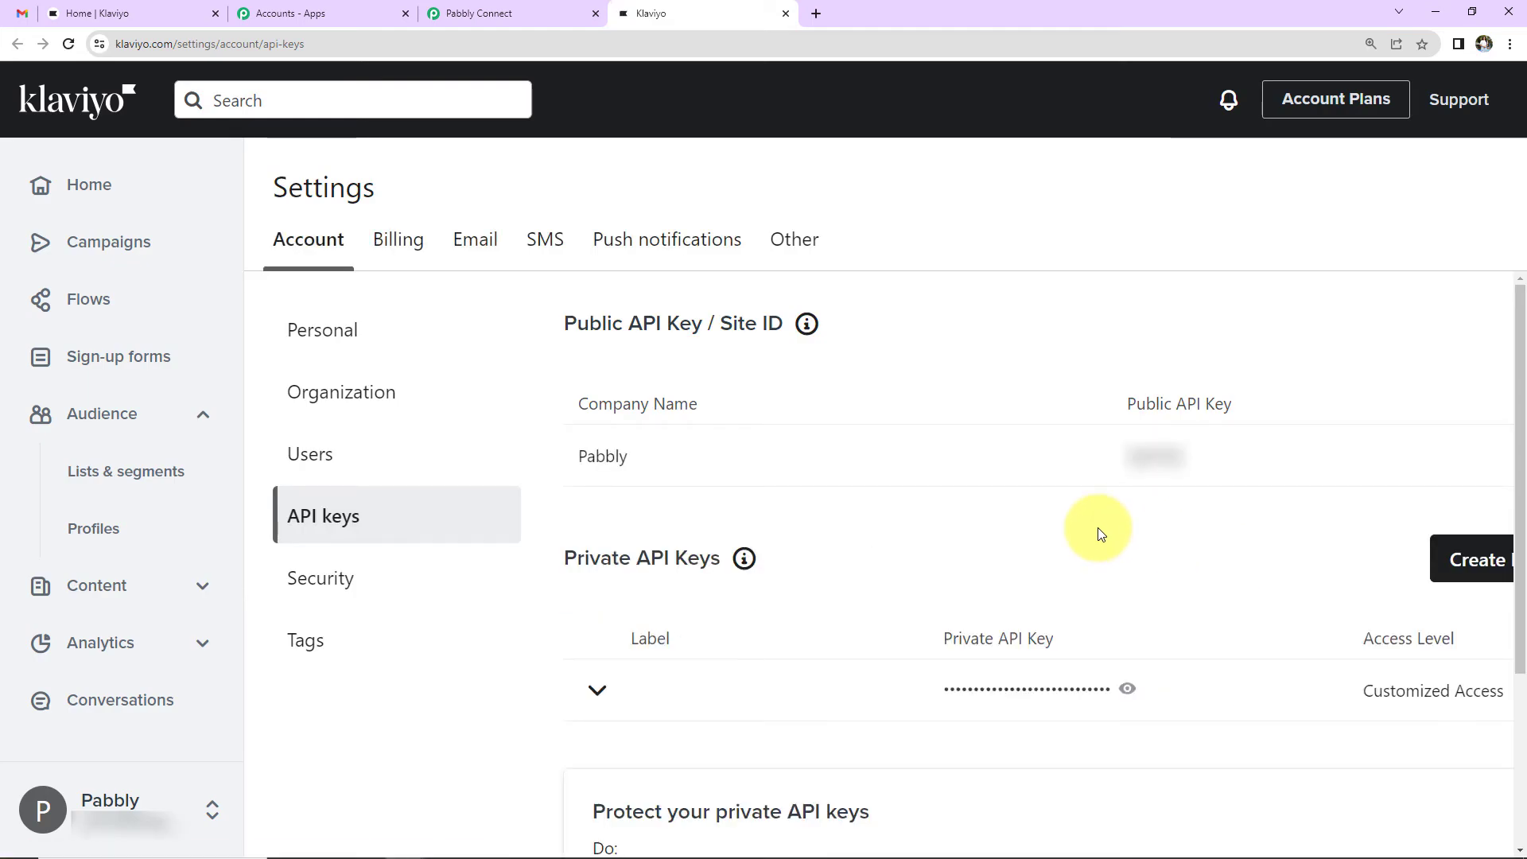
{"action": "key", "text": "ctrl+shift+Tab"}
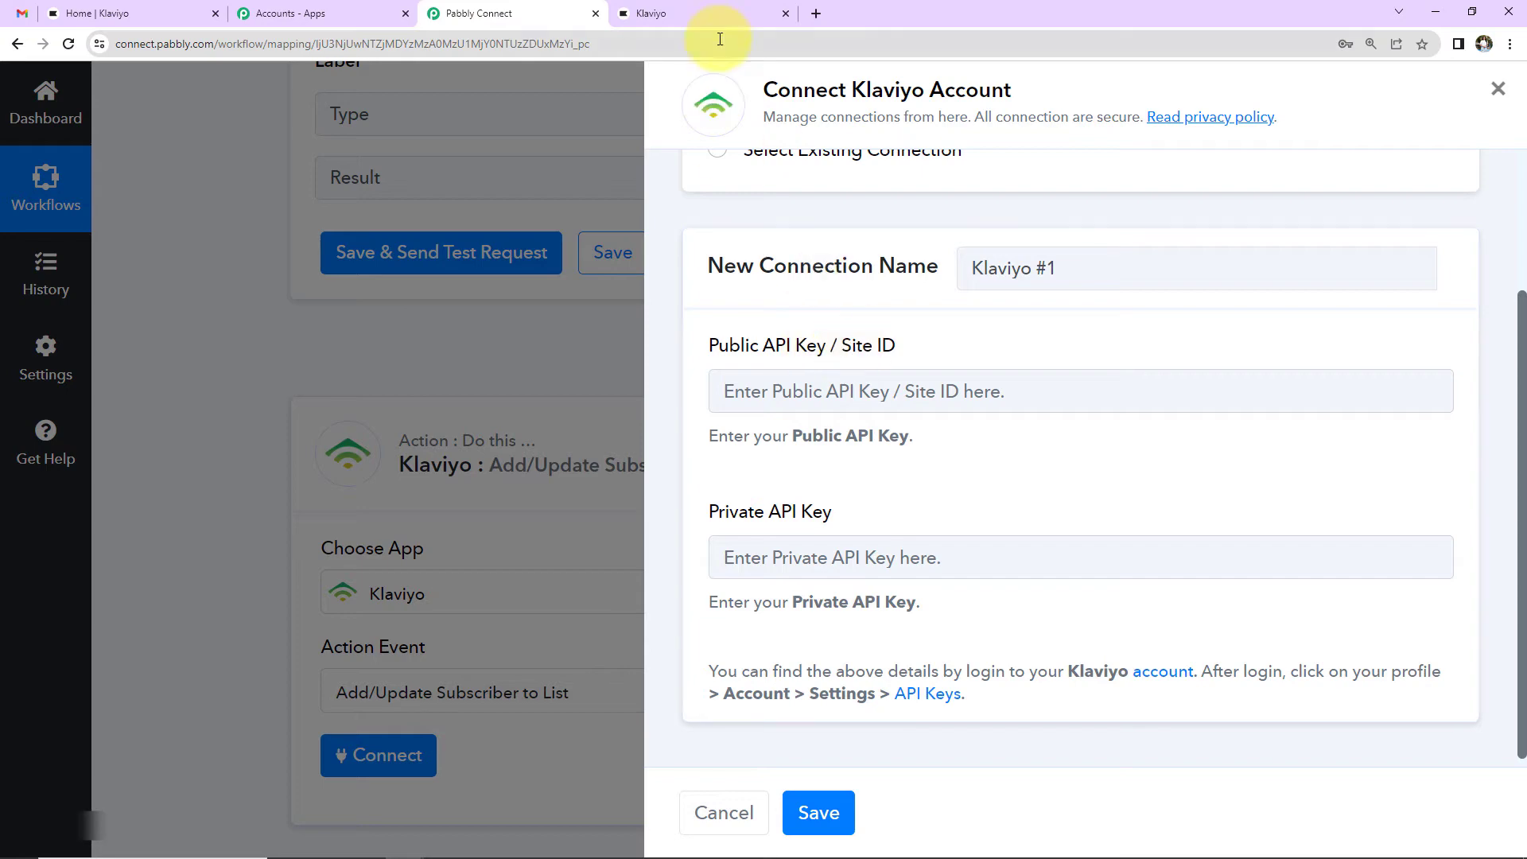
{"action": "left_click", "coordinate": [700, 13]}
{"action": "double_click", "coordinate": [1150, 455]}
{"action": "right_click", "coordinate": [1129, 464]}
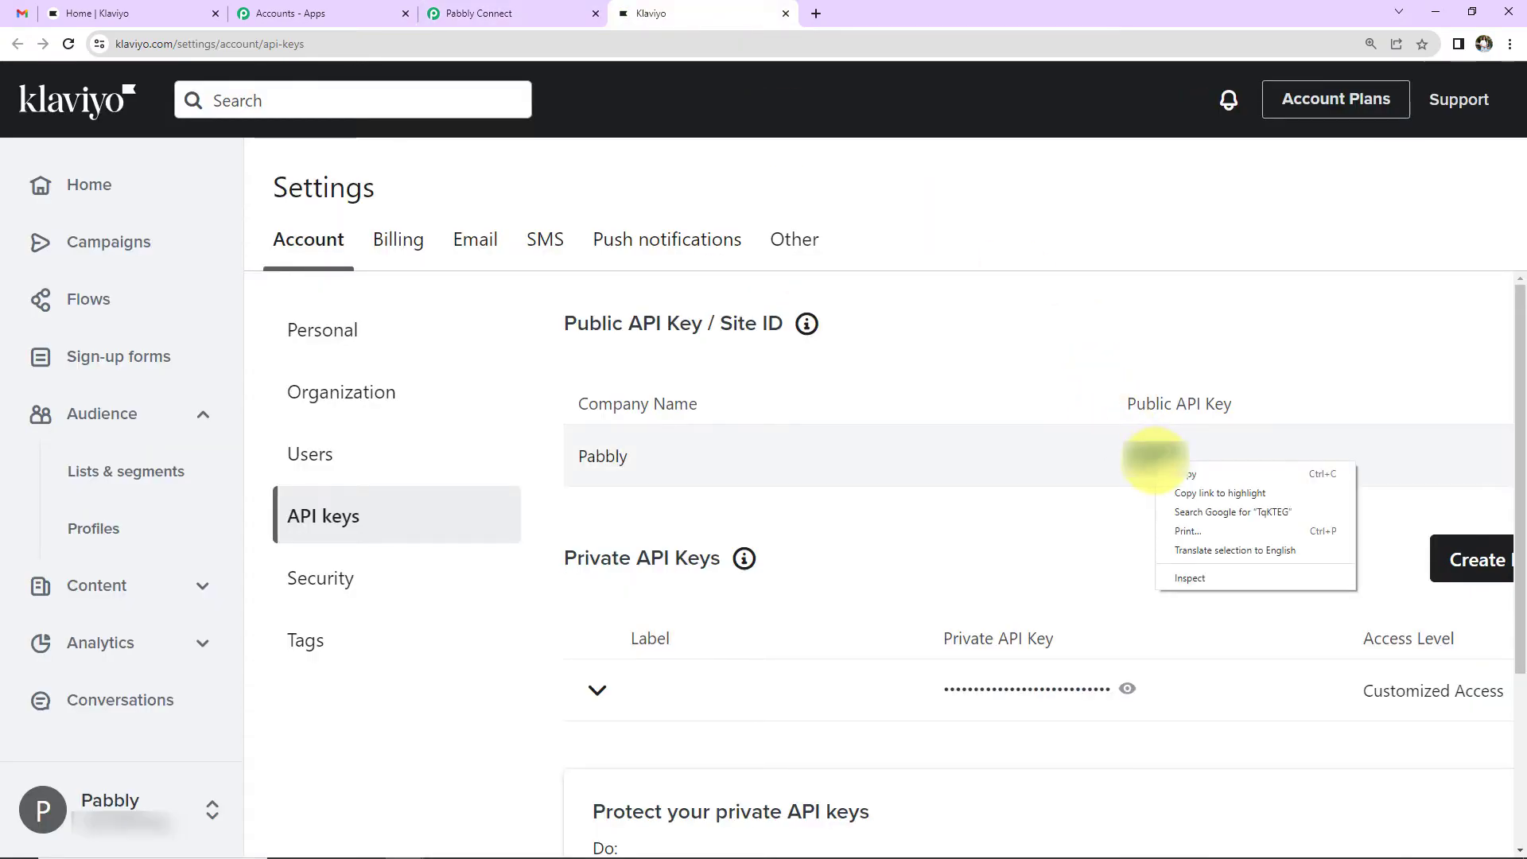
{"action": "left_click", "coordinate": [1162, 477]}
{"action": "left_click", "coordinate": [510, 9]}
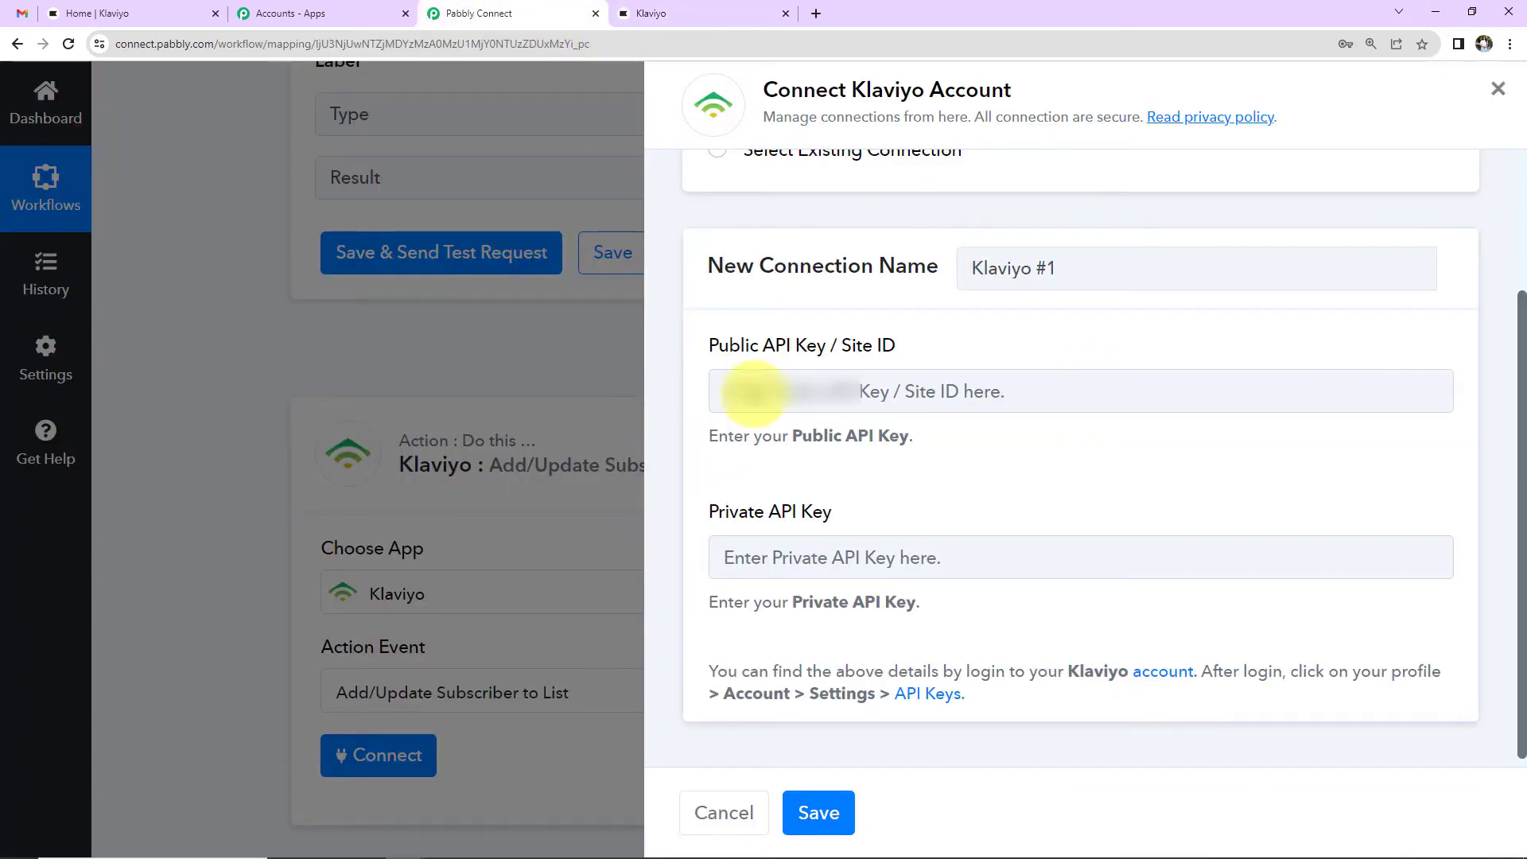
{"action": "left_click", "coordinate": [751, 391]}
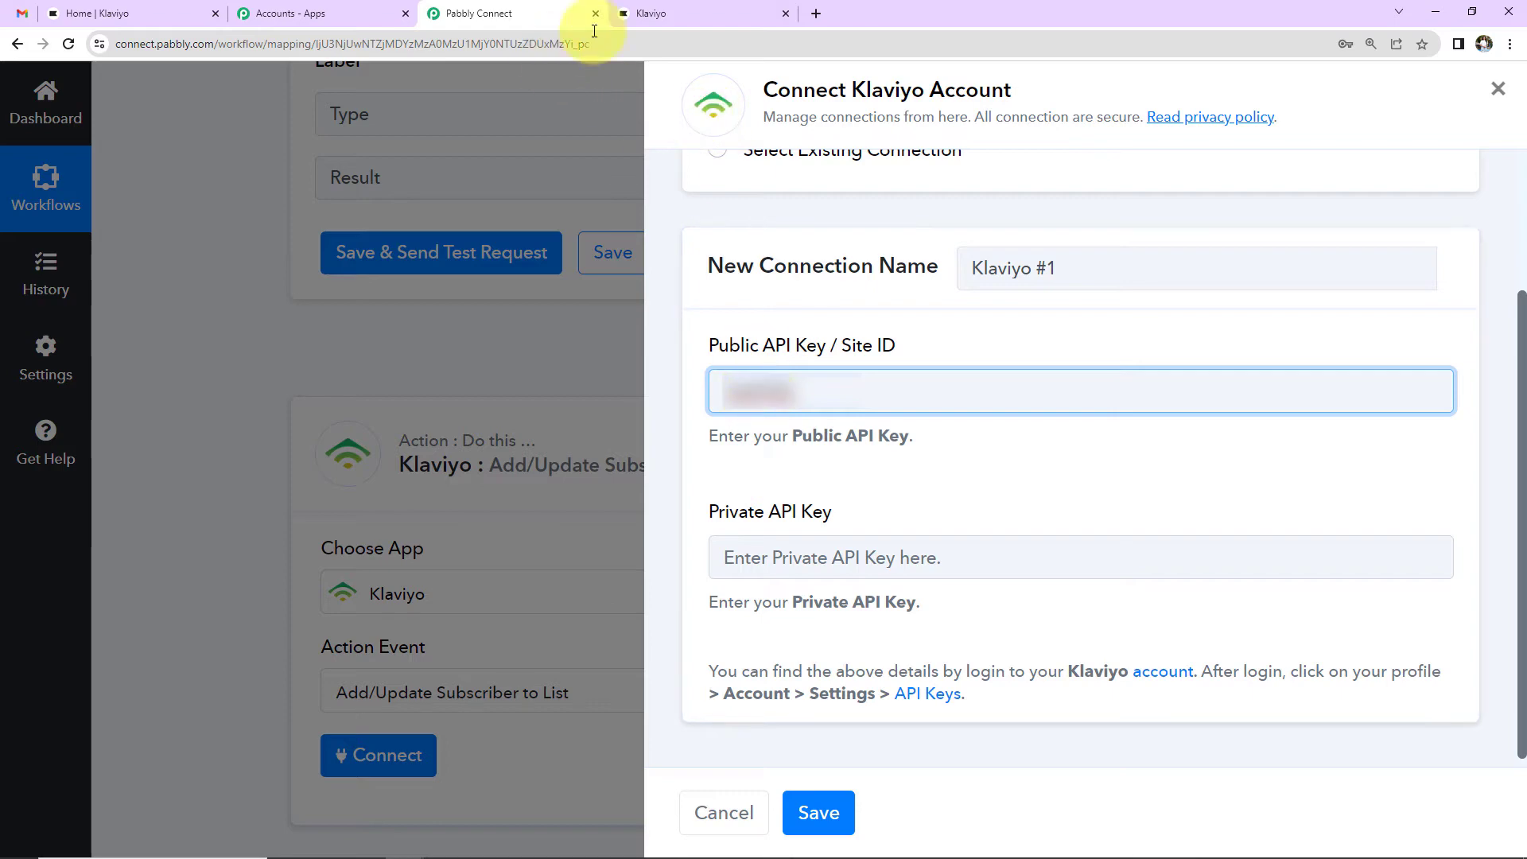
Step: Paste the private API key into its field and save the Klaviyo connection
{"action": "left_click", "coordinate": [665, 14]}
{"action": "scroll", "coordinate": [920, 665], "scroll_direction": "down", "scroll_amount": 2}
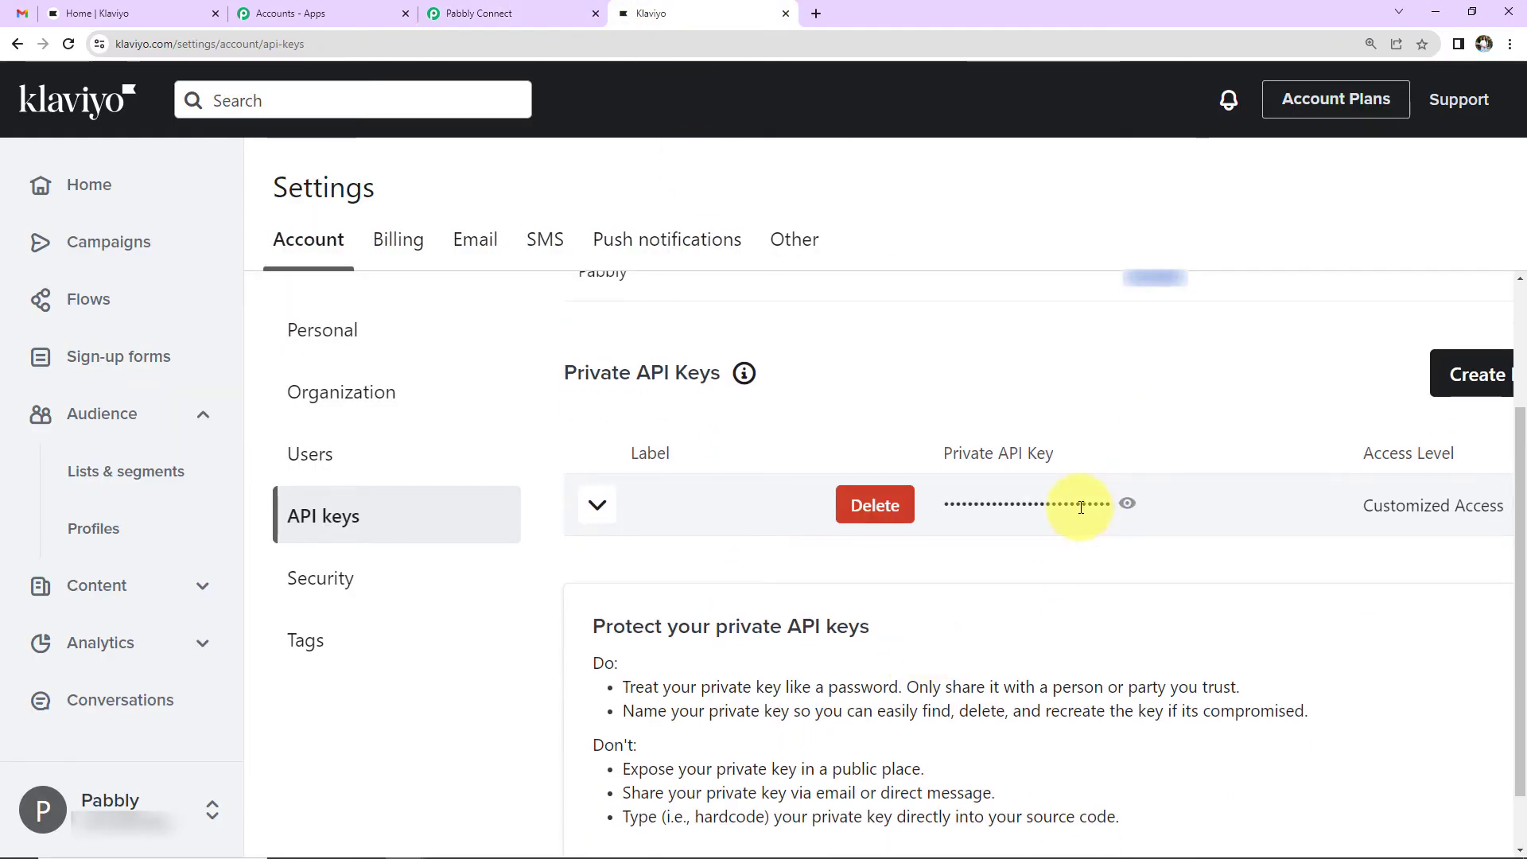
{"action": "left_click", "coordinate": [1127, 505]}
{"action": "left_click", "coordinate": [477, 14]}
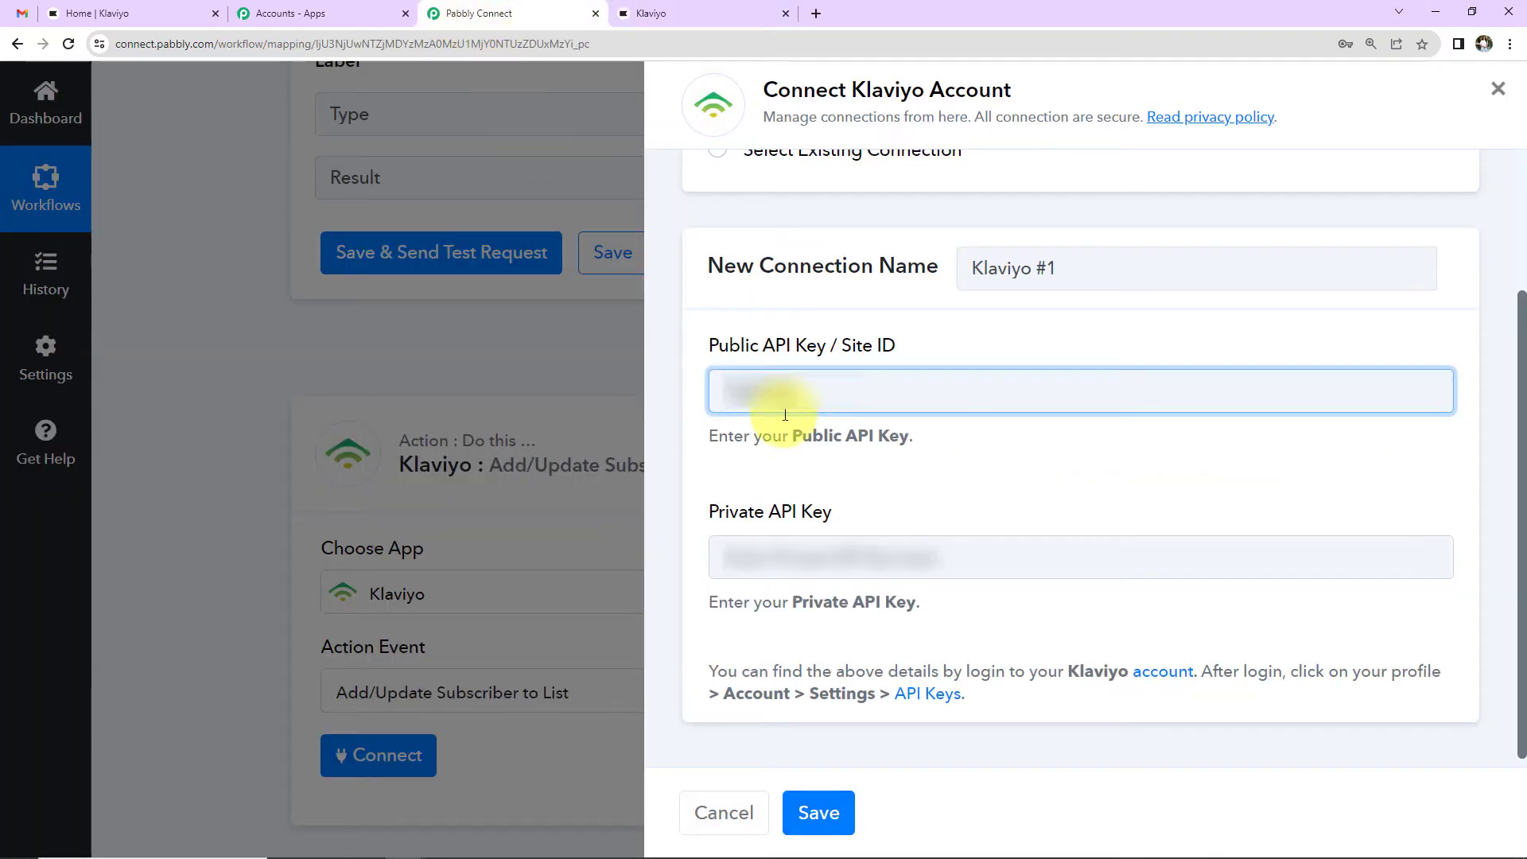
{"action": "left_click", "coordinate": [795, 539]}
{"action": "key", "text": "ctrl+v"}
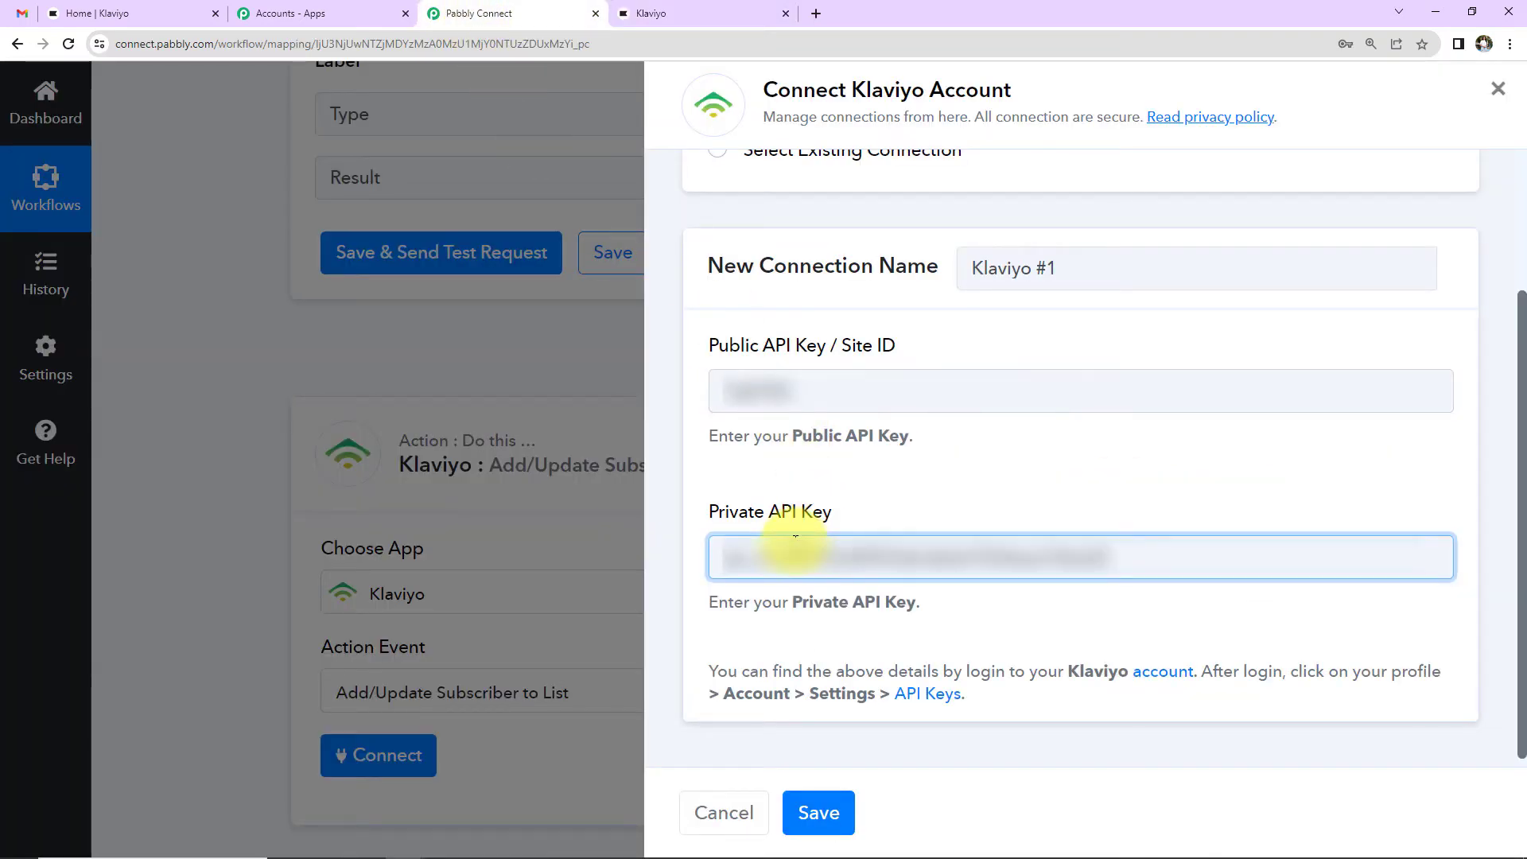
{"action": "left_click", "coordinate": [817, 812]}
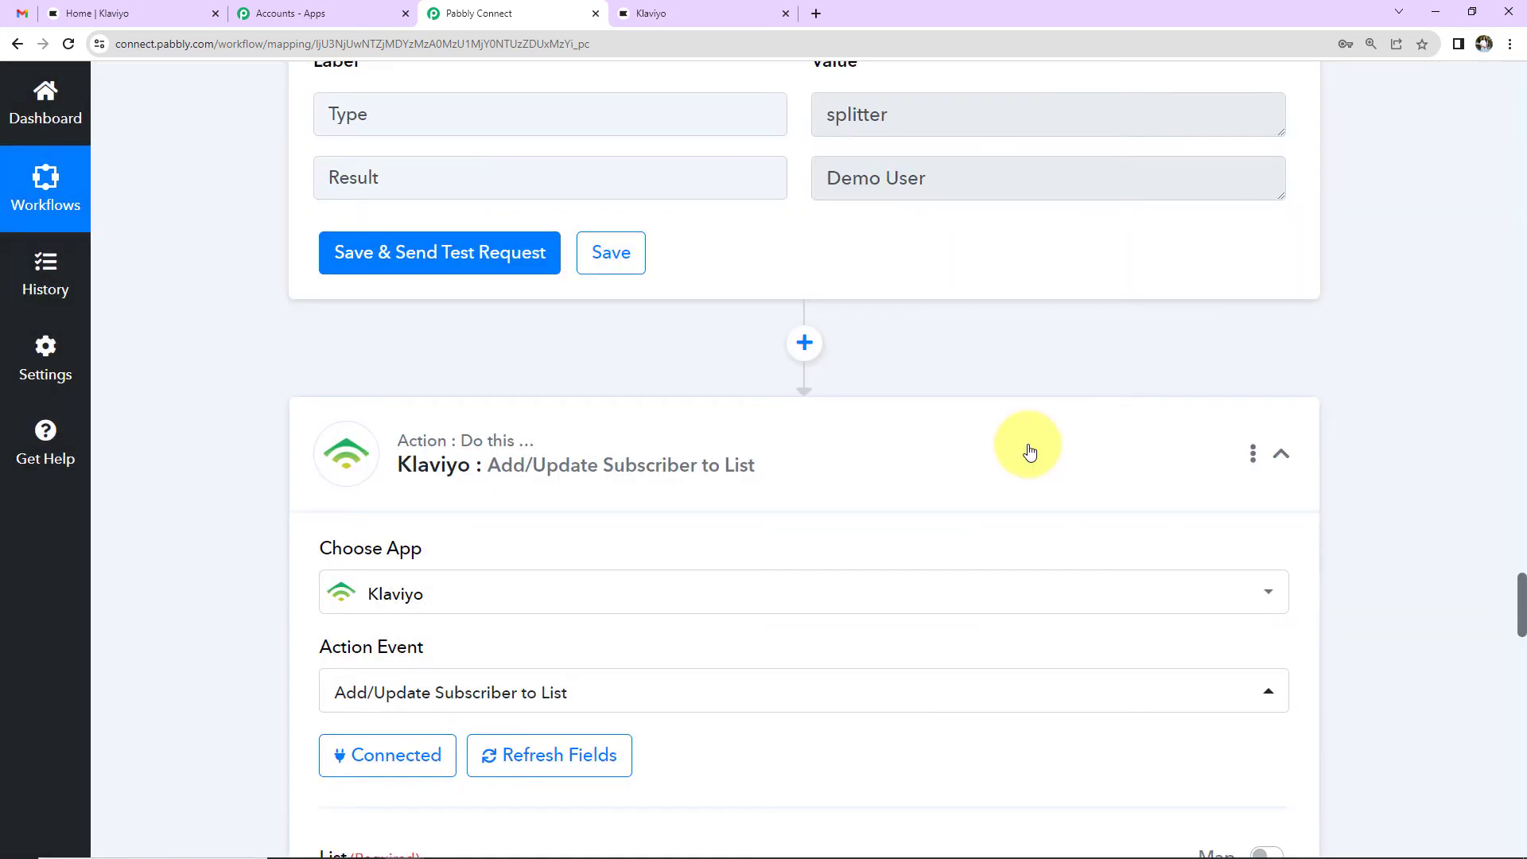
{"action": "scroll", "coordinate": [1028, 452], "scroll_direction": "down", "scroll_amount": 9}
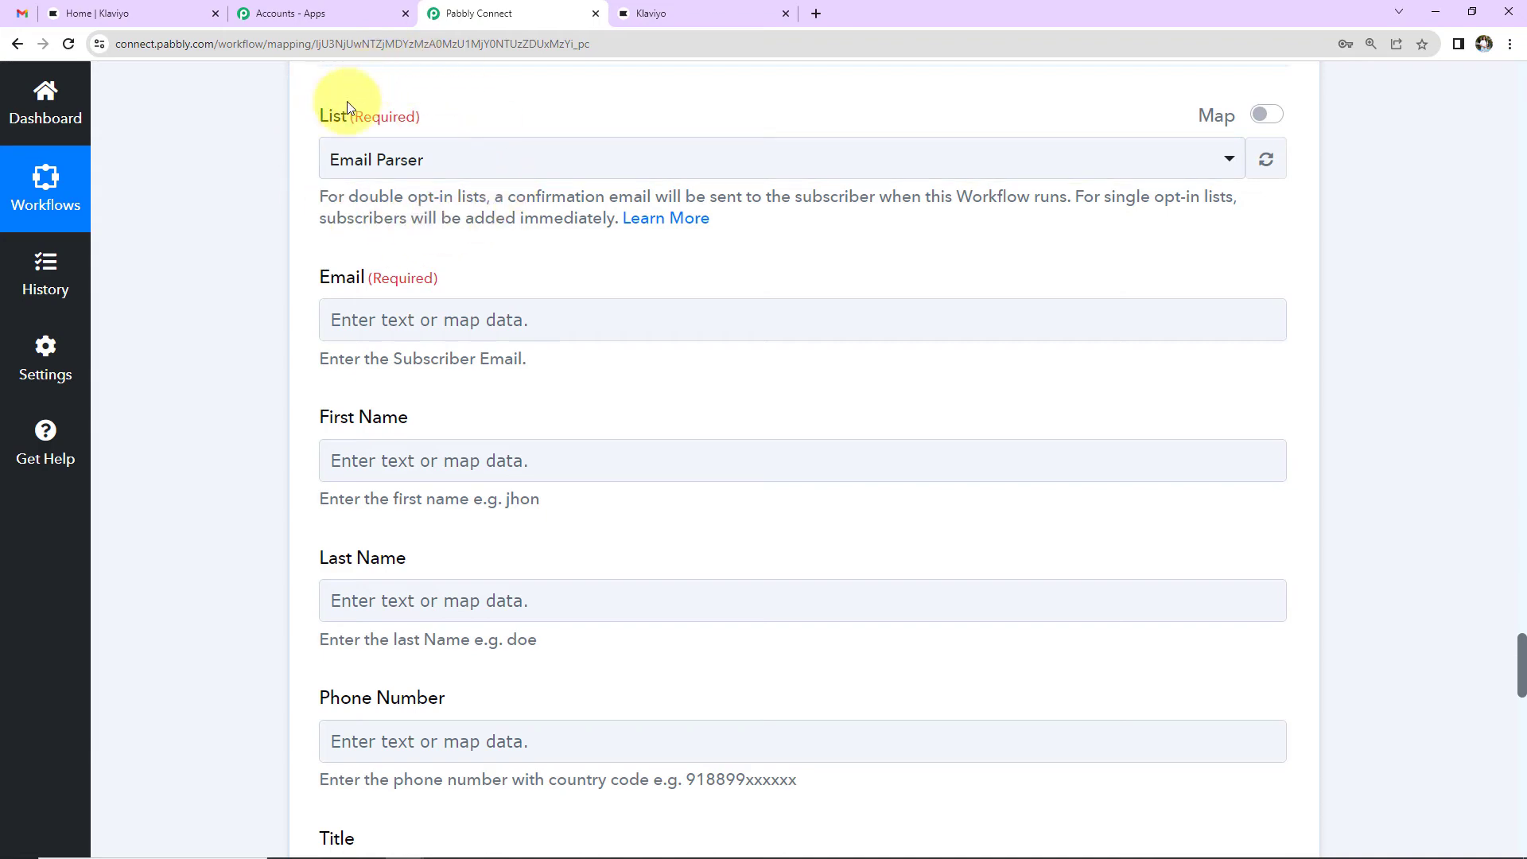
Step: Check Klaviyo's New Subscriber list under Lists & Segments (0 members), then return to Pabbly Connect
{"action": "left_click", "coordinate": [146, 12]}
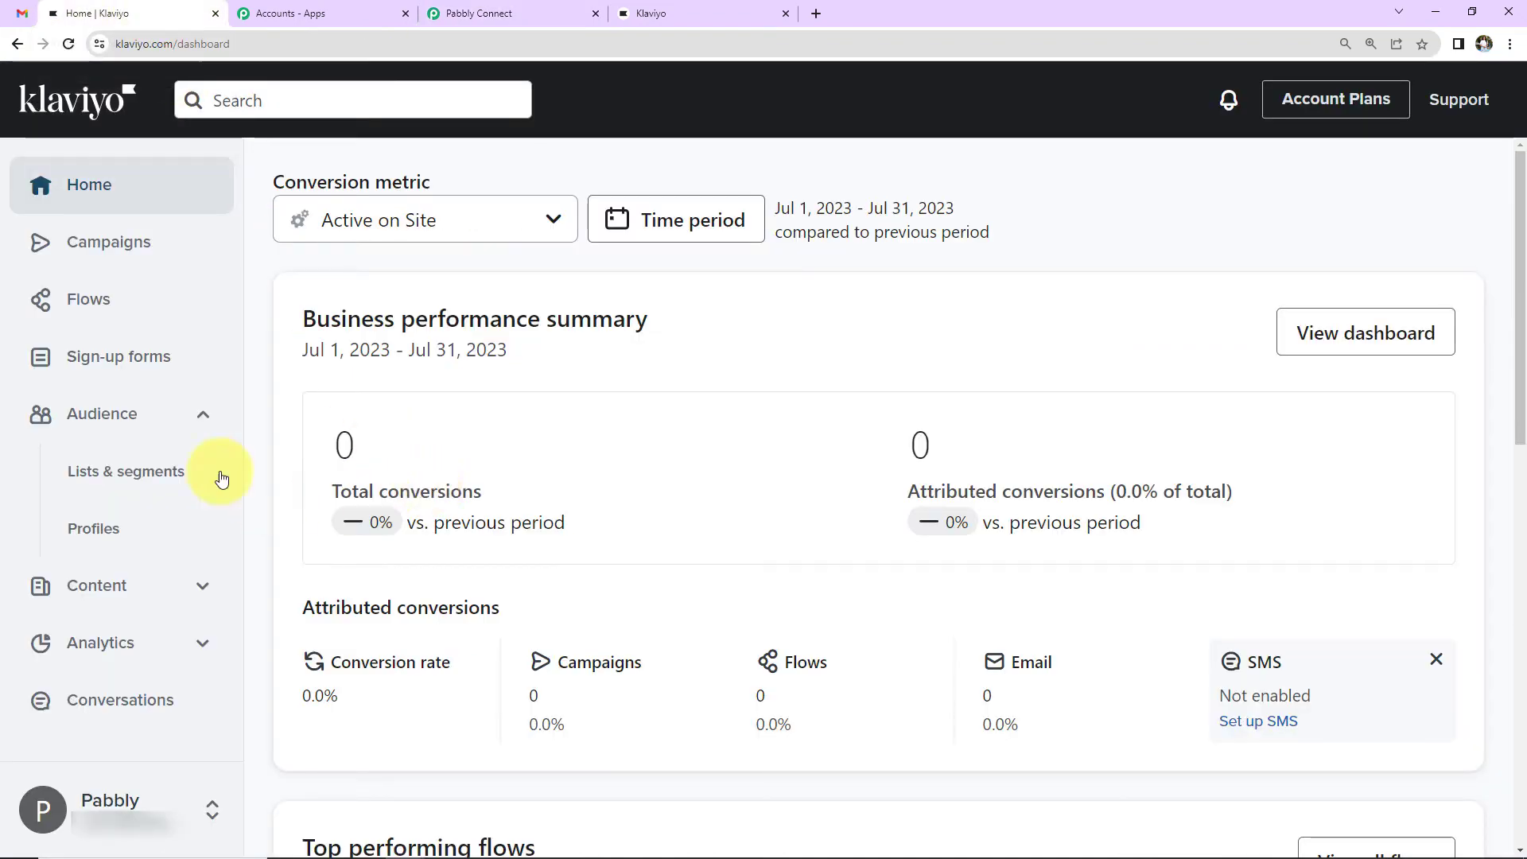
{"action": "left_click", "coordinate": [80, 476]}
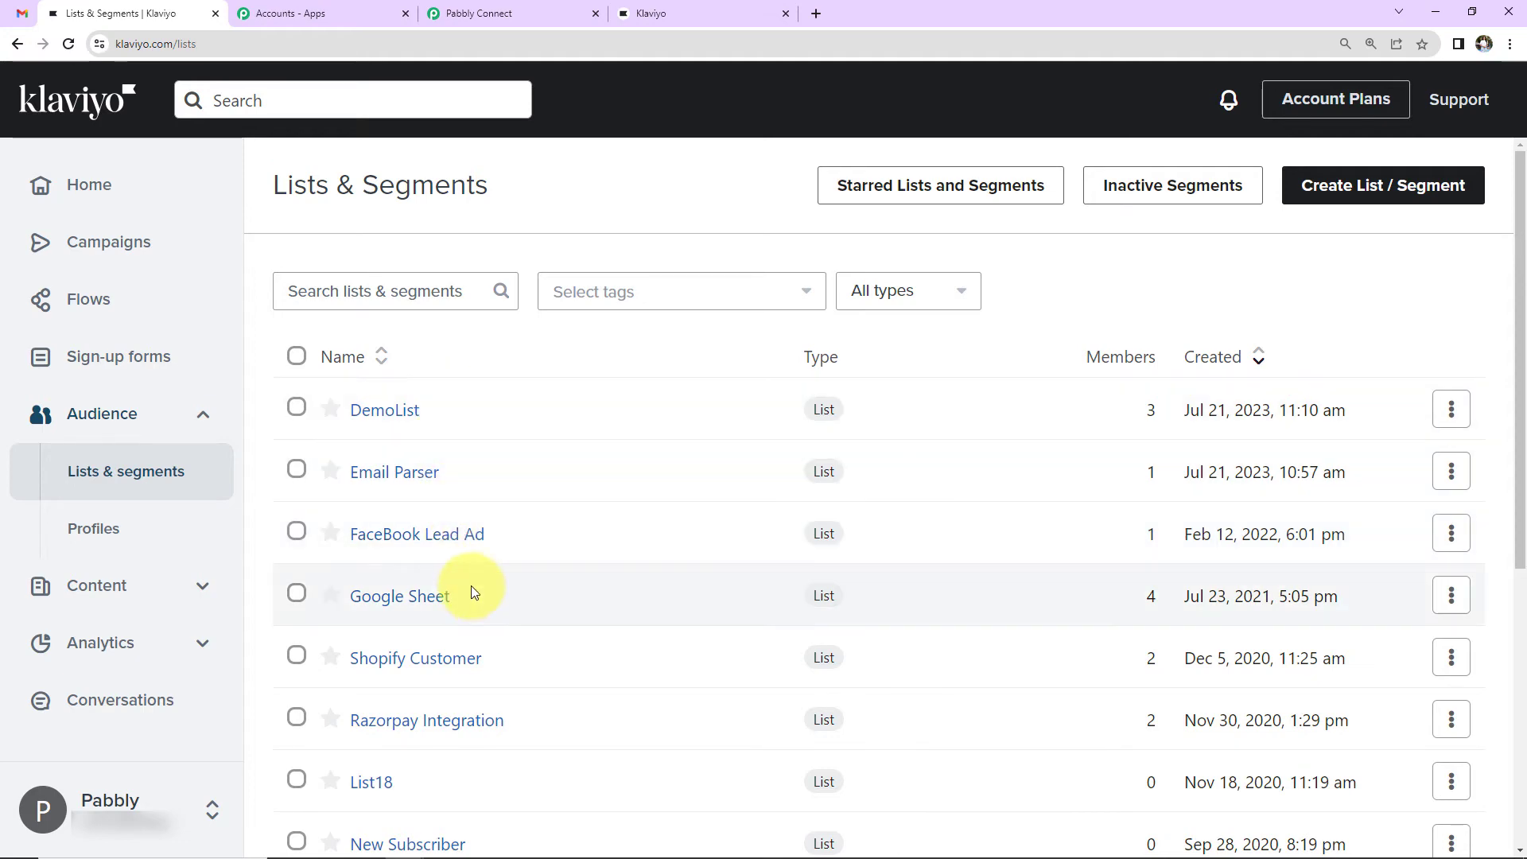
{"action": "scroll", "coordinate": [475, 595], "scroll_direction": "down", "scroll_amount": 2}
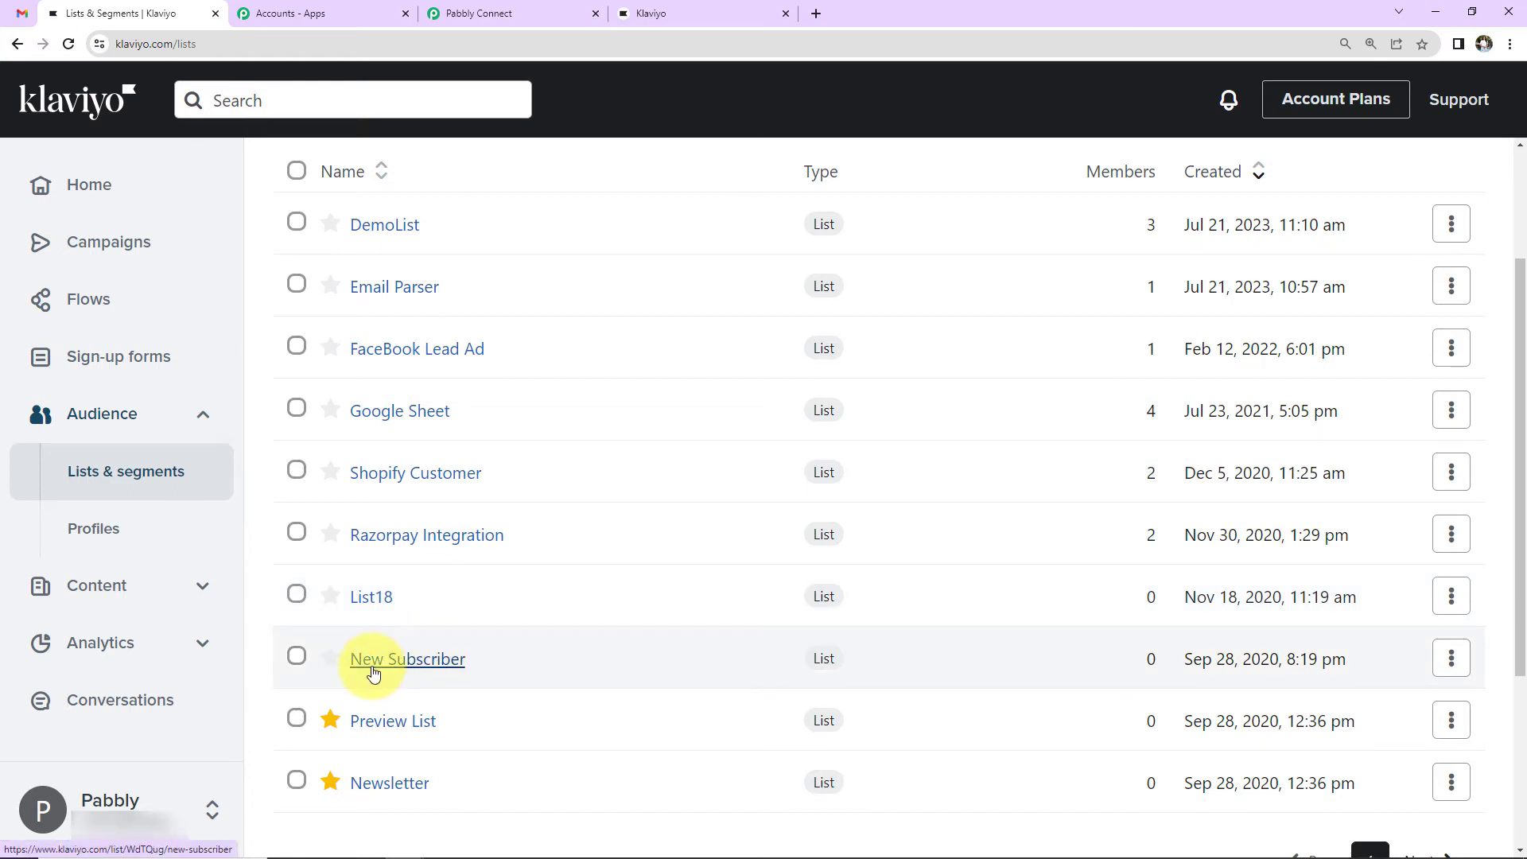
{"action": "left_click", "coordinate": [373, 672]}
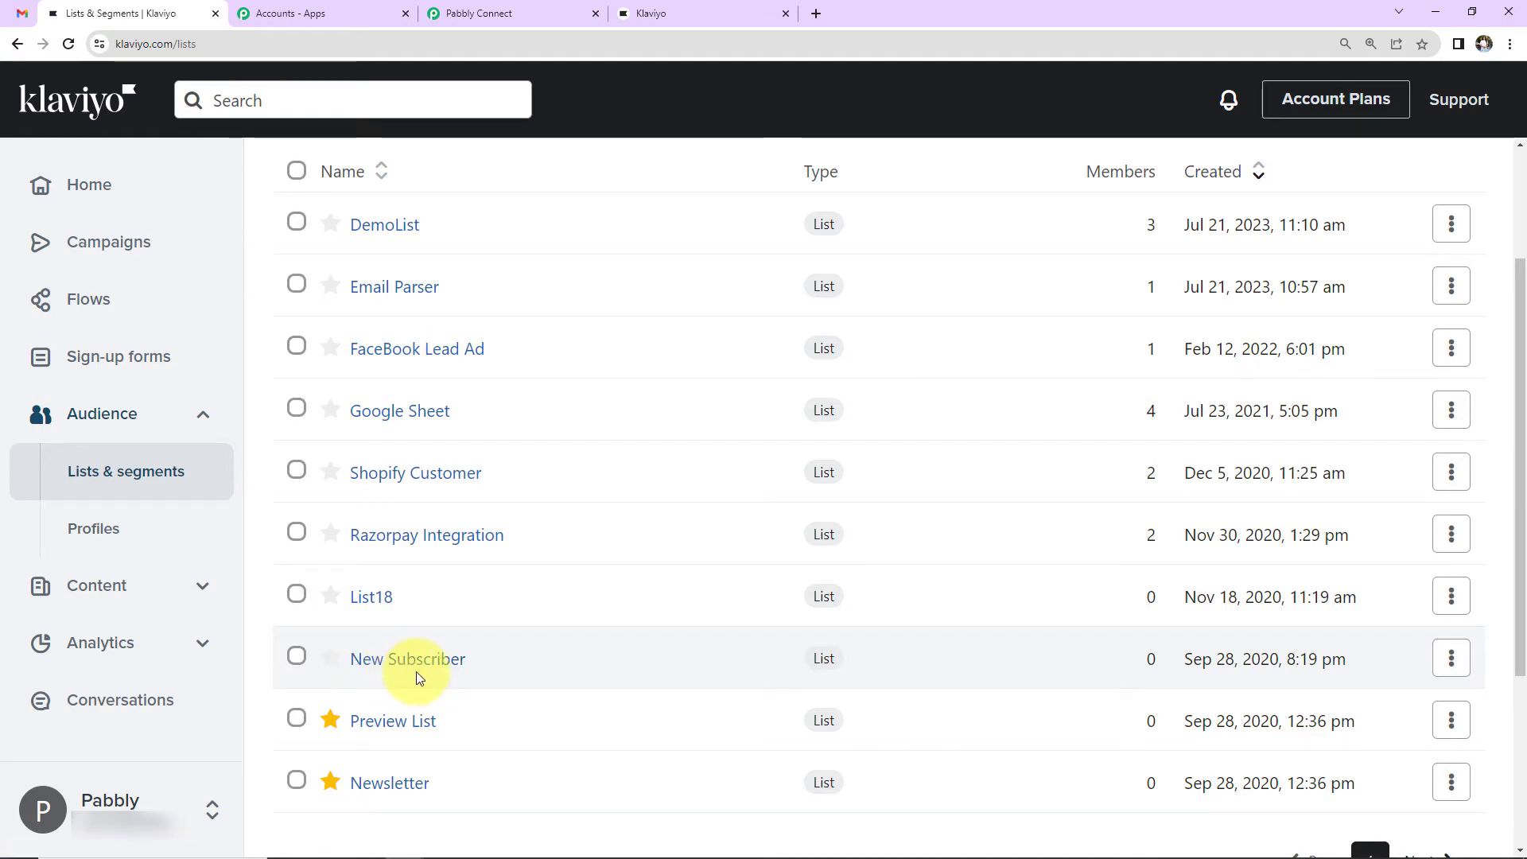
{"action": "left_click", "coordinate": [557, 13]}
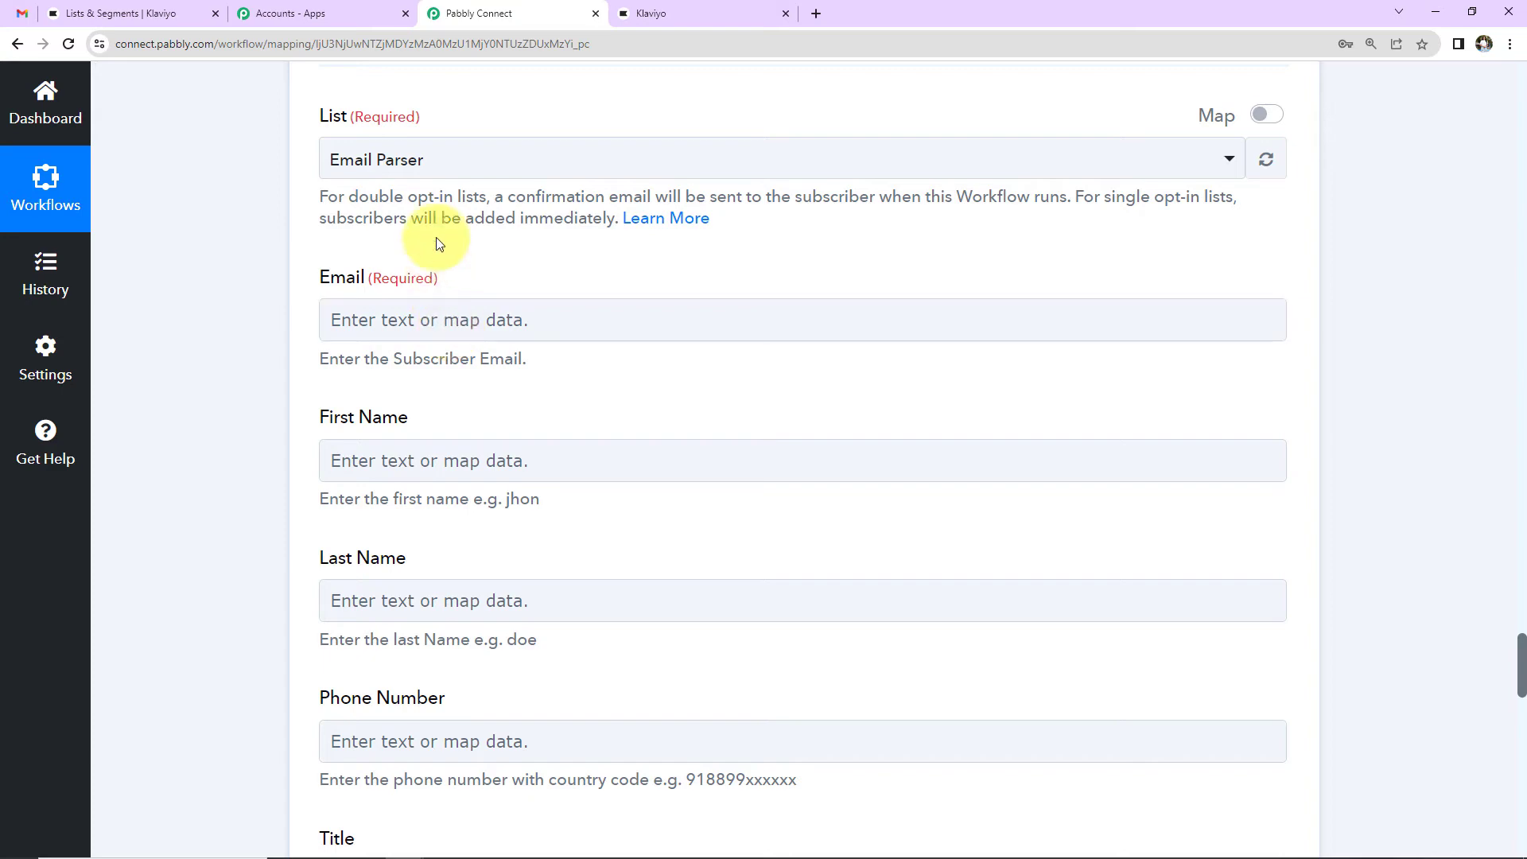
Step: Target the New Subscriber list and map step 3's extracted email (Result 0) into Email
{"action": "left_click", "coordinate": [443, 163]}
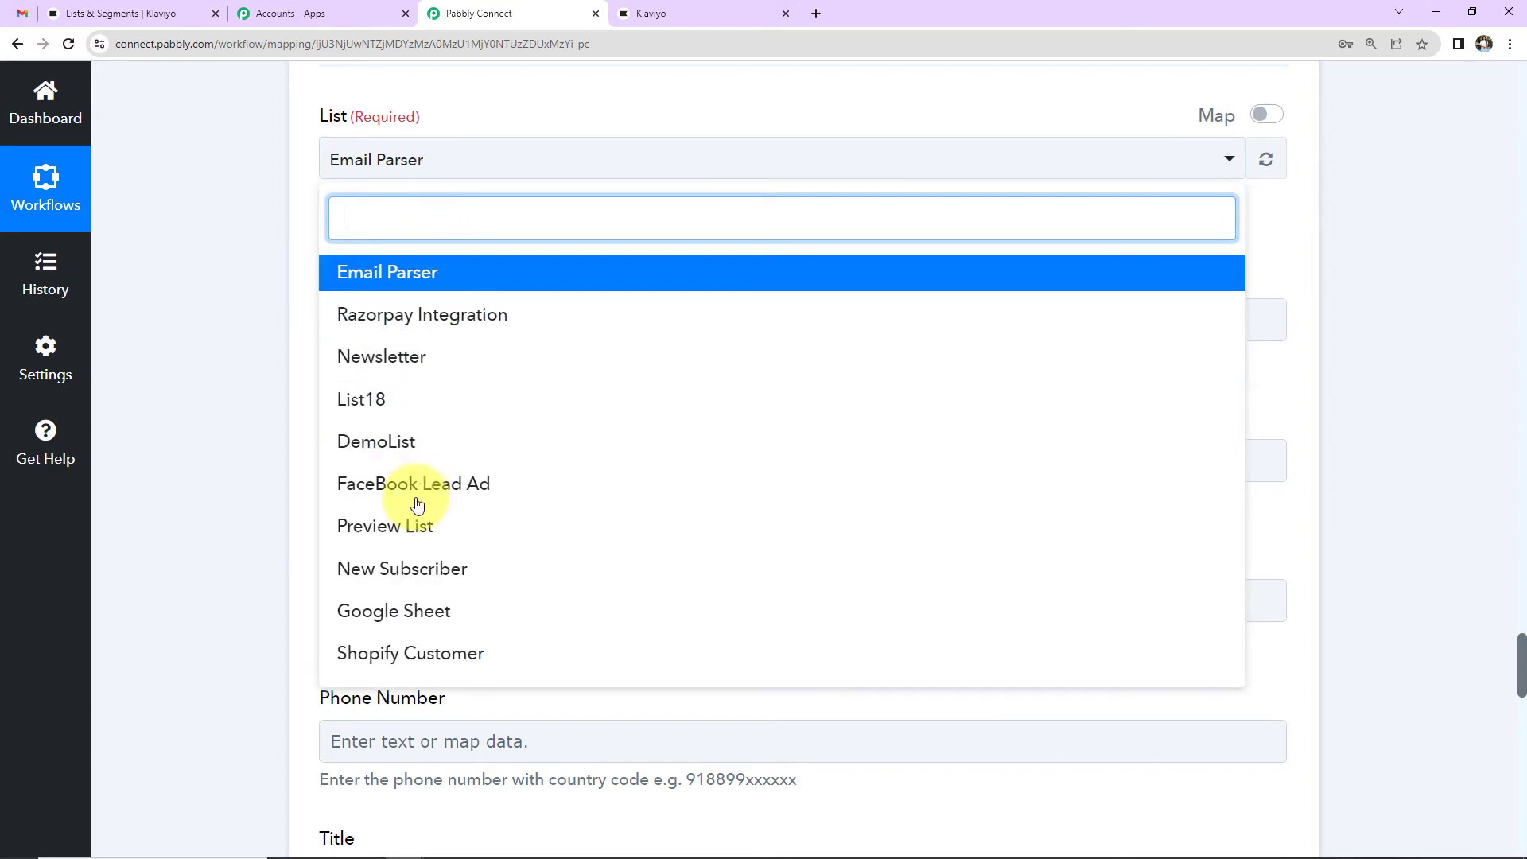
{"action": "left_click", "coordinate": [403, 569]}
{"action": "left_click", "coordinate": [403, 320]}
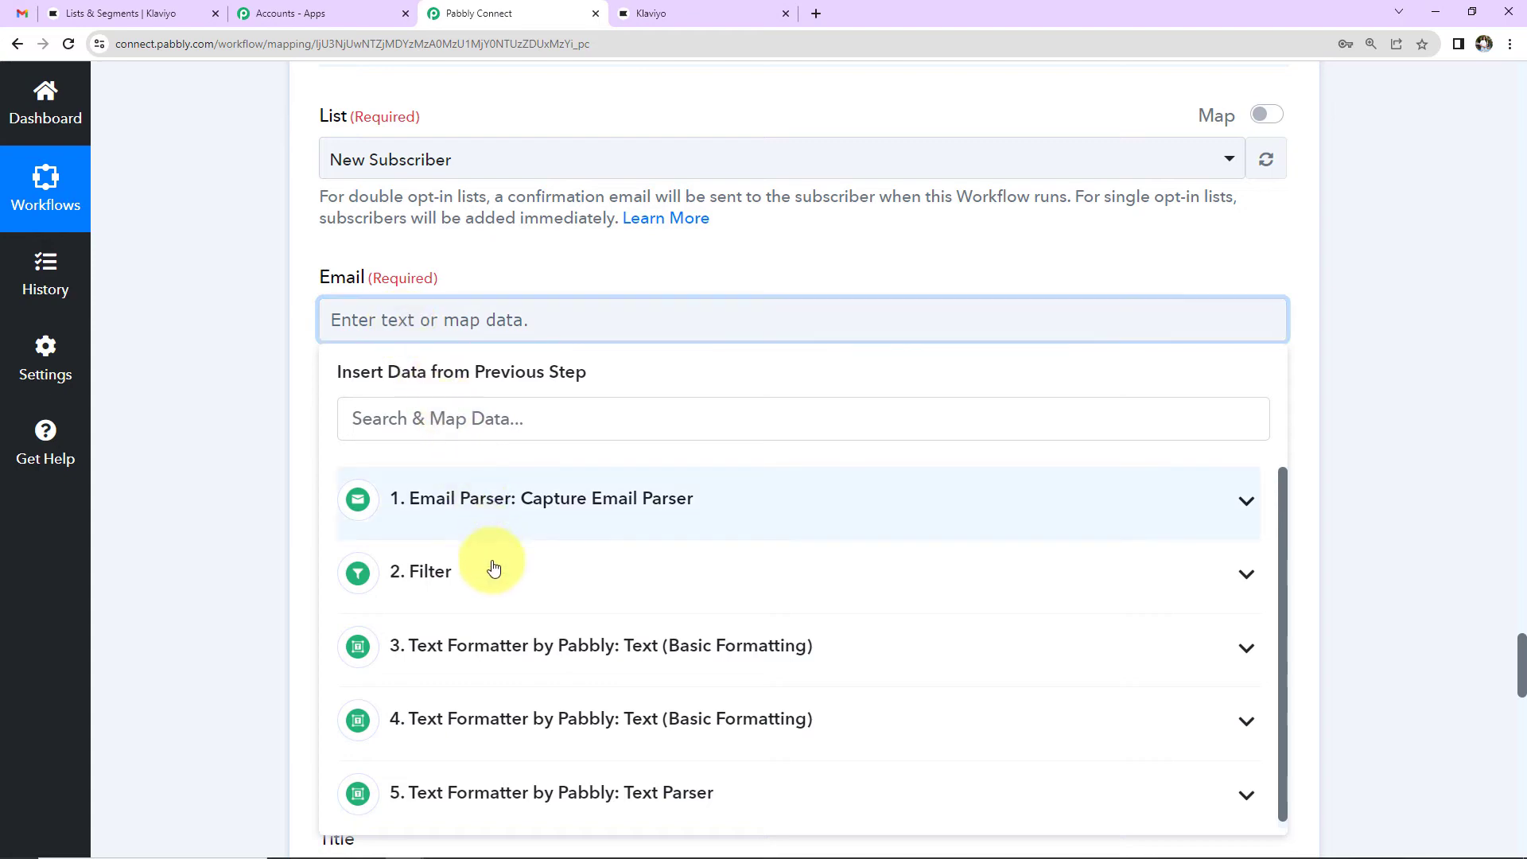
{"action": "left_click", "coordinate": [504, 645]}
{"action": "left_click", "coordinate": [504, 755]}
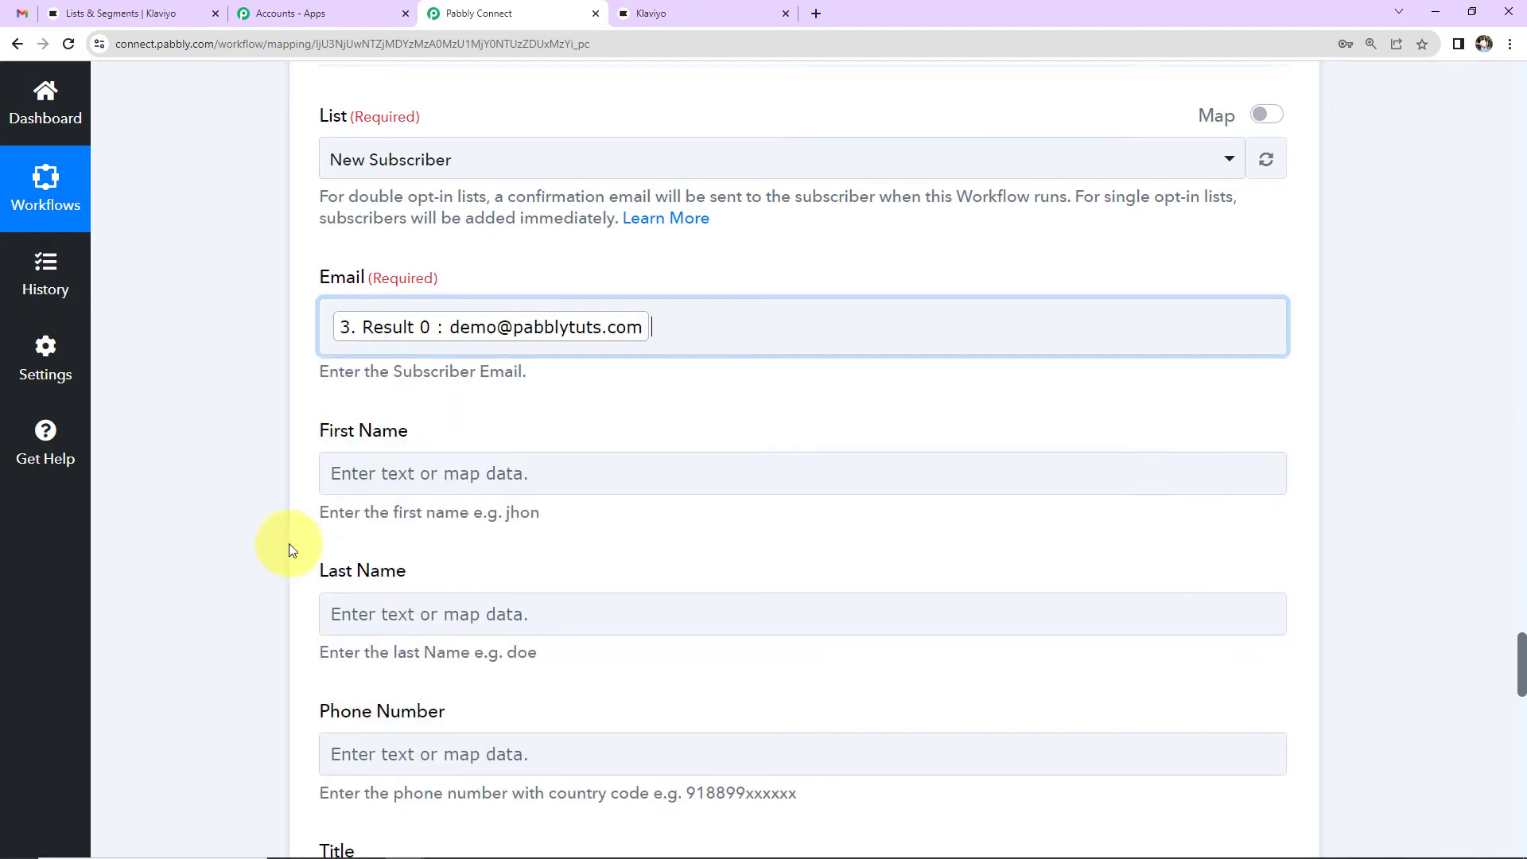
{"action": "scroll", "coordinate": [278, 447], "scroll_direction": "down", "scroll_amount": 2}
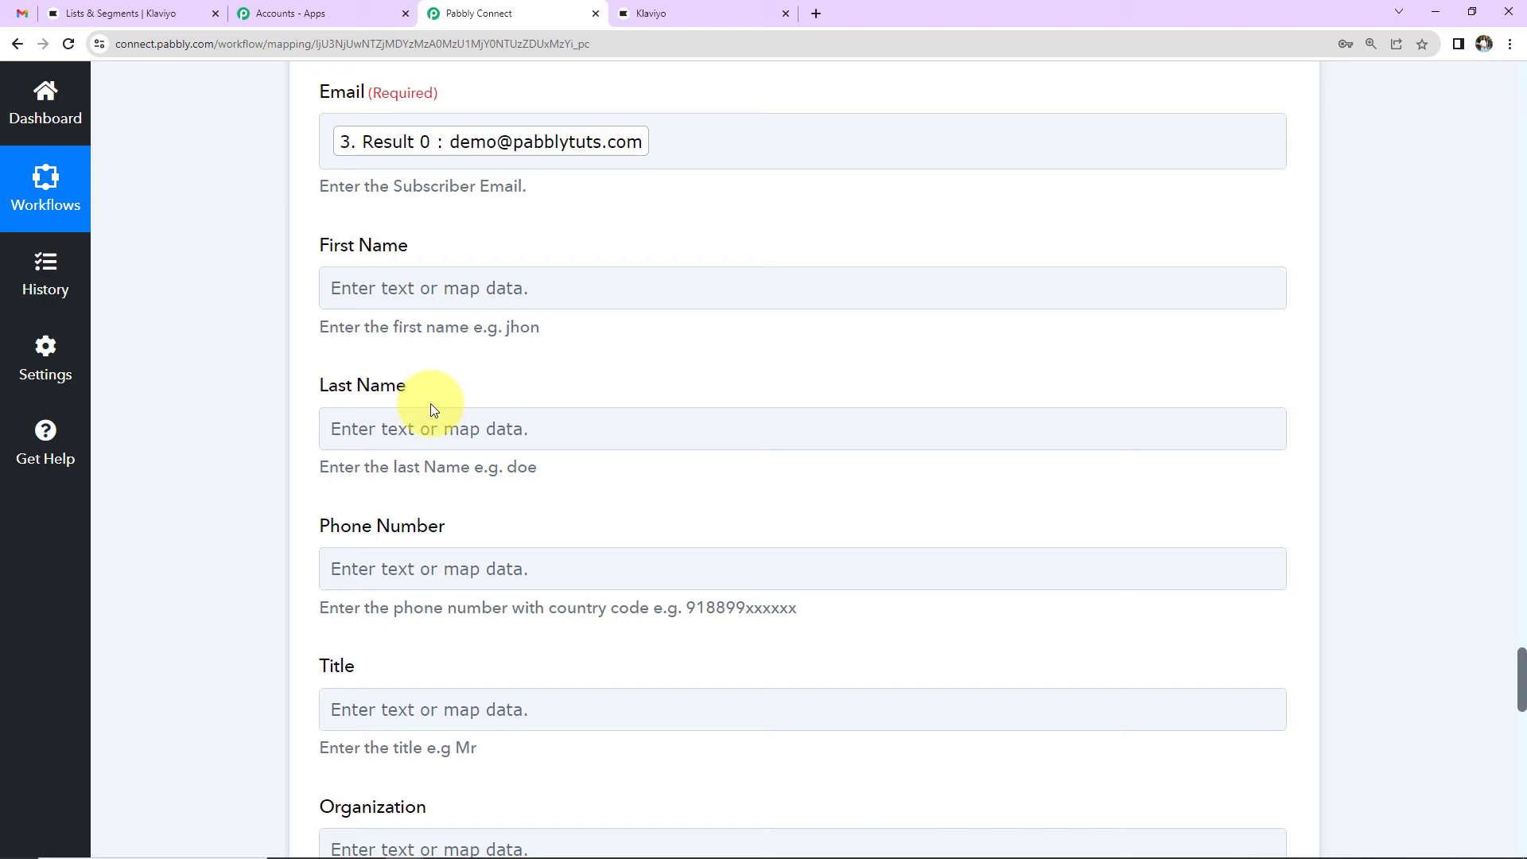
{"action": "scroll", "coordinate": [227, 350], "scroll_direction": "up", "scroll_amount": 10}
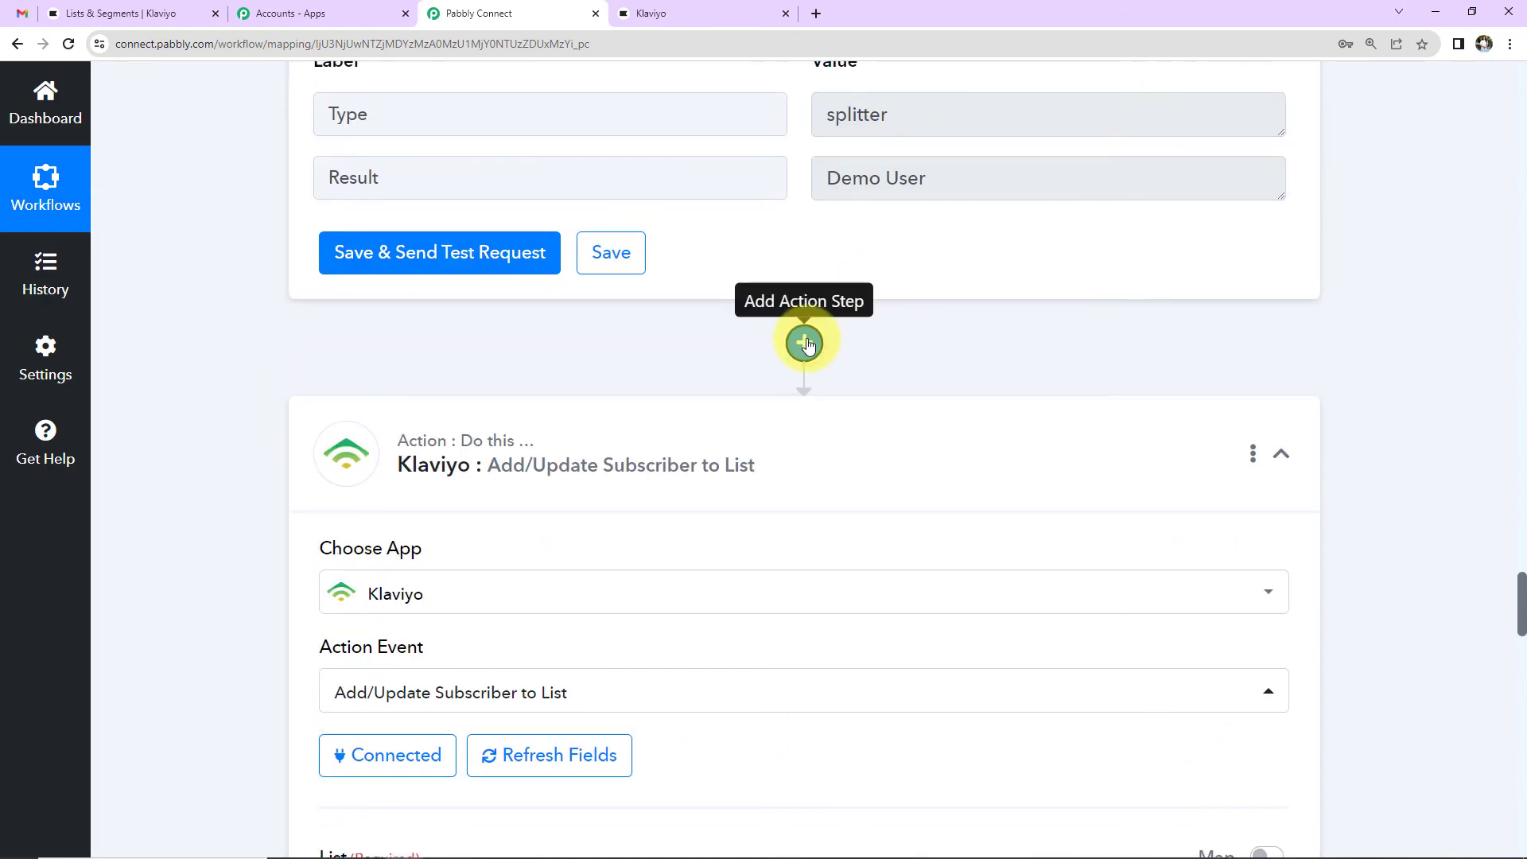
Step: Insert a Text Formatter Split Text step before the Klaviyo action and connect it
{"action": "left_click", "coordinate": [804, 342]}
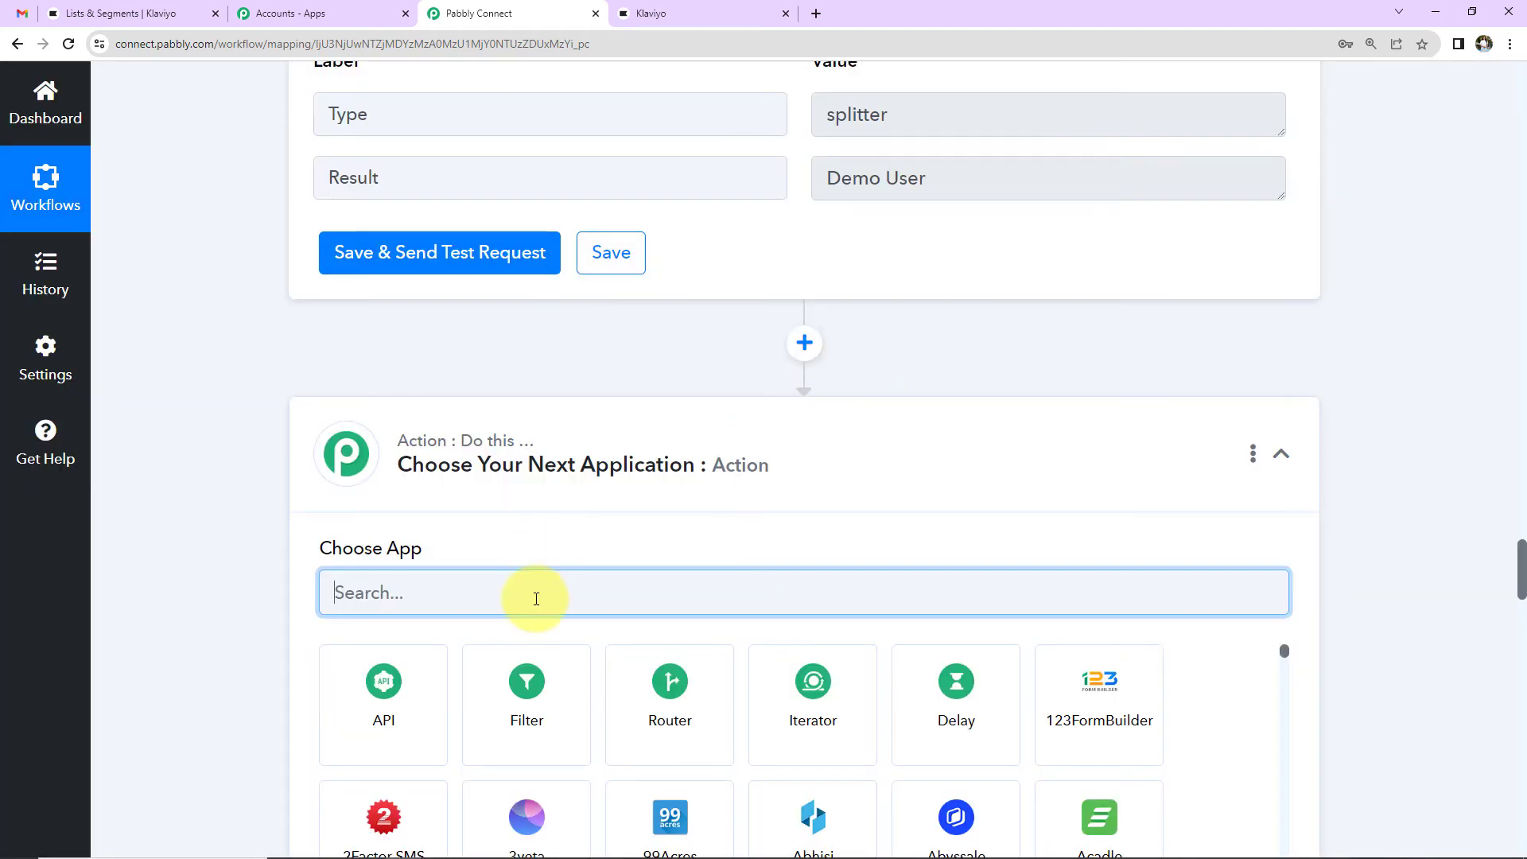
{"action": "type", "text": "text"}
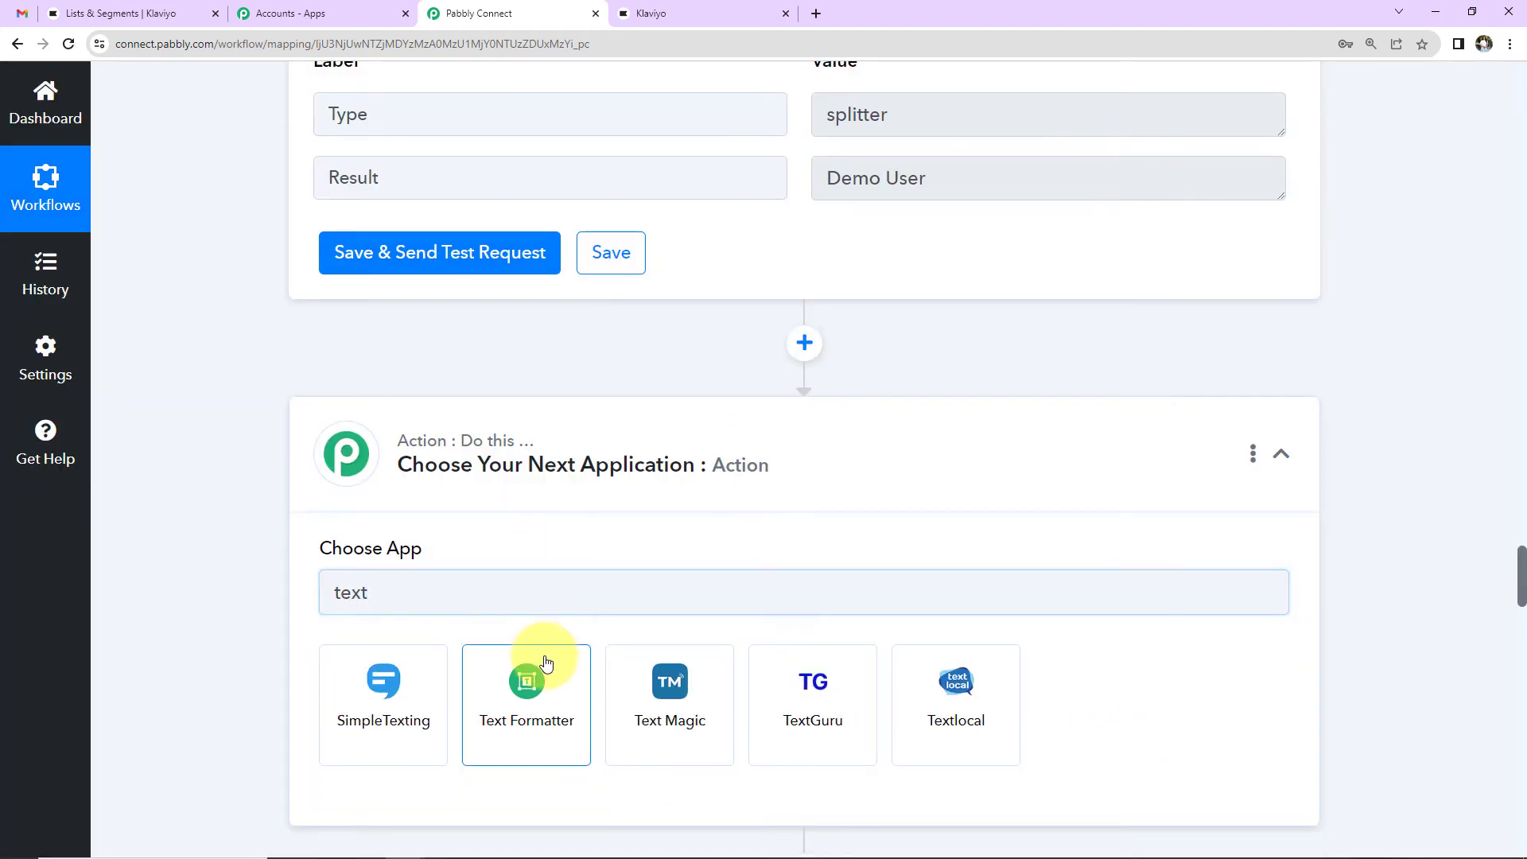
{"action": "left_click", "coordinate": [539, 658]}
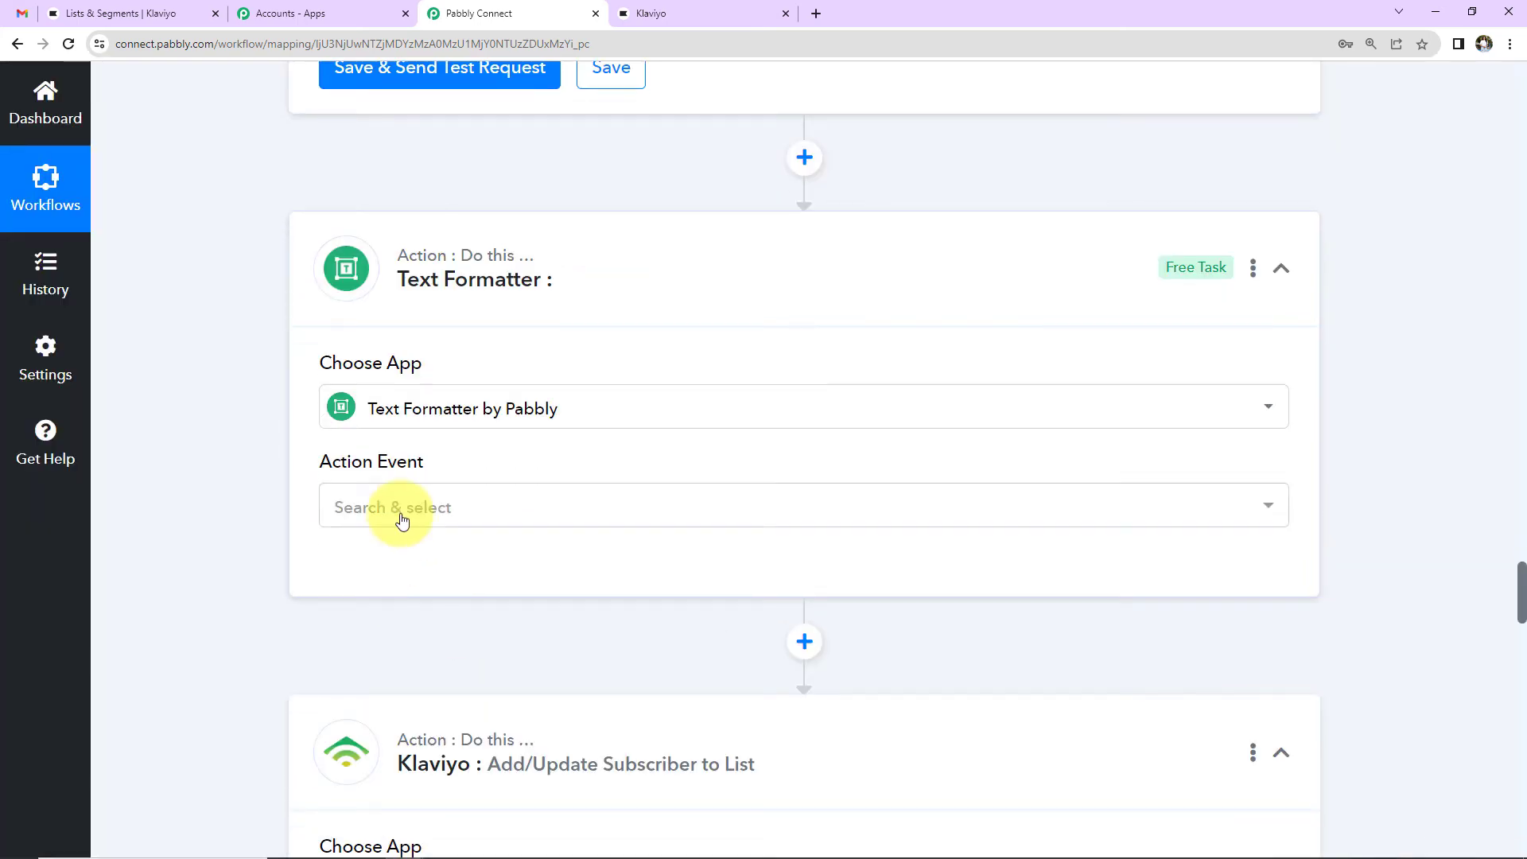
{"action": "left_click", "coordinate": [402, 520]}
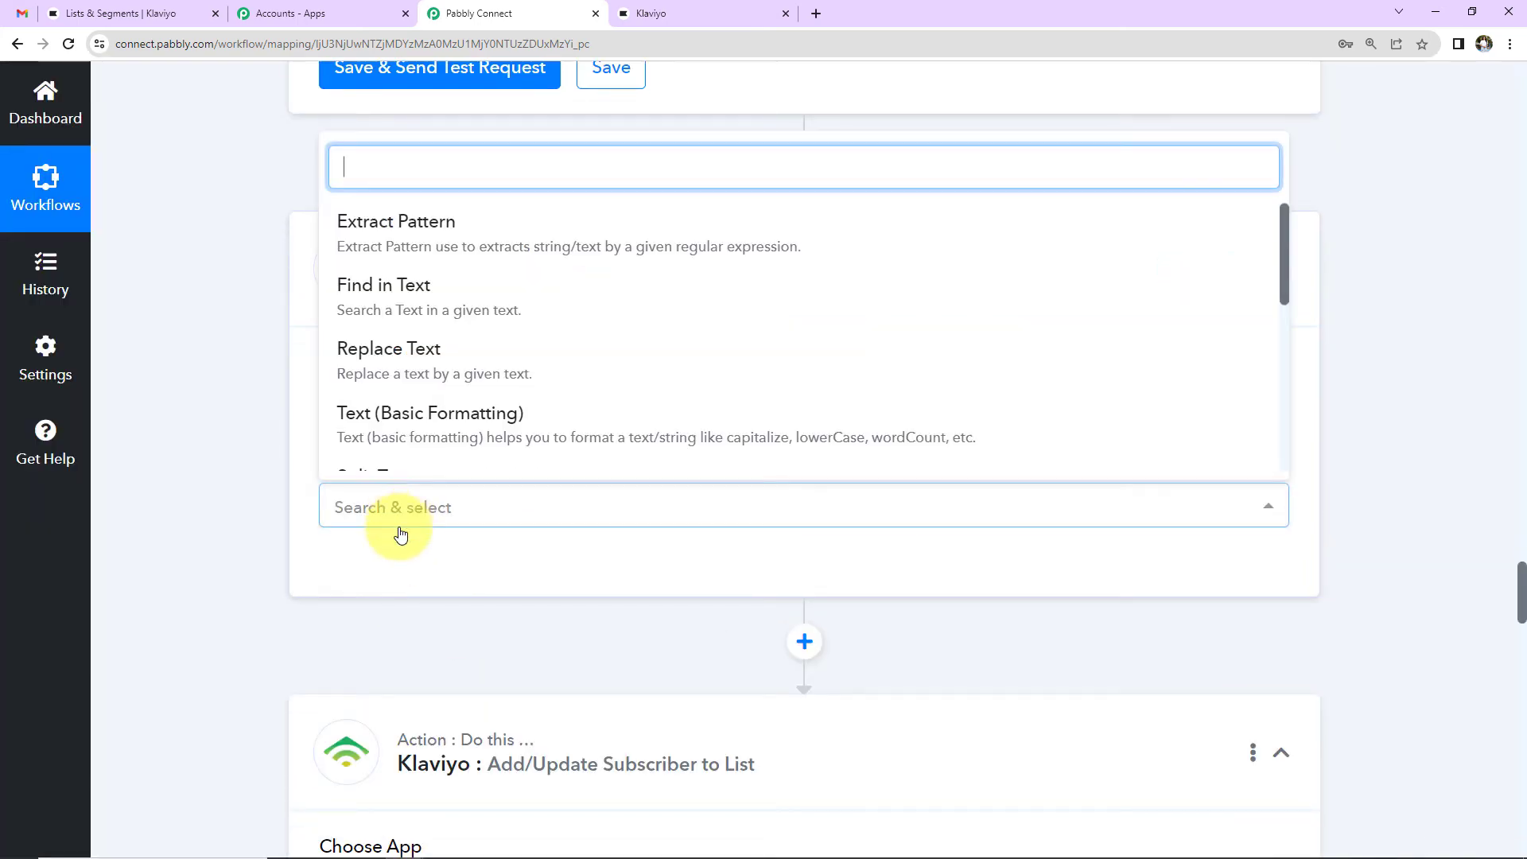
{"action": "scroll", "coordinate": [421, 413], "scroll_direction": "down", "scroll_amount": 2}
{"action": "left_click", "coordinate": [408, 328]}
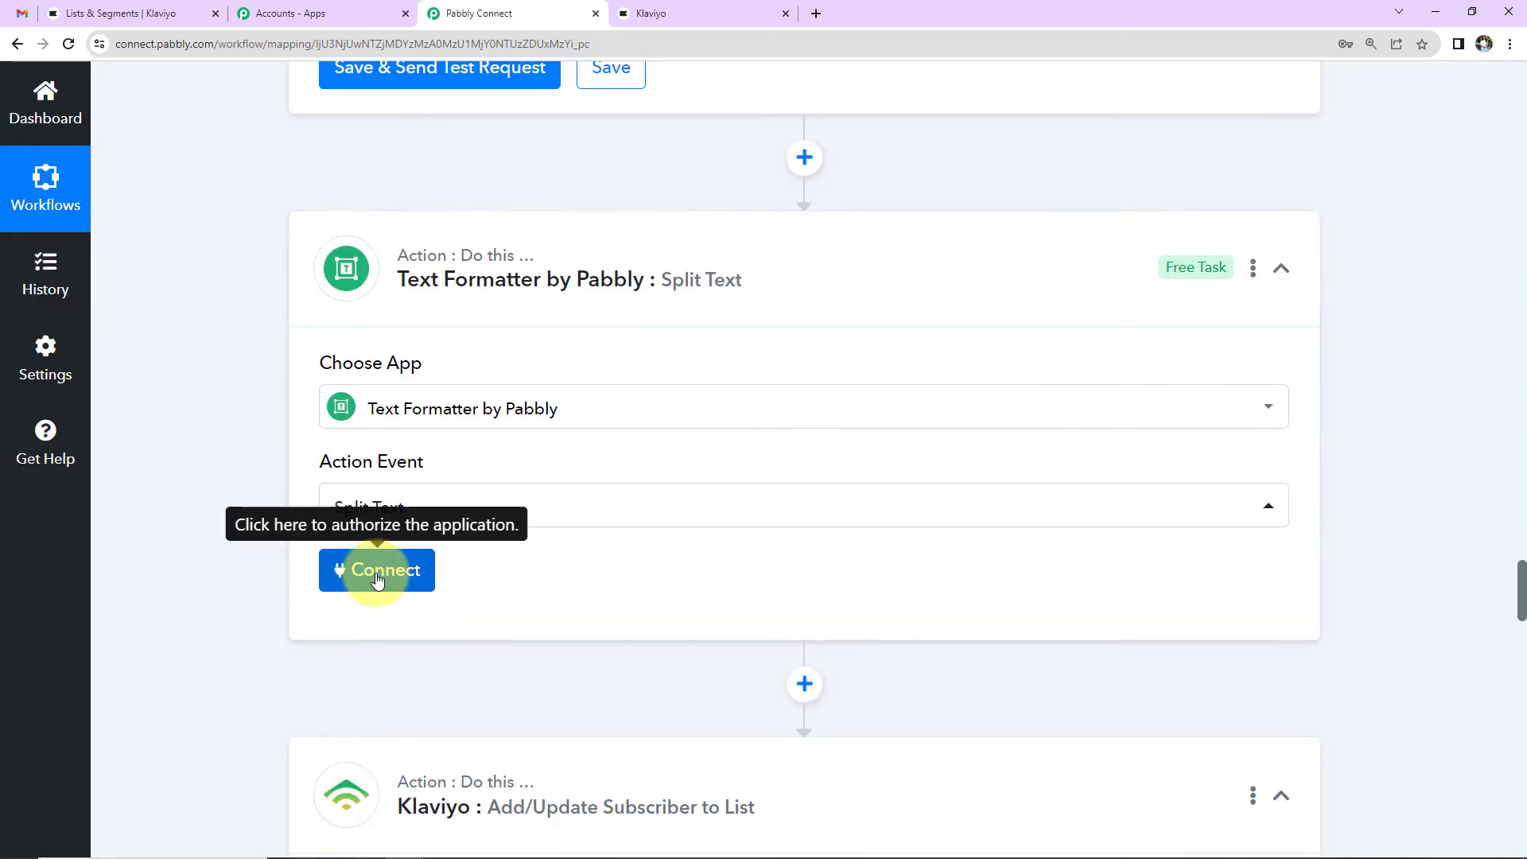
{"action": "left_click", "coordinate": [390, 571]}
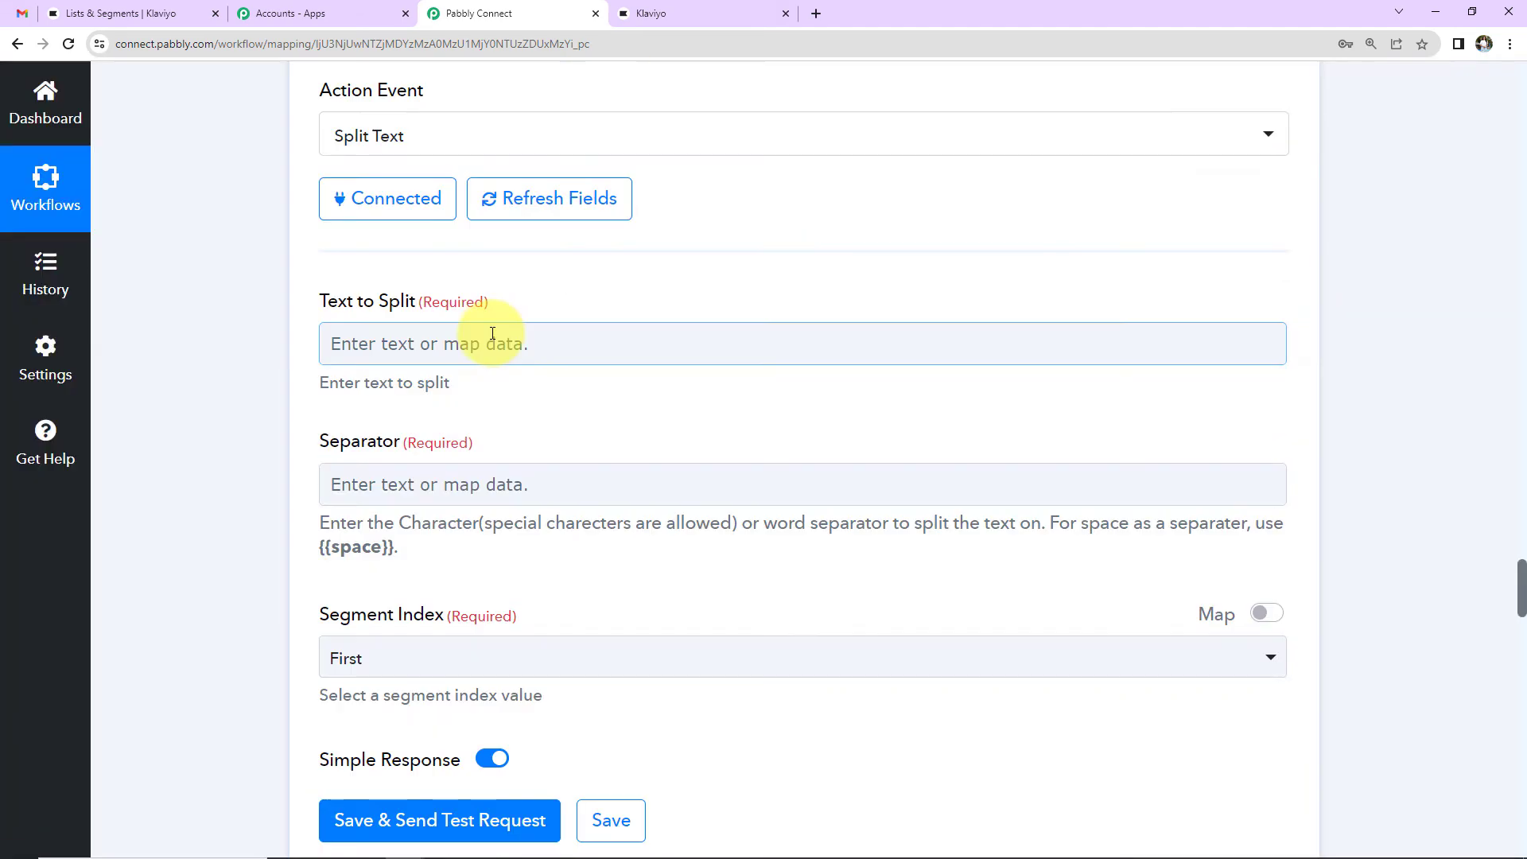
Step: Split the parsed full name on {{space}}, returning all segments, and send a test request
{"action": "left_click", "coordinate": [490, 338]}
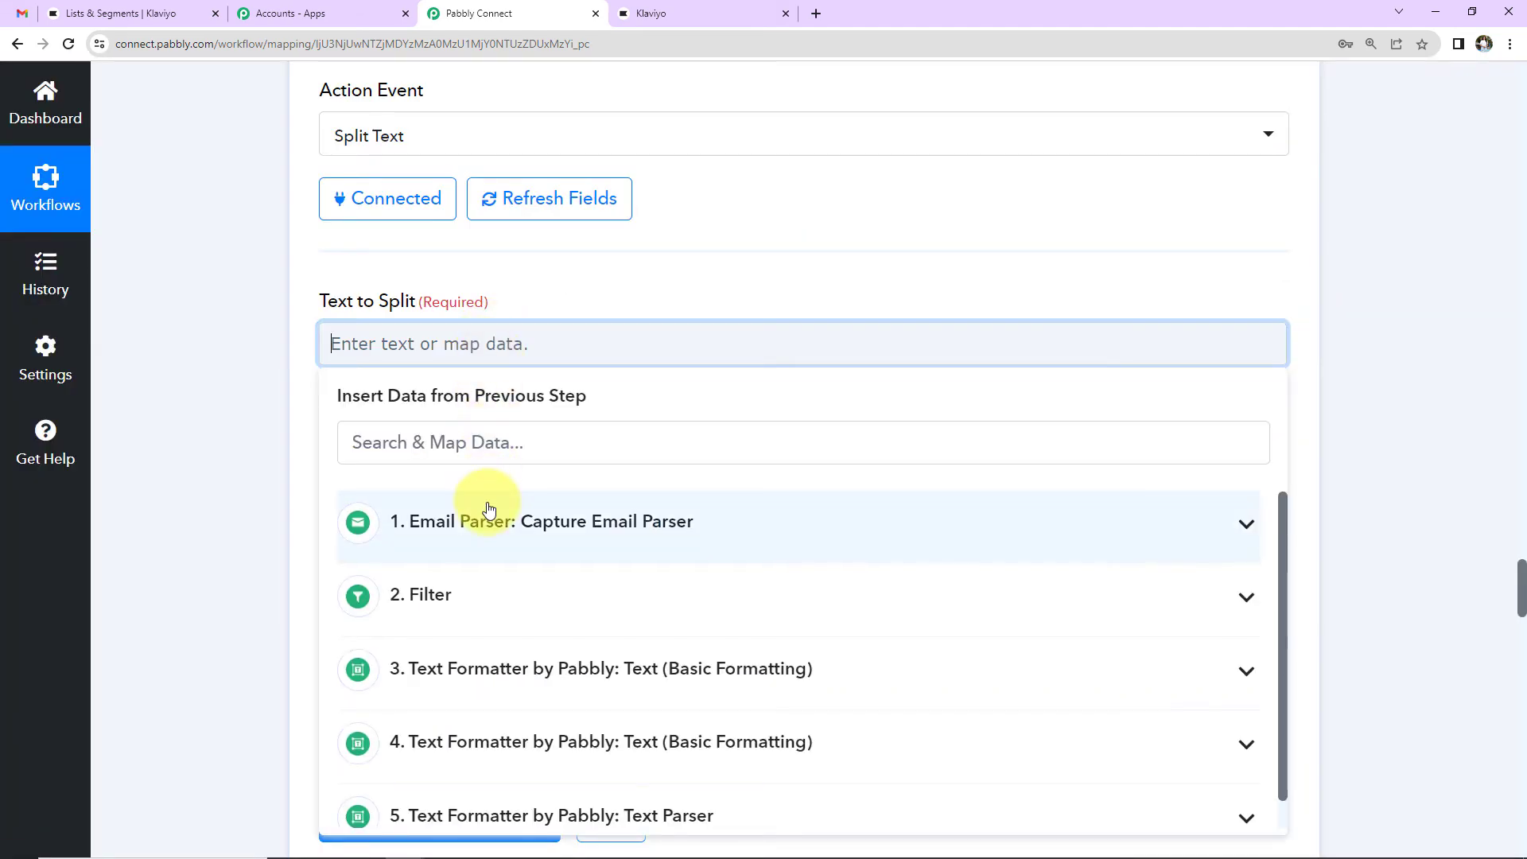
{"action": "scroll", "coordinate": [497, 572], "scroll_direction": "down", "scroll_amount": 3}
{"action": "left_click", "coordinate": [475, 619]}
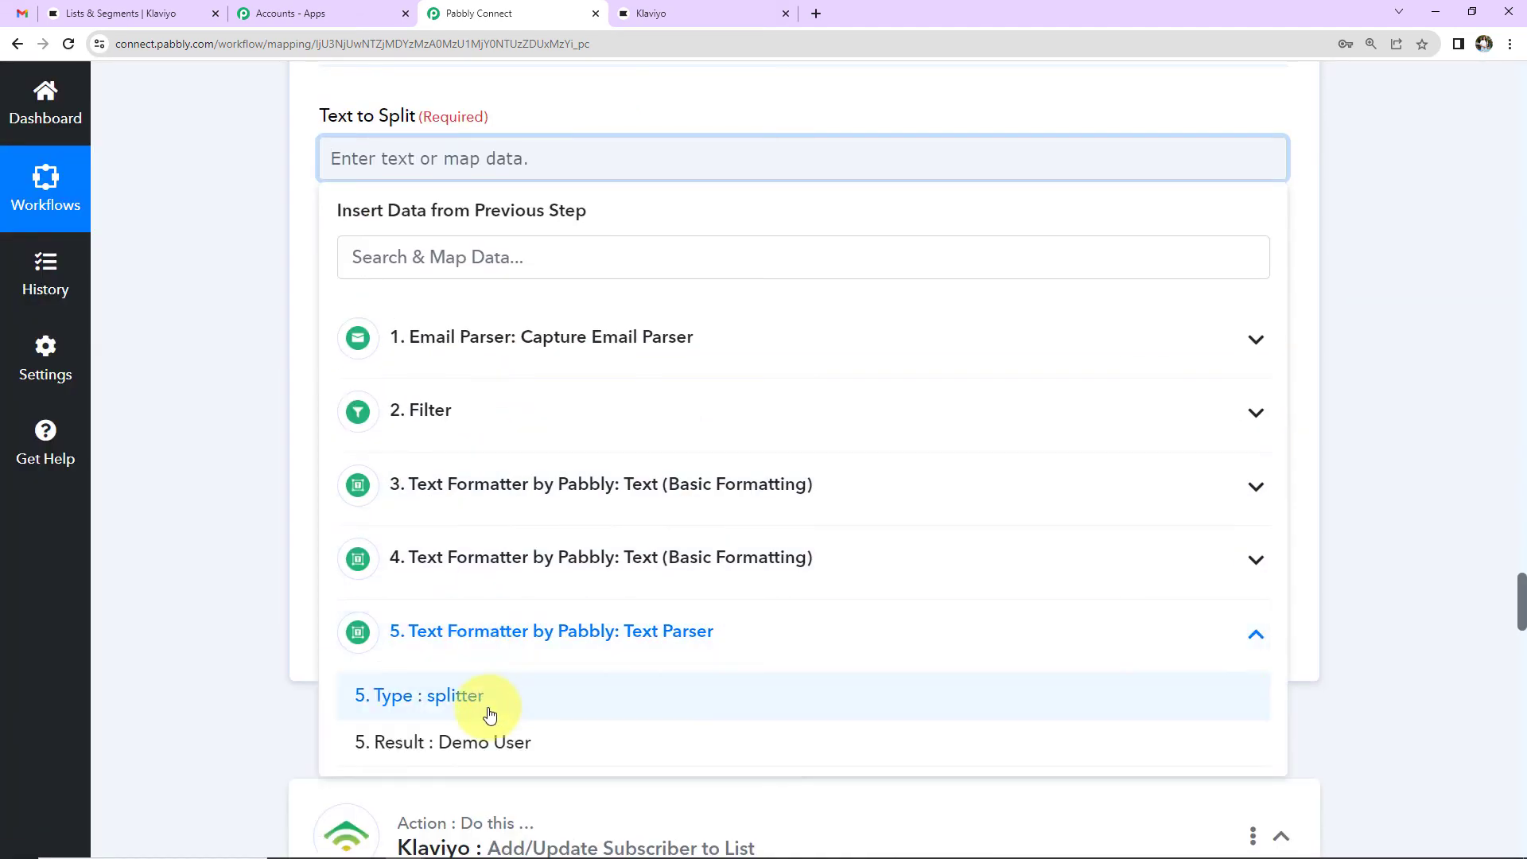
{"action": "left_click", "coordinate": [390, 733]}
{"action": "left_click", "coordinate": [288, 326]}
{"action": "left_click", "coordinate": [360, 313]}
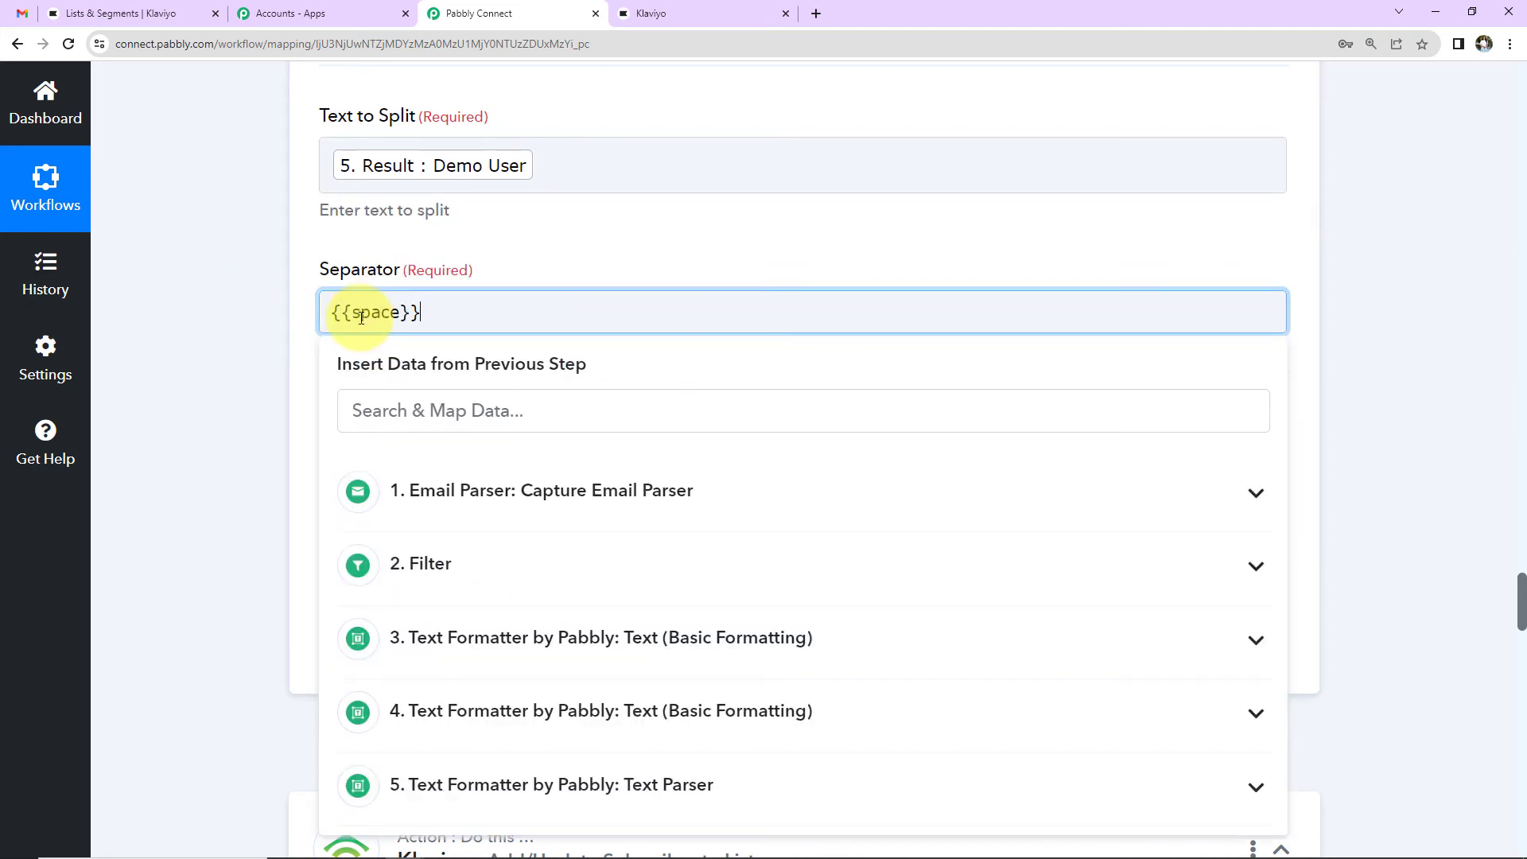
{"action": "left_click", "coordinate": [275, 310]}
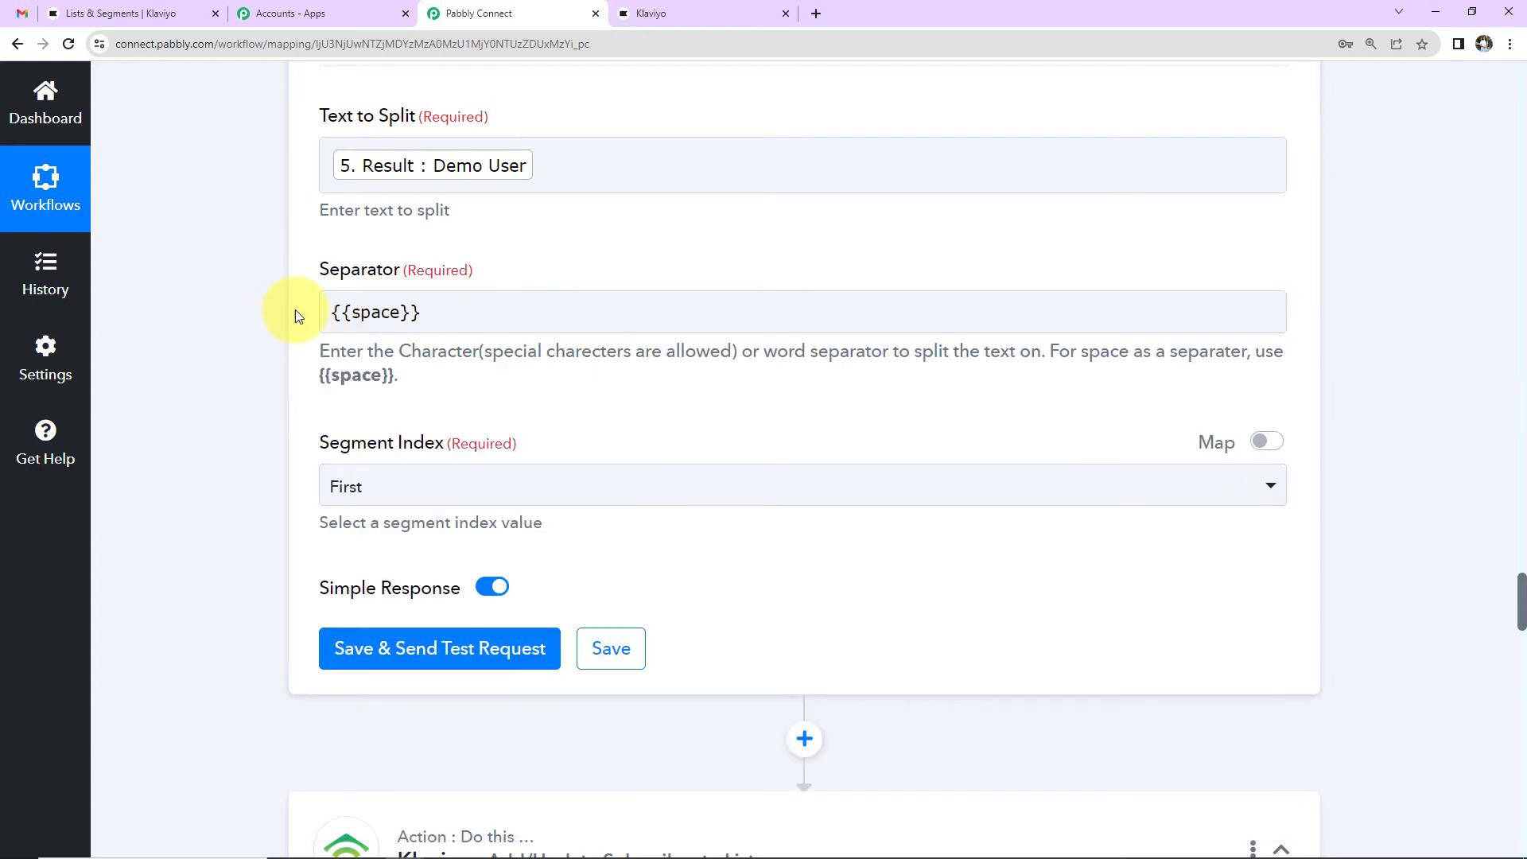
{"action": "left_click", "coordinate": [409, 493]}
{"action": "left_click", "coordinate": [384, 766]}
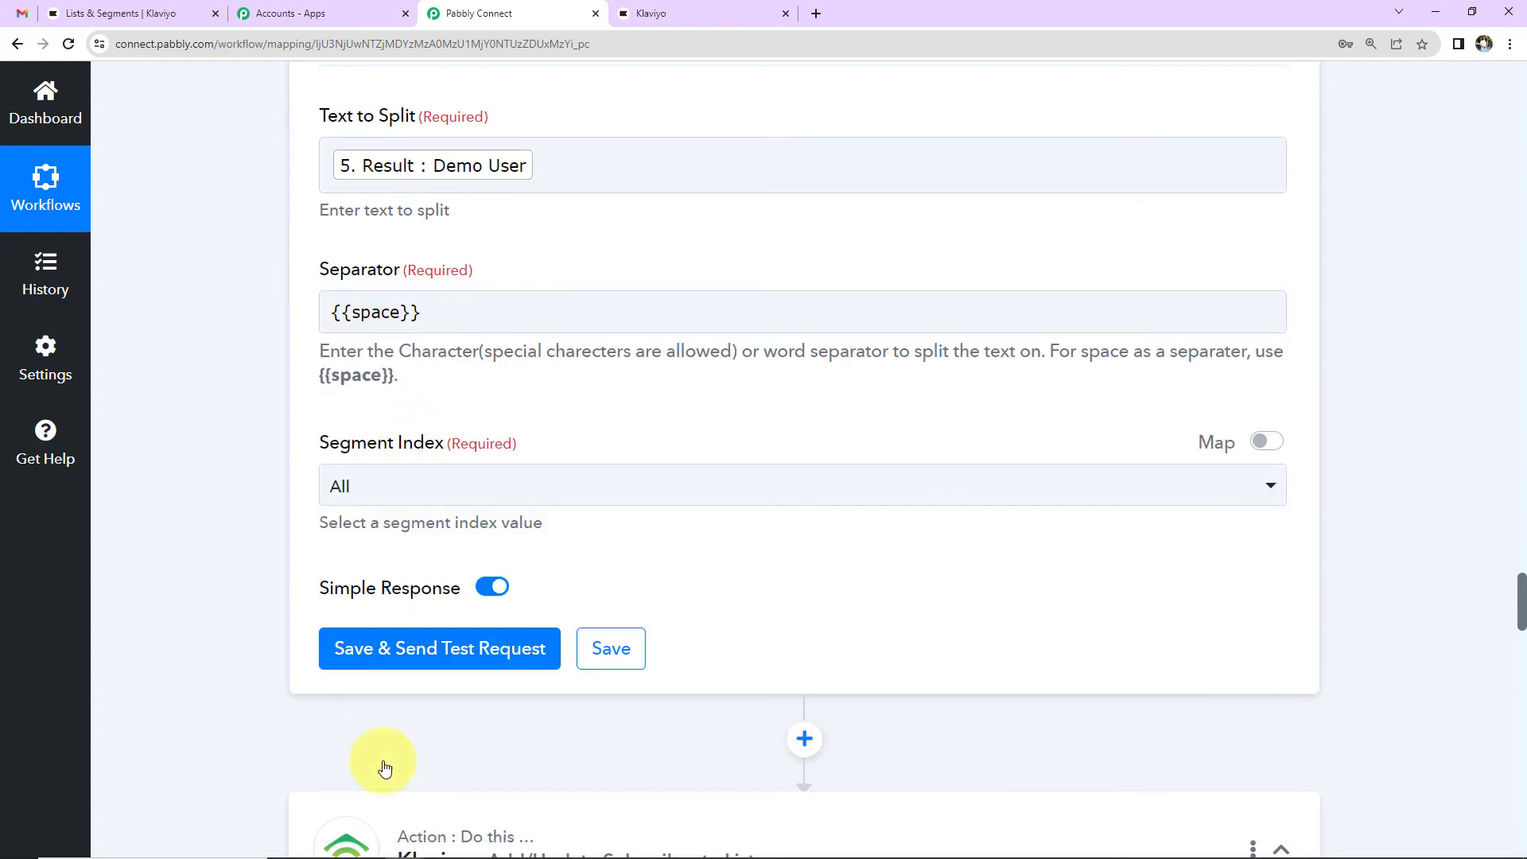
{"action": "left_click", "coordinate": [383, 664]}
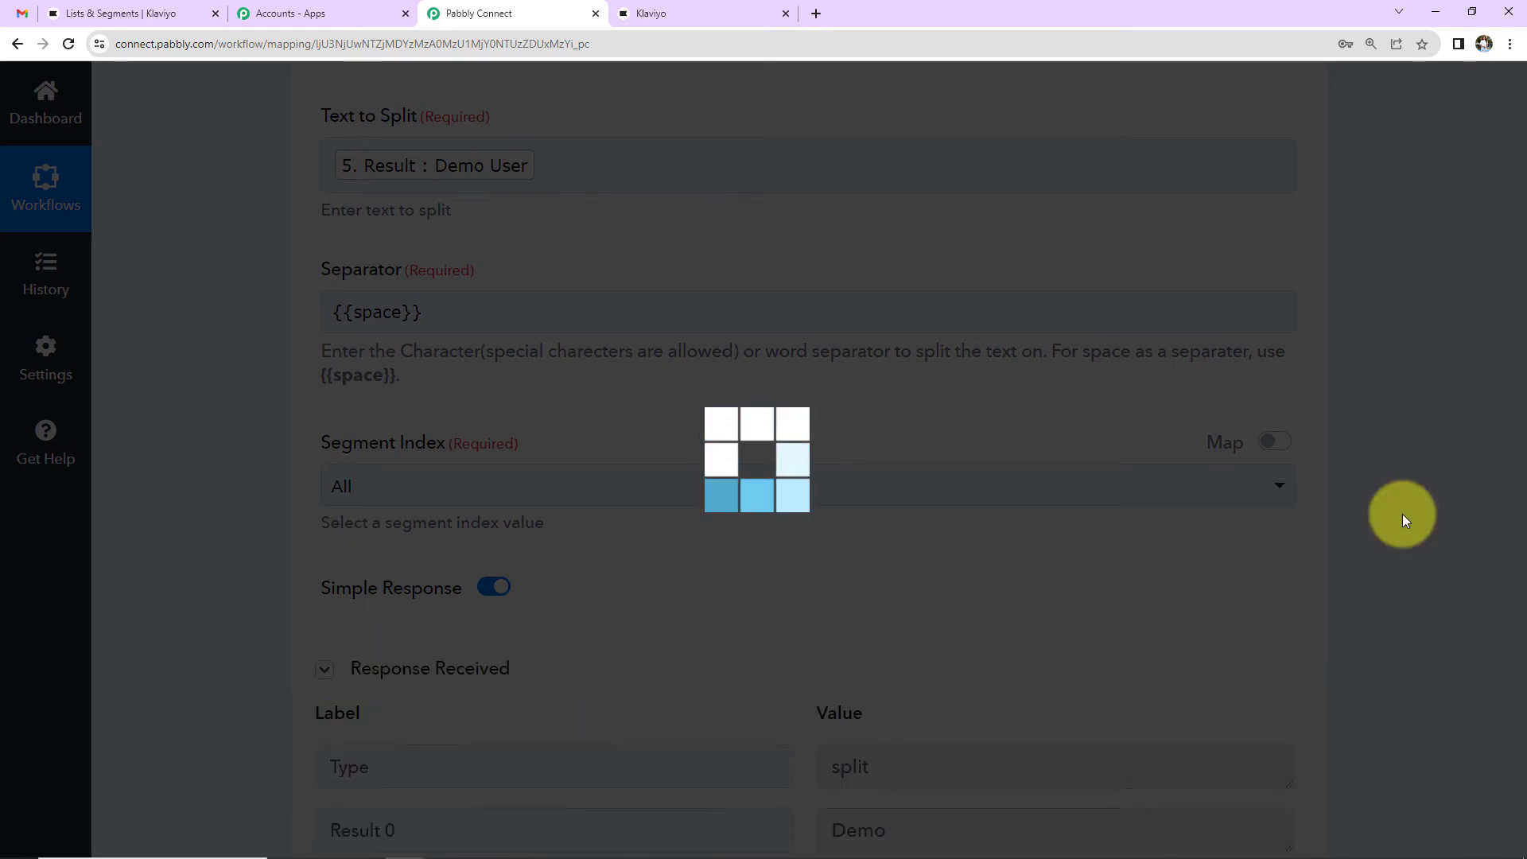
{"action": "scroll", "coordinate": [1401, 514], "scroll_direction": "down", "scroll_amount": 5}
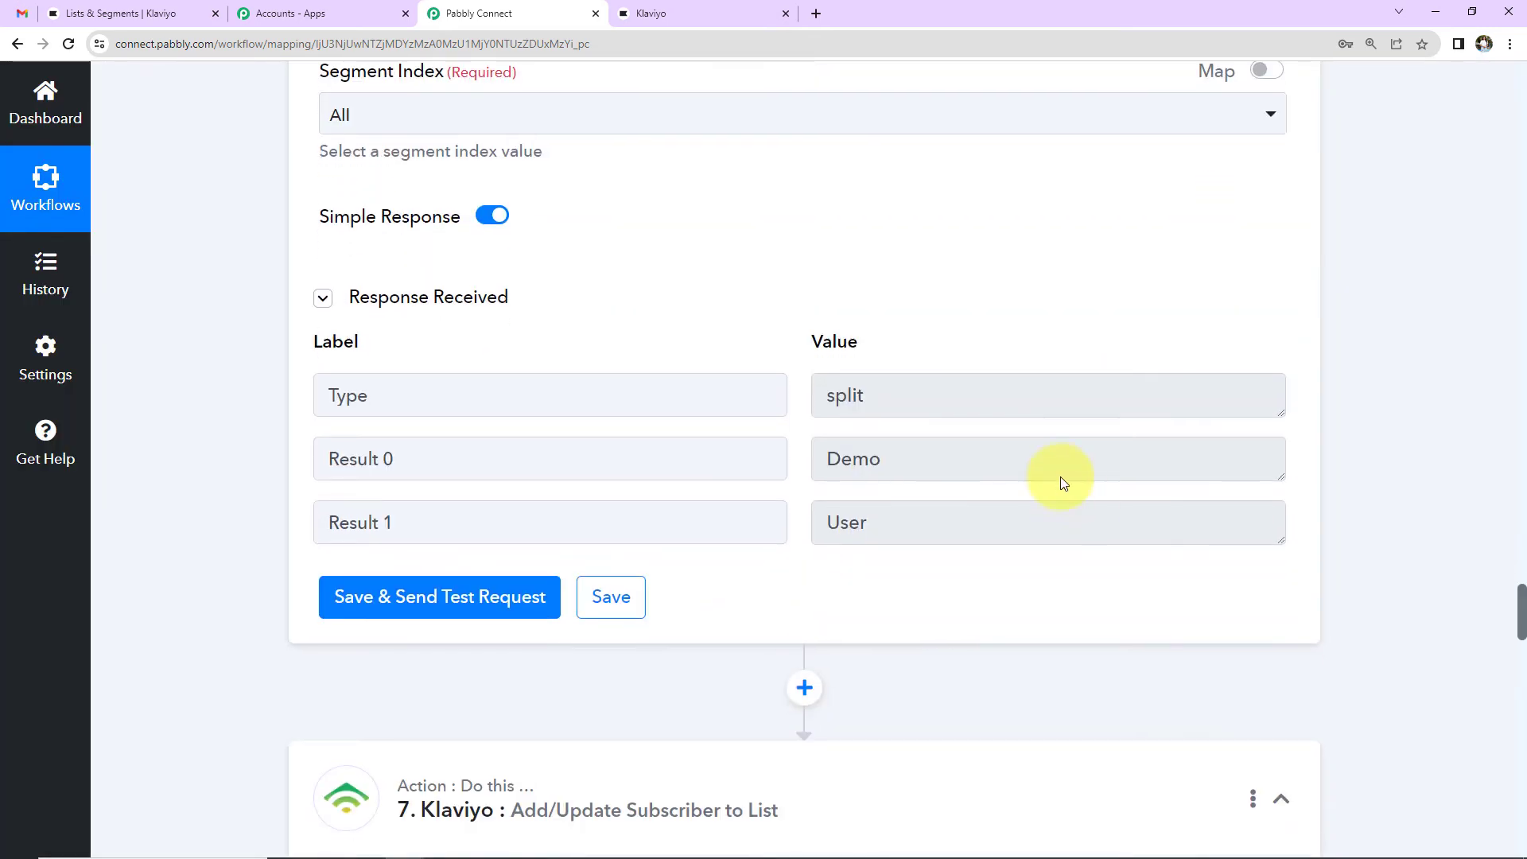
{"action": "scroll", "coordinate": [1420, 469], "scroll_direction": "down", "scroll_amount": 10}
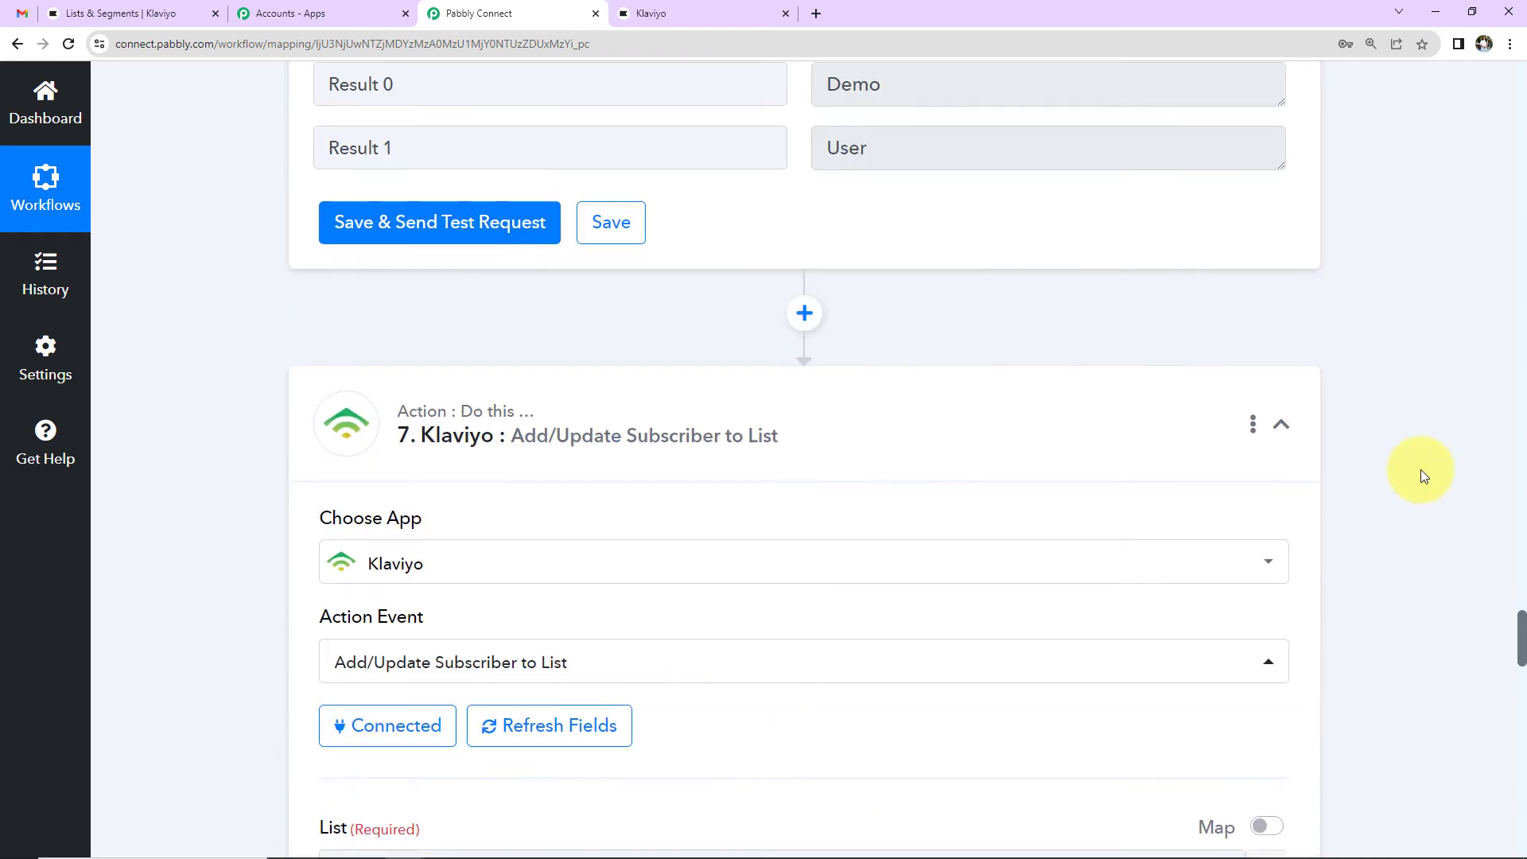
Step: Keep the existing Klaviyo connection and map Split Text Result 0 (Demo) into First Name
{"action": "left_click", "coordinate": [393, 371]}
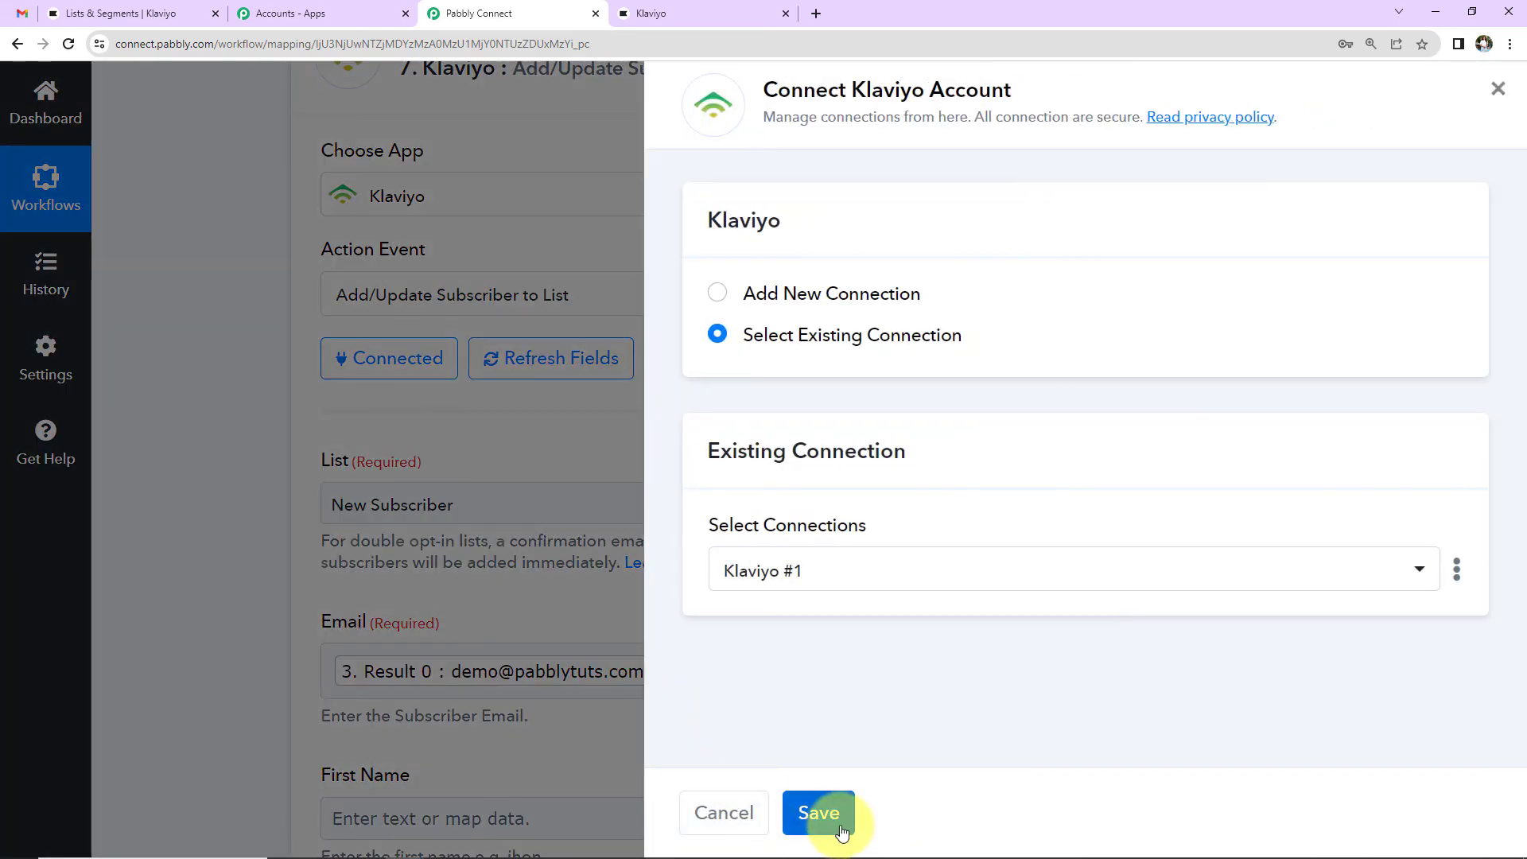
{"action": "left_click", "coordinate": [836, 827]}
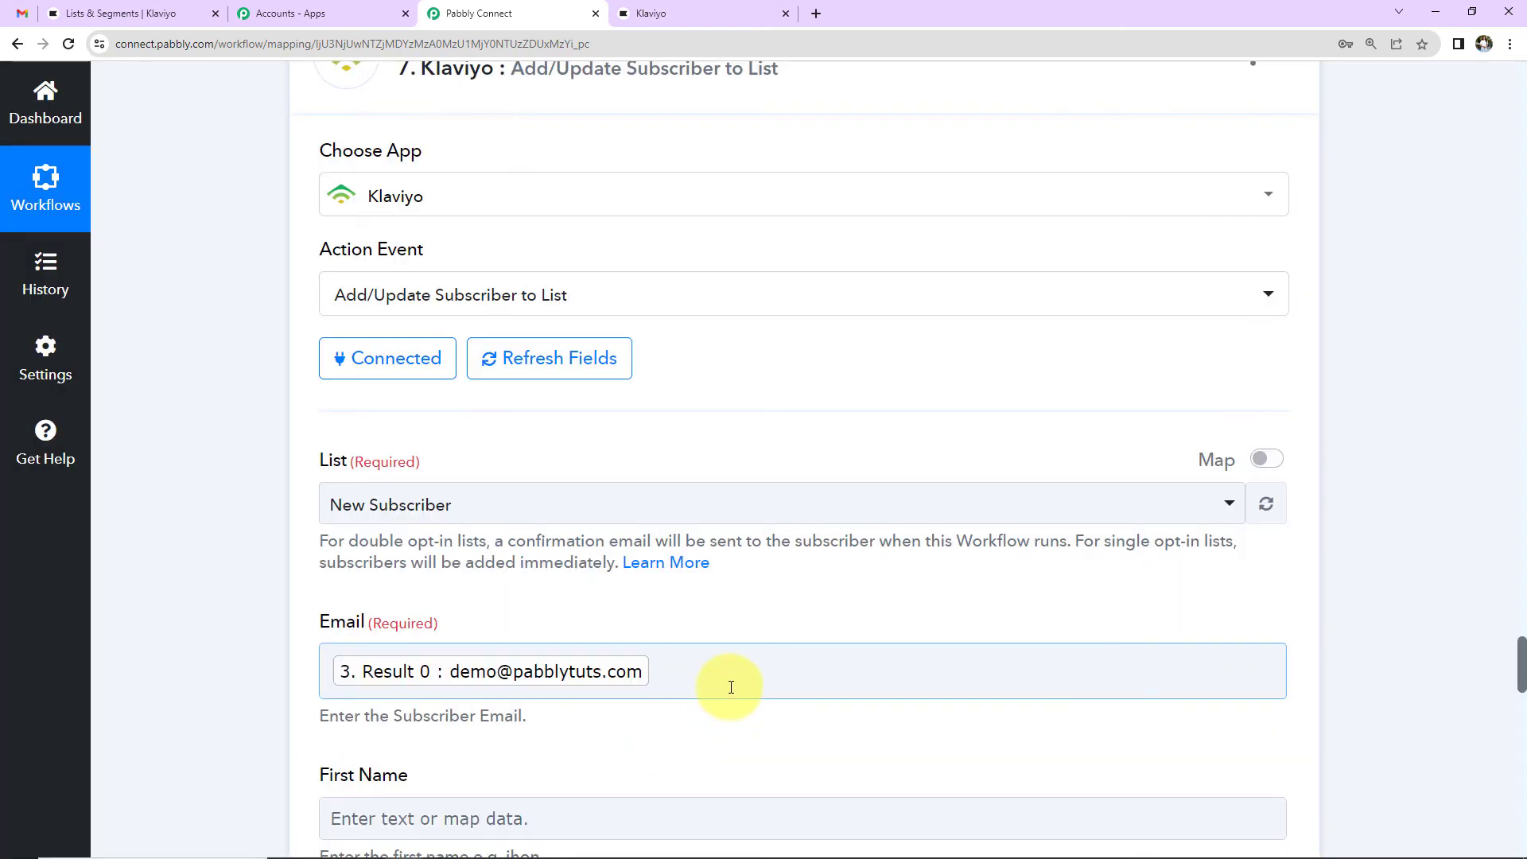
{"action": "scroll", "coordinate": [808, 637], "scroll_direction": "down", "scroll_amount": 5}
{"action": "left_click", "coordinate": [449, 447]}
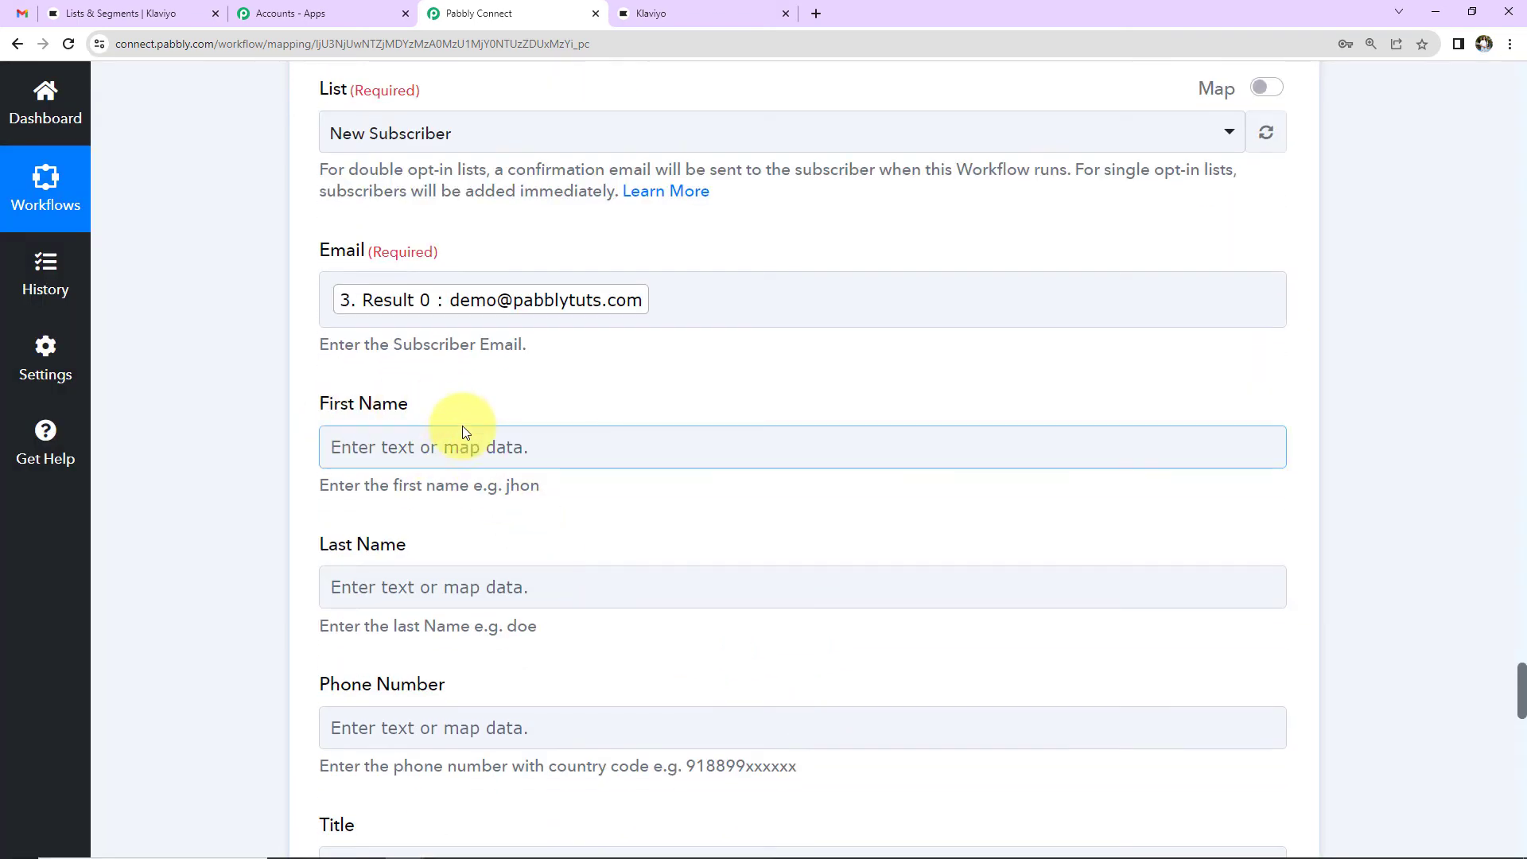
{"action": "scroll", "coordinate": [477, 421], "scroll_direction": "down", "scroll_amount": 2}
{"action": "left_click", "coordinate": [586, 262]}
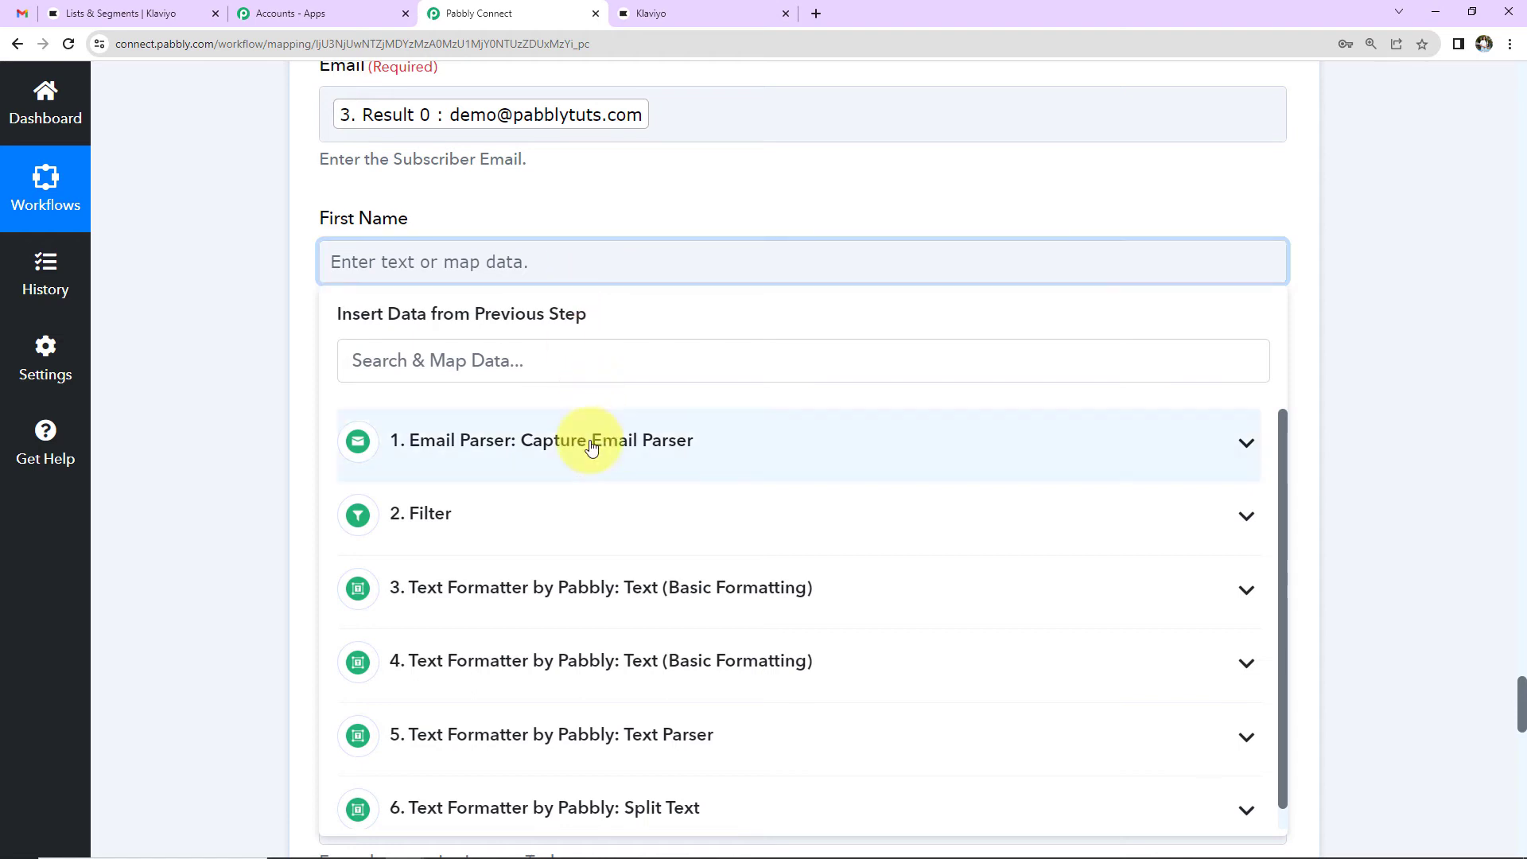
{"action": "scroll", "coordinate": [576, 606], "scroll_direction": "down", "scroll_amount": 1}
{"action": "left_click", "coordinate": [562, 784]}
{"action": "scroll", "coordinate": [648, 681], "scroll_direction": "down", "scroll_amount": 2}
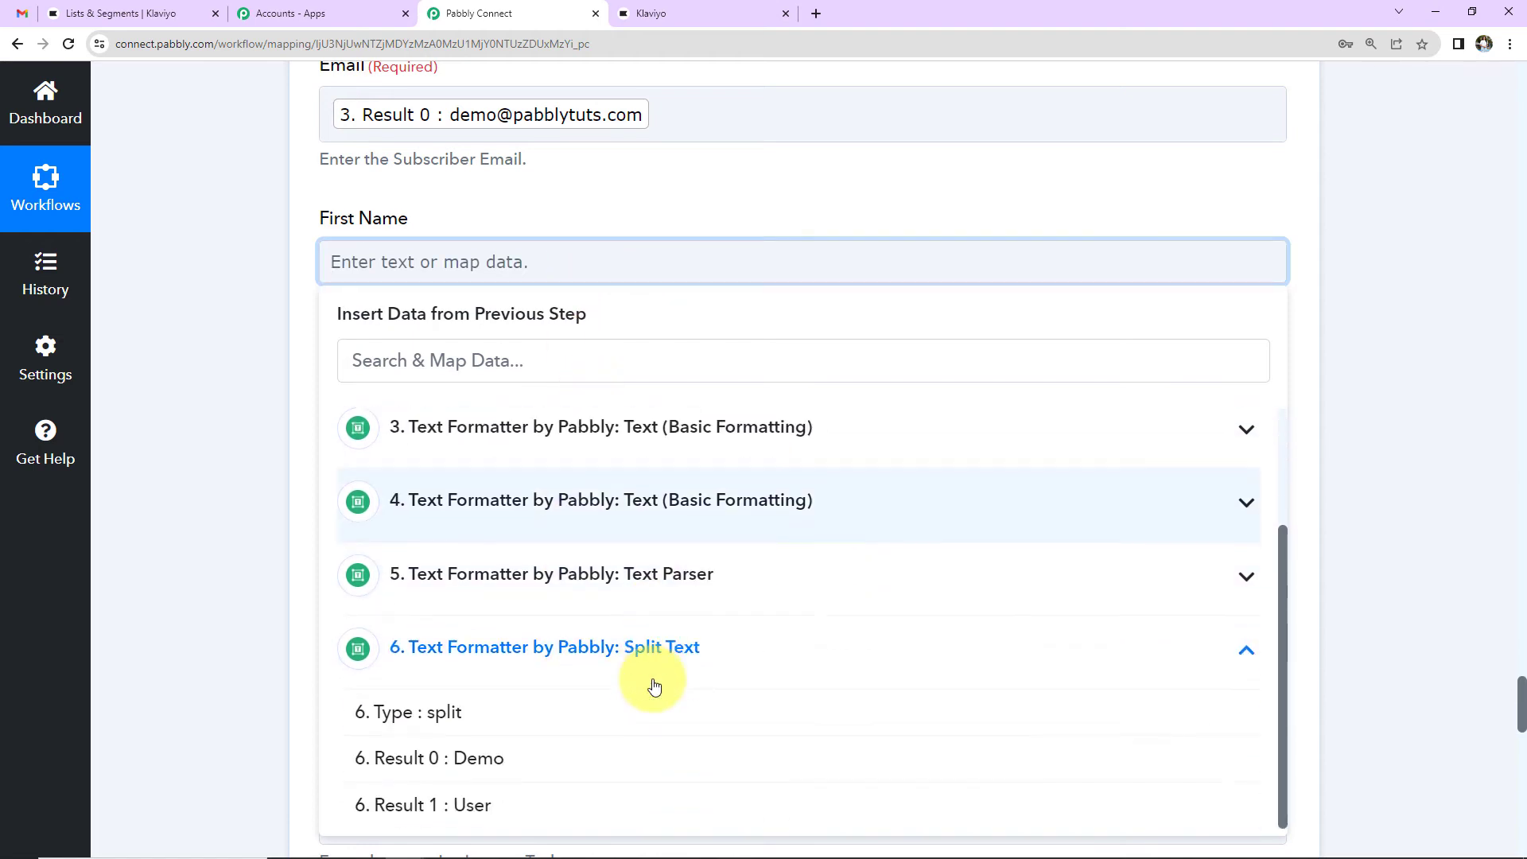
{"action": "left_click", "coordinate": [499, 762]}
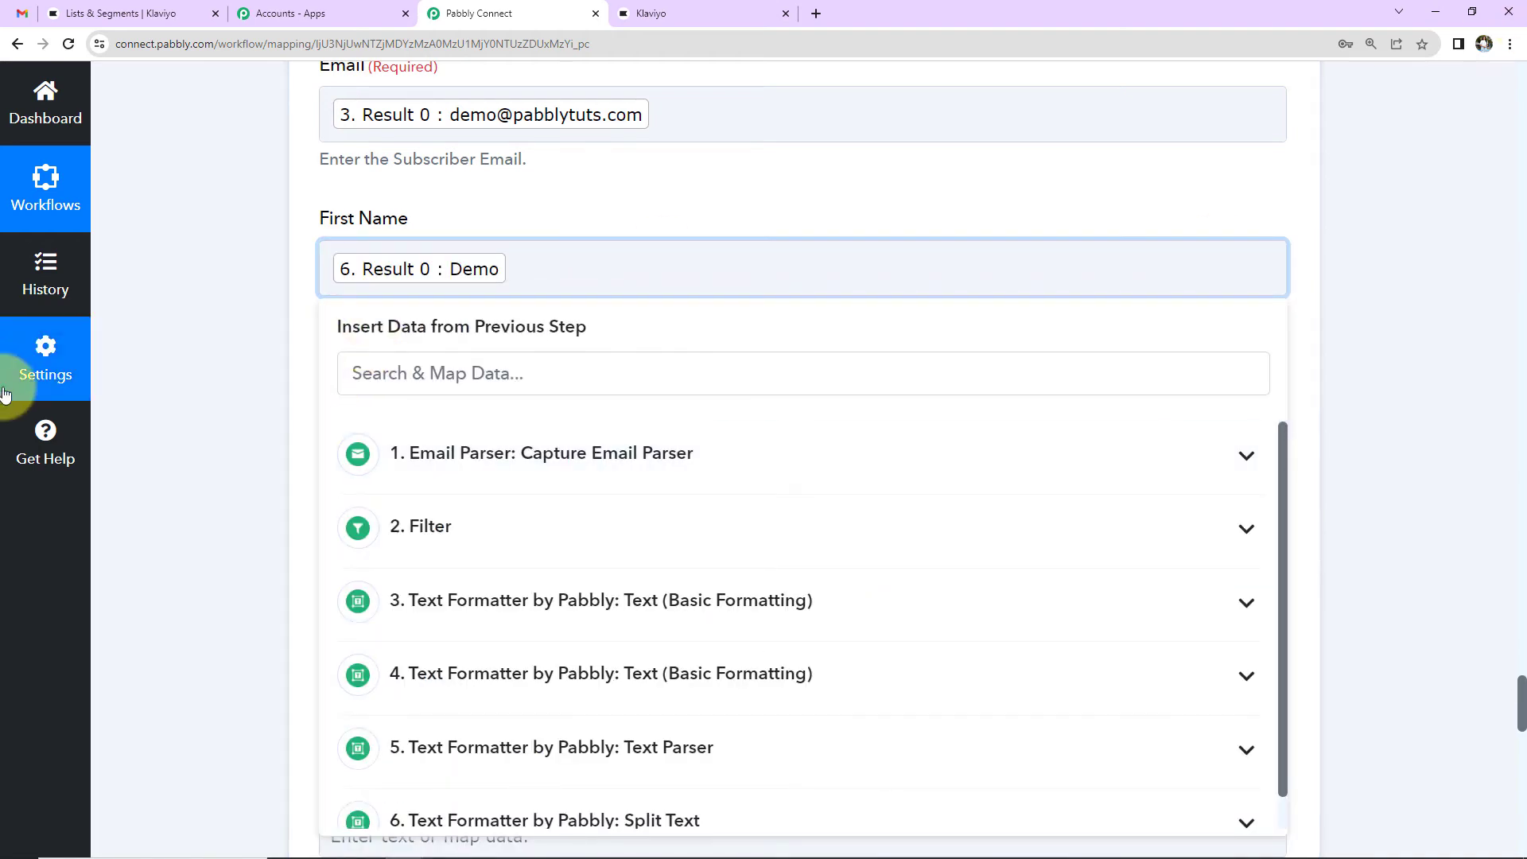
{"action": "left_click", "coordinate": [199, 341]}
Step: Map Split Text Result 1 (User) into the Last Name field
{"action": "scroll", "coordinate": [199, 340], "scroll_direction": "down", "scroll_amount": 2}
{"action": "left_click", "coordinate": [454, 213]}
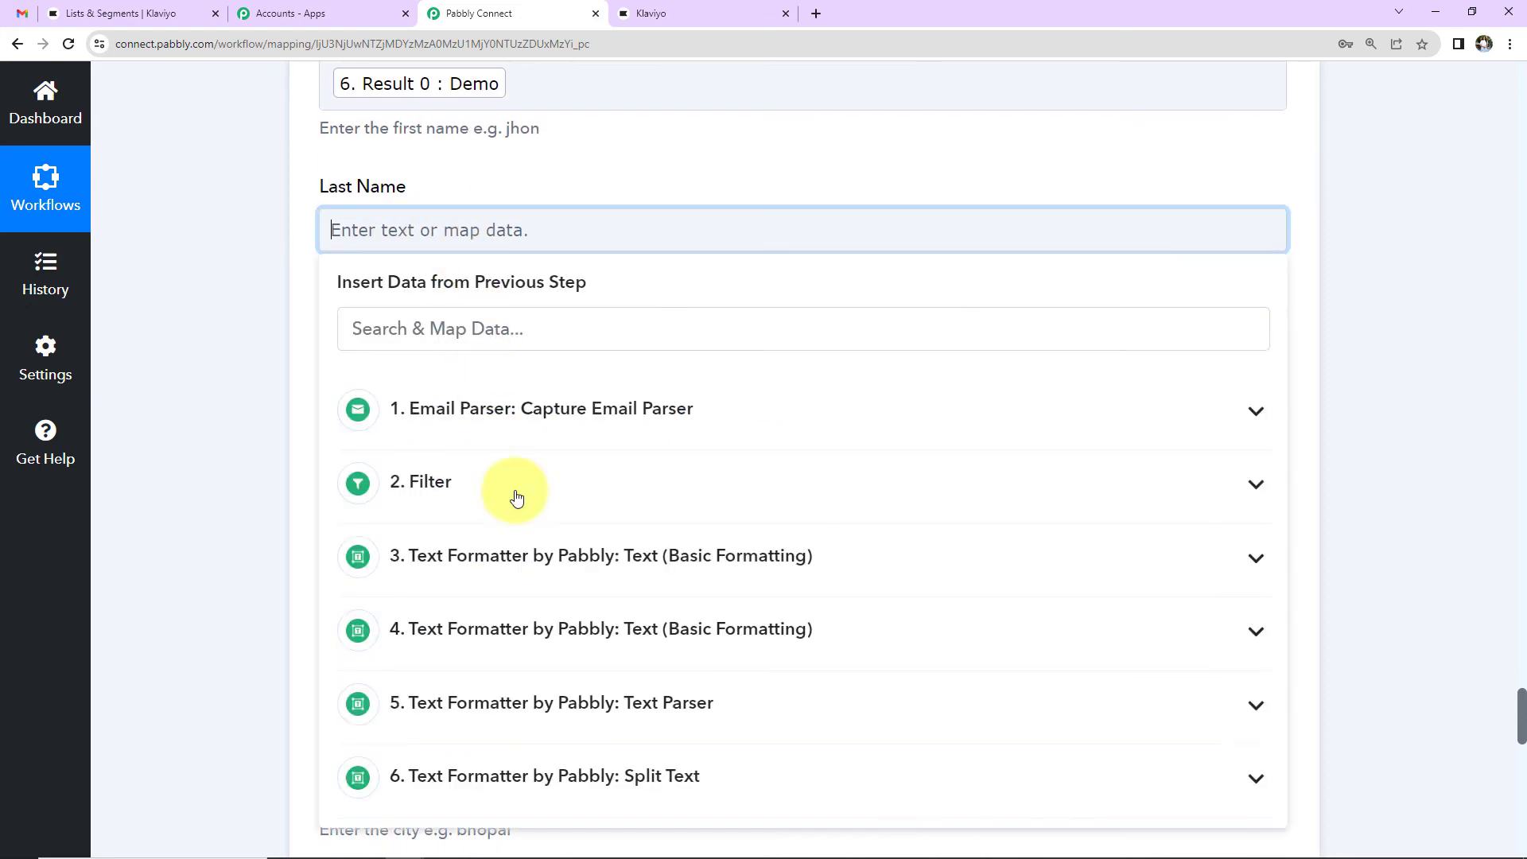
{"action": "scroll", "coordinate": [530, 668], "scroll_direction": "down", "scroll_amount": 1}
{"action": "scroll", "coordinate": [517, 628], "scroll_direction": "down", "scroll_amount": 2}
{"action": "left_click", "coordinate": [501, 590]}
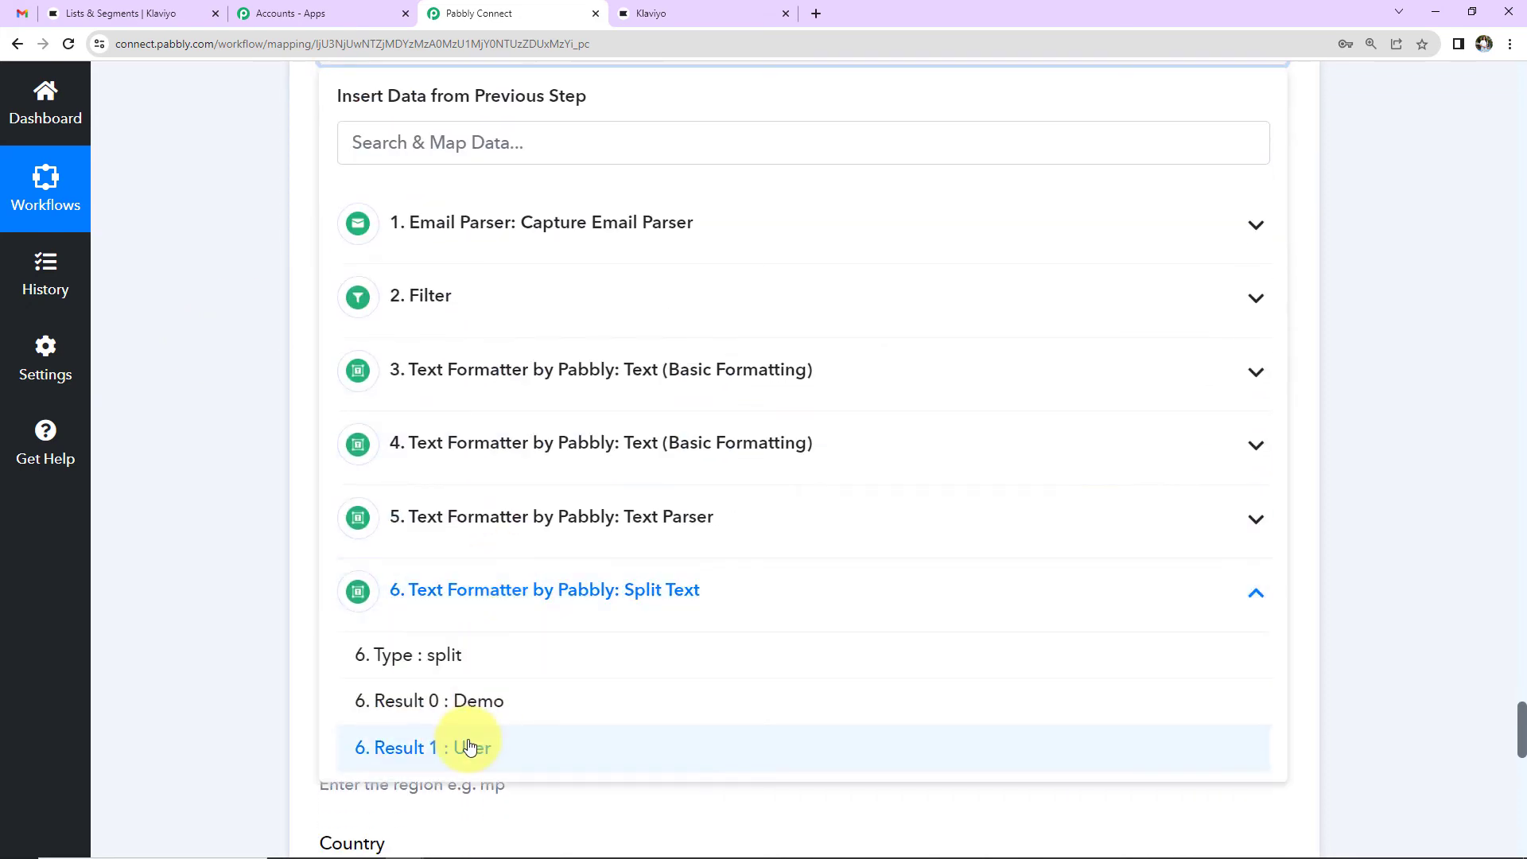
{"action": "left_click", "coordinate": [308, 670]}
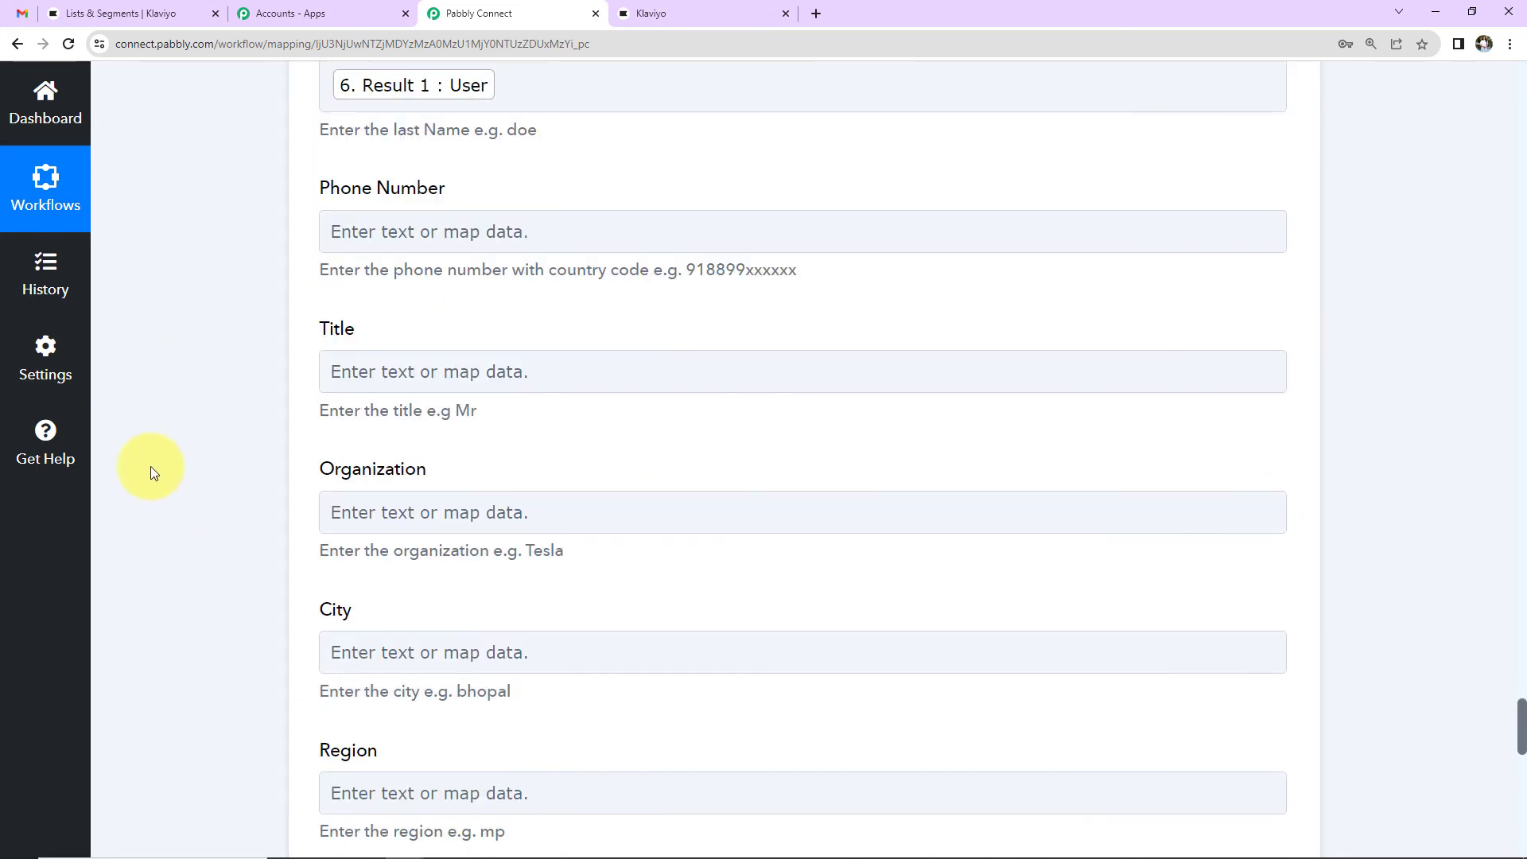
Step: Map step 4's formatted phone number into Phone Number, then save and send a test
{"action": "left_click", "coordinate": [507, 243]}
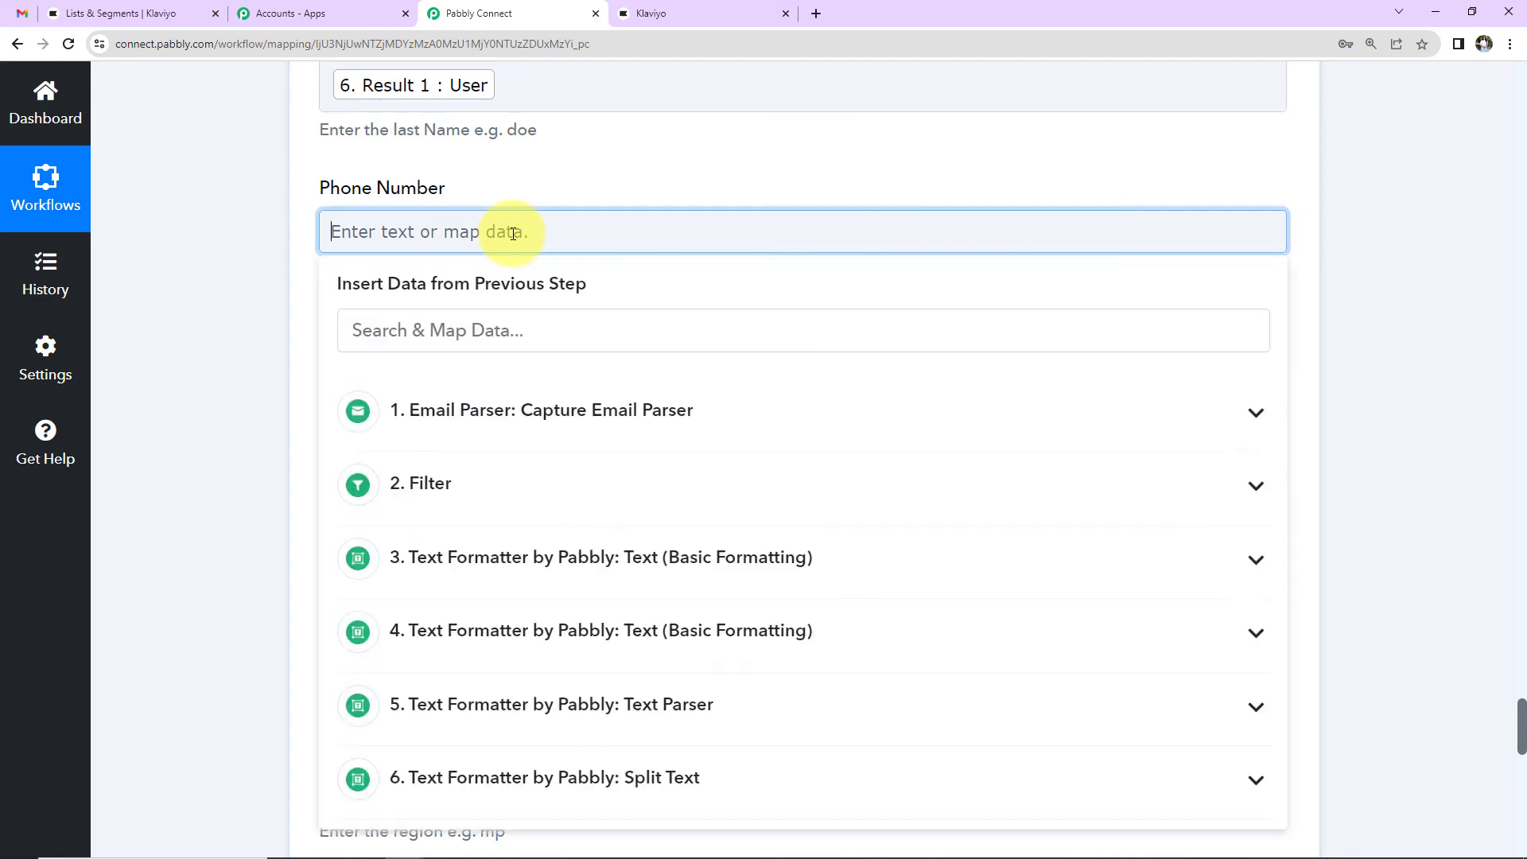
{"action": "left_click", "coordinate": [509, 632]}
{"action": "left_click", "coordinate": [546, 738]}
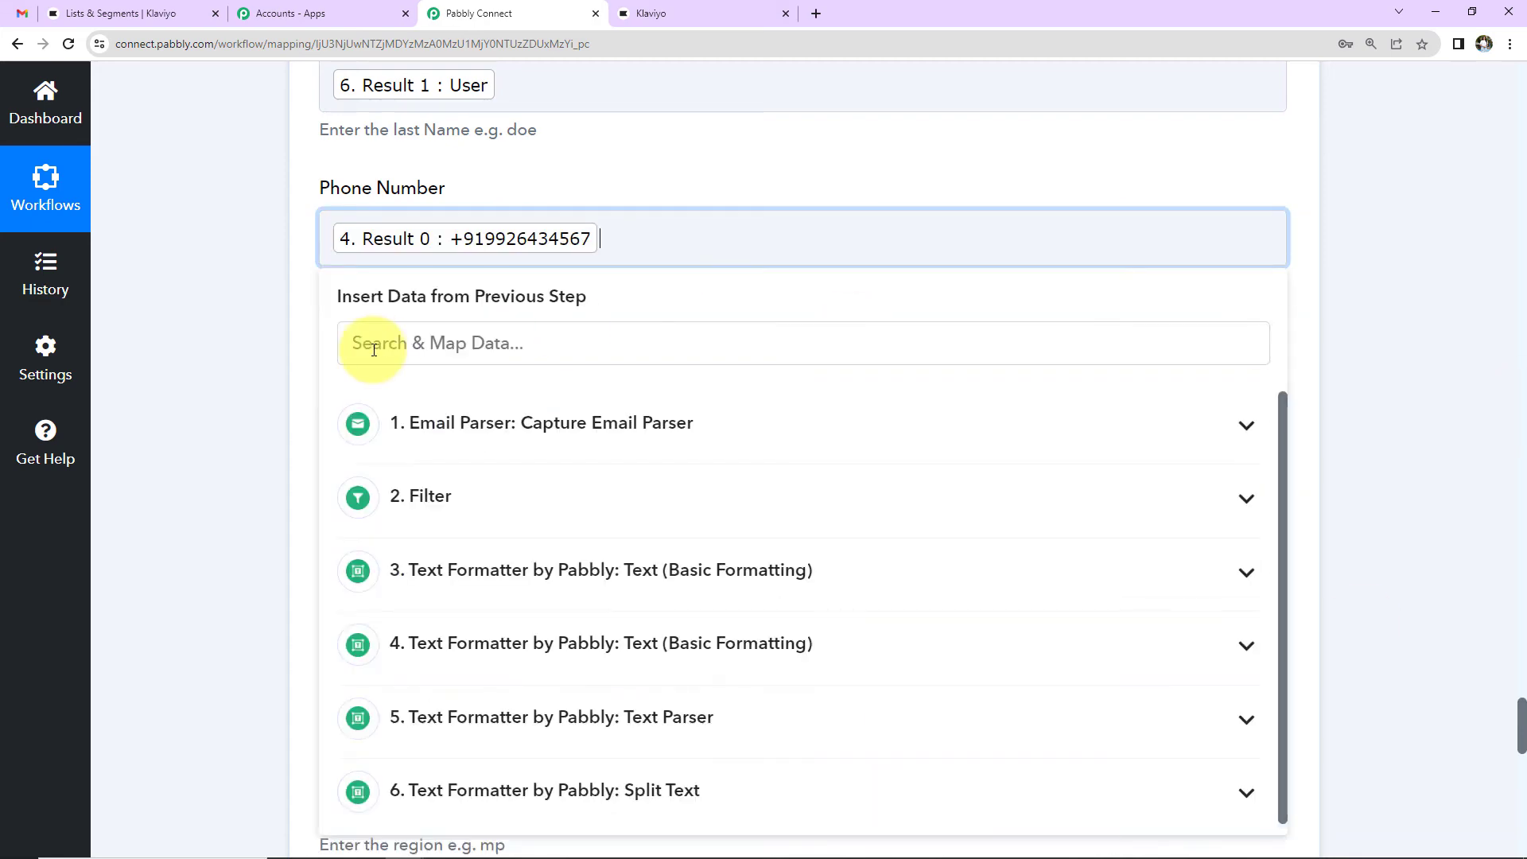
{"action": "left_click", "coordinate": [240, 321]}
{"action": "scroll", "coordinate": [240, 321], "scroll_direction": "down", "scroll_amount": 2}
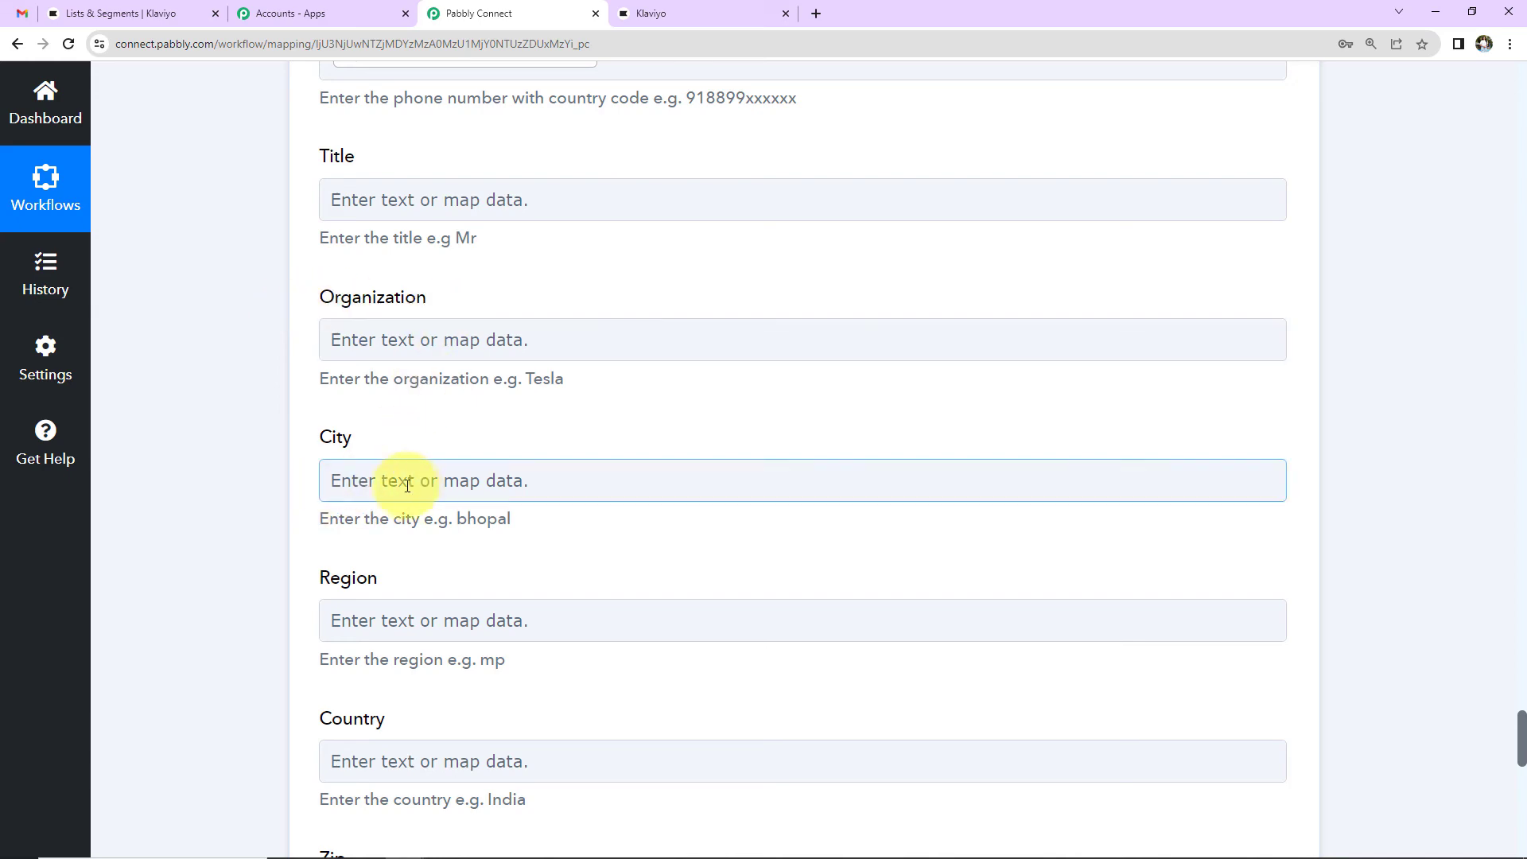
{"action": "scroll", "coordinate": [416, 606], "scroll_direction": "down", "scroll_amount": 2}
{"action": "scroll", "coordinate": [420, 607], "scroll_direction": "down", "scroll_amount": 4}
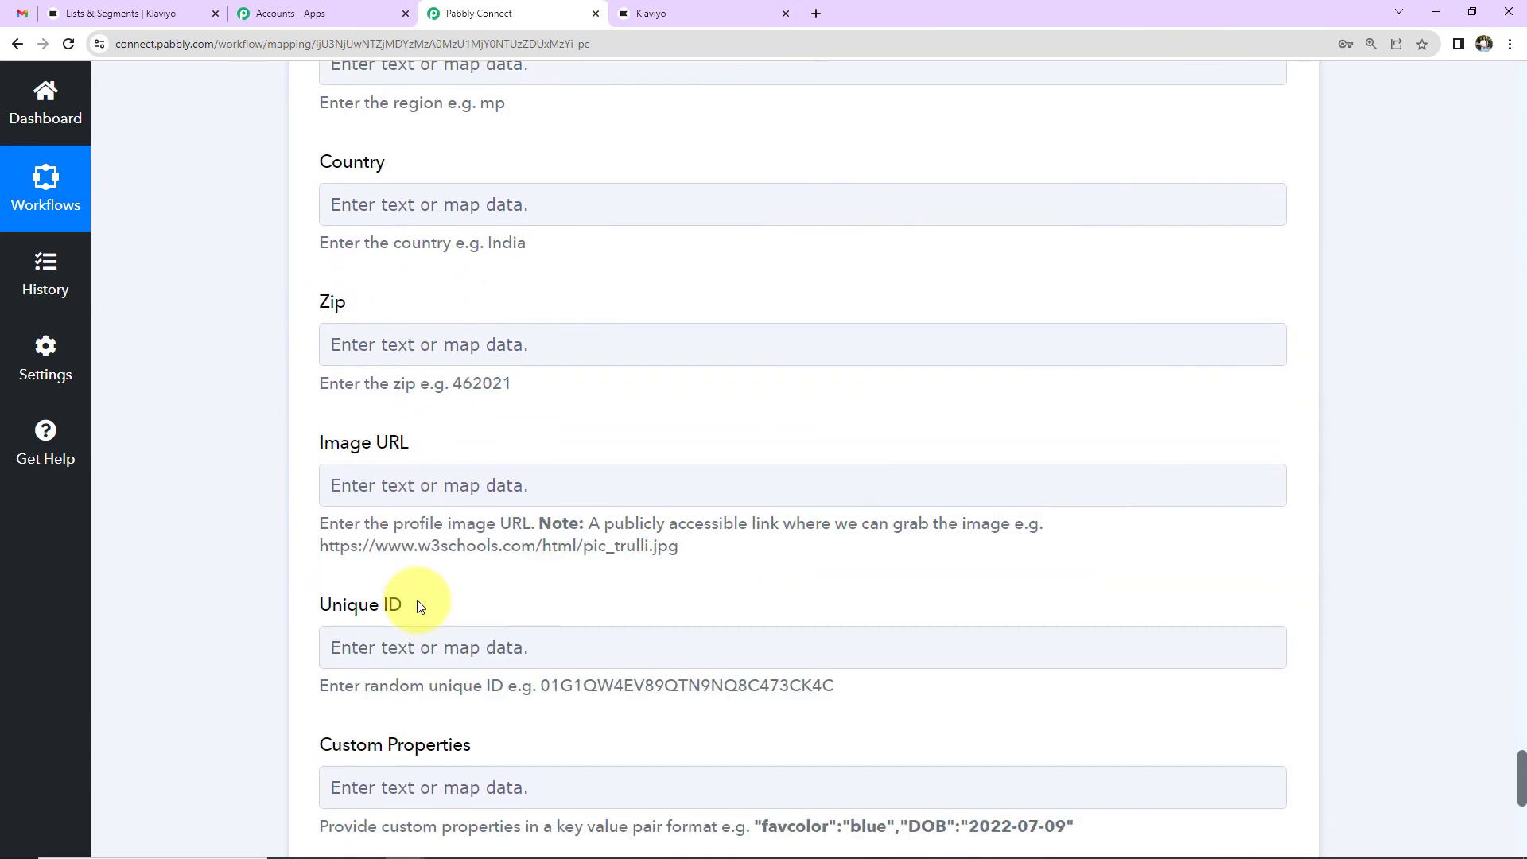
{"action": "scroll", "coordinate": [420, 607], "scroll_direction": "down", "scroll_amount": 2}
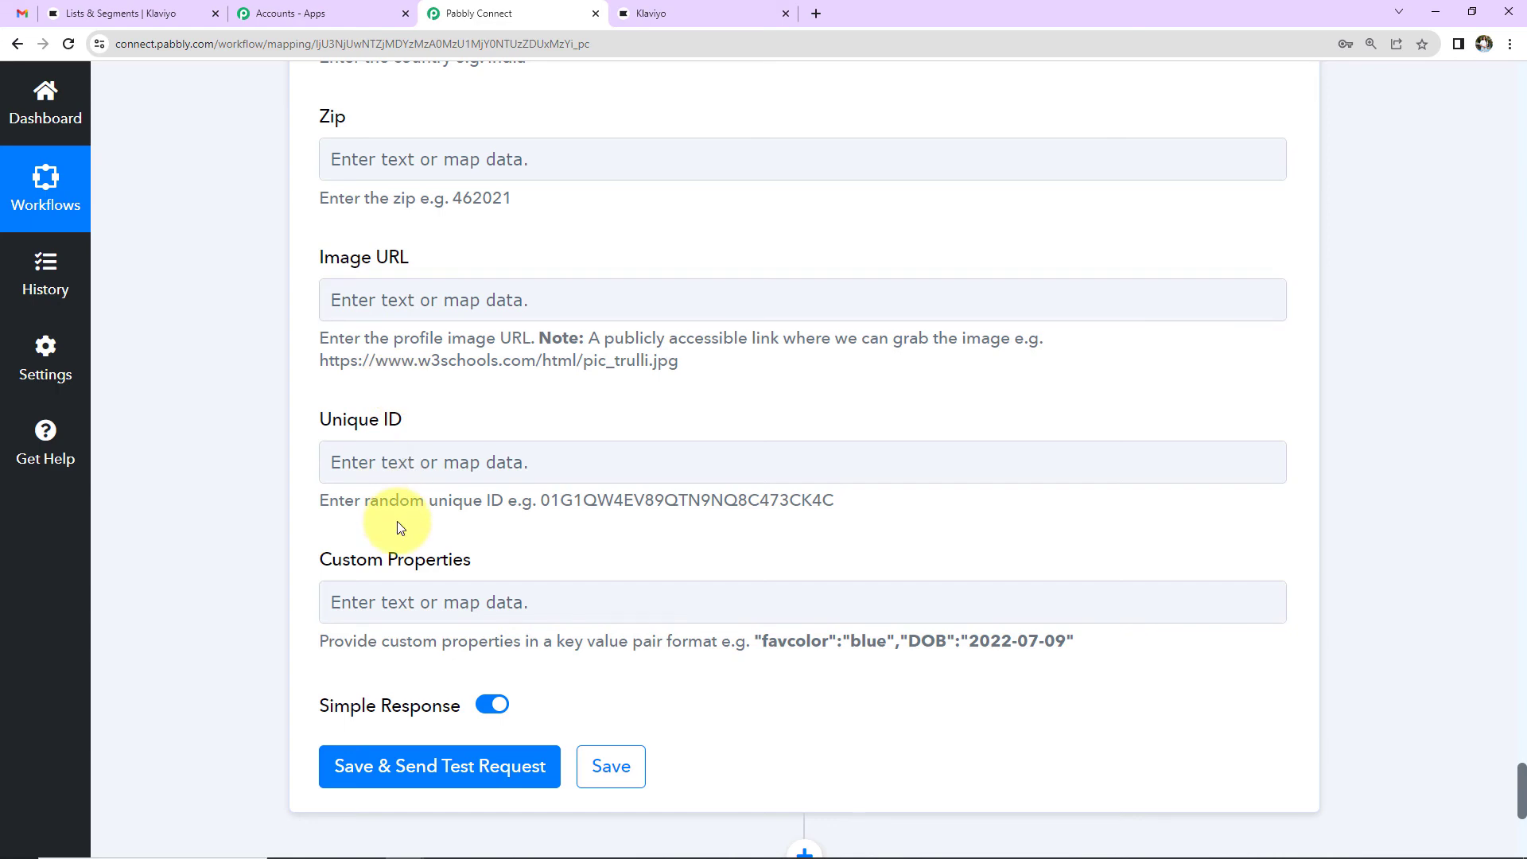
{"action": "scroll", "coordinate": [398, 522], "scroll_direction": "down", "scroll_amount": 2}
{"action": "left_click", "coordinate": [376, 581]}
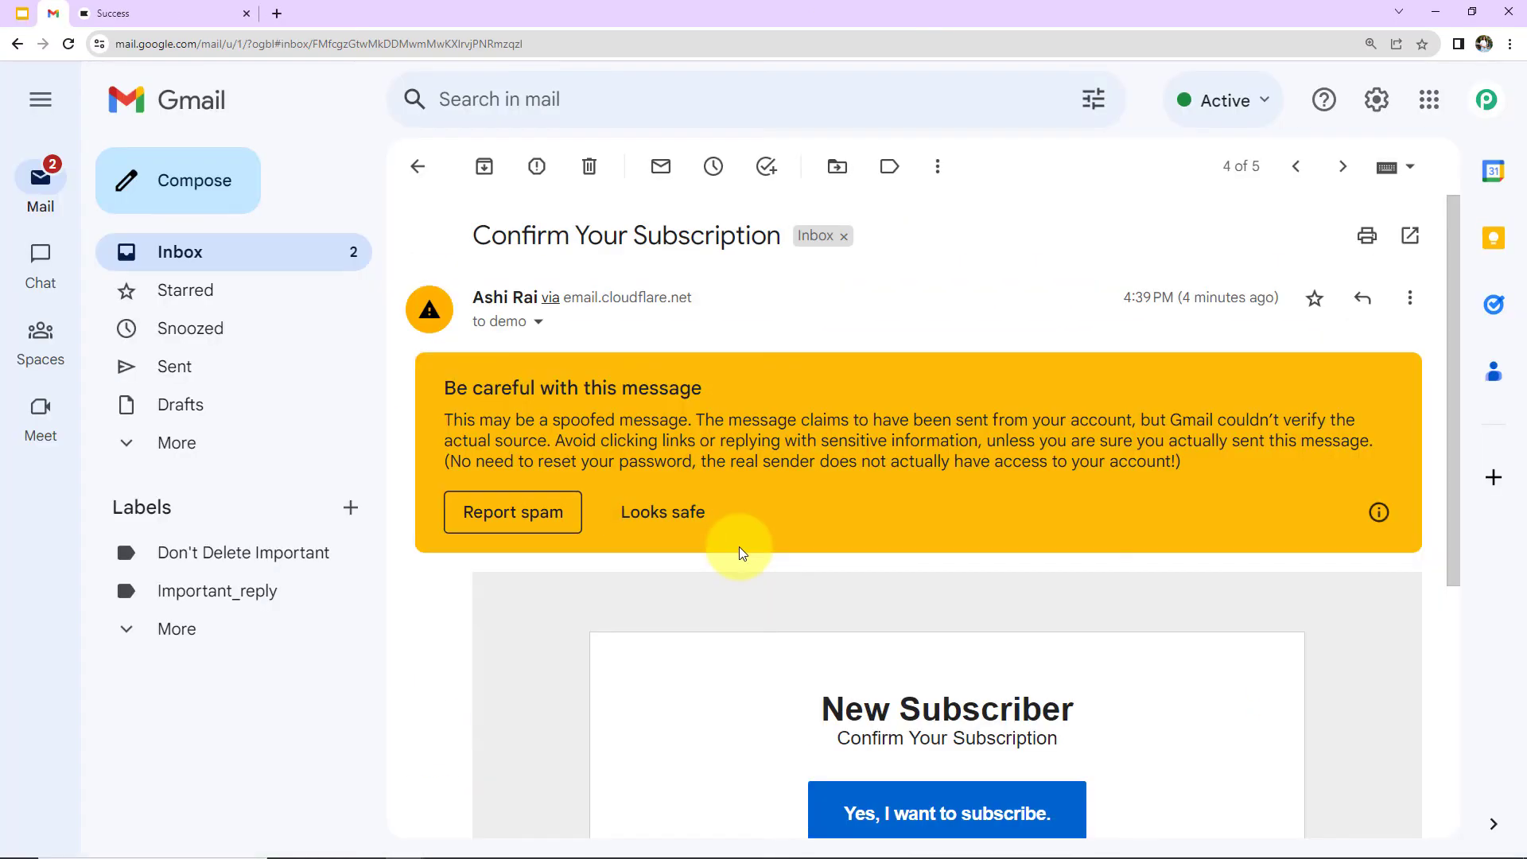
Step: Confirm the subscription with 'Yes, I want to subscribe.' in the Confirm Your Subscription email
{"action": "scroll", "coordinate": [738, 546], "scroll_direction": "down", "scroll_amount": 2}
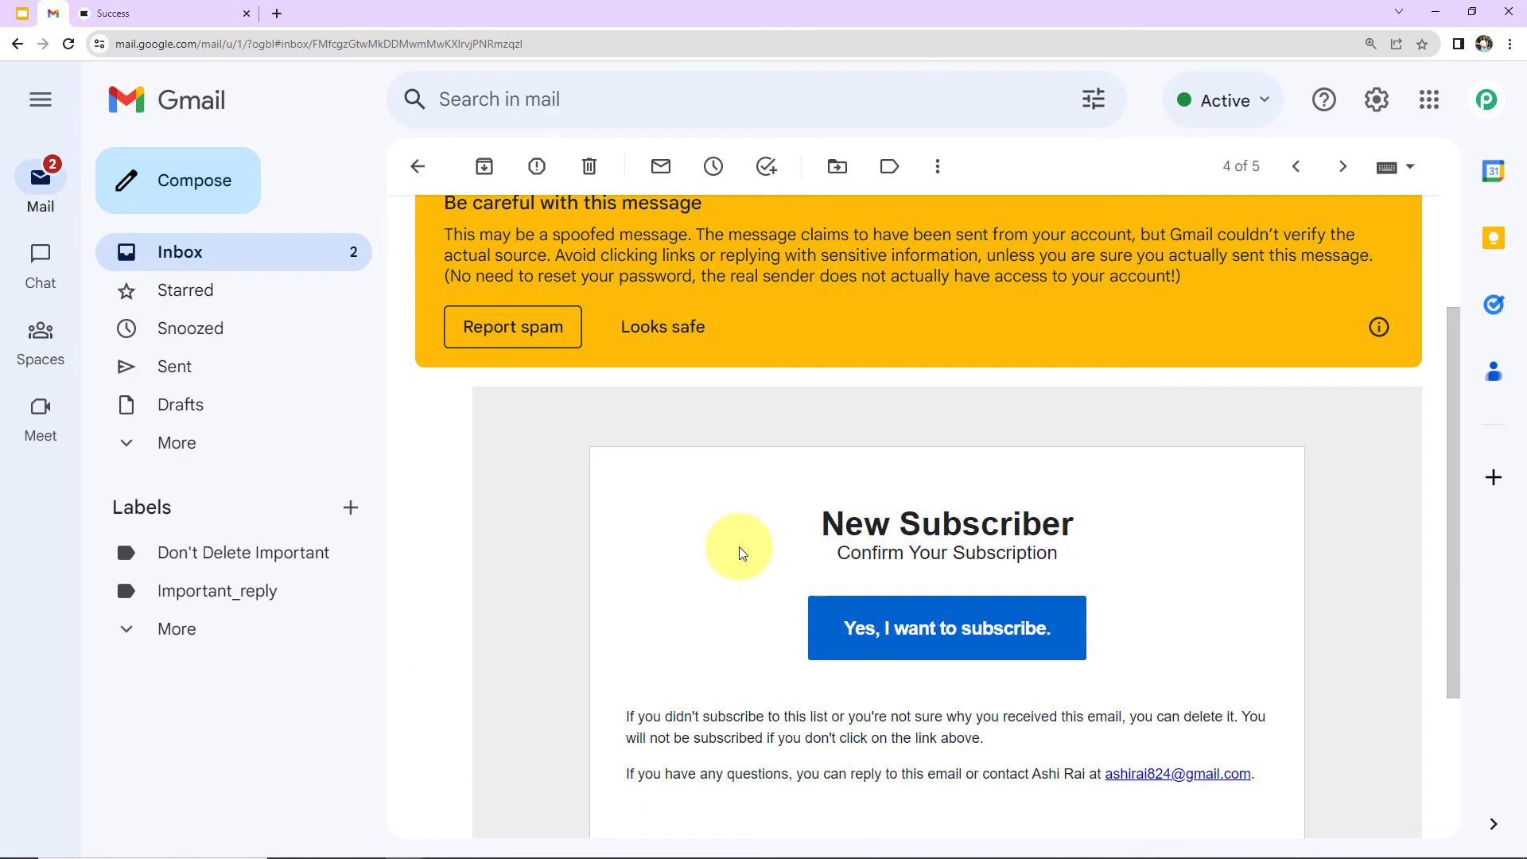
{"action": "scroll", "coordinate": [737, 547], "scroll_direction": "up", "scroll_amount": 2}
{"action": "scroll", "coordinate": [737, 547], "scroll_direction": "down", "scroll_amount": 2}
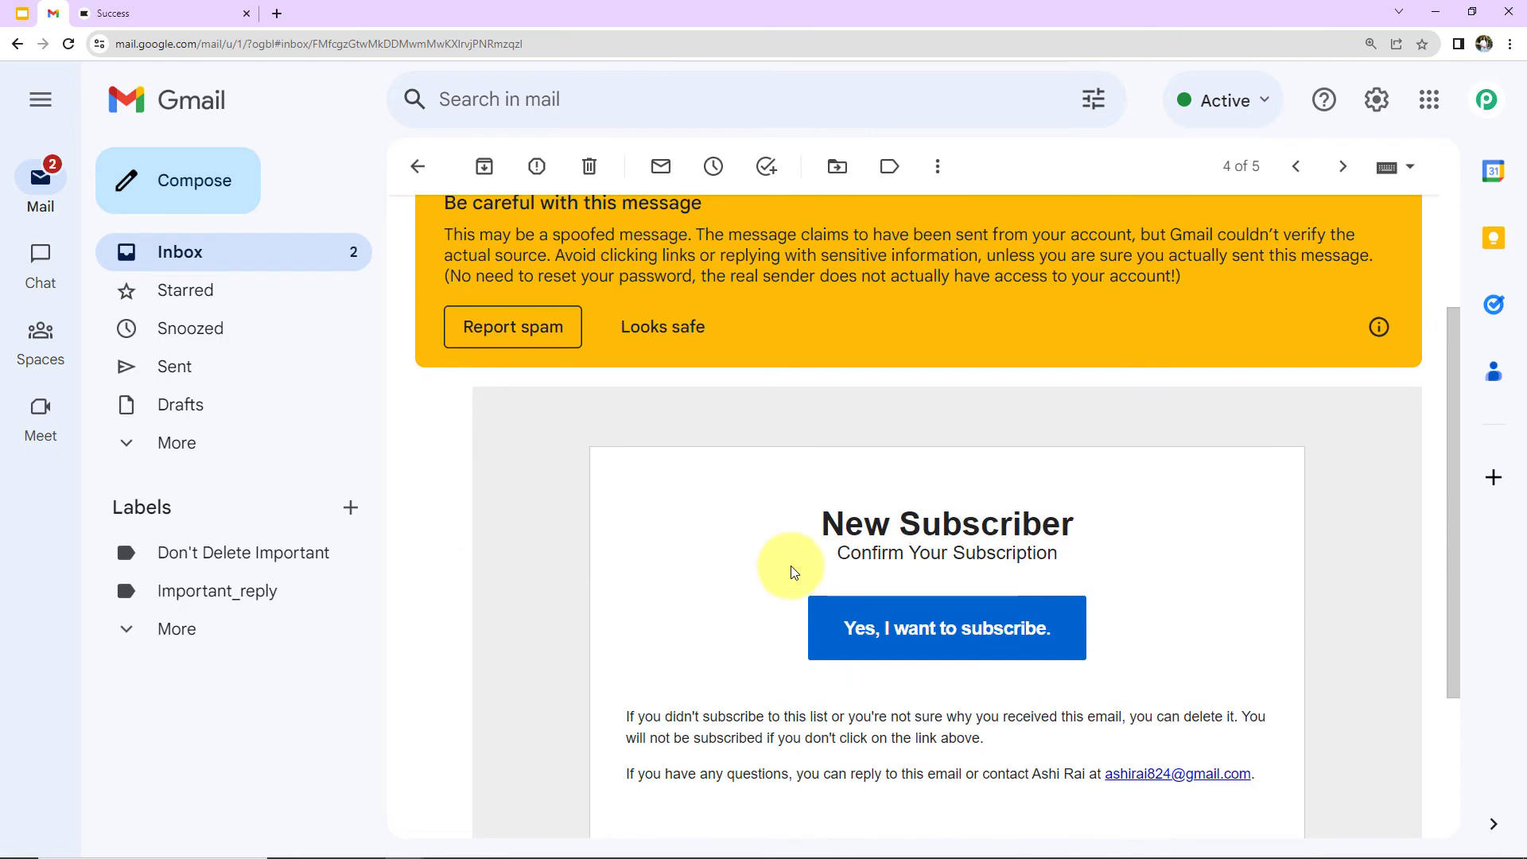
{"action": "left_click", "coordinate": [1009, 636]}
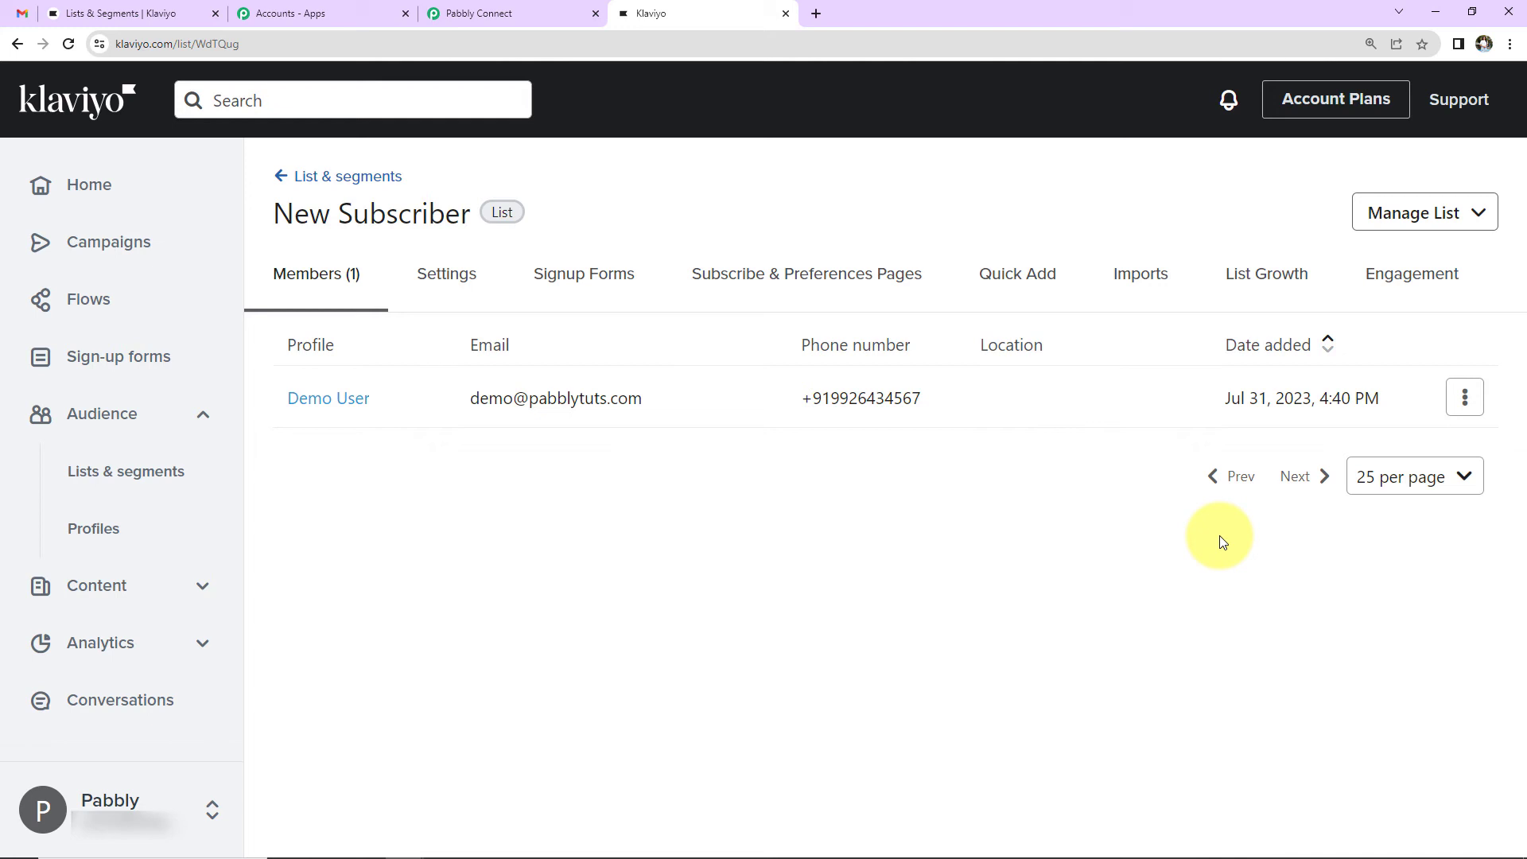
Step: Compose and send a New Lead Received email with the second lead's name, email and contact number
{"action": "key", "text": "ctrl+1"}
{"action": "left_click", "coordinate": [181, 179]}
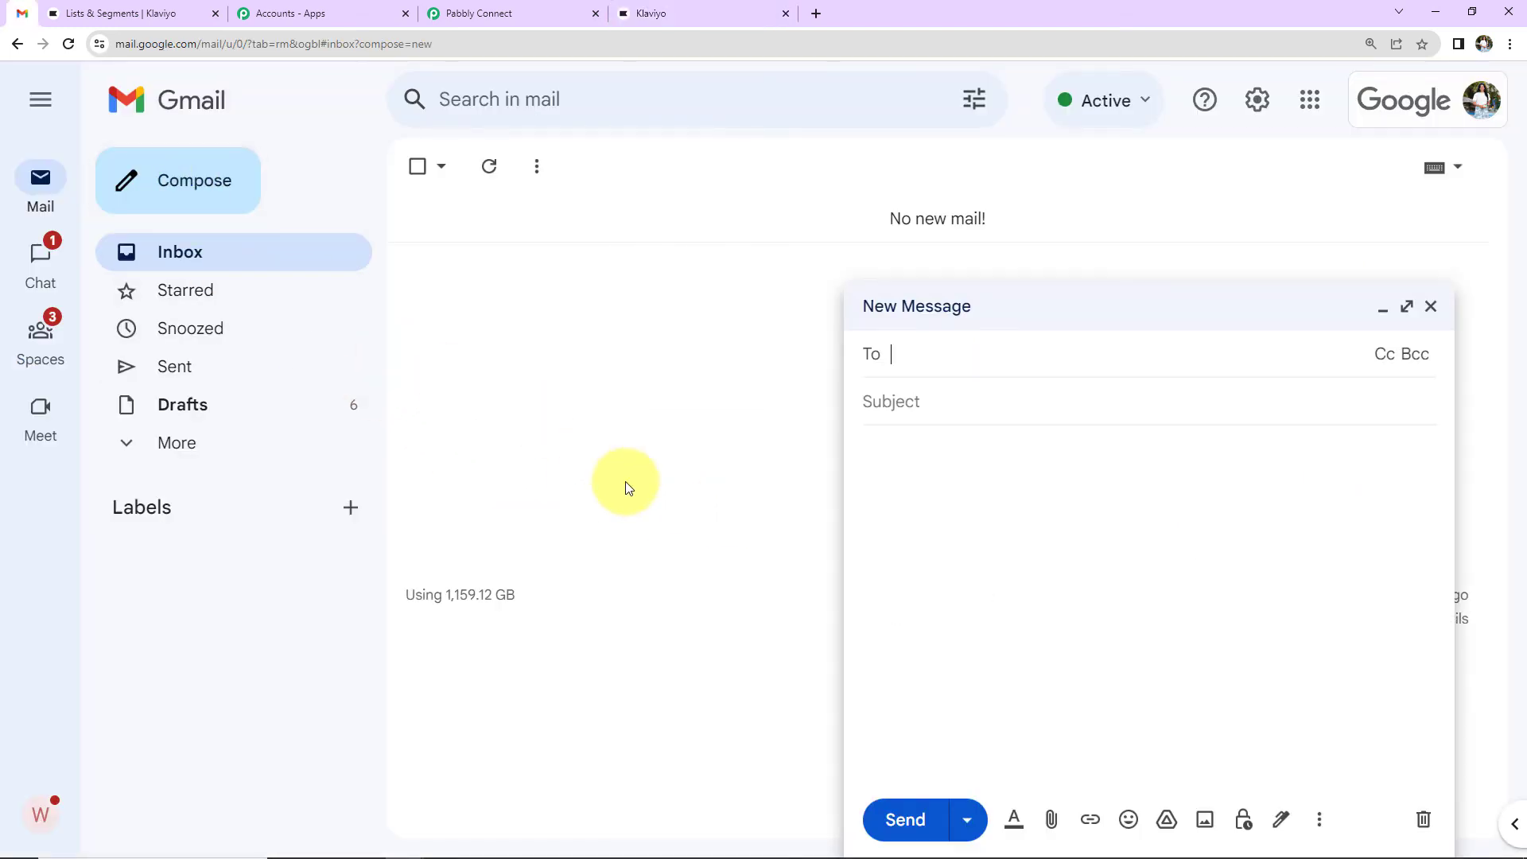
{"action": "type", "text": "dem"}
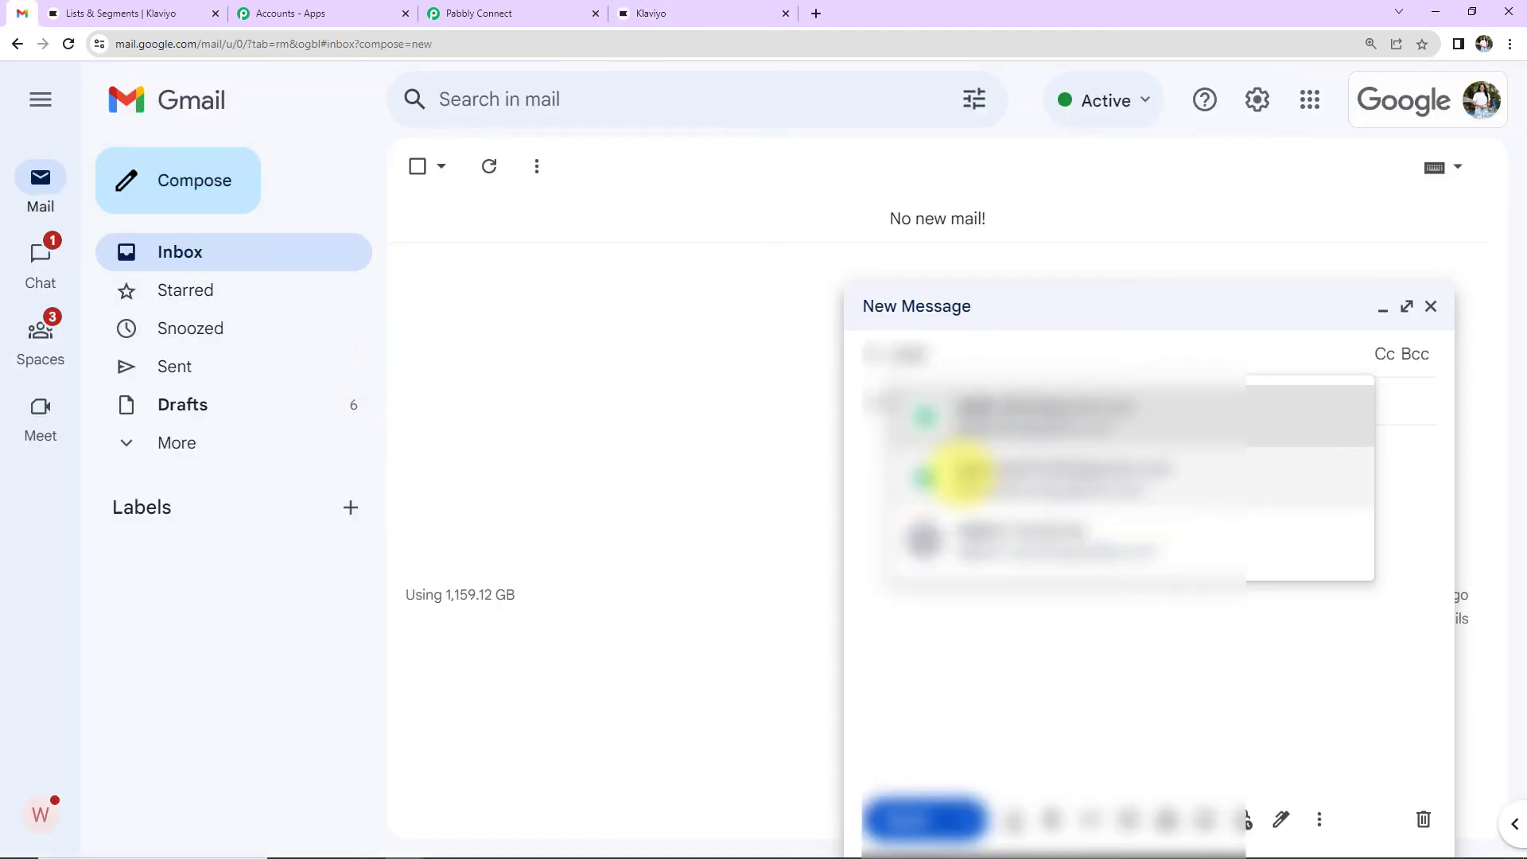
{"action": "left_click", "coordinate": [1044, 407]}
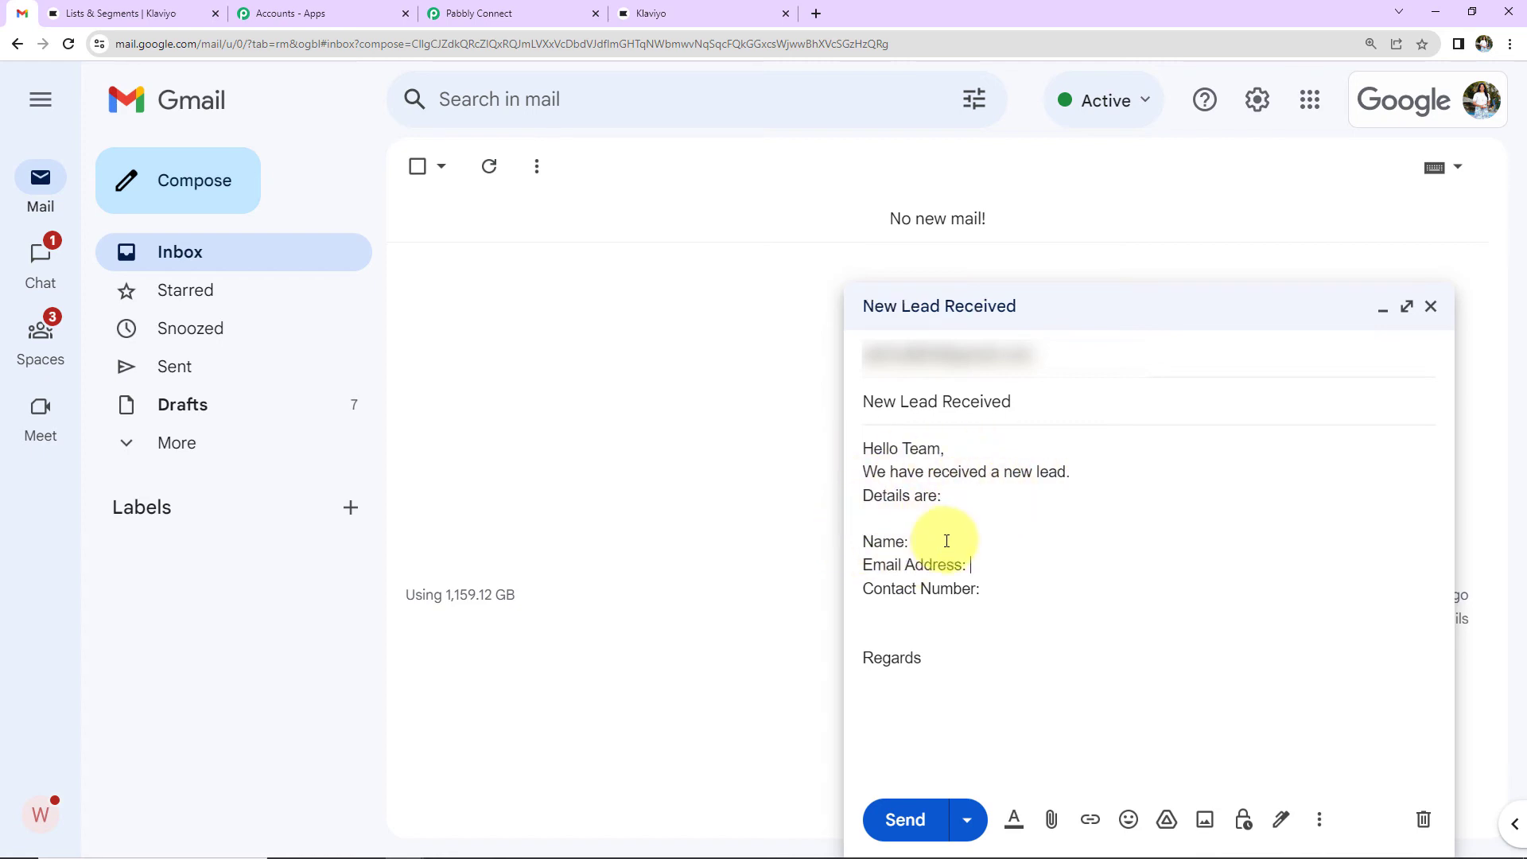
{"action": "key", "text": "BackSpace"}
{"action": "type", "text": "Perf"}
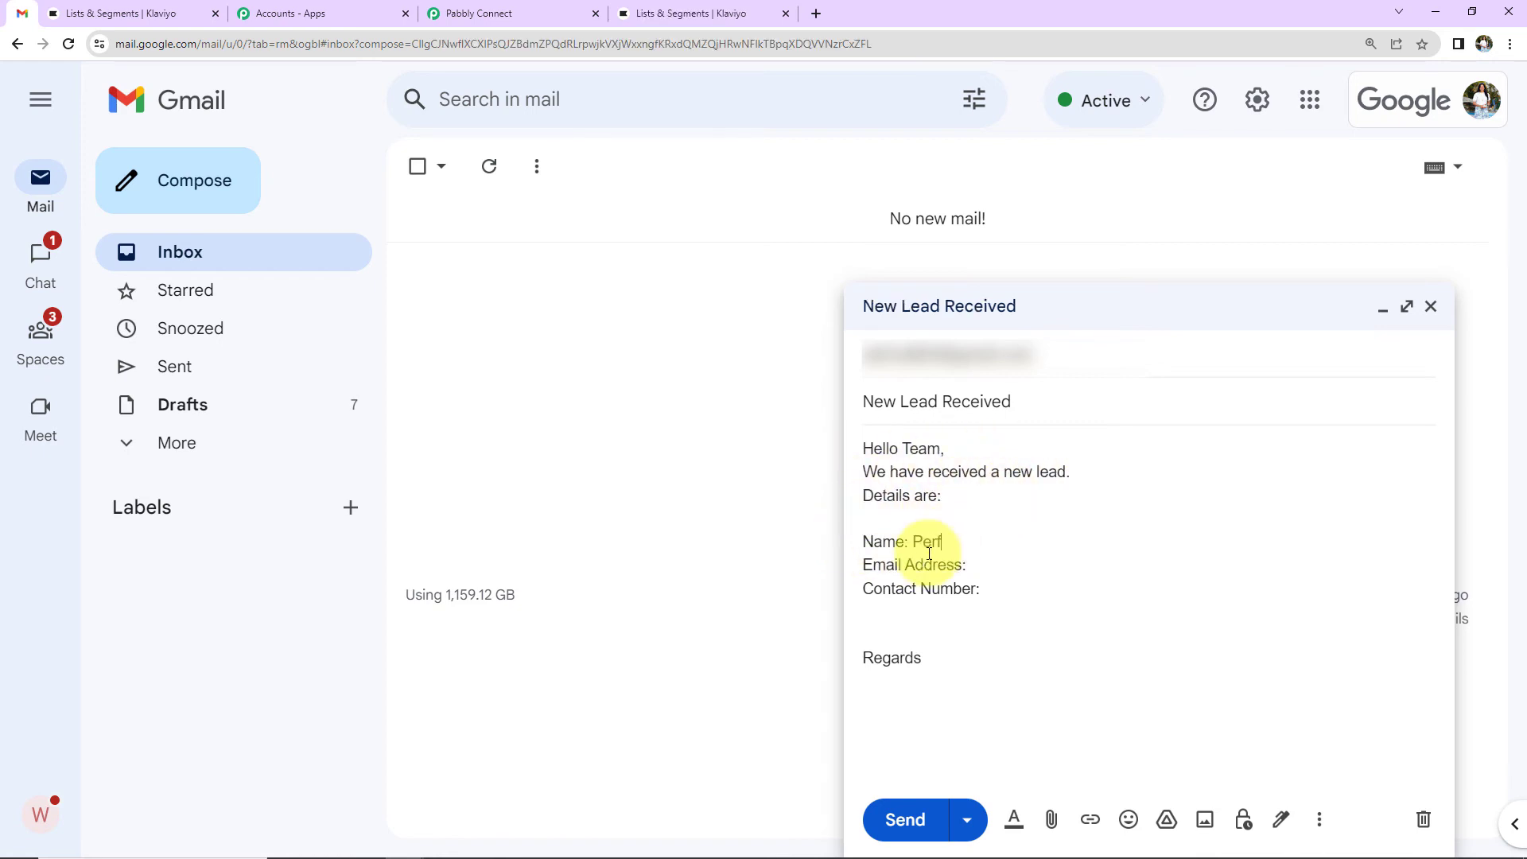
{"action": "type", "text": "ect User"}
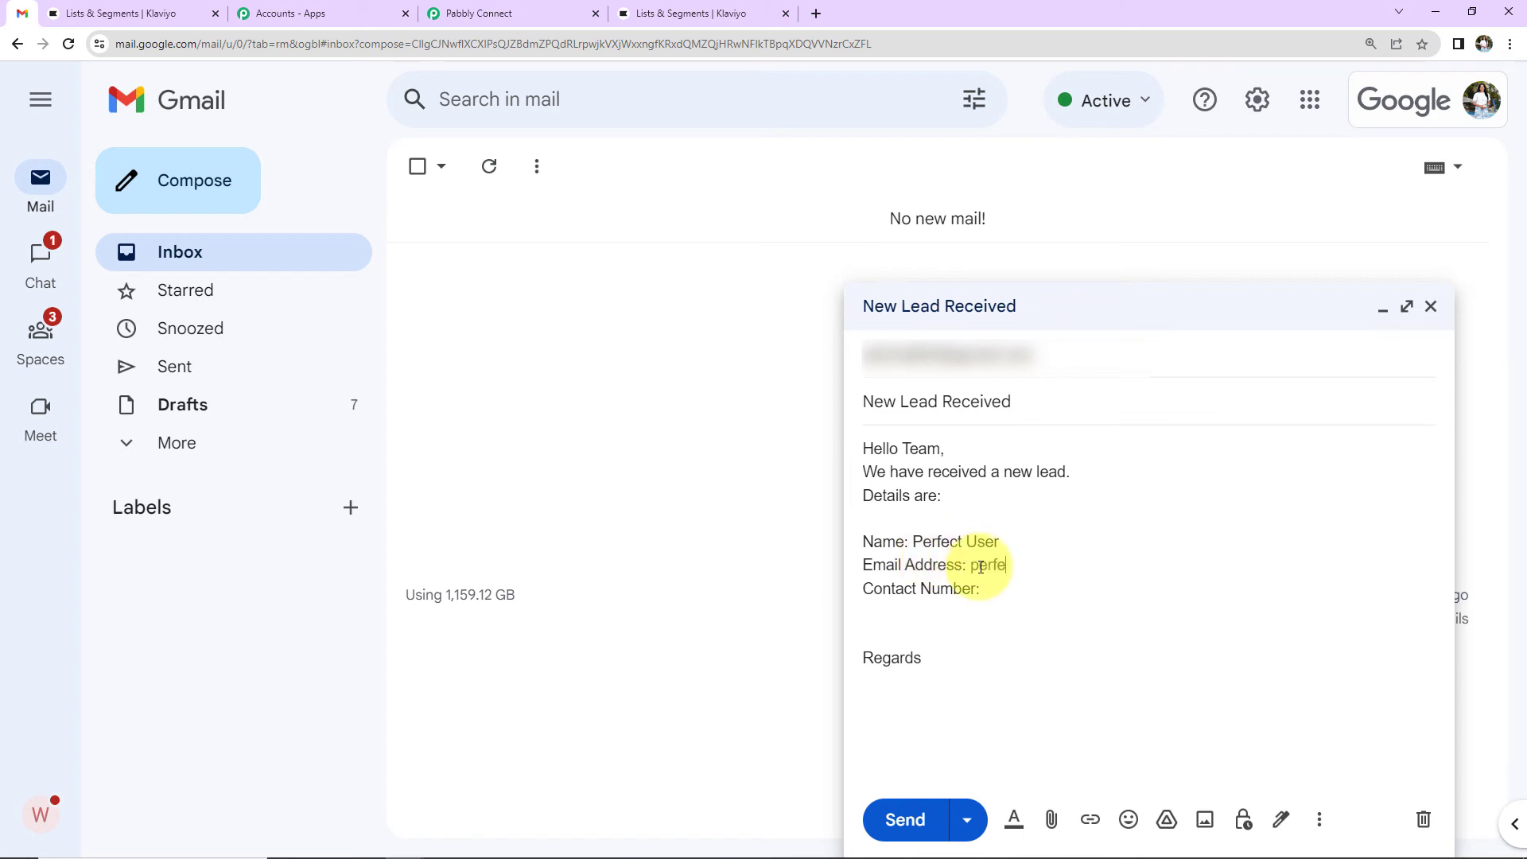
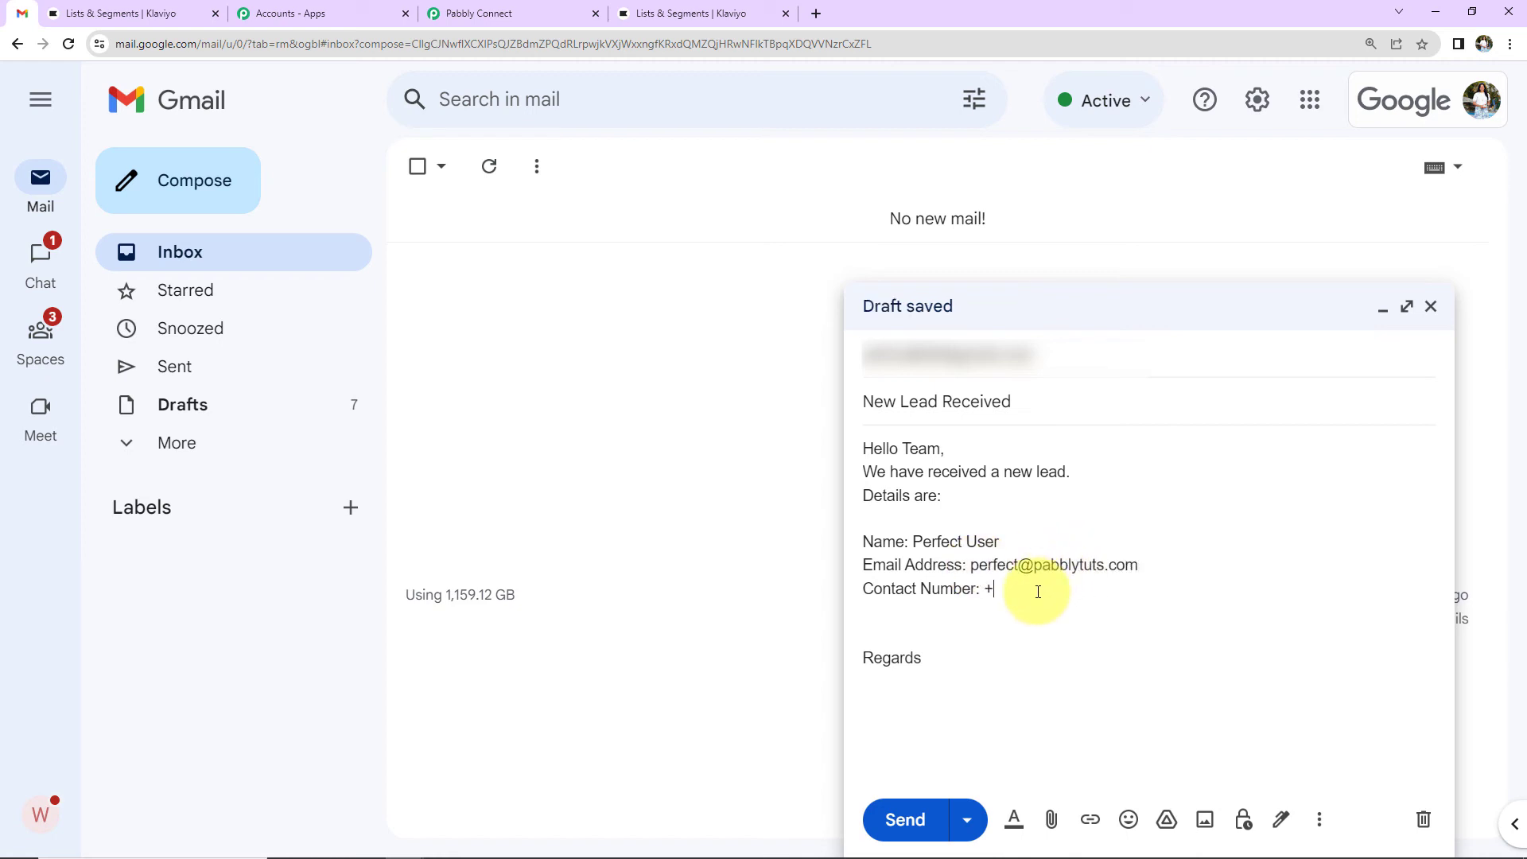
{"action": "left_click", "coordinate": [922, 826]}
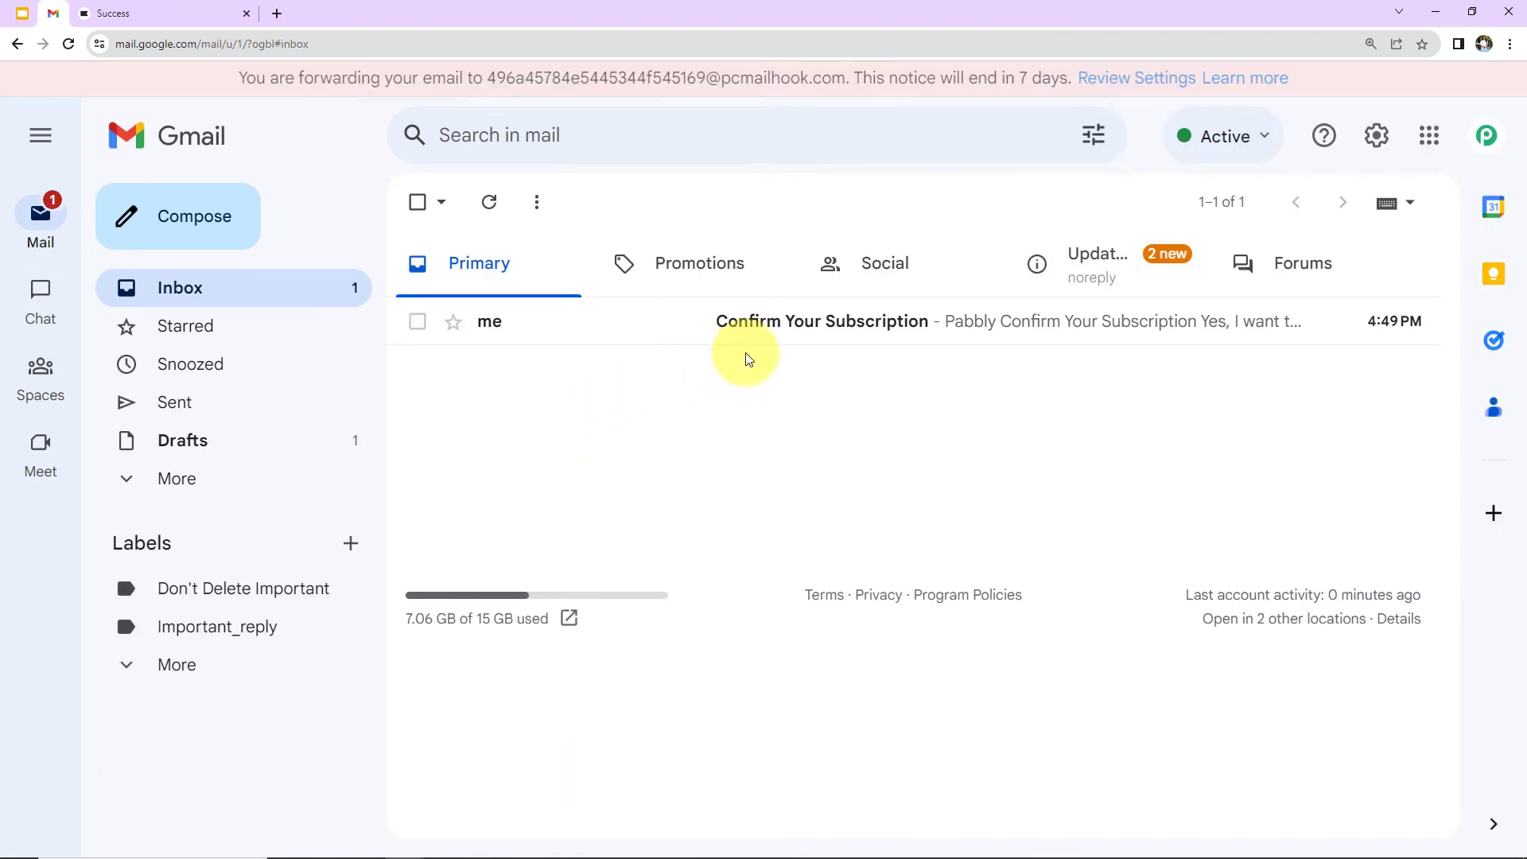
Step: Accept the second Confirm Your Subscription email via 'Yes, I want to subscribe.'
{"action": "left_click", "coordinate": [764, 330]}
{"action": "scroll", "coordinate": [759, 534], "scroll_direction": "down", "scroll_amount": 5}
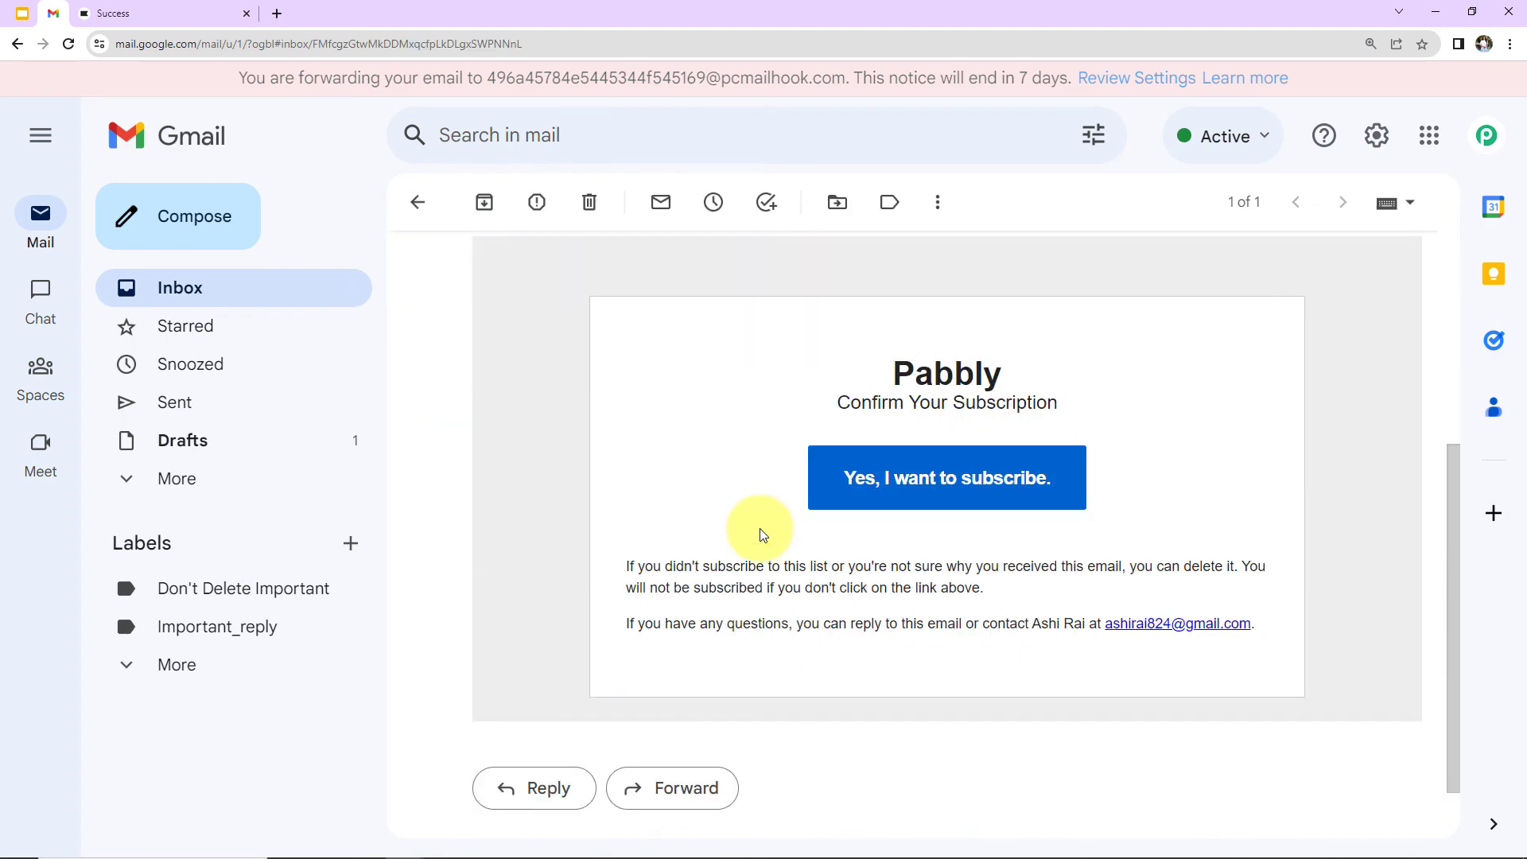
{"action": "left_click", "coordinate": [886, 478]}
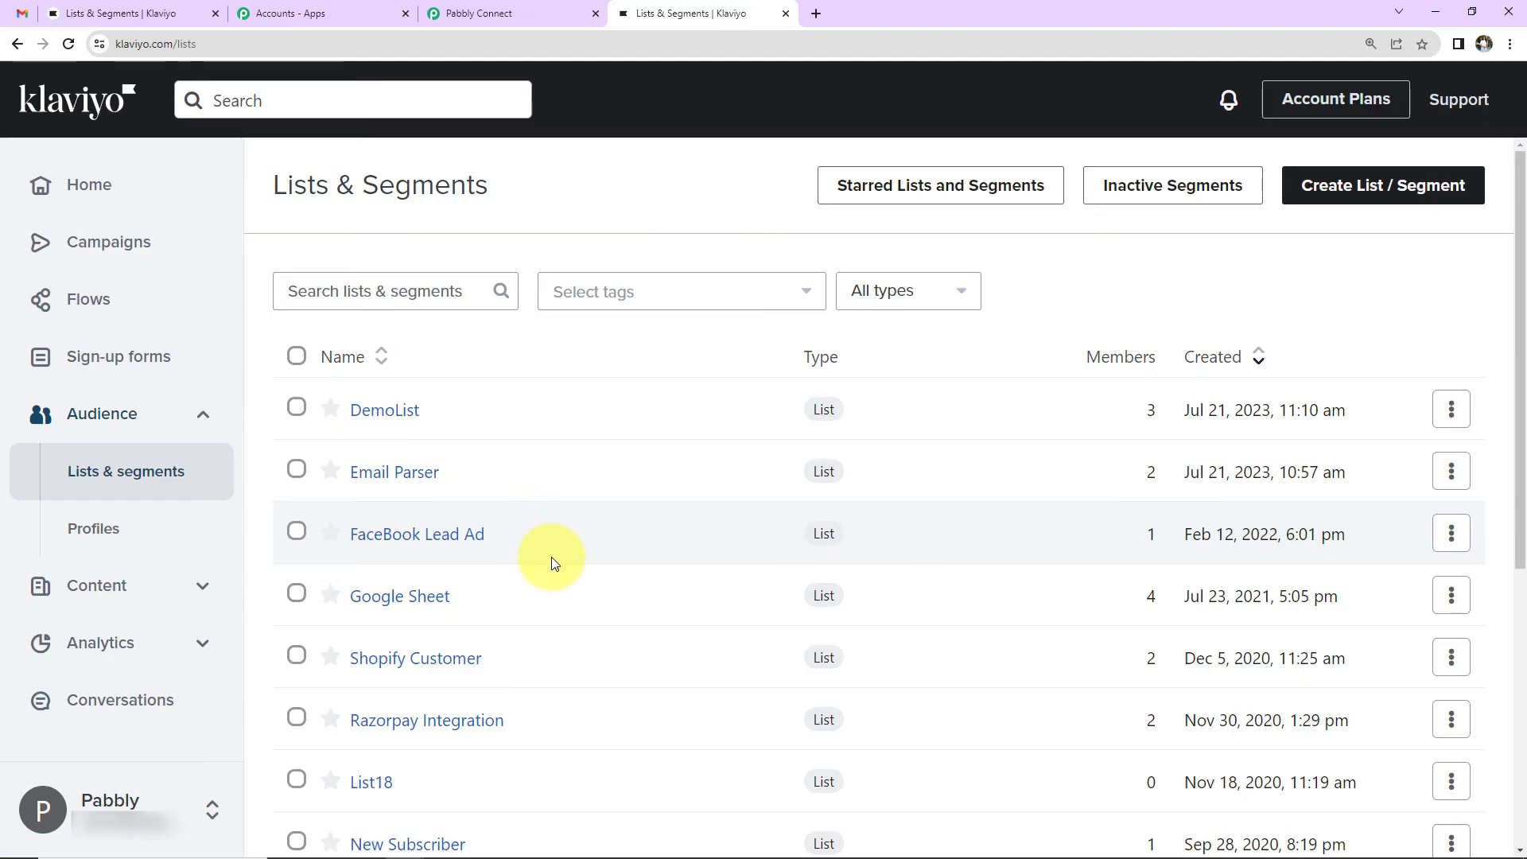
{"action": "scroll", "coordinate": [545, 564], "scroll_direction": "down", "scroll_amount": 3}
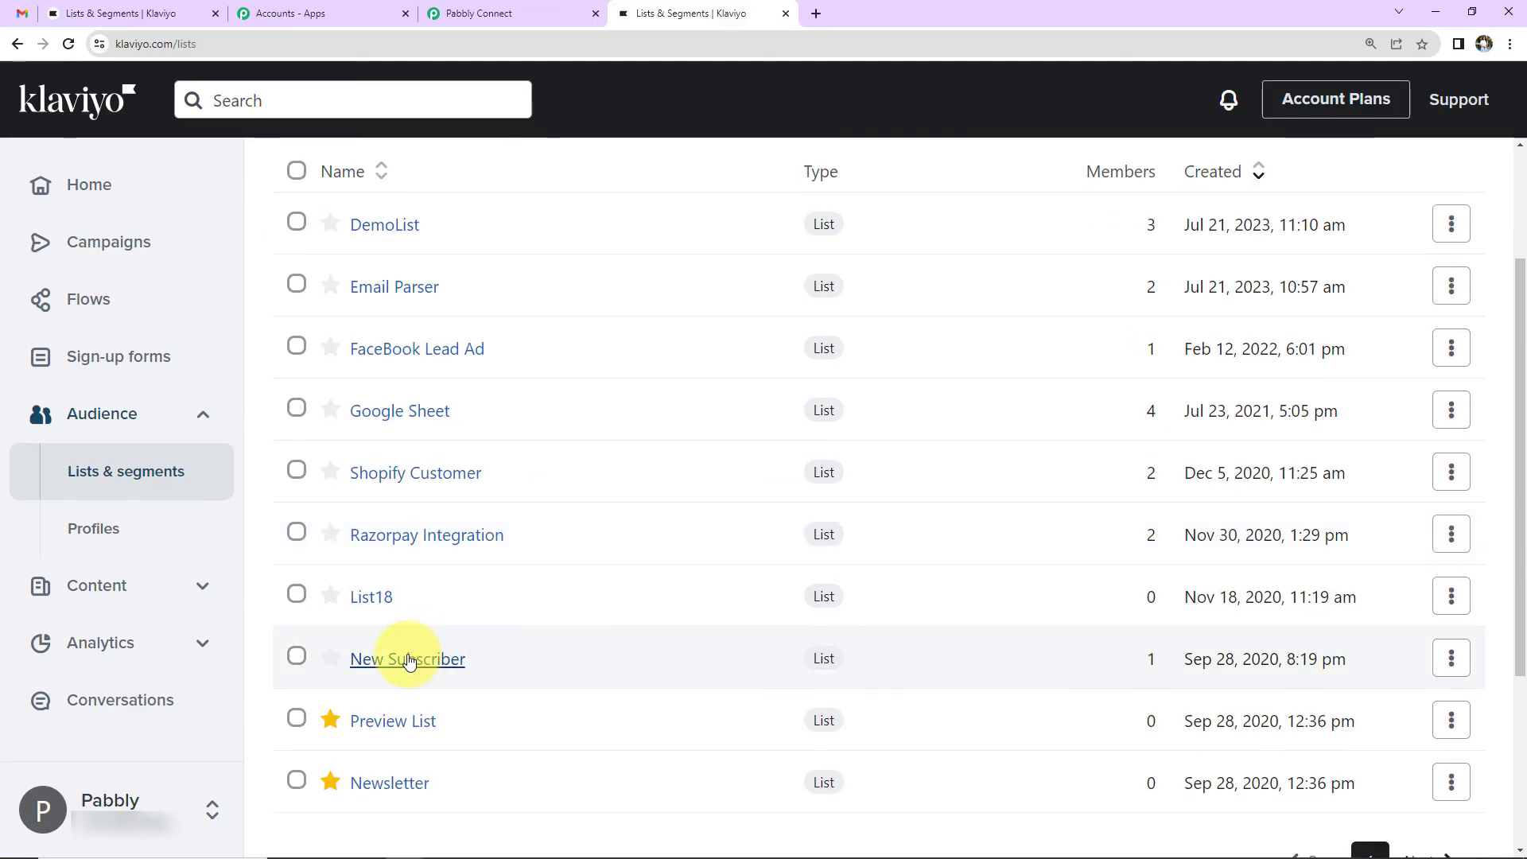
Step: Verify the New Subscriber list now has two members, then go back to the workflow
{"action": "left_click", "coordinate": [408, 660]}
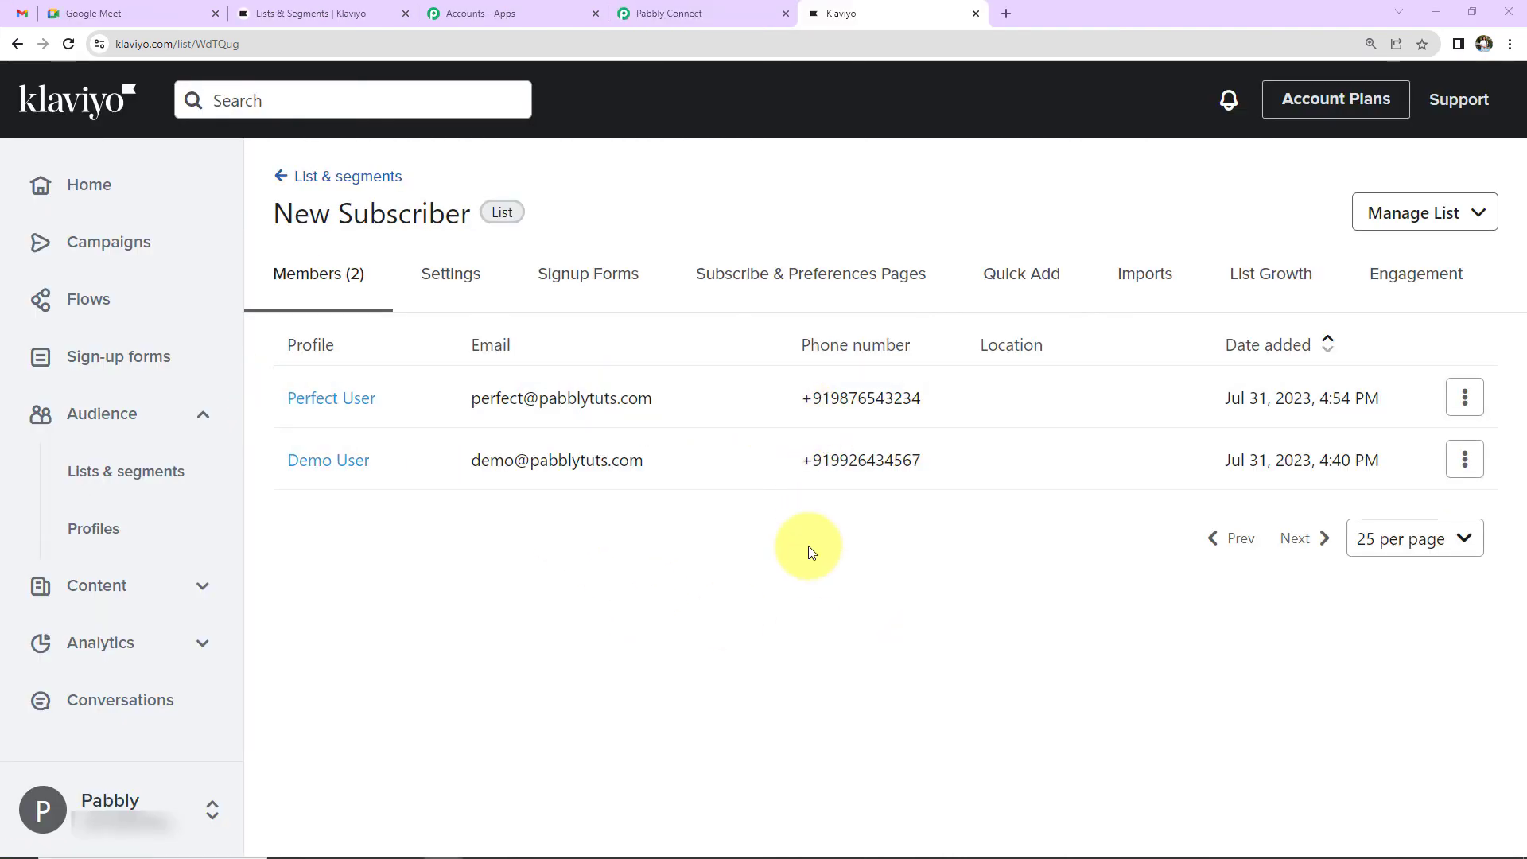
{"action": "left_click", "coordinate": [676, 14]}
{"action": "scroll", "coordinate": [716, 414], "scroll_direction": "up", "scroll_amount": 10}
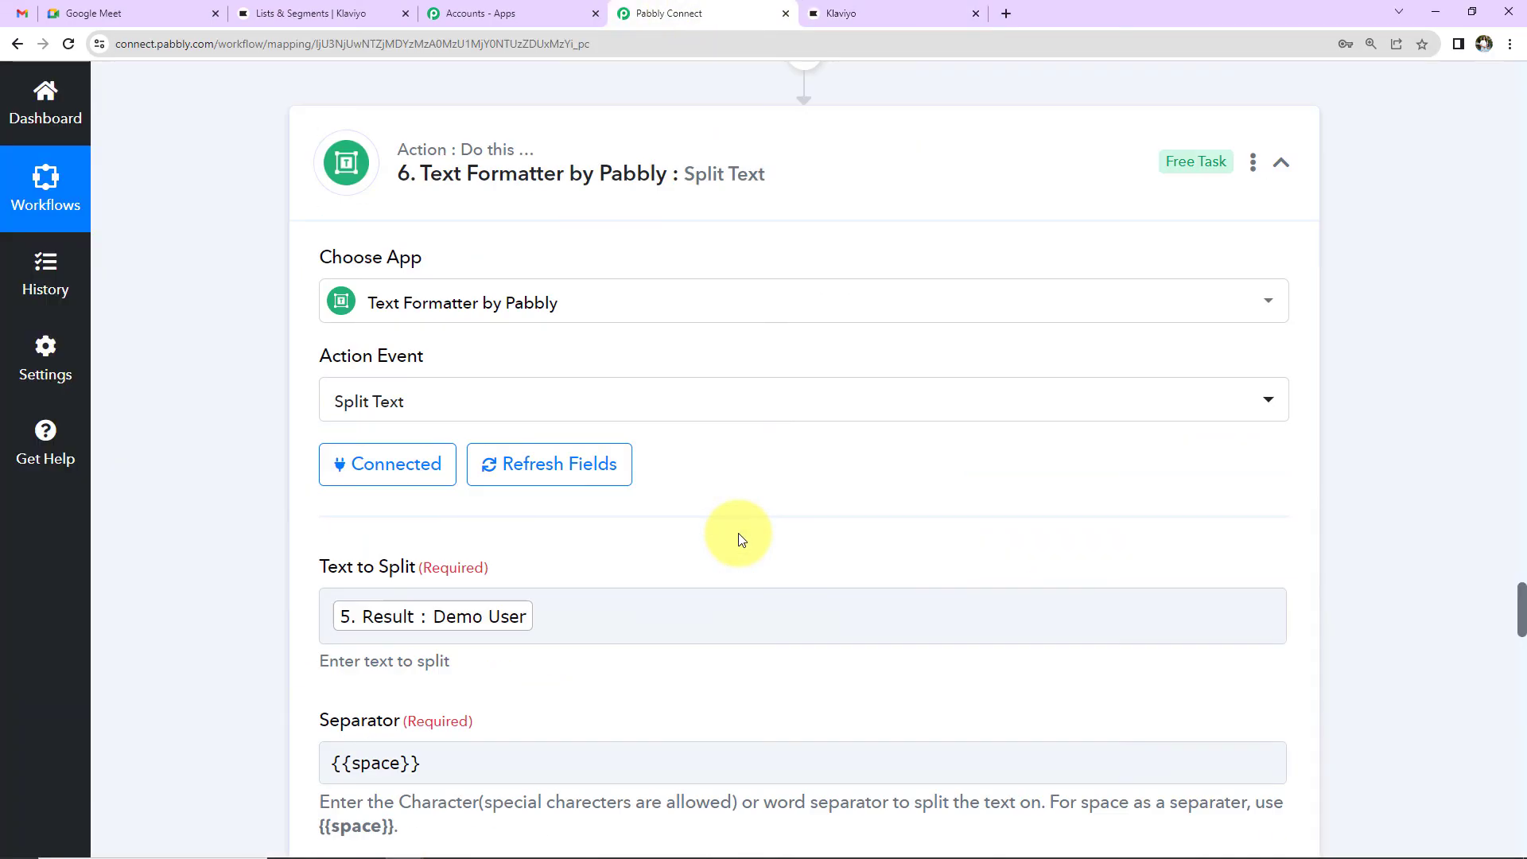
Step: Collapse the Email Parser trigger, Filter by Pabbly and step 3 text-formatting steps
{"action": "scroll", "coordinate": [739, 538], "scroll_direction": "up", "scroll_amount": 15}
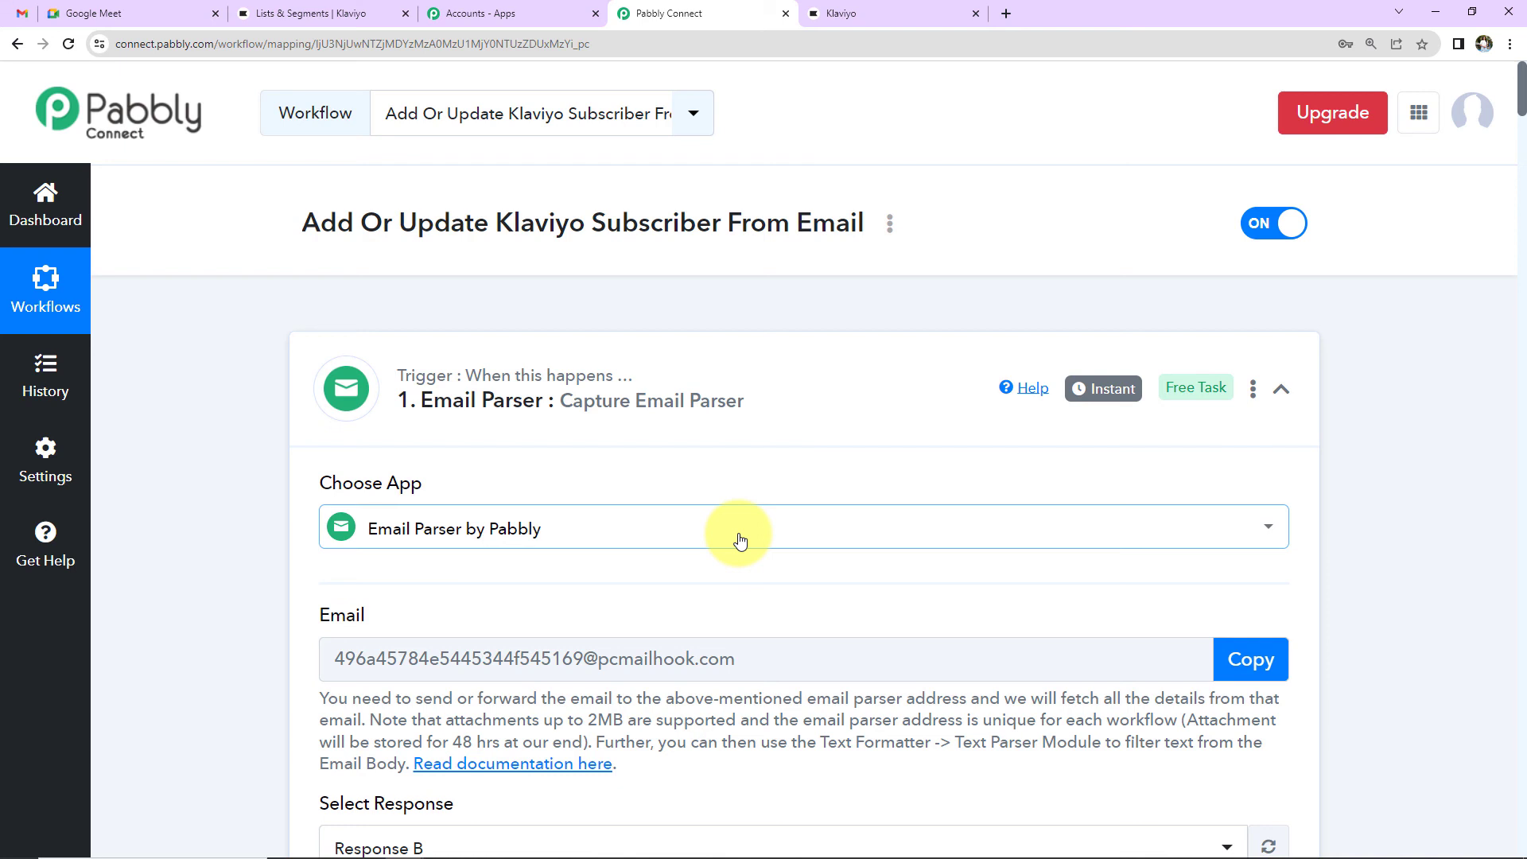
{"action": "left_click", "coordinate": [1280, 393]}
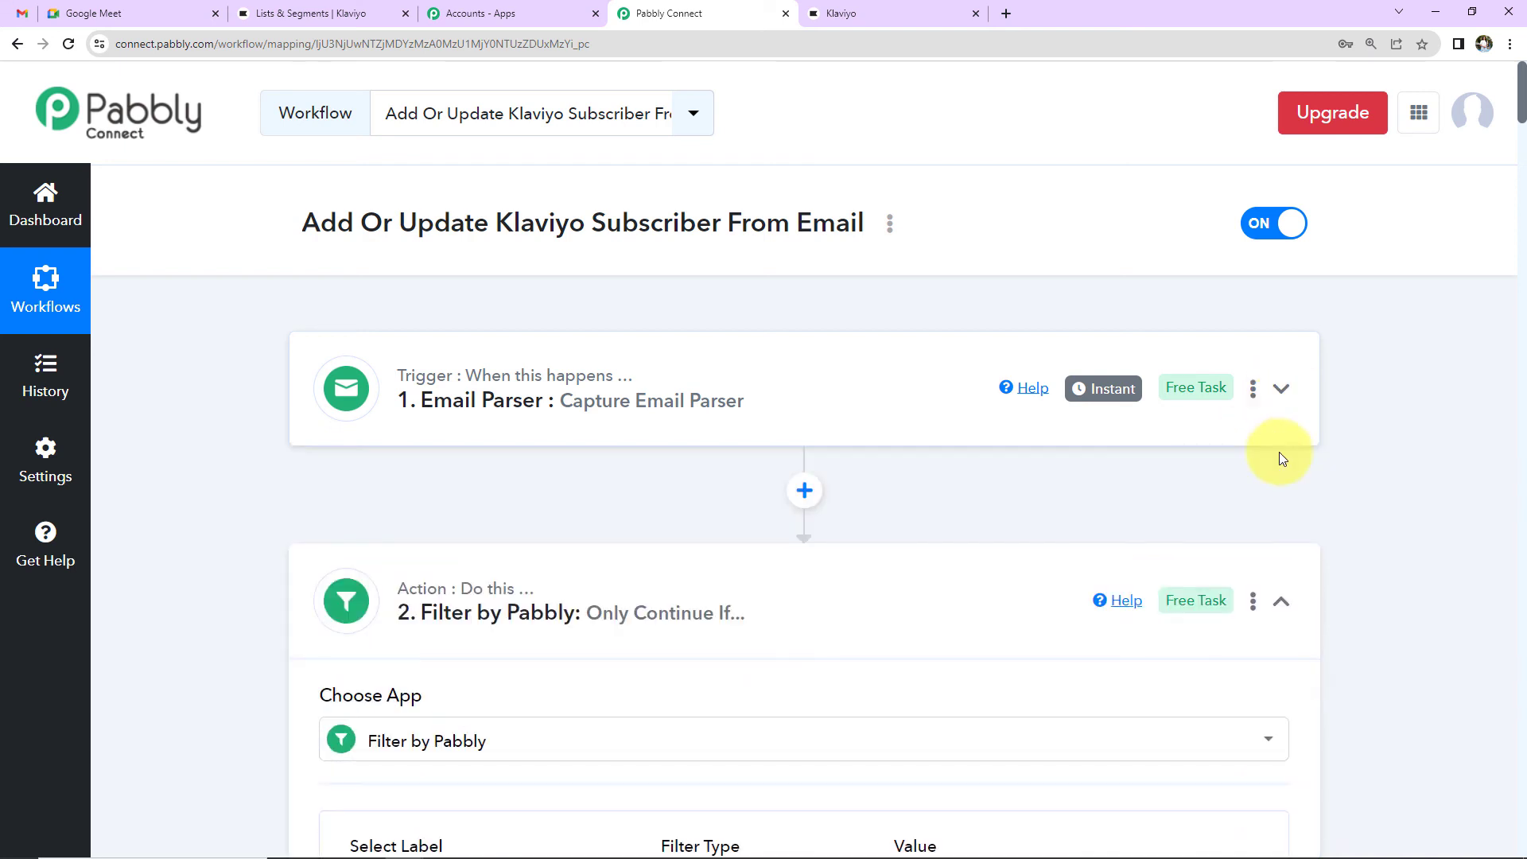
{"action": "scroll", "coordinate": [1370, 540], "scroll_direction": "down", "scroll_amount": 2}
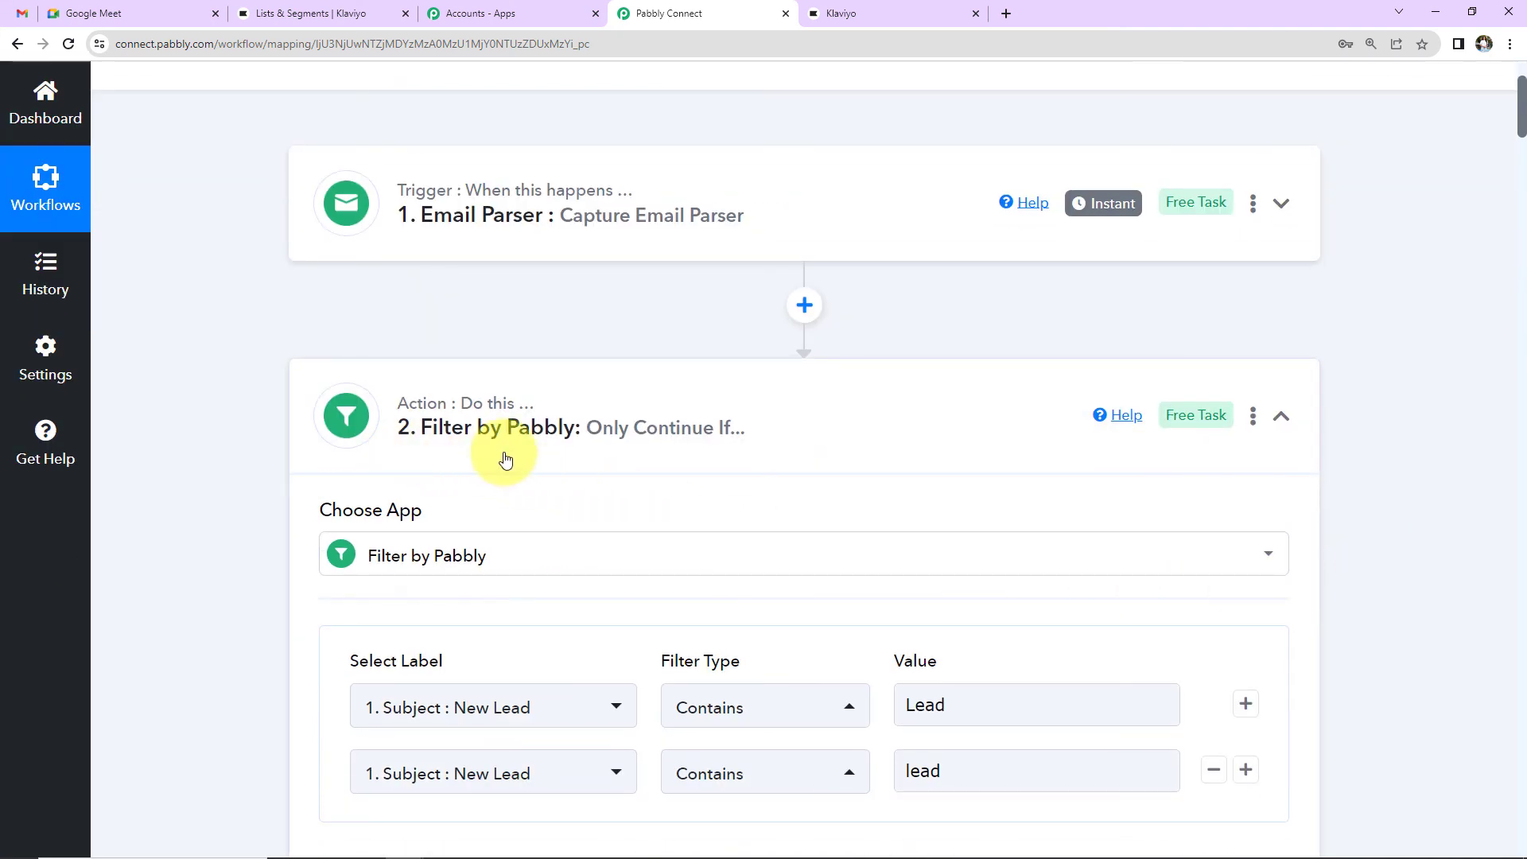
{"action": "left_click", "coordinate": [1283, 419]}
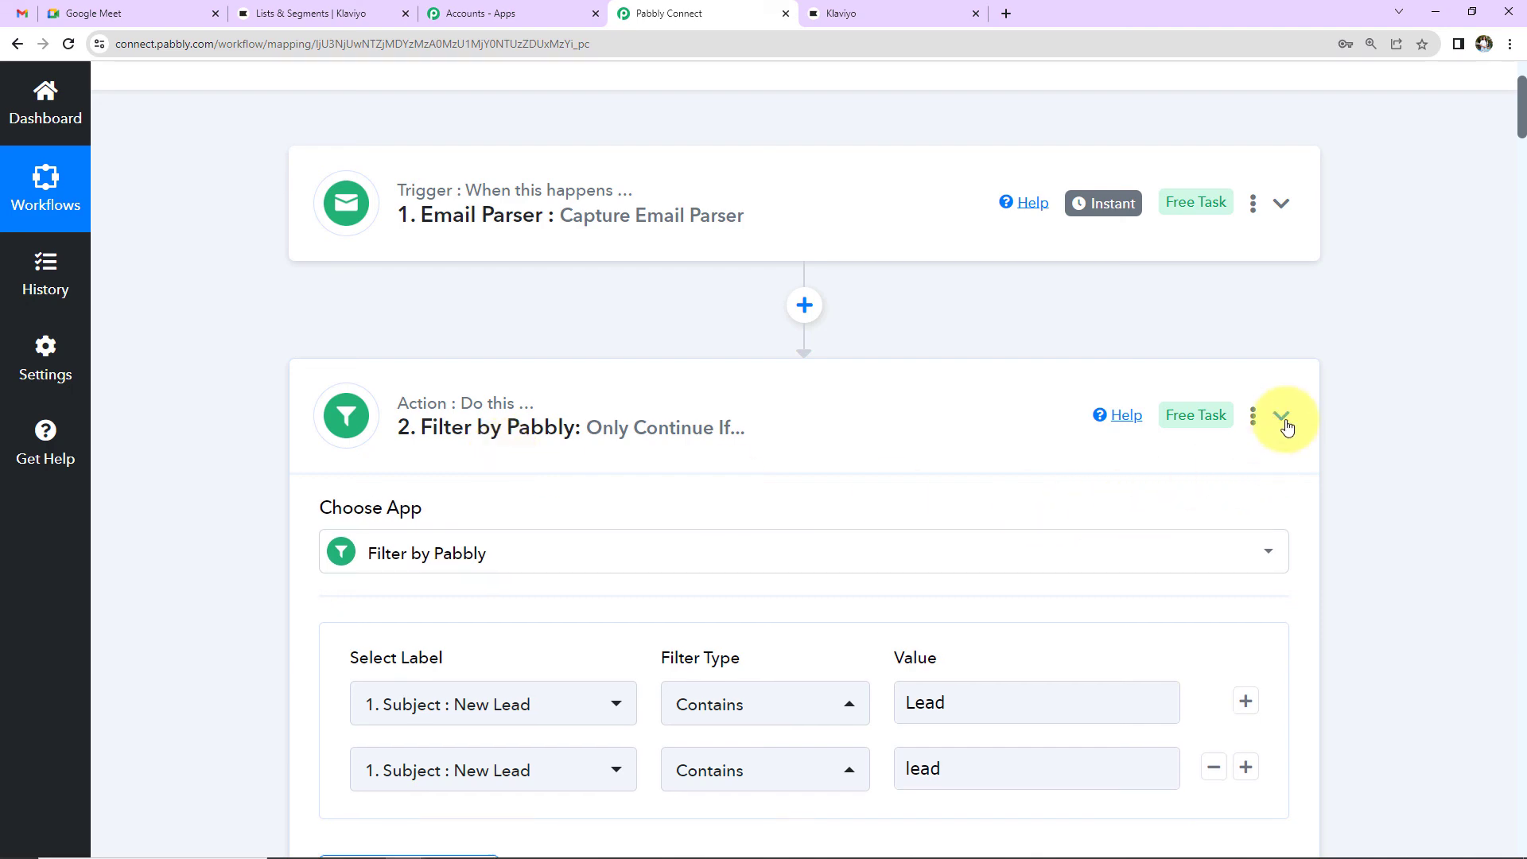
{"action": "scroll", "coordinate": [1274, 502], "scroll_direction": "down", "scroll_amount": 4}
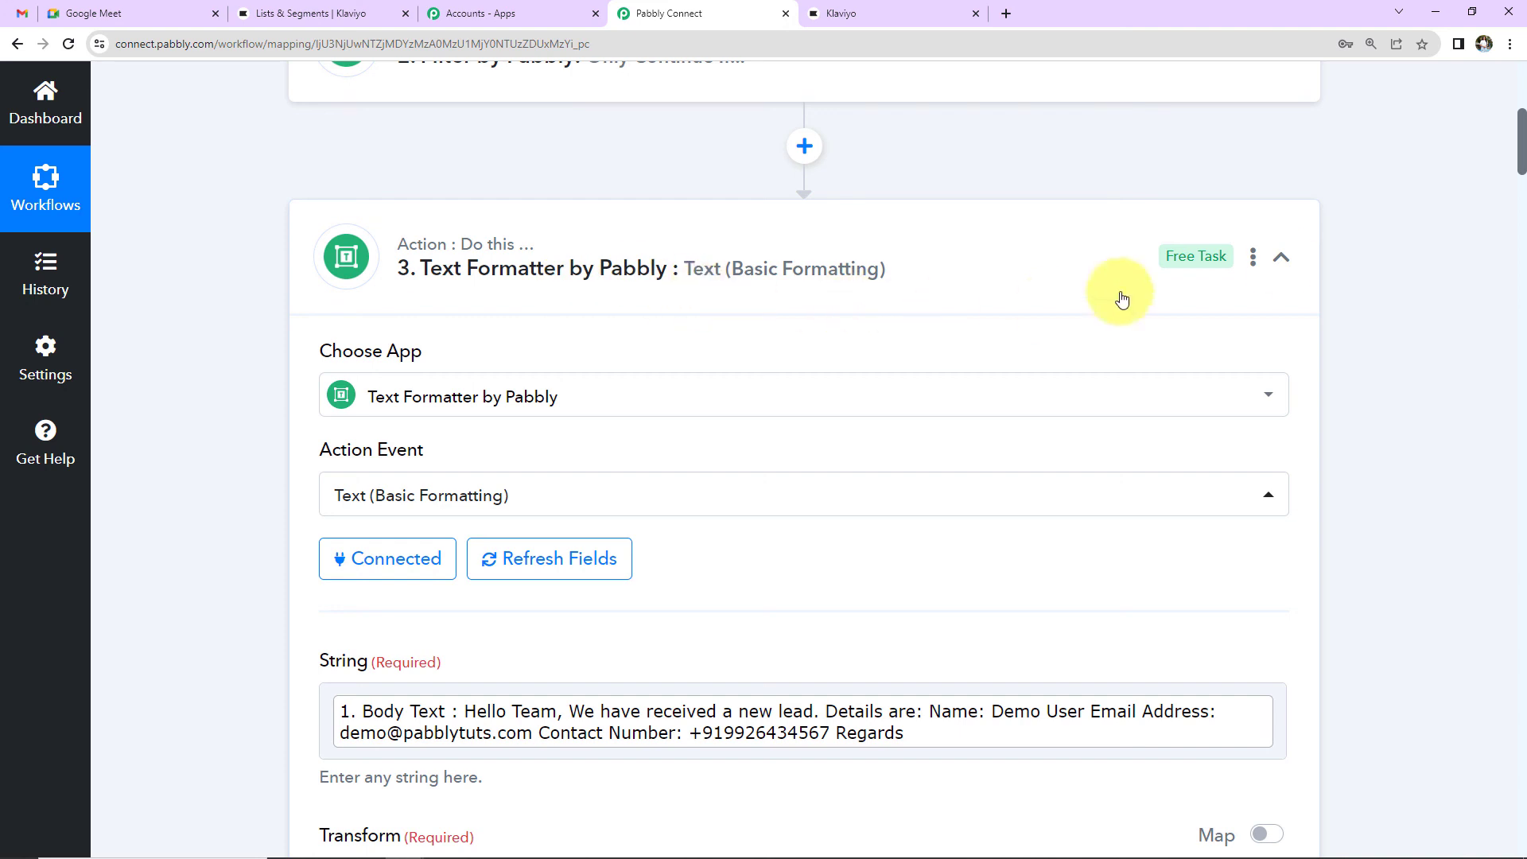
{"action": "left_click", "coordinate": [1281, 262]}
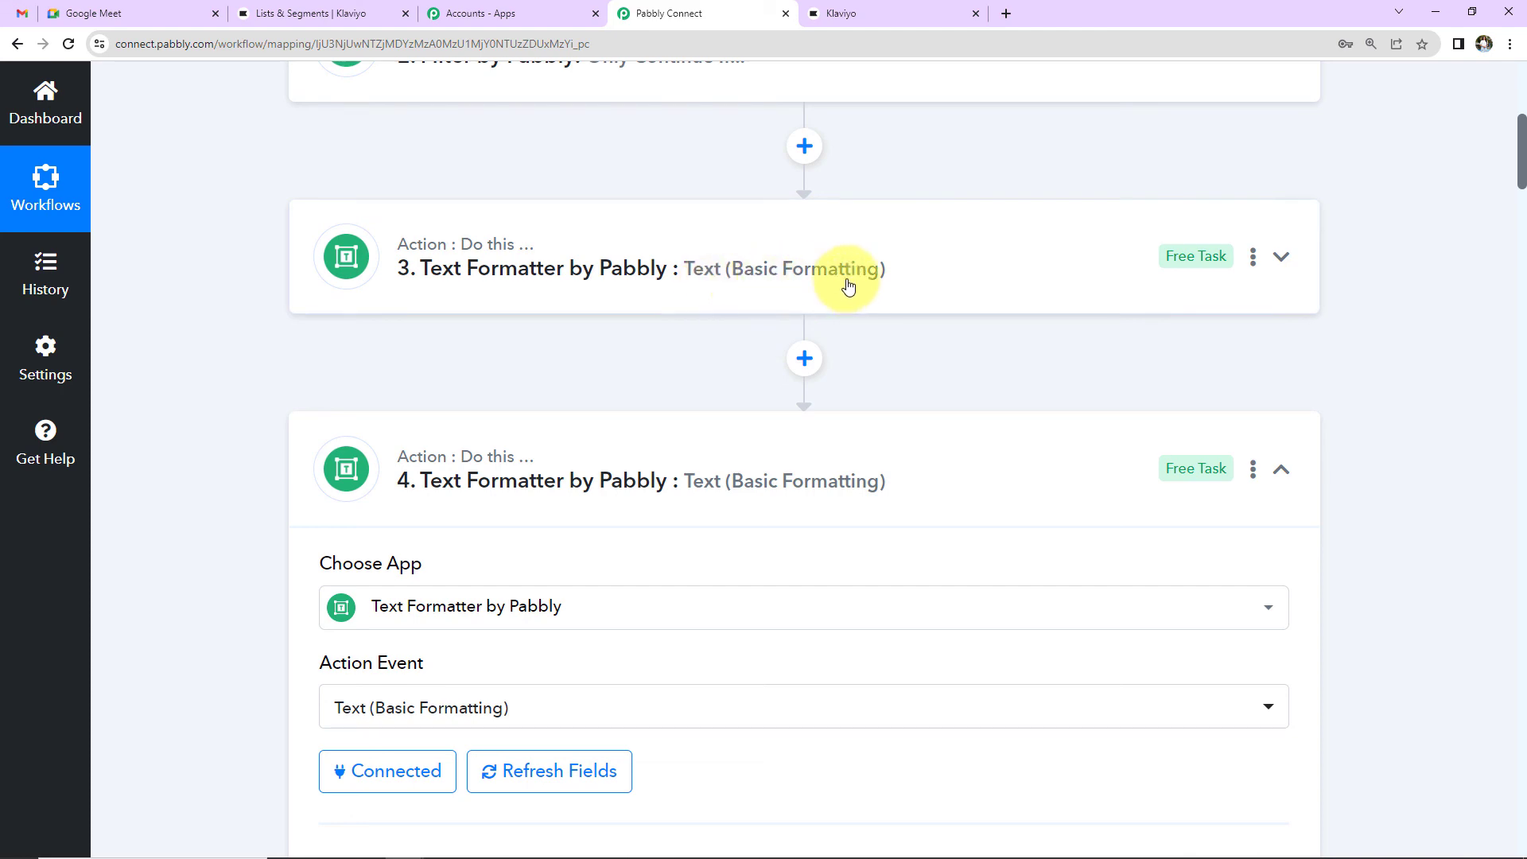
Step: Collapse step 4's formatting, Text Parser and Split Text steps, then scroll back to the top
{"action": "scroll", "coordinate": [880, 461], "scroll_direction": "down", "scroll_amount": 2}
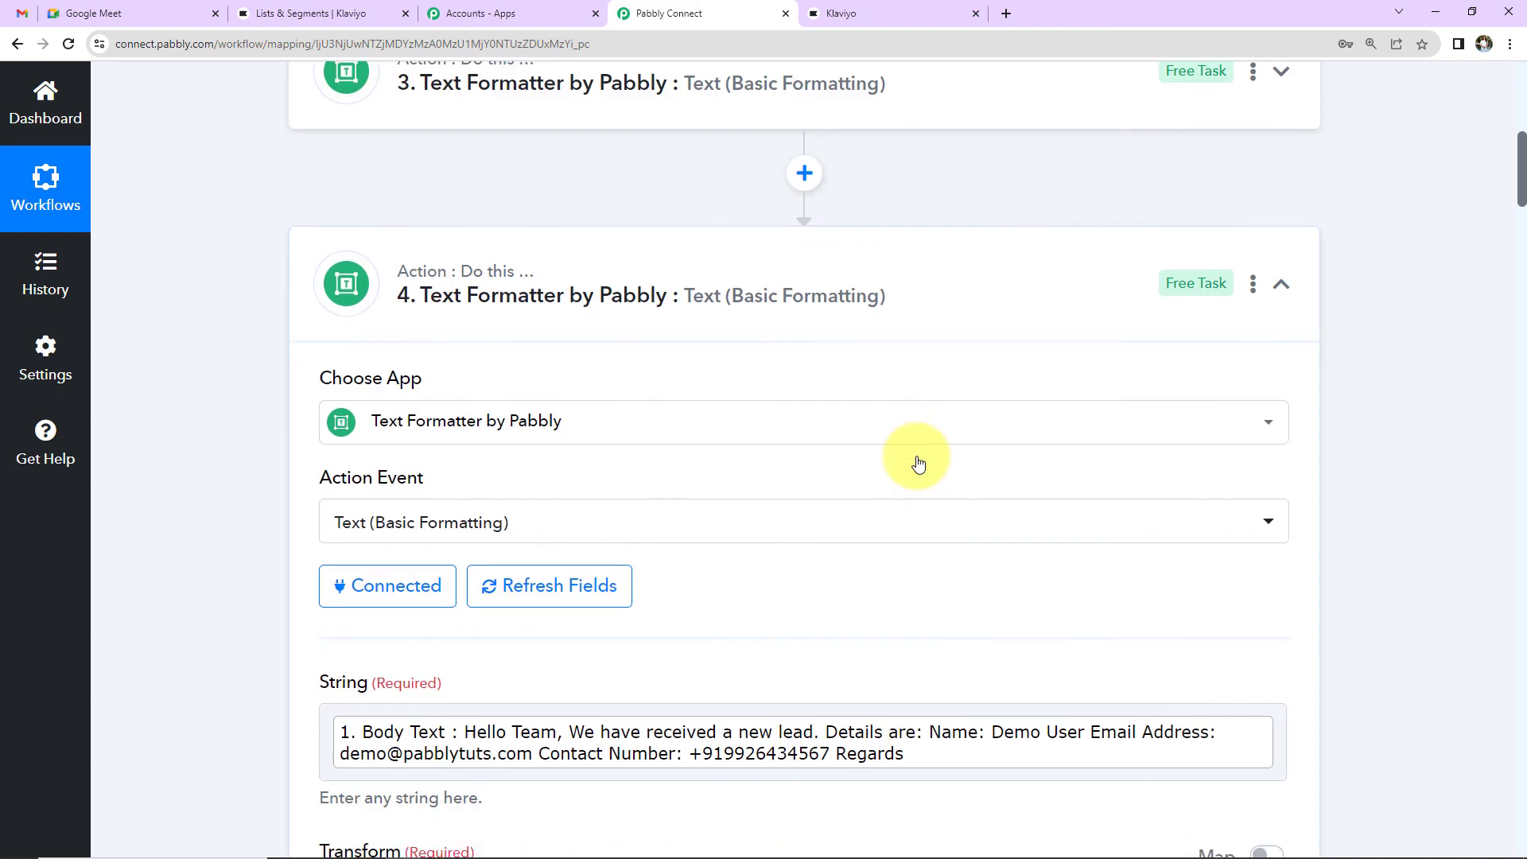
{"action": "left_click", "coordinate": [1281, 284]}
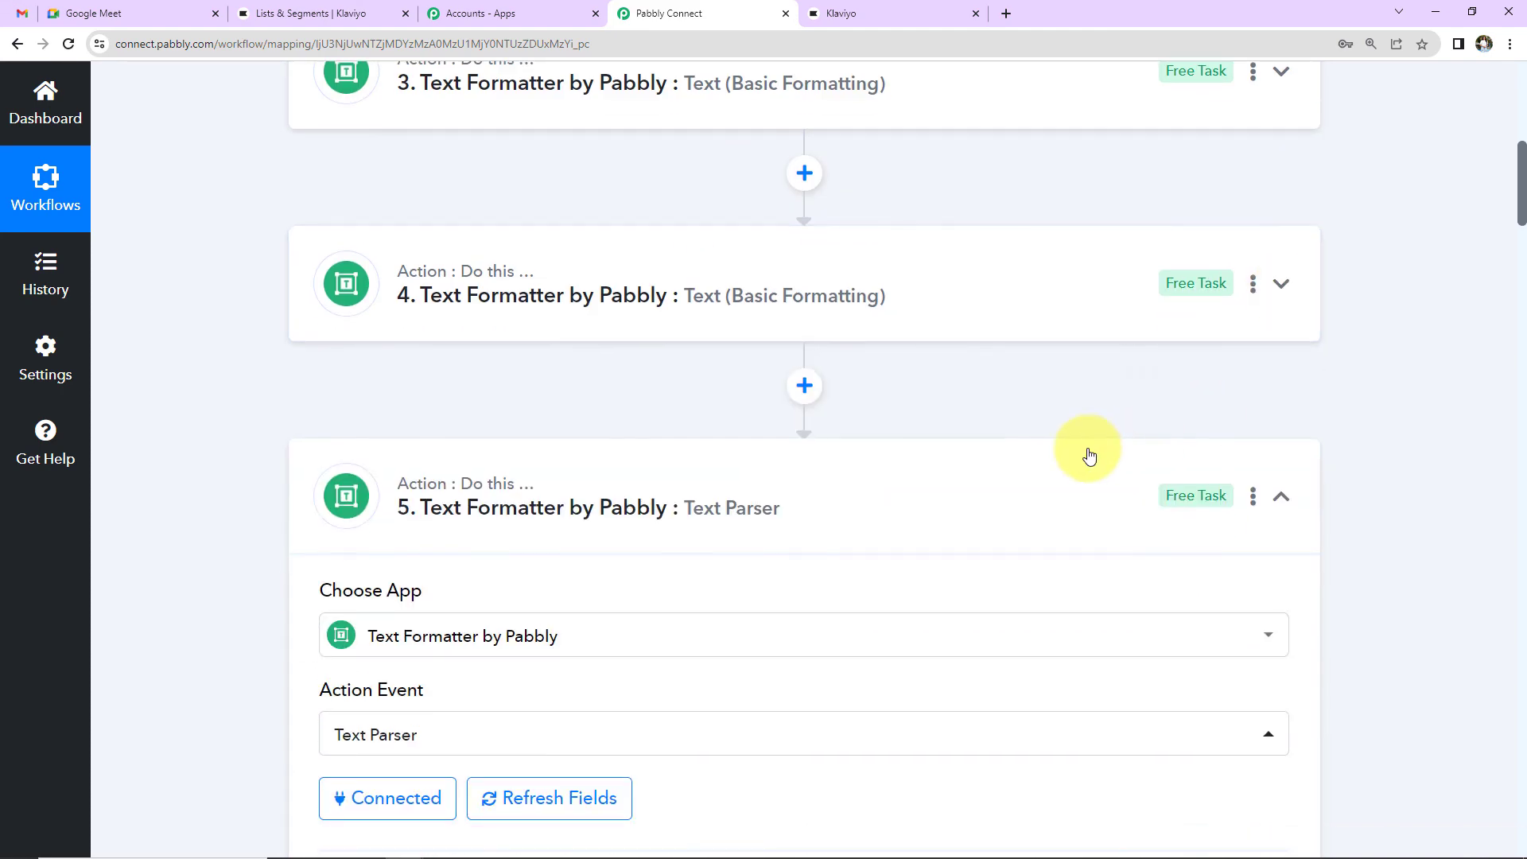
{"action": "scroll", "coordinate": [1089, 456], "scroll_direction": "down", "scroll_amount": 2}
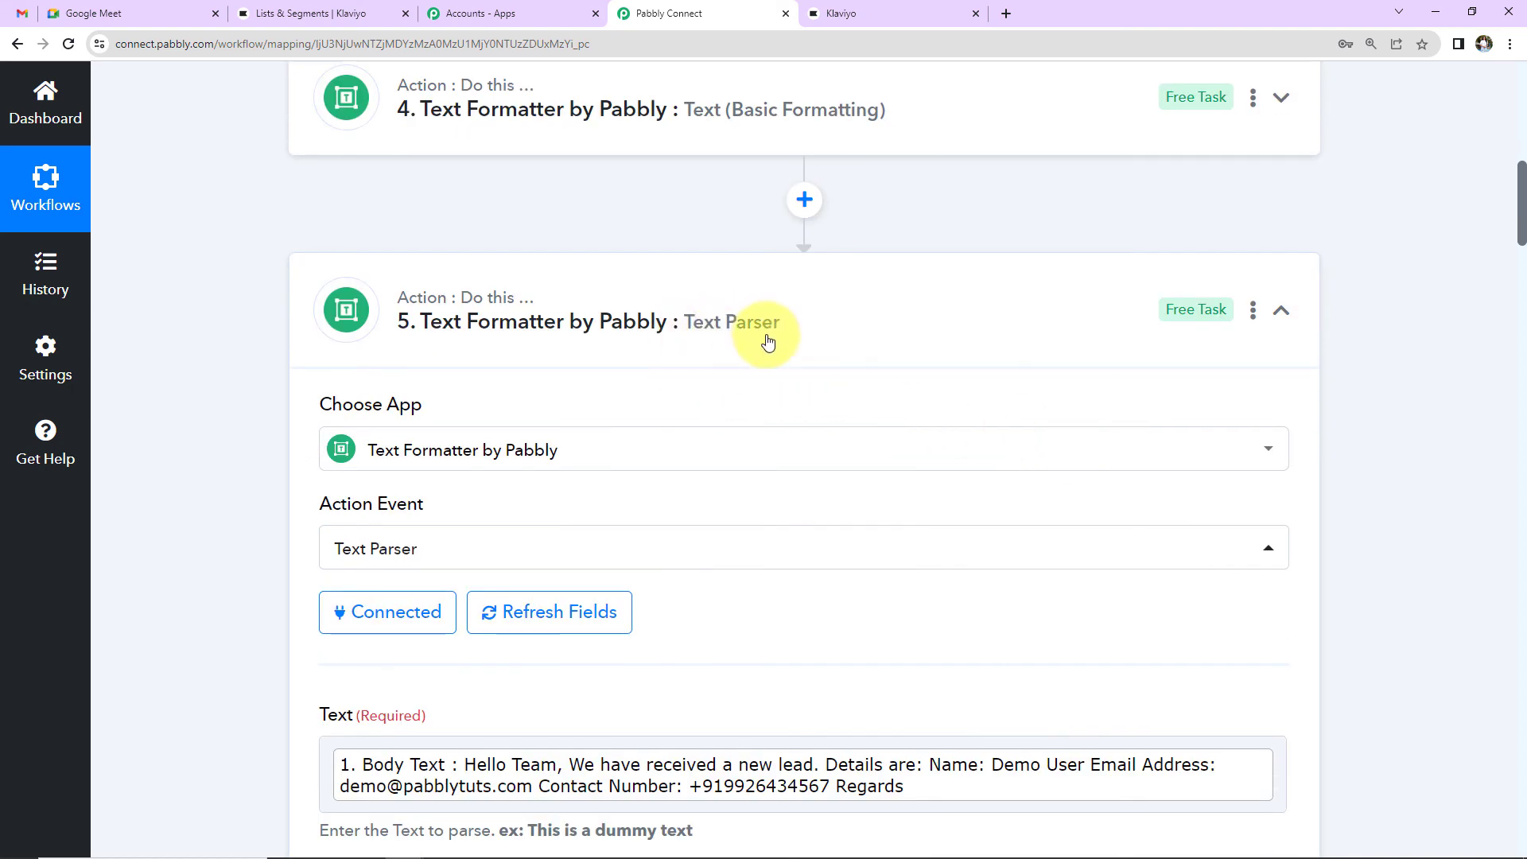
{"action": "scroll", "coordinate": [1282, 318], "scroll_direction": "down", "scroll_amount": 2}
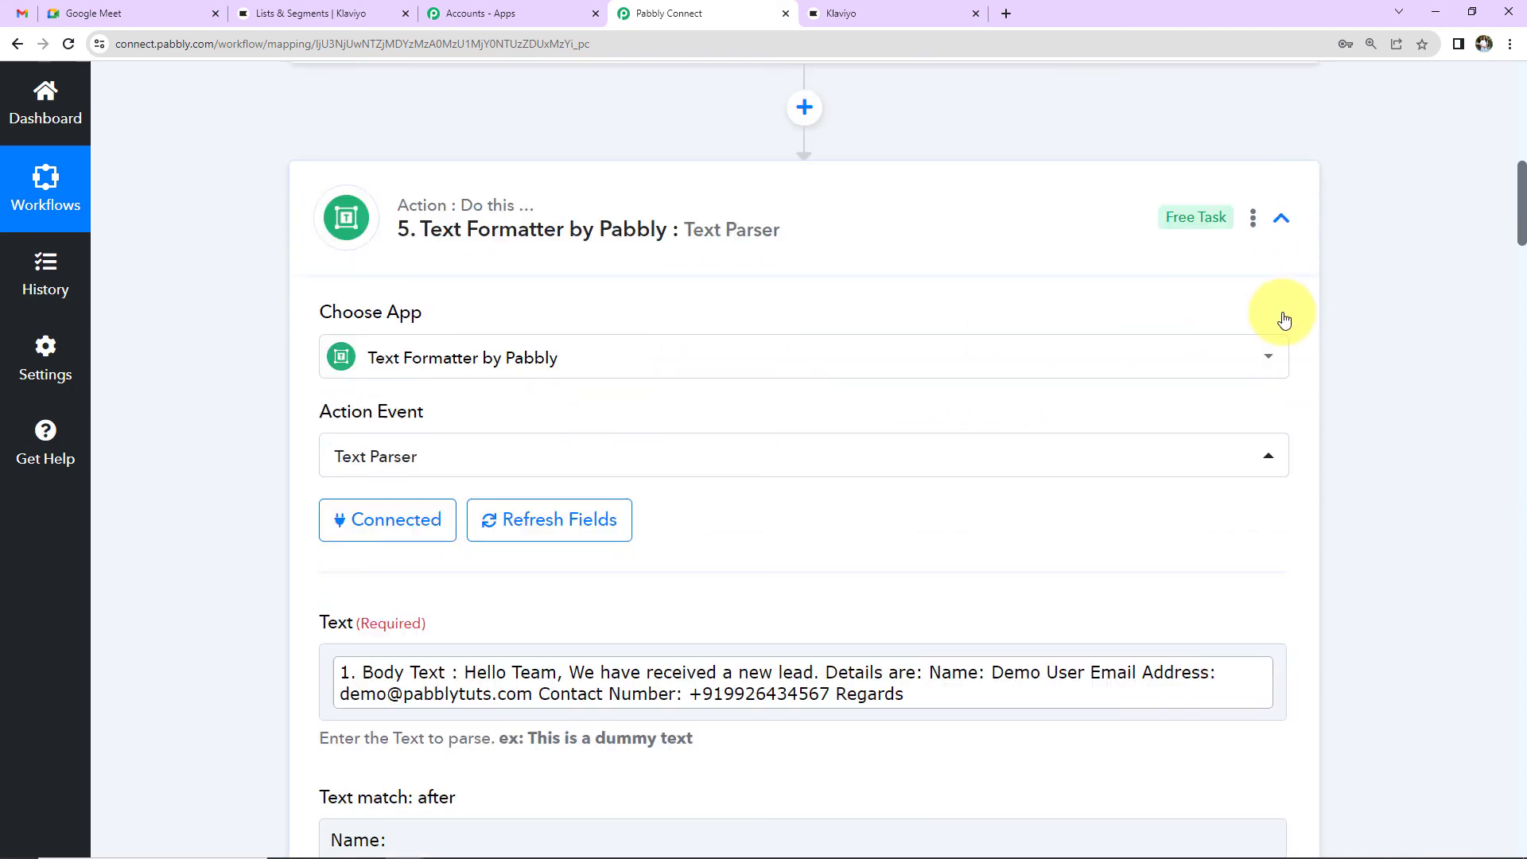
{"action": "left_click", "coordinate": [1281, 124]}
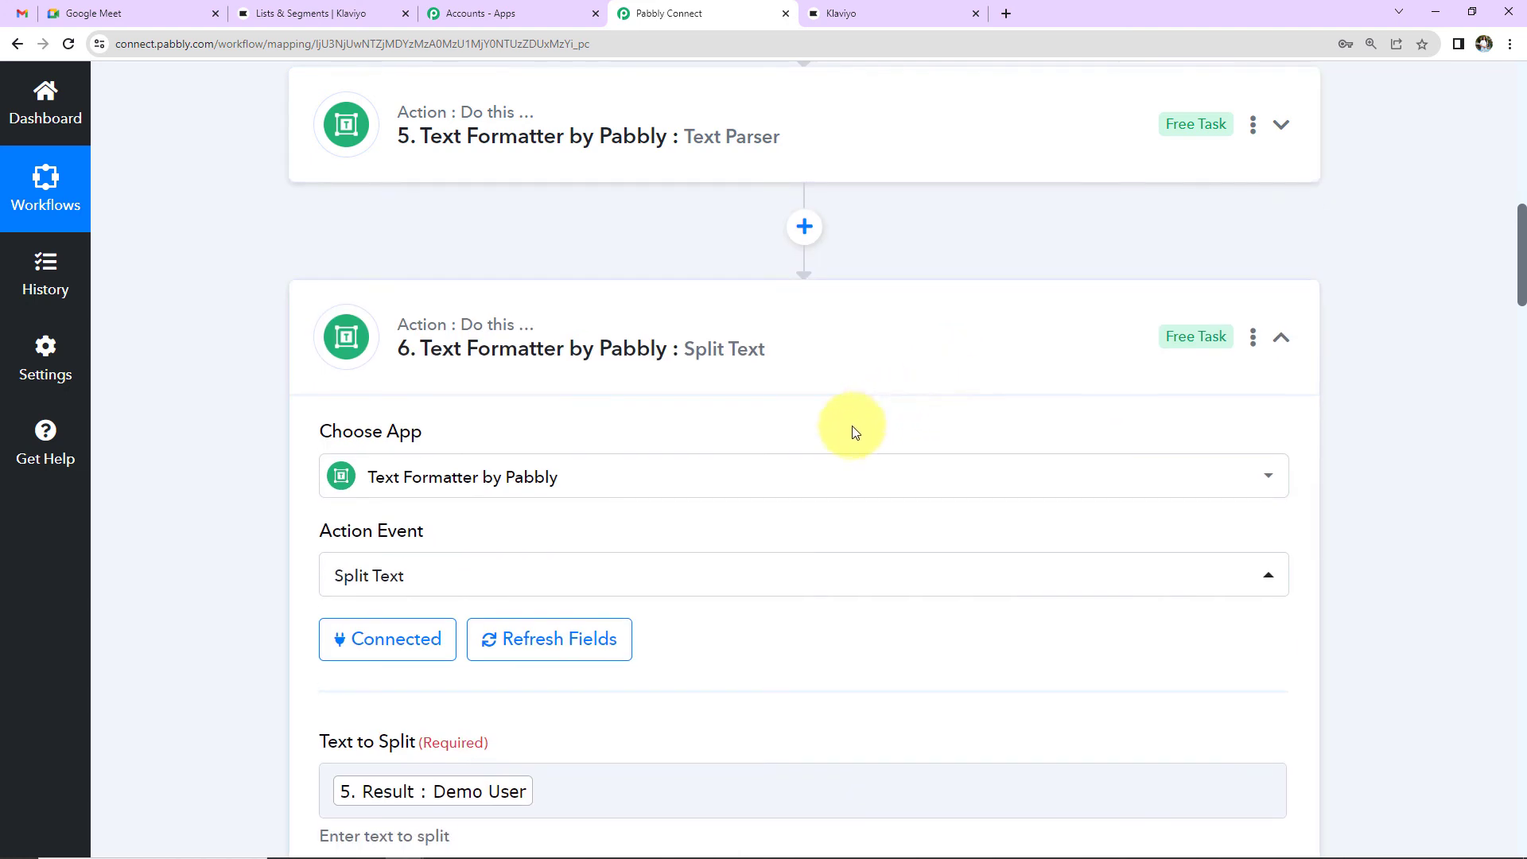
{"action": "left_click", "coordinate": [1281, 337]}
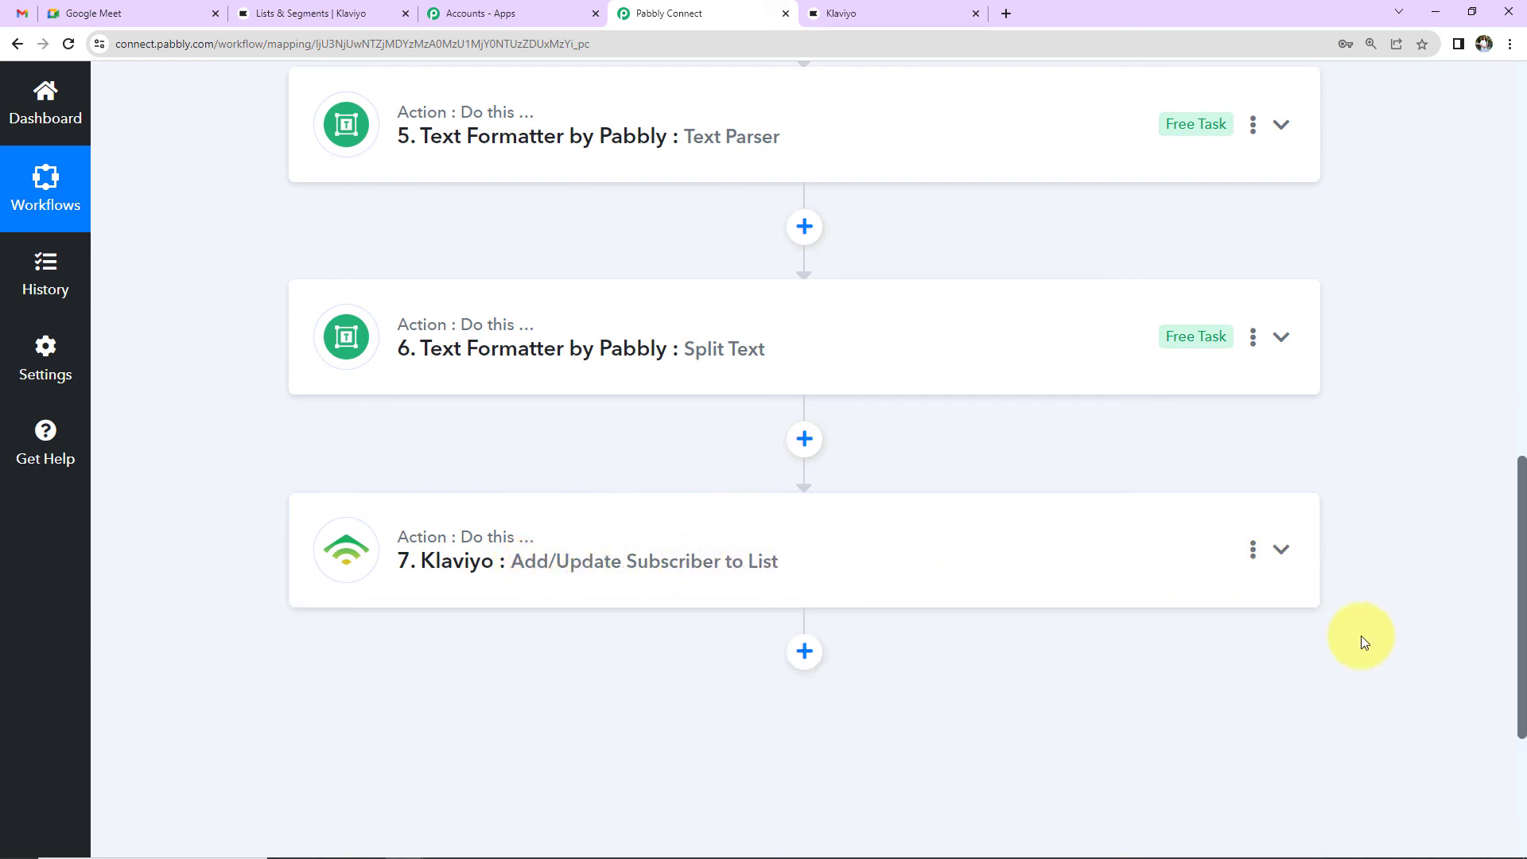
{"action": "scroll", "coordinate": [1361, 636], "scroll_direction": "up", "scroll_amount": 14}
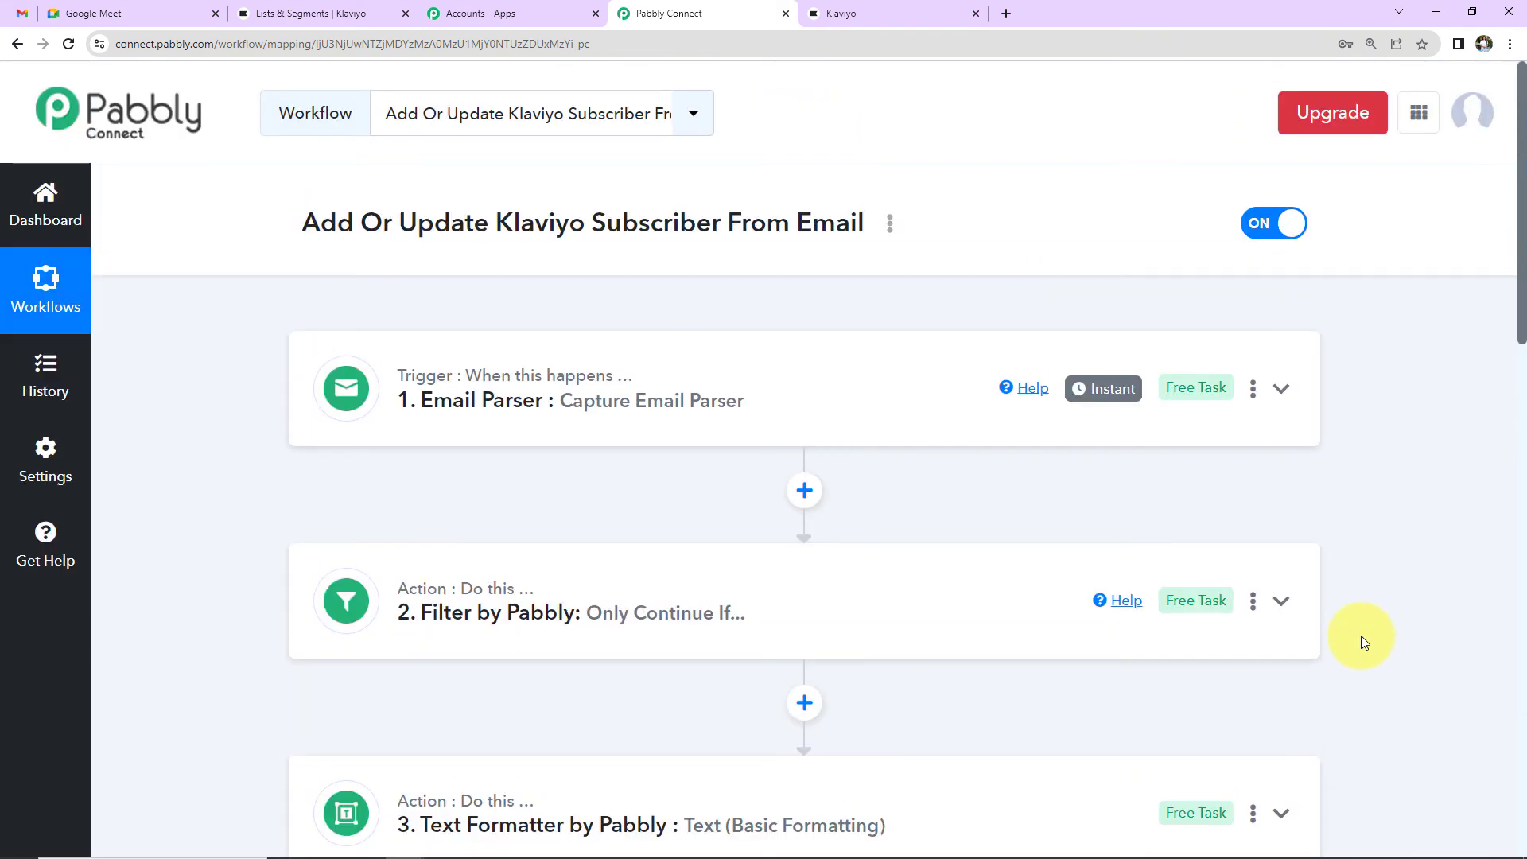